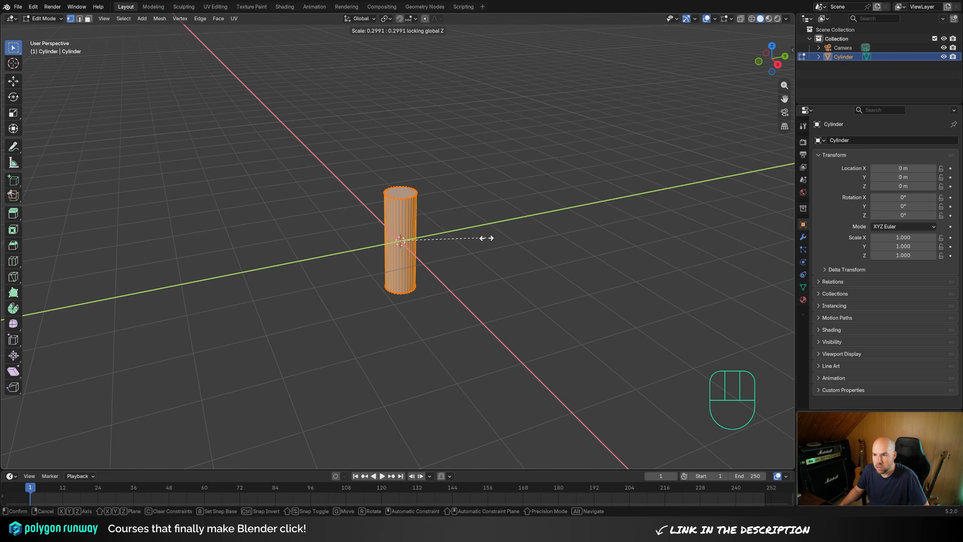
Scale the cylinder's width and depth to about 0.3, then shrink it uniformly to about 0.05 m wide and 0.16 m tall.
{"action": "left_click", "coordinate": [487, 237]}
{"action": "key", "text": "KP_1"}
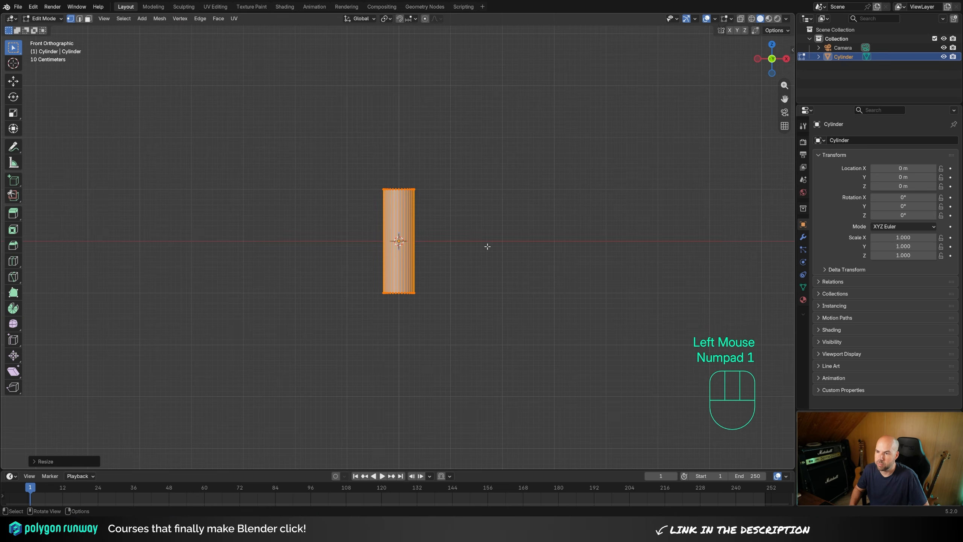
{"action": "scroll", "coordinate": [386, 231], "scroll_direction": "up", "scroll_amount": 2}
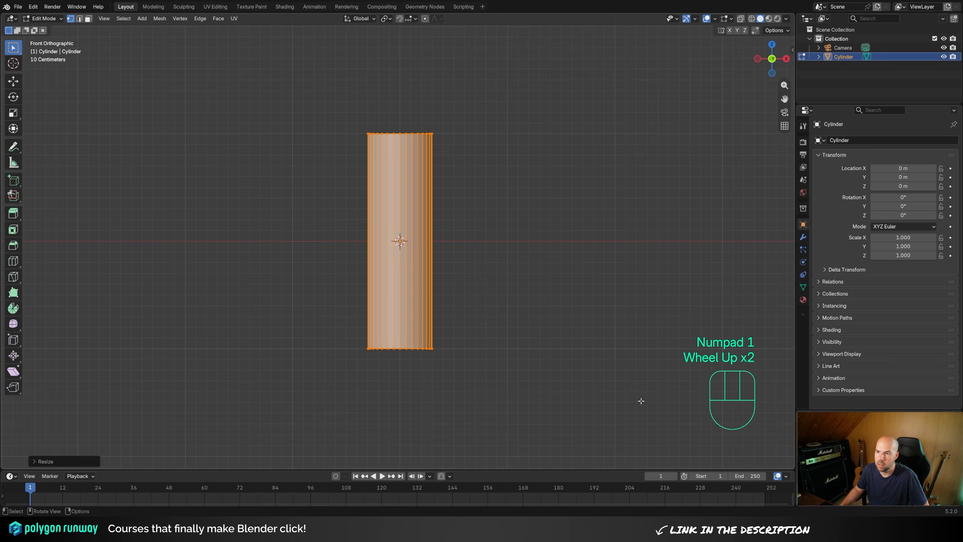
{"action": "key", "text": "s"}
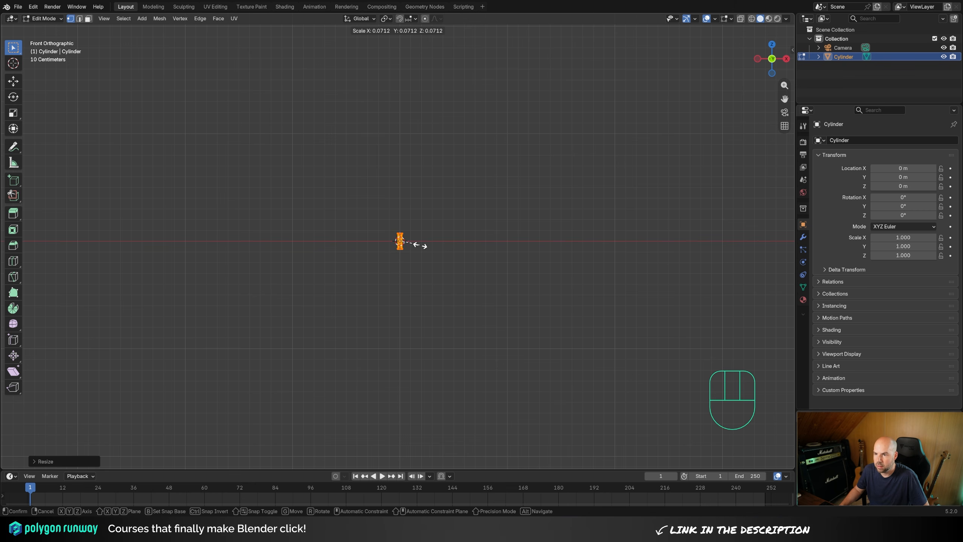
{"action": "left_click", "coordinate": [424, 245]}
{"action": "scroll", "coordinate": [389, 235], "scroll_direction": "up", "scroll_amount": 3}
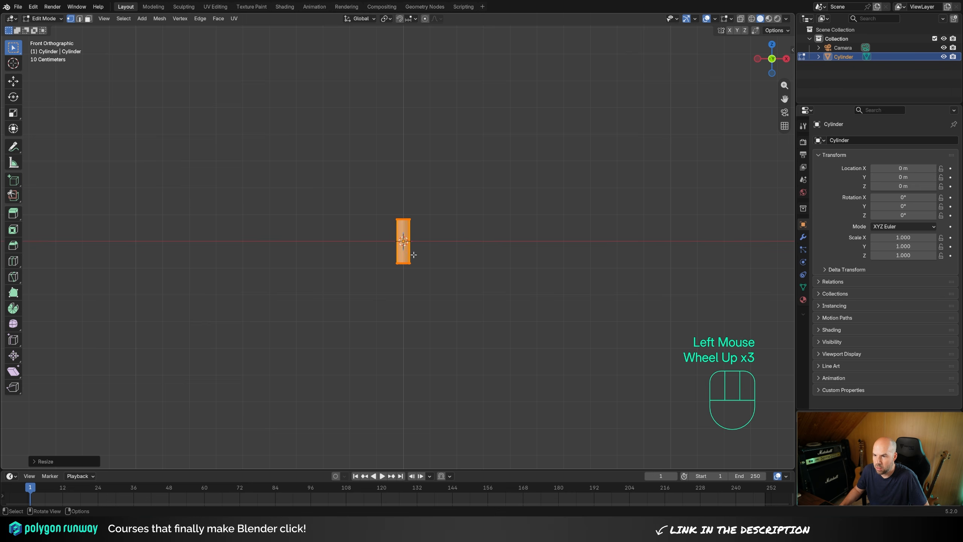
{"action": "scroll", "coordinate": [413, 255], "scroll_direction": "down", "scroll_amount": 2}
Leave Edit Mode and check the cylinder's real-world dimensions along all three axes.
{"action": "key", "text": "Tab"}
{"action": "key", "text": "n"}
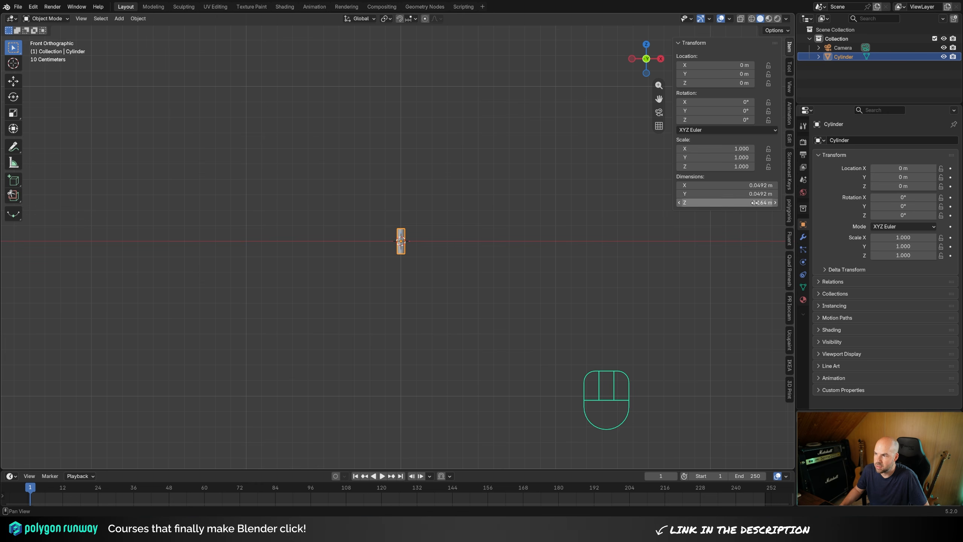
{"action": "scroll", "coordinate": [755, 204], "scroll_direction": "down", "scroll_amount": 2}
{"action": "key", "text": "Tab"}
{"action": "key", "text": "Tab"}
{"action": "key", "text": "Tab"}
{"action": "key", "text": "Tab"}
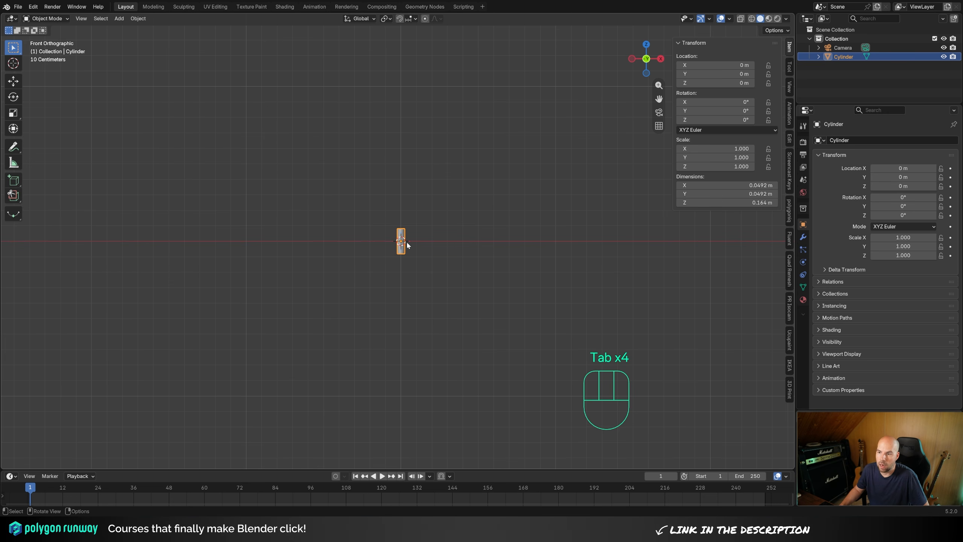
Bevel the cylinder's bottom edge loop with 5 segments and clamped overlap to form a rounded base.
{"action": "scroll", "coordinate": [421, 241], "scroll_direction": "up", "scroll_amount": 4}
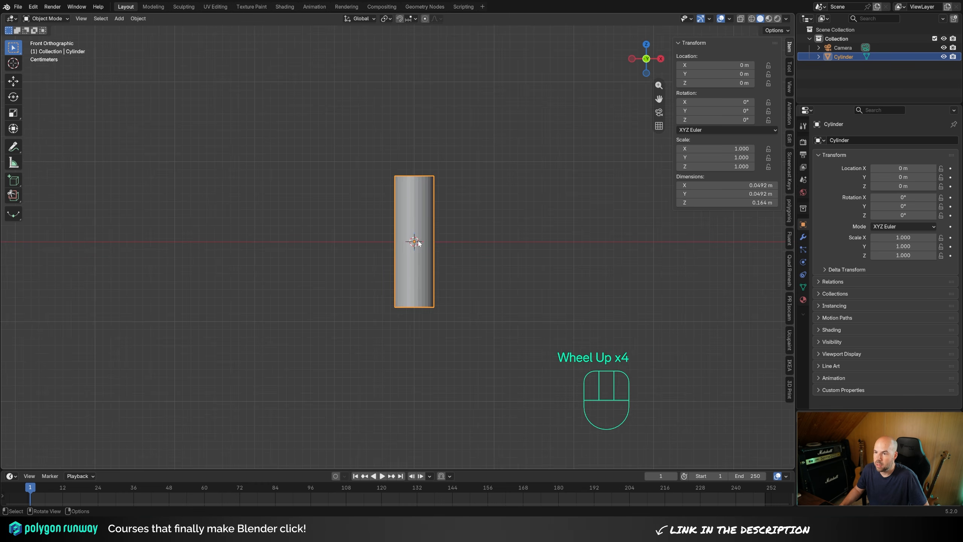
{"action": "middle_click_drag", "start_coordinate": [509, 229], "coordinate": [474, 229], "text": "shift"}
{"action": "scroll", "coordinate": [383, 221], "scroll_direction": "up", "scroll_amount": 2}
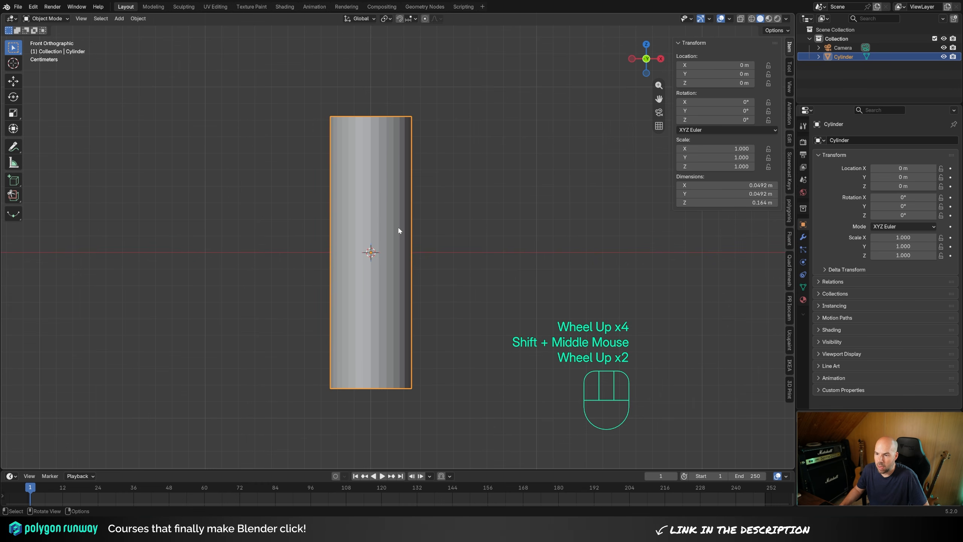
{"action": "key", "text": "Tab"}
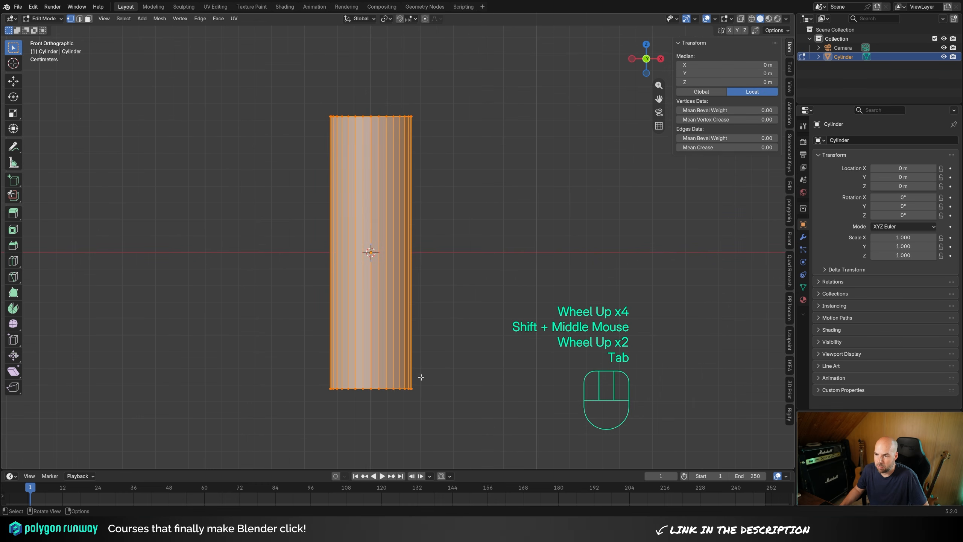
{"action": "left_click", "coordinate": [390, 388], "text": "alt"}
{"action": "mouse_move", "coordinate": [390, 388]}
{"action": "middle_mouse_down"}
{"action": "mouse_move", "coordinate": [412, 389]}
{"action": "mouse_move", "coordinate": [396, 392]}
{"action": "middle_mouse_up"}
{"action": "key", "text": "ctrl+b"}
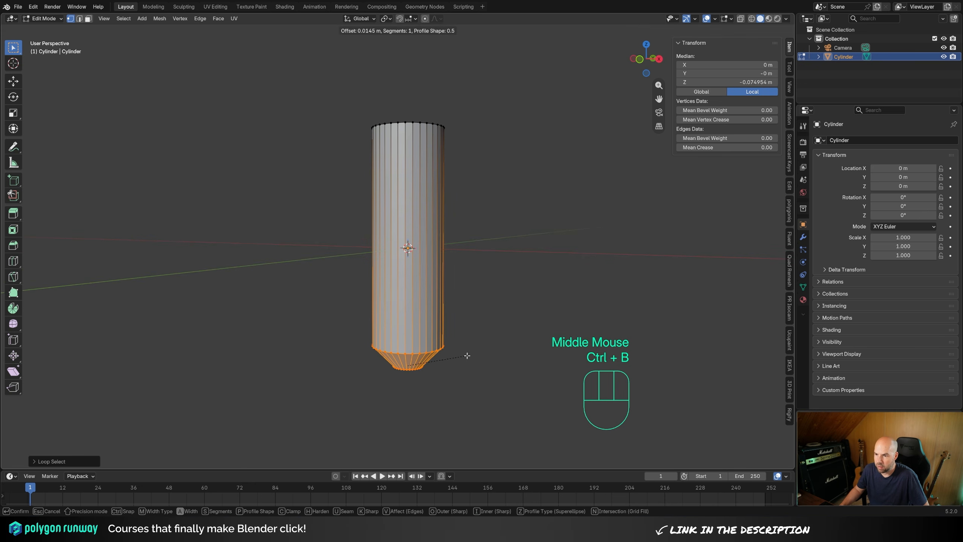
{"action": "scroll", "coordinate": [467, 355], "scroll_direction": "up", "scroll_amount": 2}
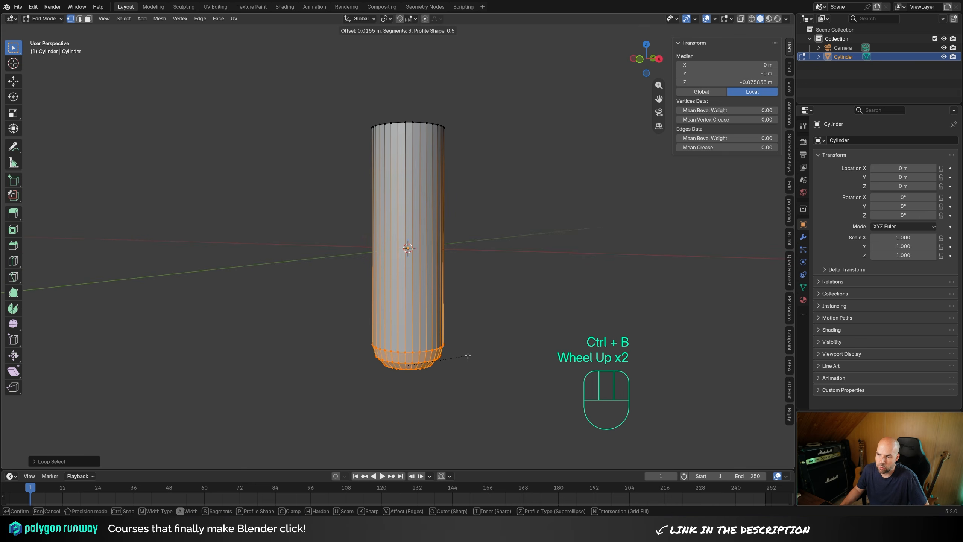
{"action": "scroll", "coordinate": [467, 356], "scroll_direction": "up", "scroll_amount": 2}
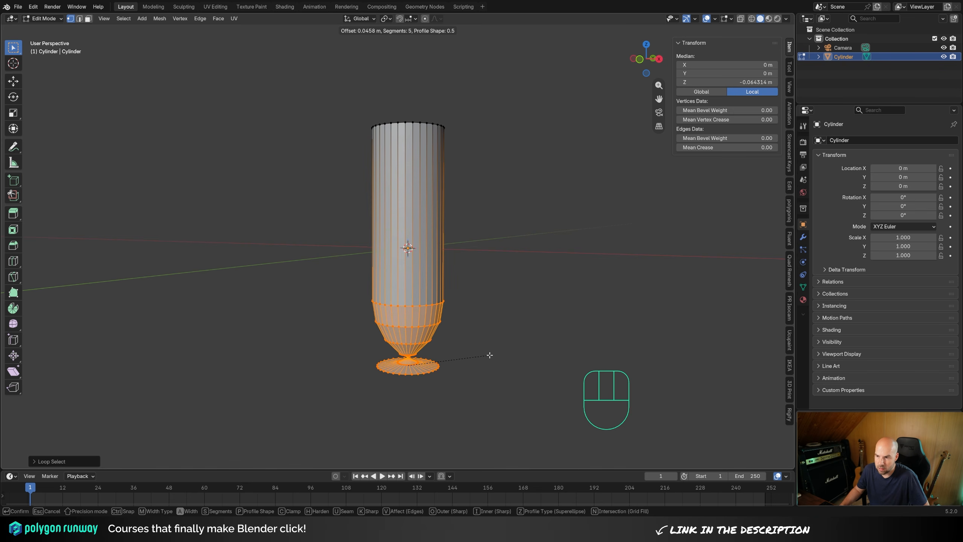
{"action": "key", "text": "c"}
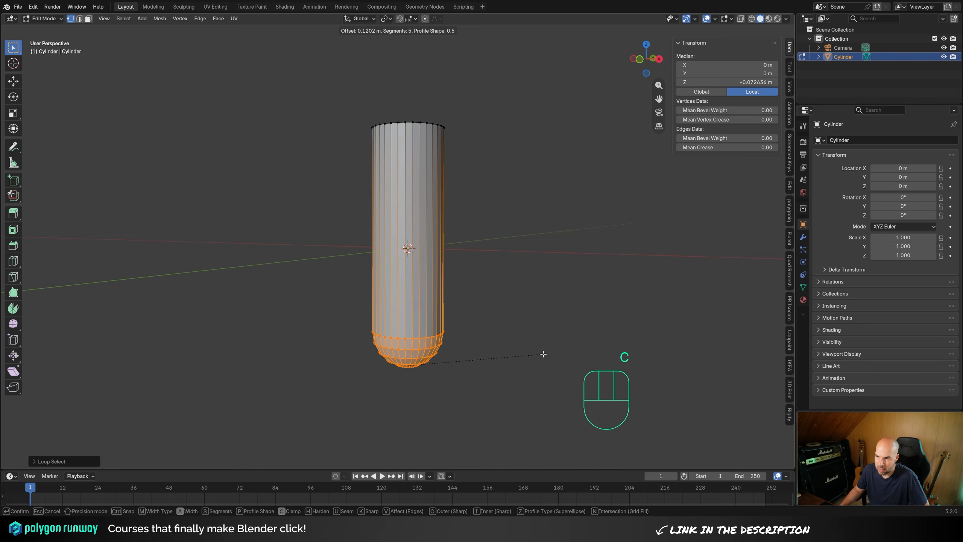
{"action": "left_click", "coordinate": [568, 351]}
Delete the cylinder's top cap face so the tube is open.
{"action": "middle_click_drag", "start_coordinate": [471, 254], "coordinate": [478, 248]}
{"action": "scroll", "coordinate": [478, 248], "scroll_direction": "down", "scroll_amount": 1}
{"action": "middle_click_drag", "start_coordinate": [477, 249], "coordinate": [484, 244], "text": "shift"}
{"action": "middle_click_drag", "start_coordinate": [483, 243], "coordinate": [490, 238]}
{"action": "left_click_drag", "start_coordinate": [310, 110], "coordinate": [575, 206]}
{"action": "key", "text": "x"}
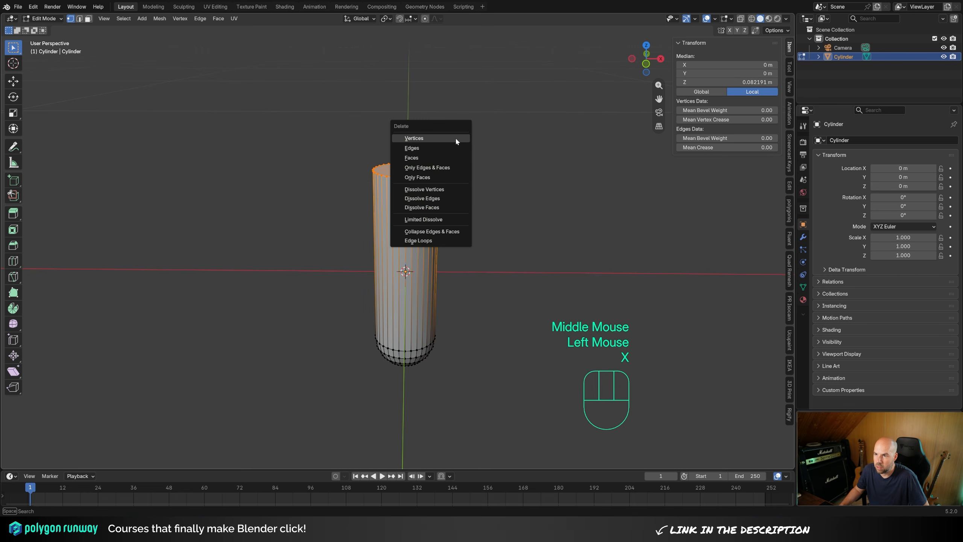
{"action": "left_click", "coordinate": [431, 160]}
Add one loop cut around the tube and slide it up close to the open rim, at about 0.86.
{"action": "key", "text": "ctrl+r"}
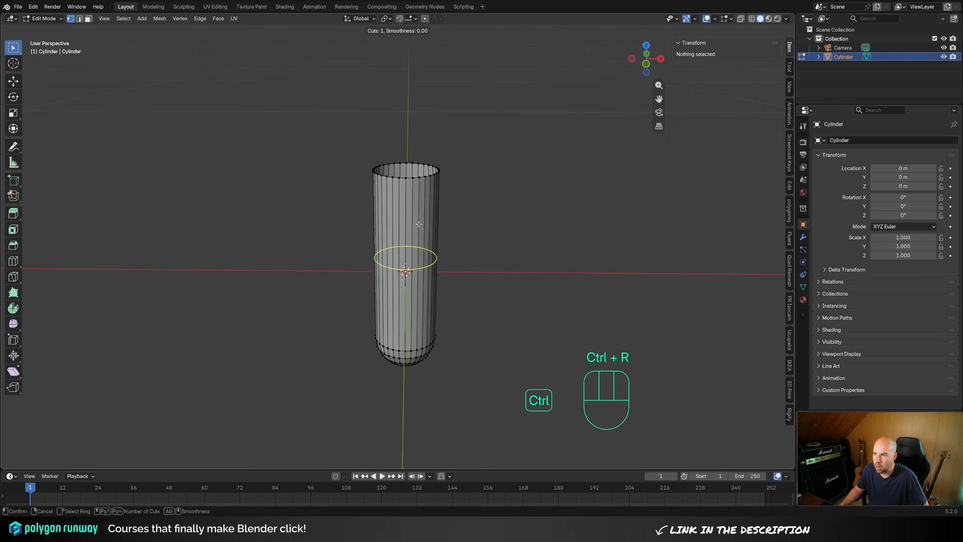
{"action": "left_click", "coordinate": [419, 225]}
{"action": "left_click_drag", "start_coordinate": [419, 225], "coordinate": [421, 155]}
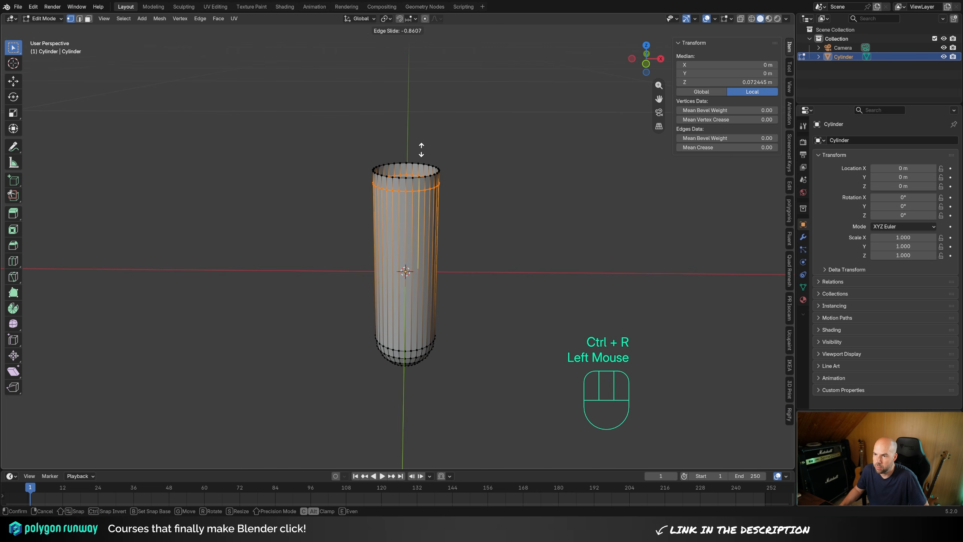
{"action": "left_click", "coordinate": [421, 150]}
Add a centred loop cut between the upper loop and the rim, and scale it in to about 0.82 as a neck.
{"action": "key", "text": "ctrl+r"}
{"action": "left_click", "coordinate": [421, 178]}
{"action": "right_click", "coordinate": [421, 179]}
{"action": "key", "text": "s"}
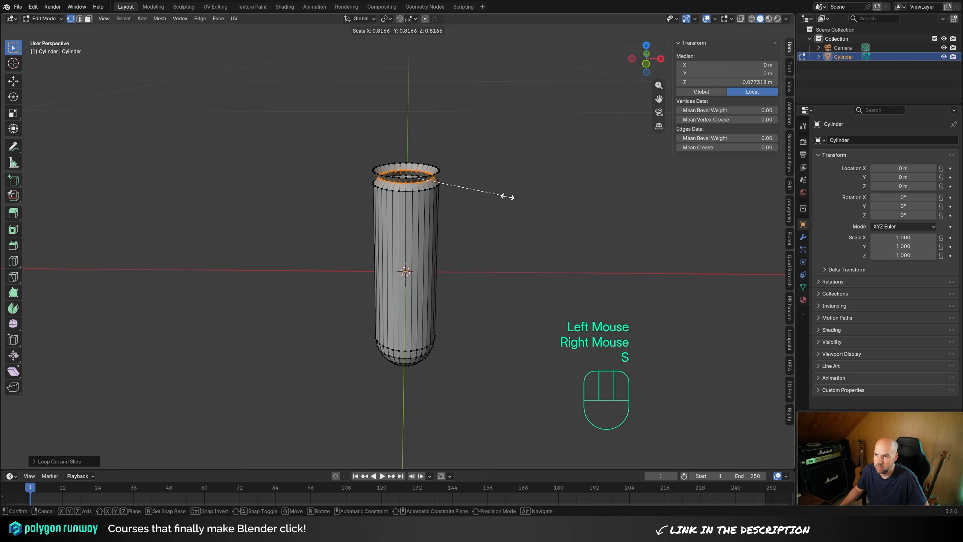
{"action": "left_click", "coordinate": [508, 196]}
Flare the topmost rim loop outward by scaling it to about 1.08.
{"action": "left_click", "coordinate": [466, 167], "text": "alt"}
{"action": "key", "text": "s"}
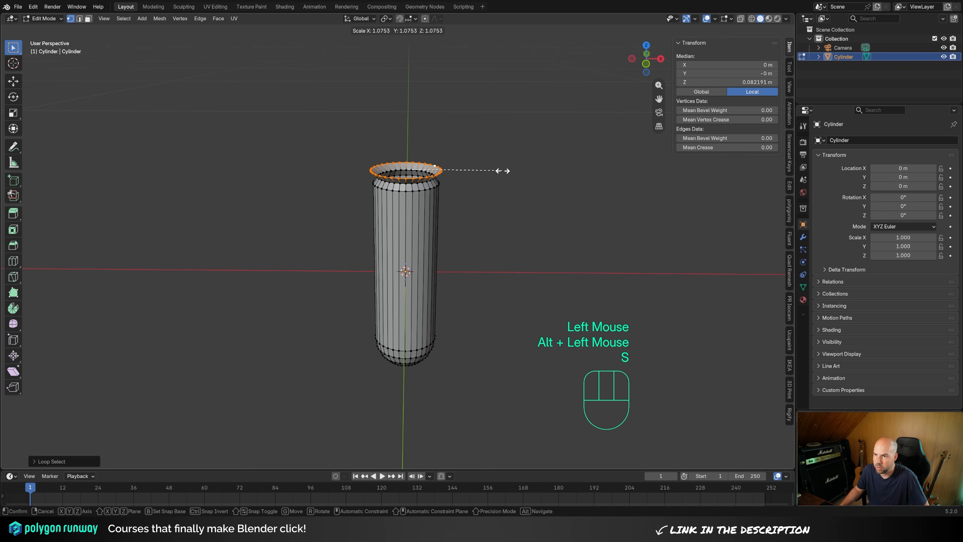
{"action": "left_click", "coordinate": [502, 170]}
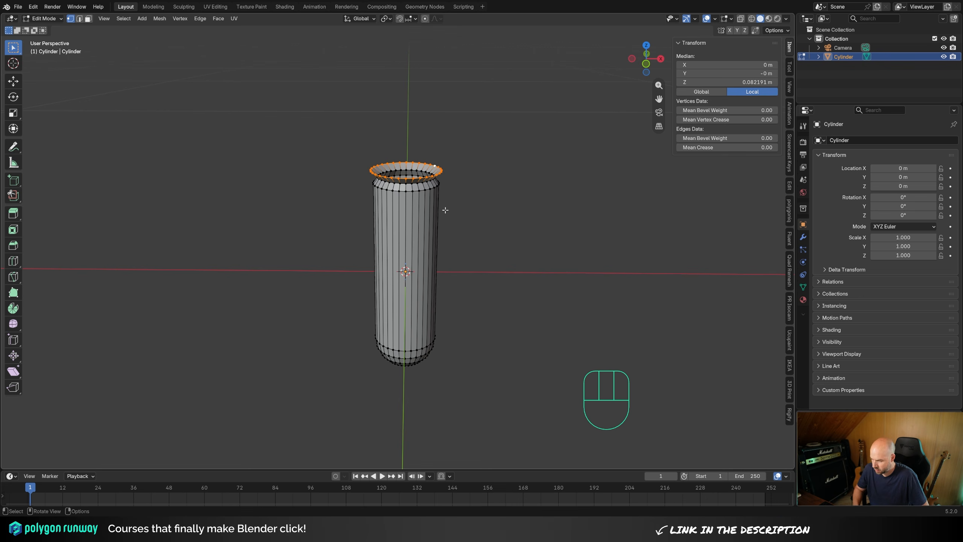
Rename the cylinder object as Vial.
{"action": "key", "text": "KP_1"}
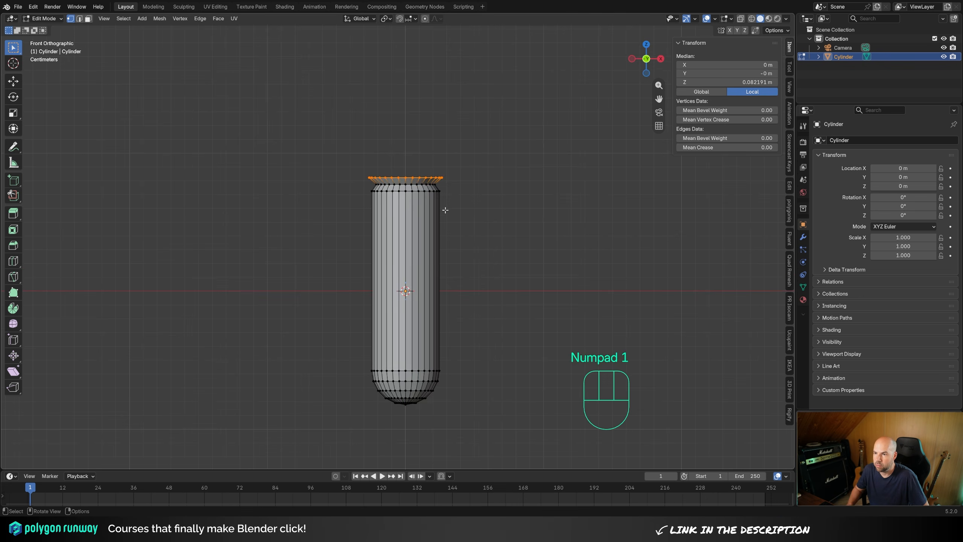
{"action": "scroll", "coordinate": [445, 210], "scroll_direction": "down", "scroll_amount": 2}
{"action": "middle_click_drag", "start_coordinate": [451, 260], "coordinate": [452, 236], "text": "shift"}
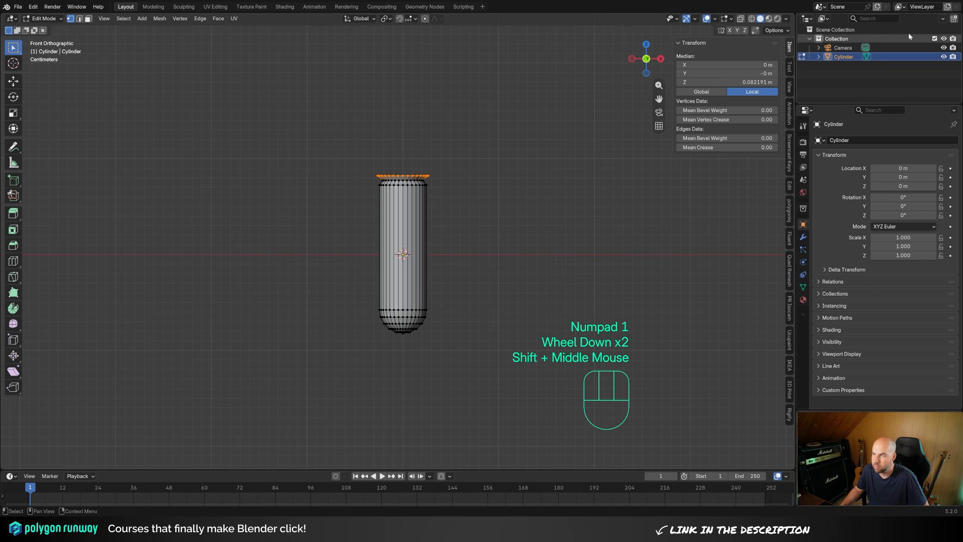
{"action": "double_click", "coordinate": [845, 57]}
{"action": "type", "text": "Via"}
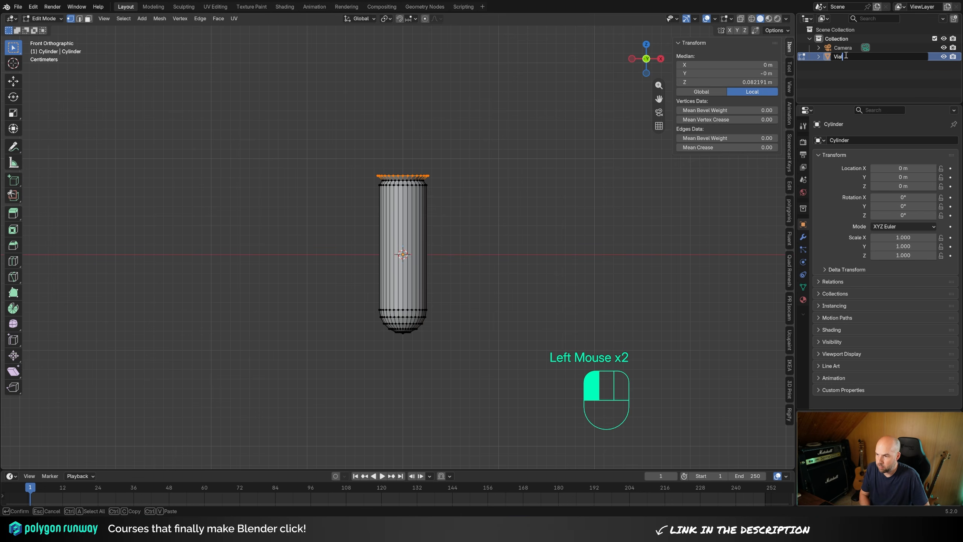
{"action": "type", "text": "l"}
{"action": "key", "text": "Return"}
With X-ray on, duplicate the vial's body below the neck in place and separate the copy into its own object.
{"action": "left_click_drag", "start_coordinate": [372, 183], "coordinate": [502, 413]}
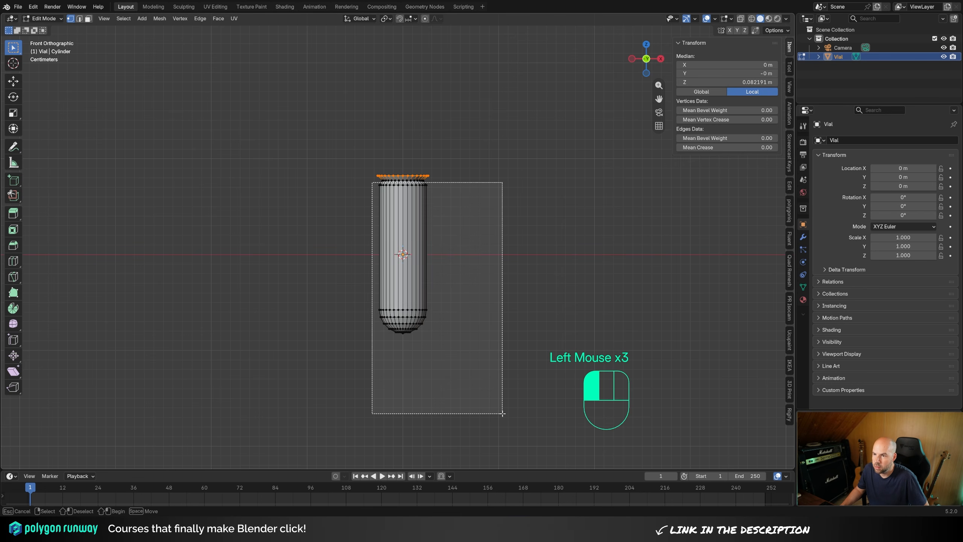
{"action": "left_click", "coordinate": [402, 194]}
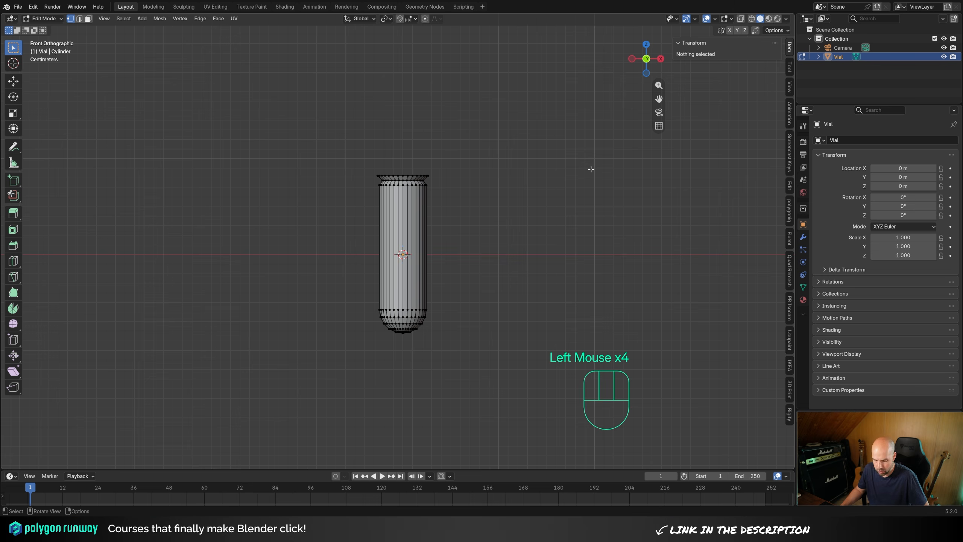
{"action": "key", "text": "n"}
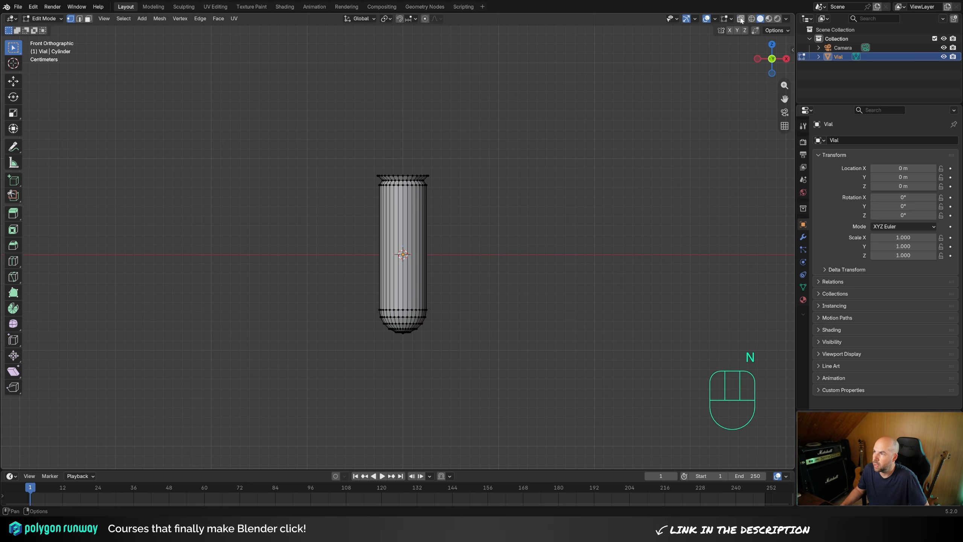
{"action": "left_click", "coordinate": [740, 18]}
{"action": "left_click_drag", "start_coordinate": [369, 181], "coordinate": [542, 448]}
{"action": "key", "text": "shift+d"}
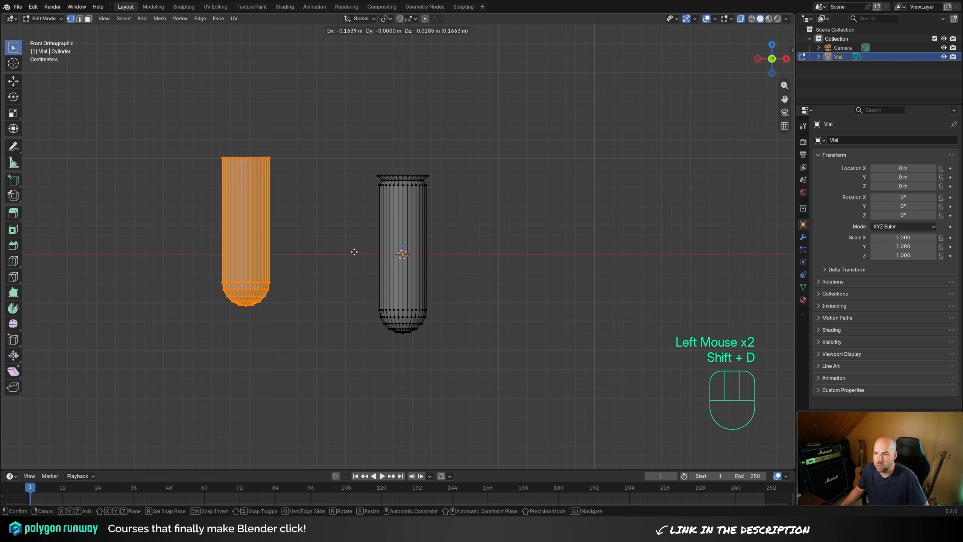
{"action": "right_click", "coordinate": [292, 228]}
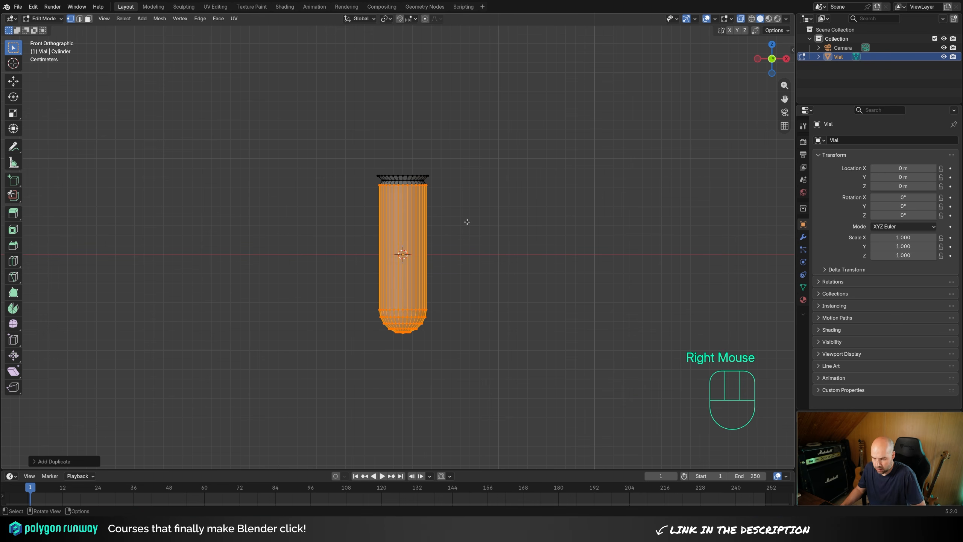
{"action": "key", "text": "p"}
{"action": "left_click", "coordinate": [426, 221]}
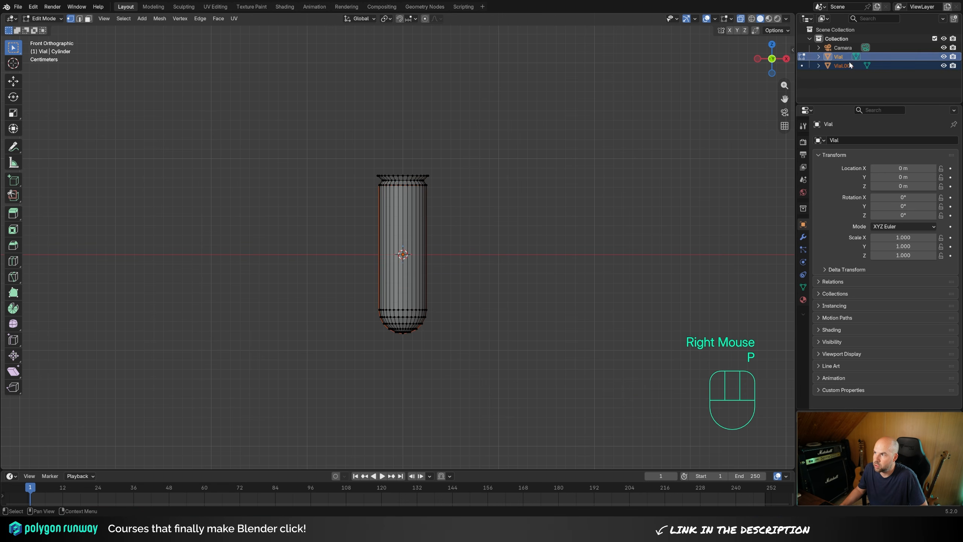
Return to Object Mode and rename the separated body copy as Liquid.
{"action": "key", "text": "Tab"}
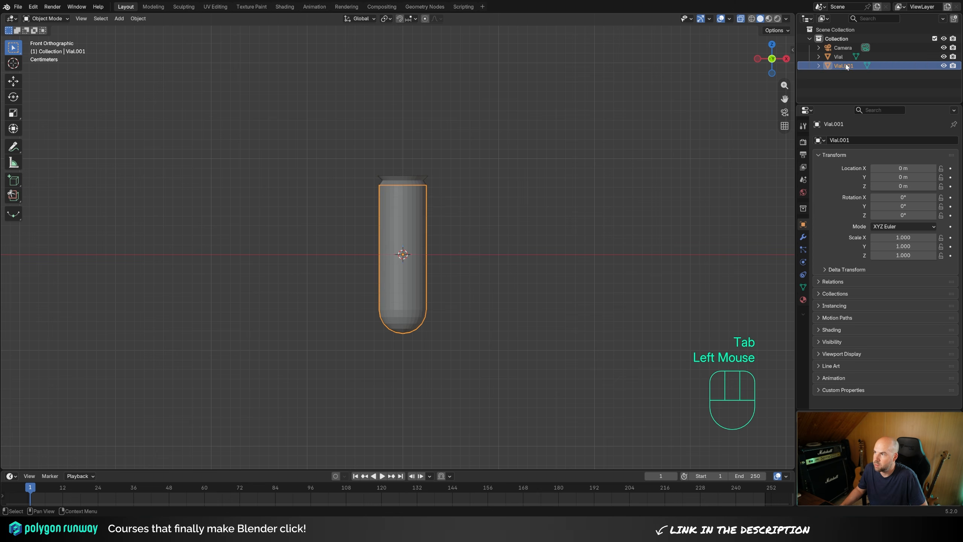
{"action": "double_click", "coordinate": [844, 65]}
{"action": "type", "text": "Liquid"}
{"action": "key", "text": "Return"}
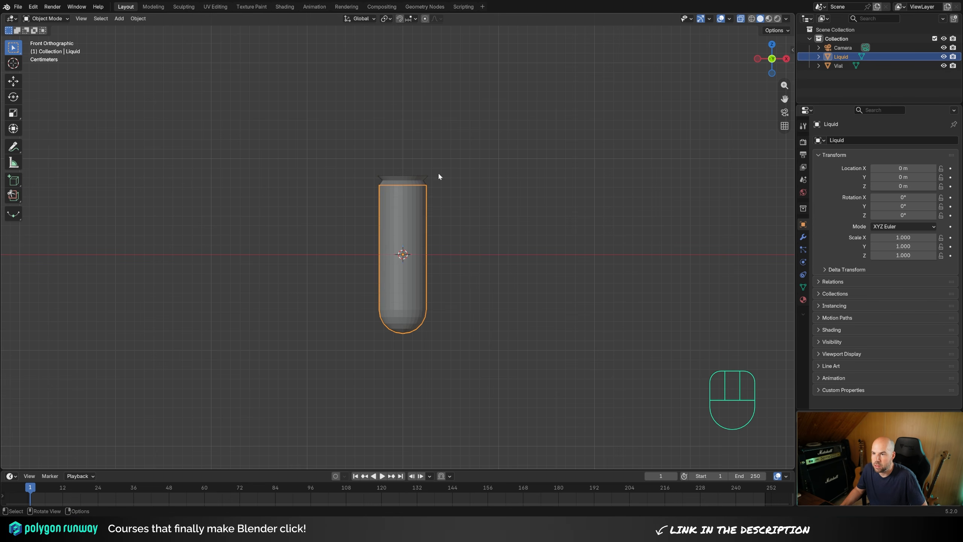
Duplicate the Vial's top rim loop, scale the copy to about 0.89, and separate it into its own object.
{"action": "left_click", "coordinate": [407, 182]}
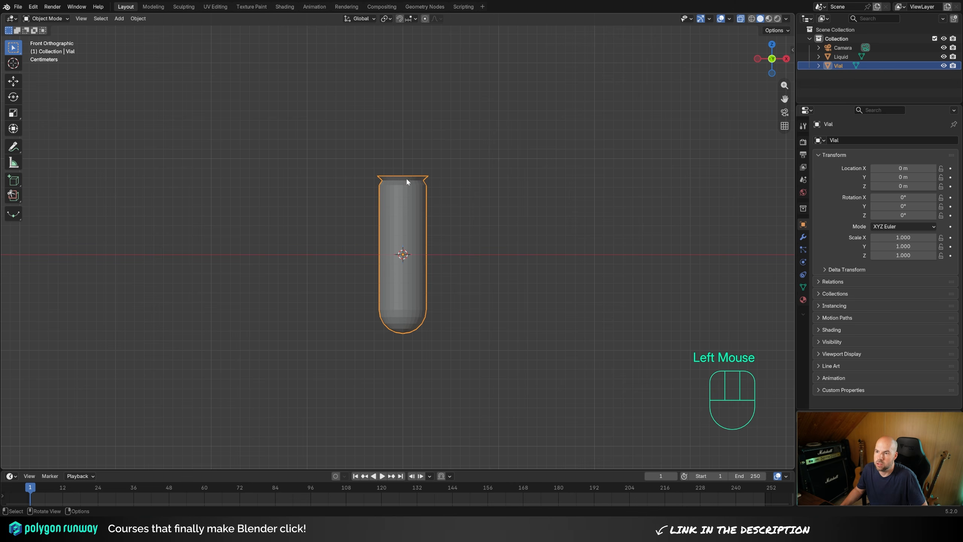
{"action": "middle_click_drag", "start_coordinate": [448, 196], "coordinate": [471, 214]}
{"action": "key", "text": "Tab"}
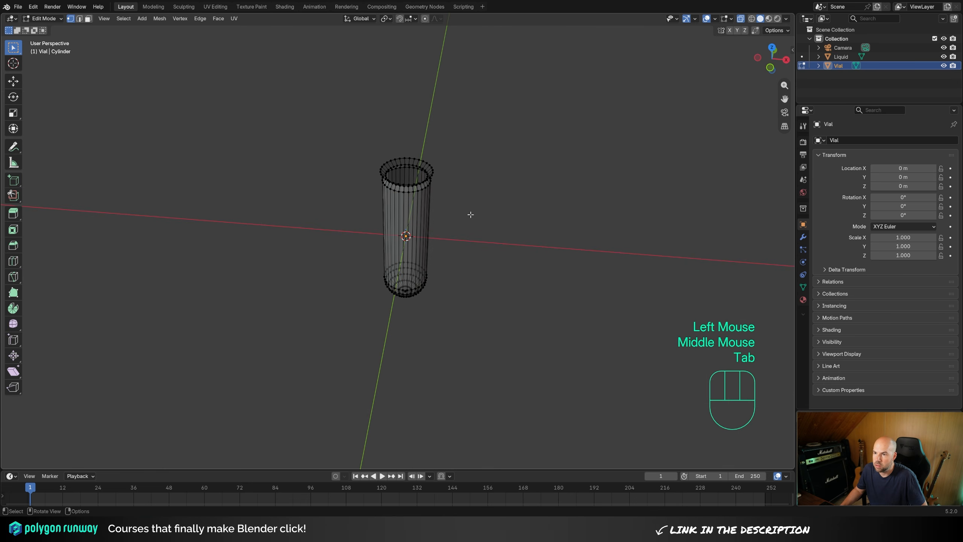
{"action": "left_click", "coordinate": [423, 155], "text": "alt"}
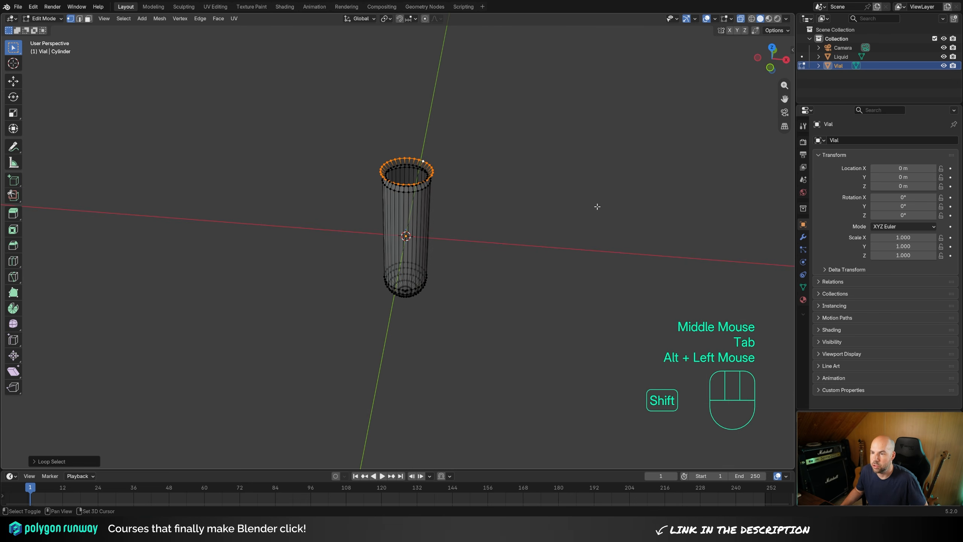
{"action": "key", "text": "shift+d"}
{"action": "key", "text": "s"}
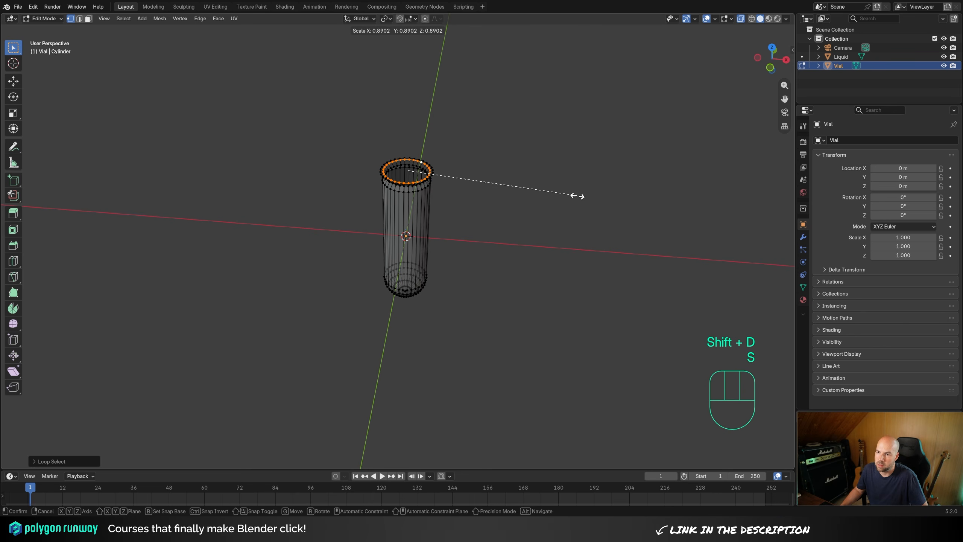
{"action": "left_click", "coordinate": [579, 195]}
{"action": "key", "text": "p"}
{"action": "left_click", "coordinate": [563, 193]}
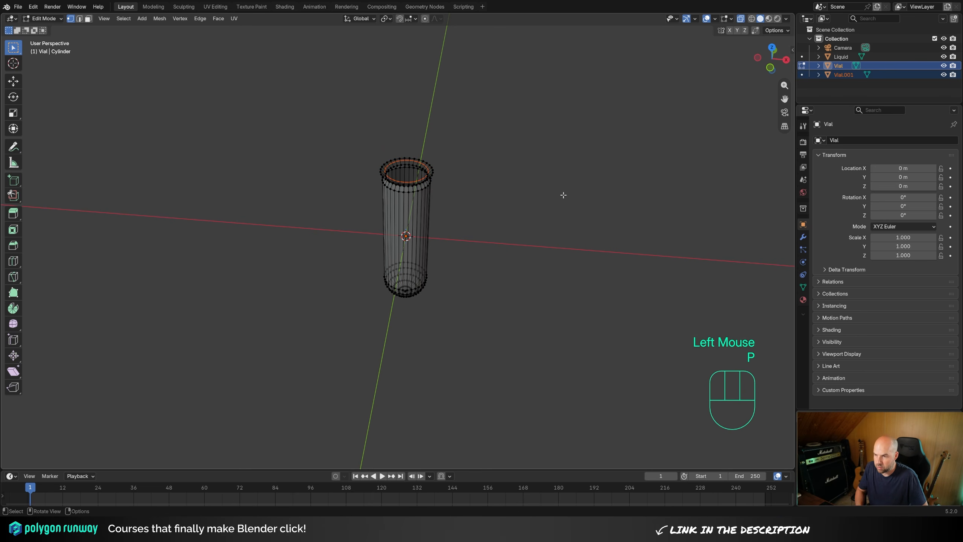
Finish editing the Vial, select the separated rim ring, and enter Edit Mode on it.
{"action": "middle_click_drag", "start_coordinate": [483, 161], "coordinate": [477, 201], "text": "shift"}
{"action": "scroll", "coordinate": [478, 201], "scroll_direction": "up", "scroll_amount": 3}
{"action": "key", "text": "Tab"}
{"action": "left_click", "coordinate": [468, 185]}
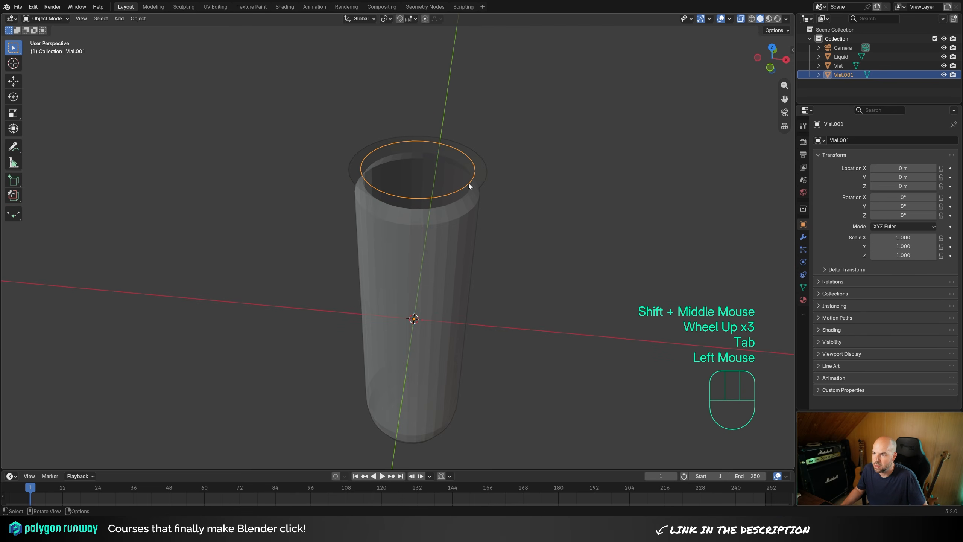
{"action": "key", "text": "Tab"}
{"action": "key", "text": "Tab"}
{"action": "key", "text": "Tab"}
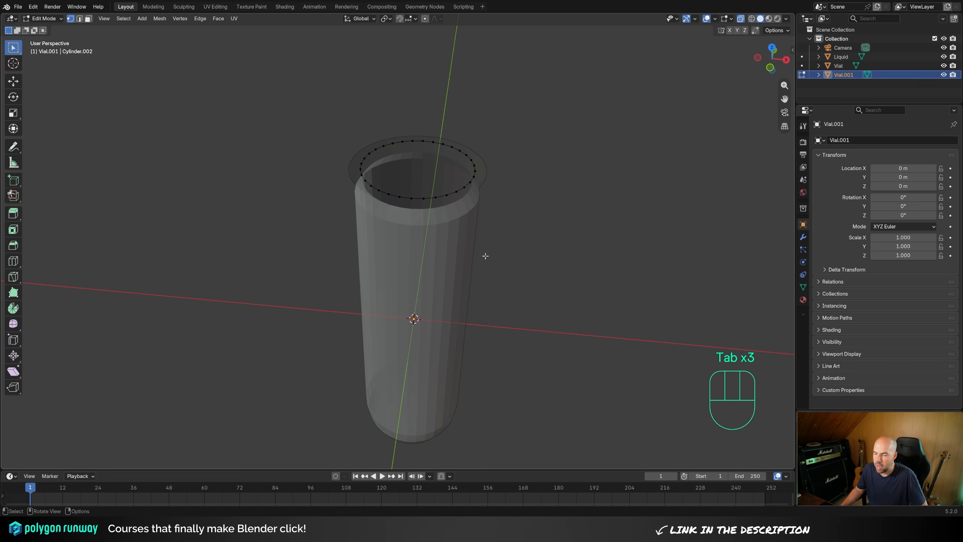
In front view, lower the whole ring about 0.019 m along Z and scale it to about 0.91.
{"action": "key", "text": "KP_1"}
{"action": "key", "text": "a"}
{"action": "key", "text": "a"}
{"action": "key", "text": "a"}
{"action": "key", "text": "a"}
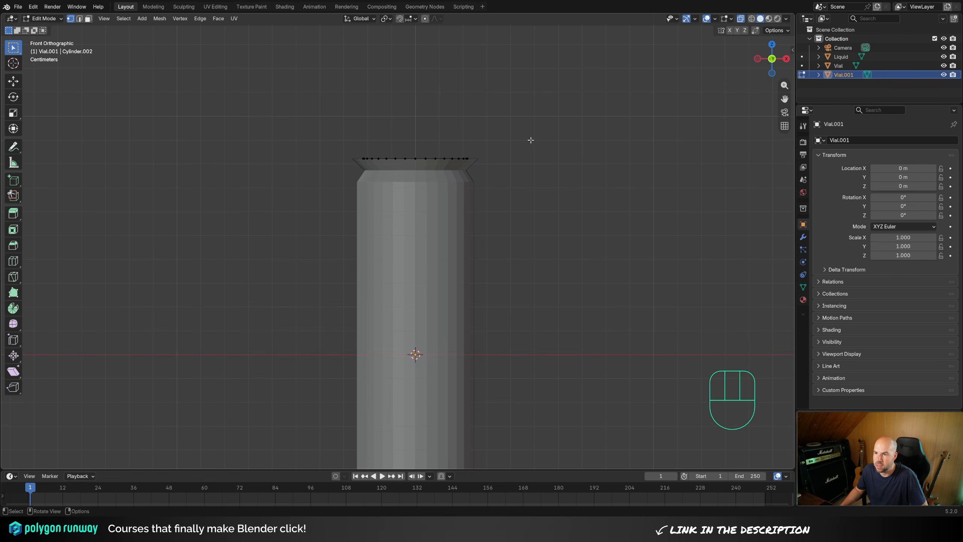
{"action": "key", "text": "g"}
{"action": "key", "text": "z"}
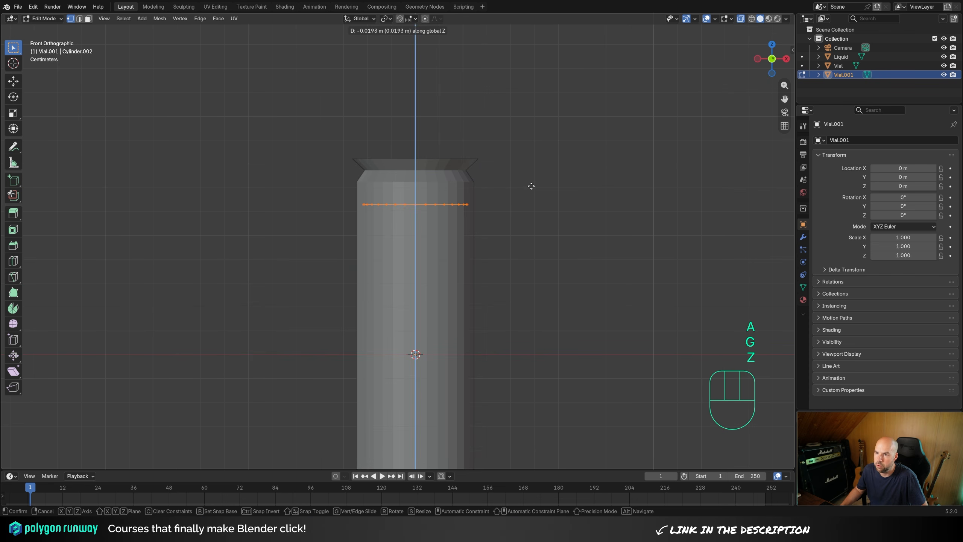
{"action": "left_click", "coordinate": [531, 186]}
{"action": "key", "text": "s"}
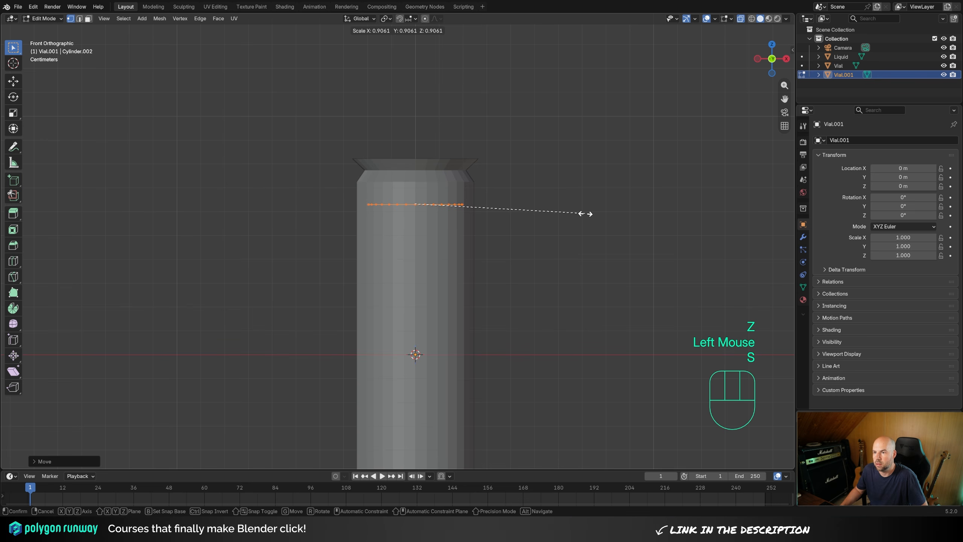
{"action": "left_click", "coordinate": [586, 213]}
{"action": "key", "text": "e"}
{"action": "left_click", "coordinate": [589, 148]}
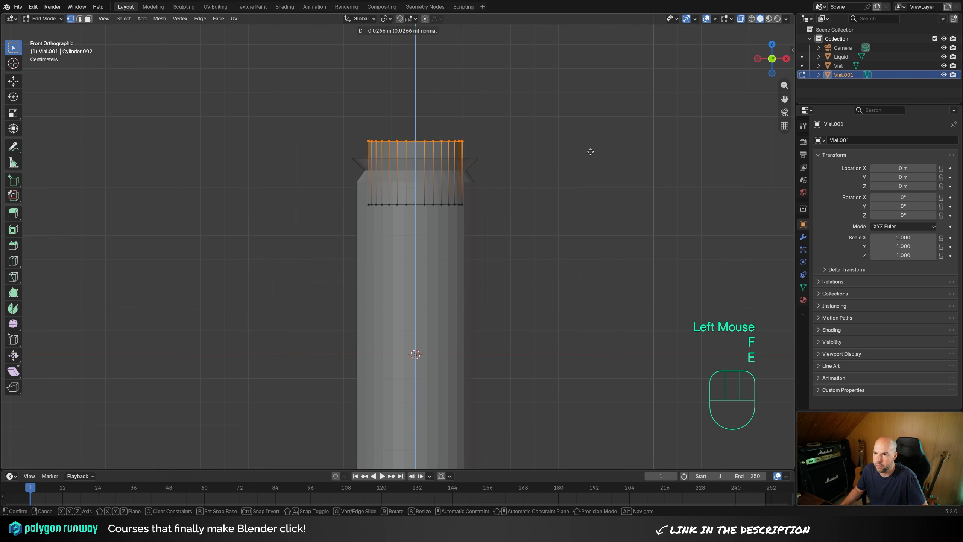
{"action": "key", "text": "ctrl+z"}
Extrude the filled ring upward about 0.027 m and scale its top end slightly outward.
{"action": "key", "text": "e"}
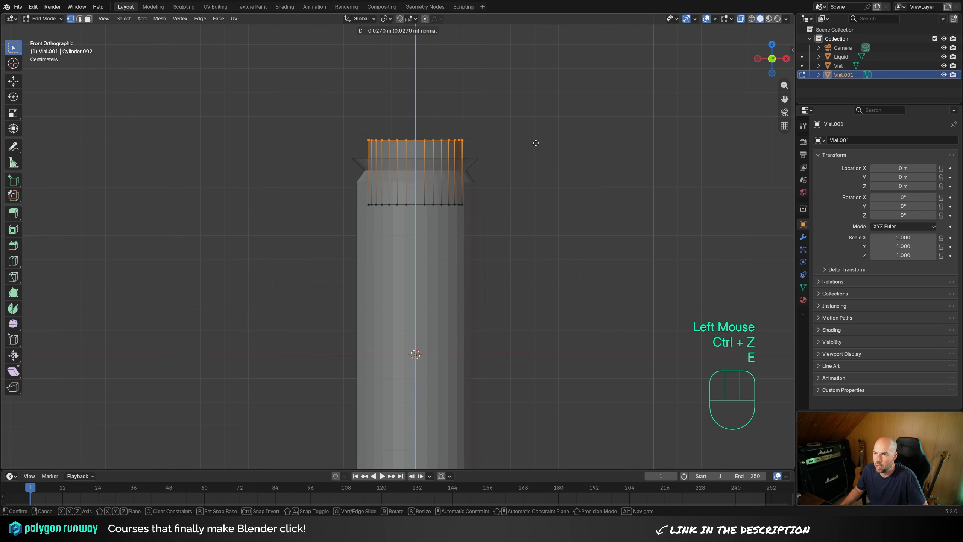
{"action": "left_click", "coordinate": [534, 143]}
{"action": "key", "text": "s"}
{"action": "left_click", "coordinate": [555, 145]}
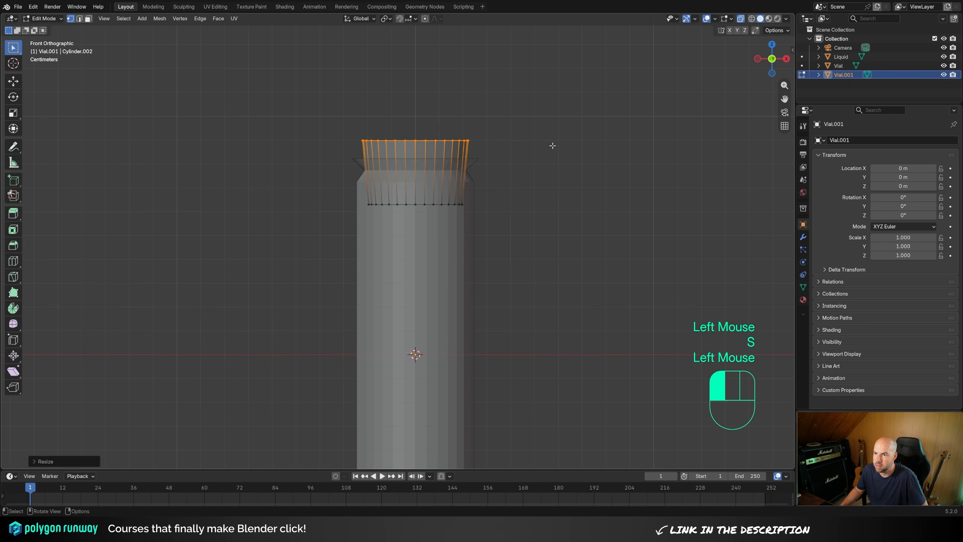
Raise the stopper's bottom loop about 0.006 m along Z and scale its top loop to about 1.05.
{"action": "left_click_drag", "start_coordinate": [272, 187], "coordinate": [560, 241]}
{"action": "key", "text": "g"}
{"action": "key", "text": "z"}
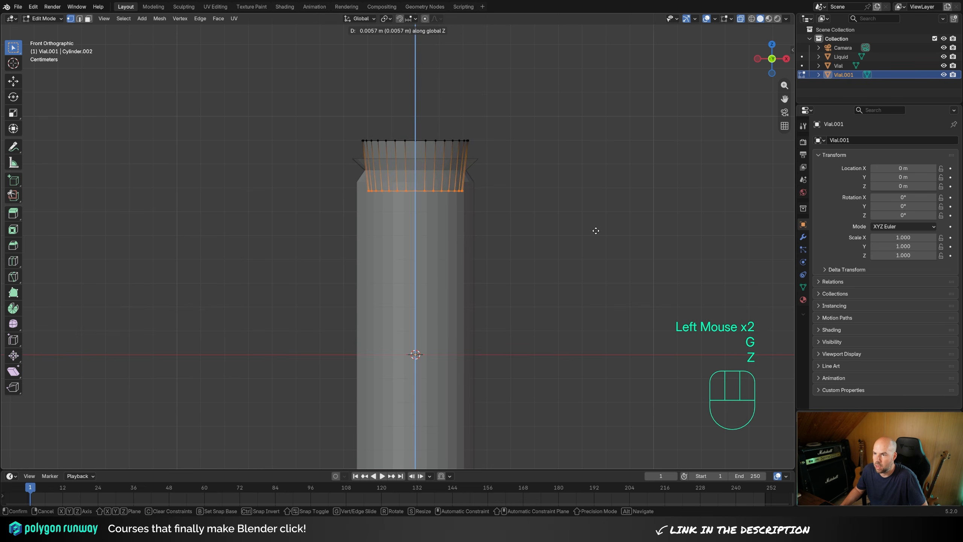
{"action": "left_click", "coordinate": [595, 230]}
{"action": "left_click_drag", "start_coordinate": [325, 124], "coordinate": [549, 153]}
{"action": "key", "text": "s"}
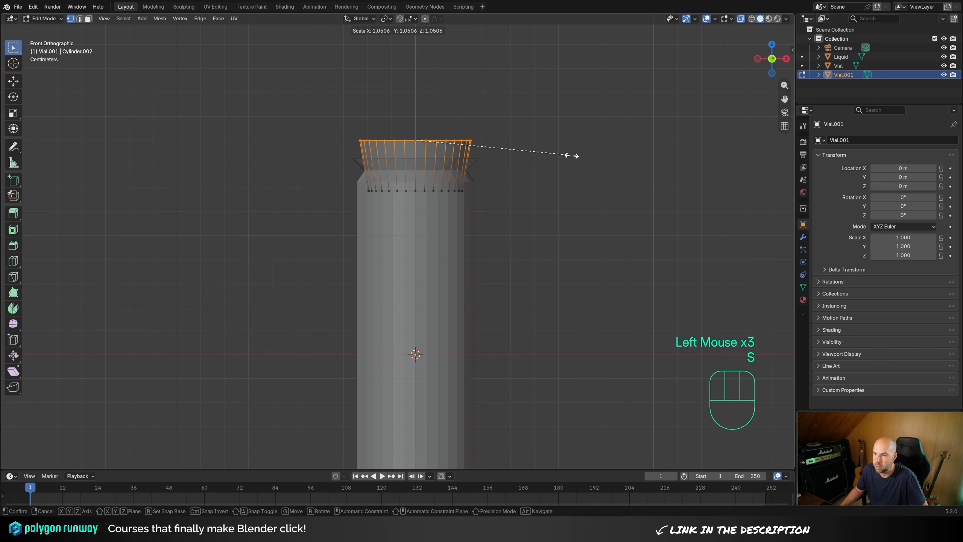
{"action": "left_click", "coordinate": [569, 155]}
Move the entire stopper mesh up about 0.005 m along Z so it protrudes from the vial's opening.
{"action": "left_click_drag", "start_coordinate": [271, 91], "coordinate": [564, 243]}
{"action": "key", "text": "g"}
{"action": "key", "text": "z"}
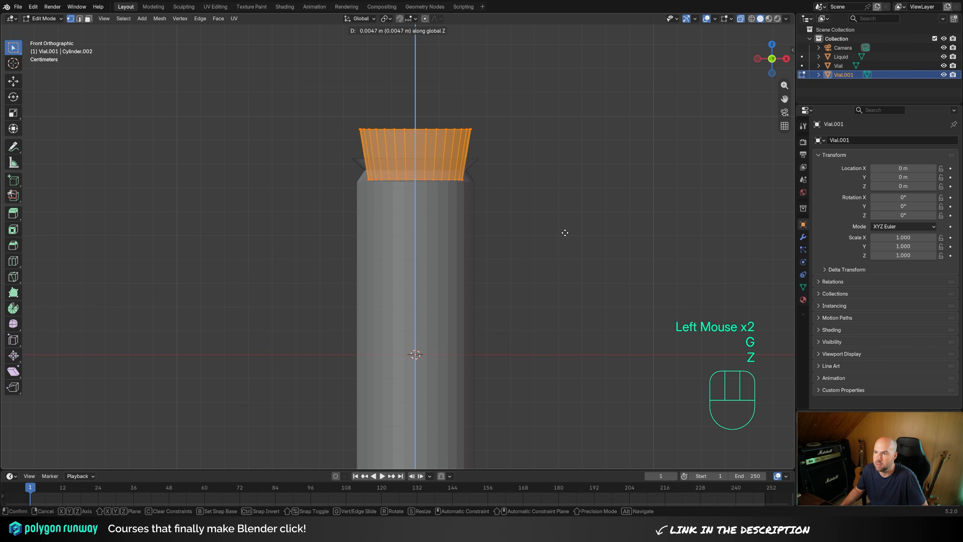
{"action": "left_click", "coordinate": [563, 232]}
{"action": "middle_click_drag", "start_coordinate": [563, 232], "coordinate": [491, 262]}
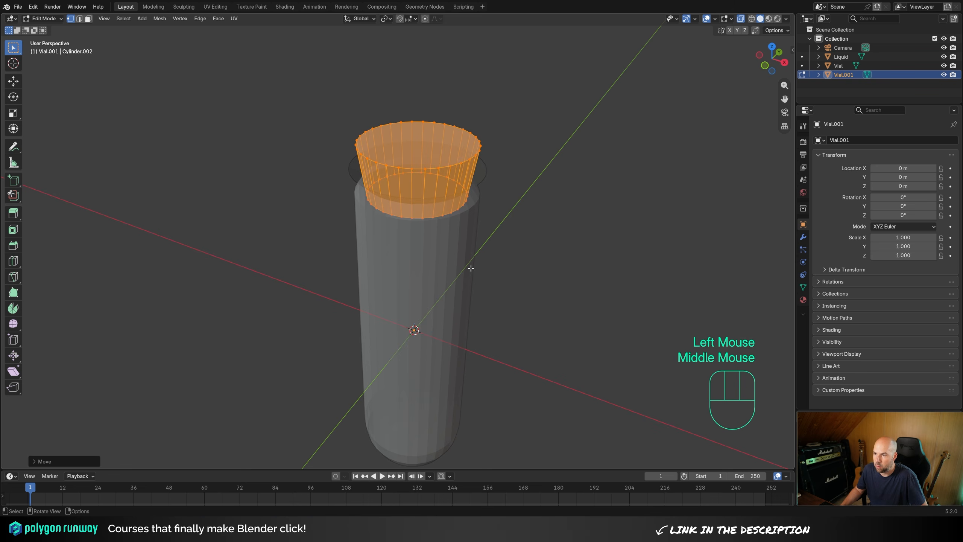
Return to Object Mode and rename the stopper object as Cork.
{"action": "key", "text": "Tab"}
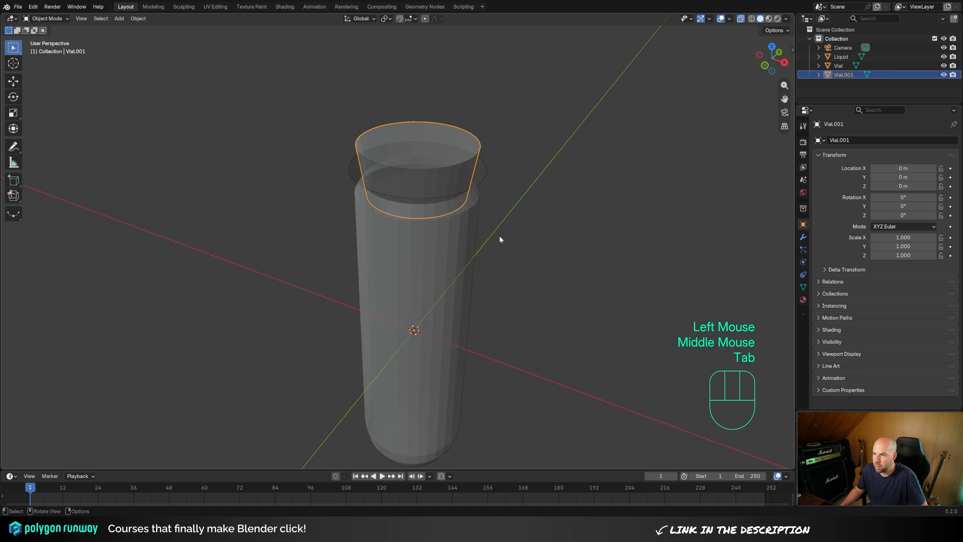
{"action": "double_click", "coordinate": [844, 75]}
{"action": "type", "text": "Cork"}
{"action": "key", "text": "Return"}
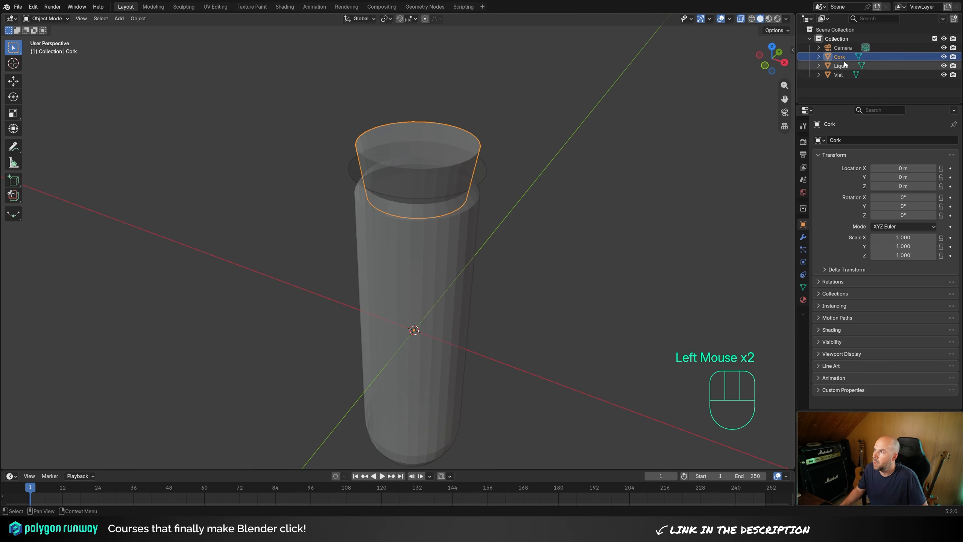
In the Liquid's mesh, select the top loop and lower it about 0.005 m along Z.
{"action": "left_click", "coordinate": [841, 65]}
{"action": "middle_click_drag", "start_coordinate": [498, 215], "coordinate": [548, 146], "text": "shift"}
{"action": "key", "text": "Tab"}
{"action": "left_click_drag", "start_coordinate": [279, 85], "coordinate": [611, 149]}
{"action": "key", "text": "g"}
{"action": "key", "text": "z"}
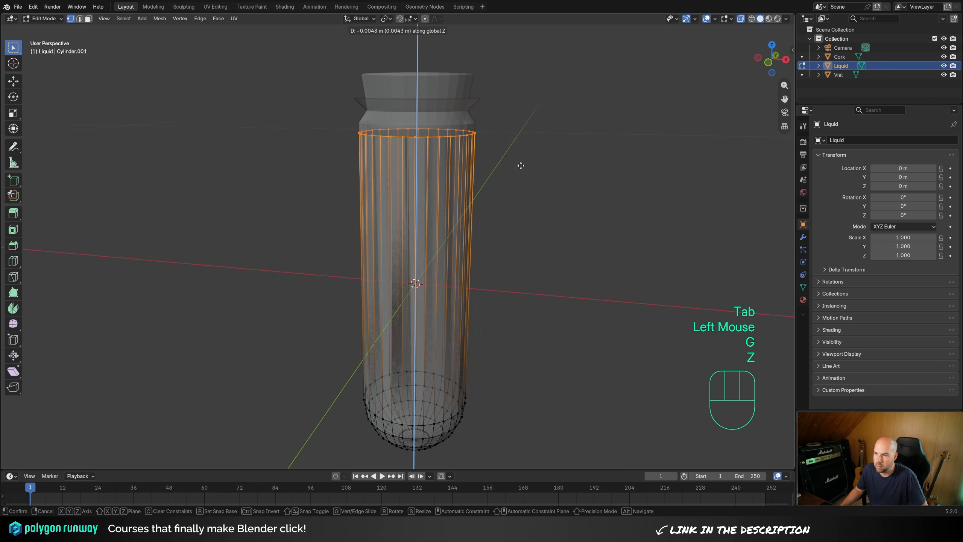
{"action": "left_click", "coordinate": [521, 169]}
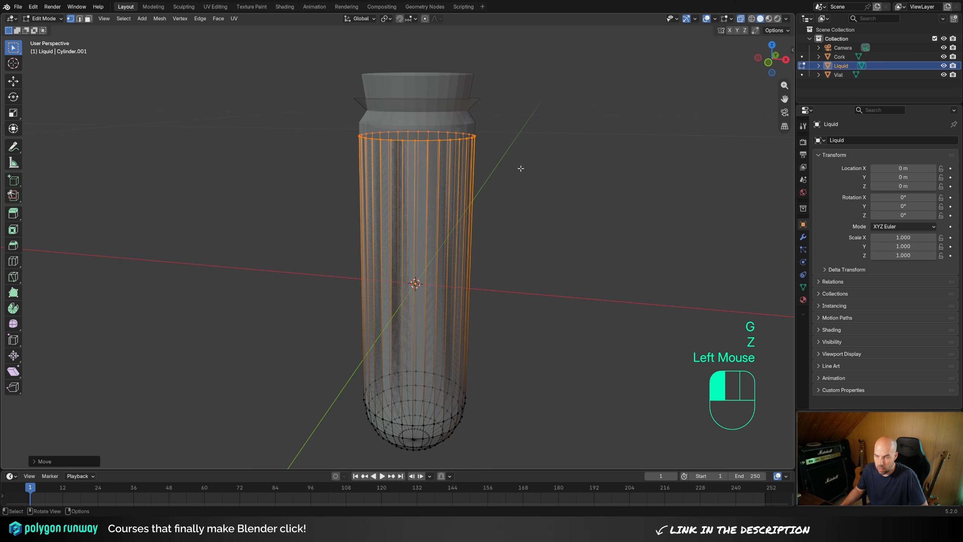
Bevel the Liquid's top edge with 3 segments and an offset of about 0.0016 m.
{"action": "middle_click_drag", "start_coordinate": [521, 169], "coordinate": [527, 166]}
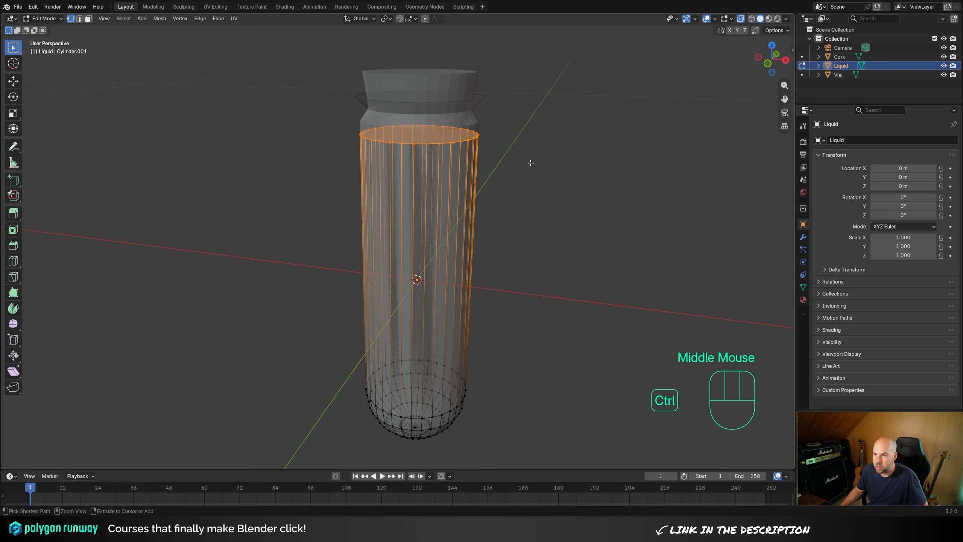
{"action": "key", "text": "ctrl+b"}
{"action": "scroll", "coordinate": [534, 163], "scroll_direction": "down", "scroll_amount": 3}
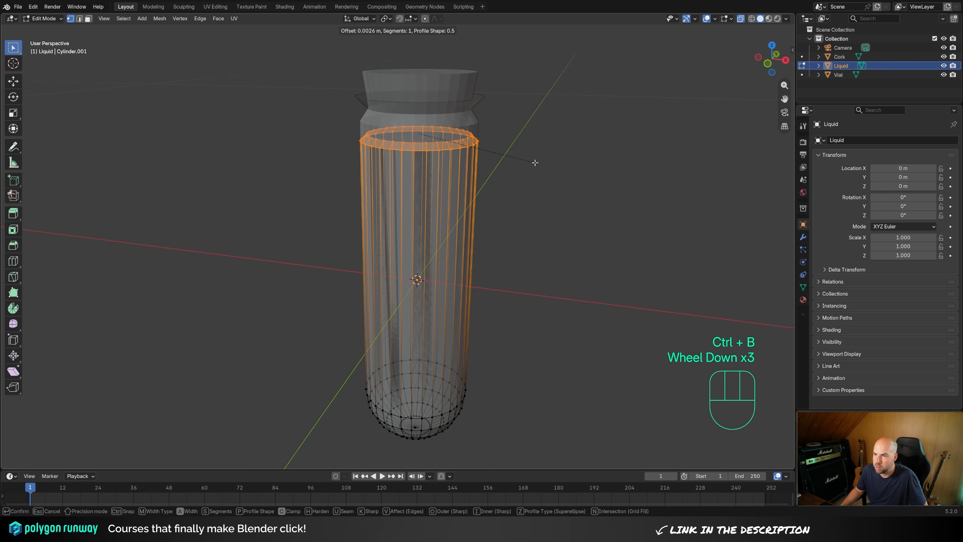
{"action": "scroll", "coordinate": [534, 163], "scroll_direction": "up", "scroll_amount": 2}
{"action": "key", "text": "shift"}
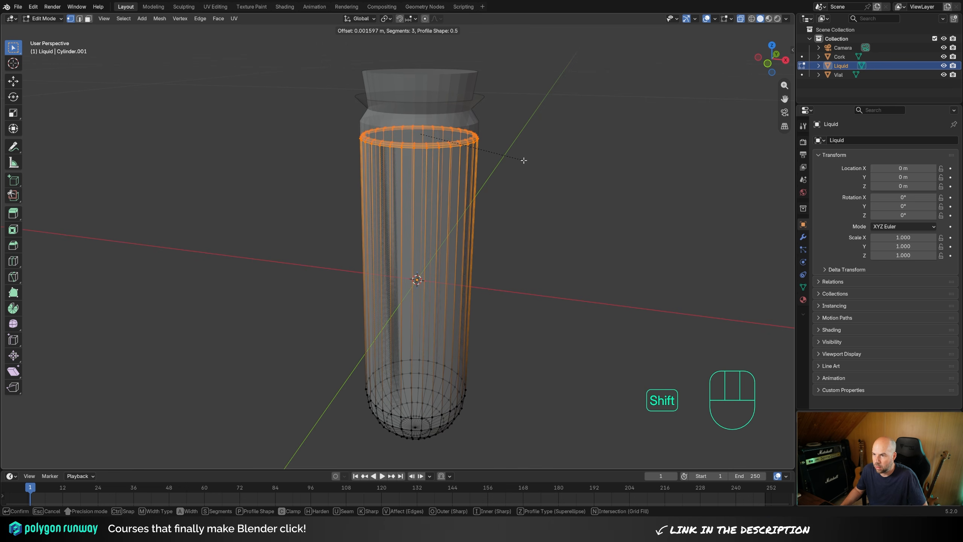
{"action": "left_click", "coordinate": [523, 160], "text": "shift"}
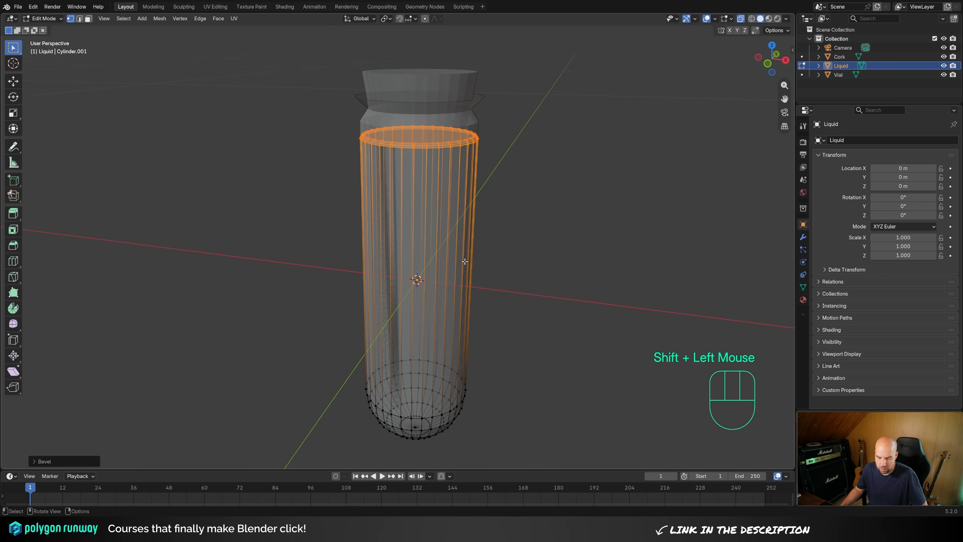
Add eight evenly spaced horizontal loop cuts along the Liquid's straight body and return to Object Mode.
{"action": "key", "text": "ctrl+r"}
{"action": "scroll", "coordinate": [462, 269], "scroll_direction": "up", "scroll_amount": 5}
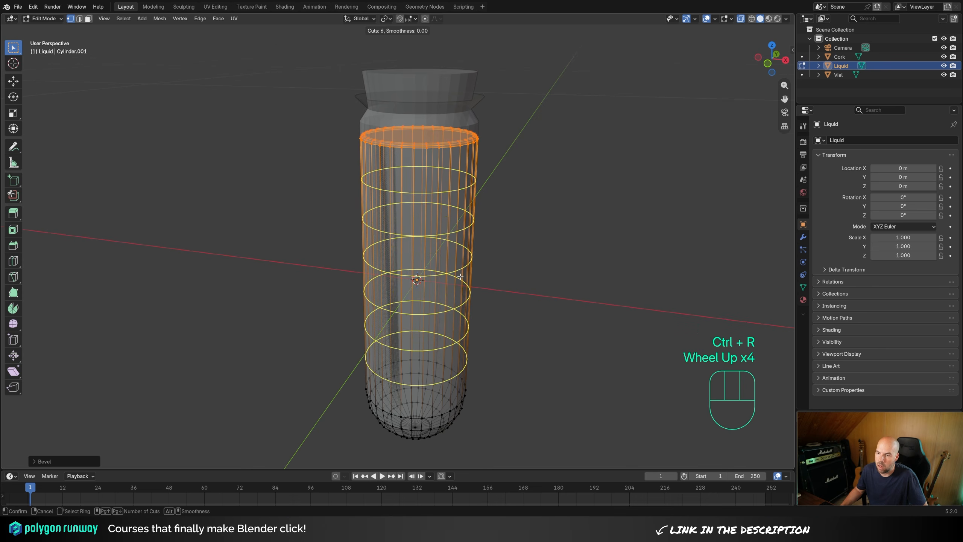
{"action": "scroll", "coordinate": [460, 276], "scroll_direction": "up", "scroll_amount": 2}
{"action": "left_click", "coordinate": [458, 276]}
{"action": "right_click", "coordinate": [540, 254]}
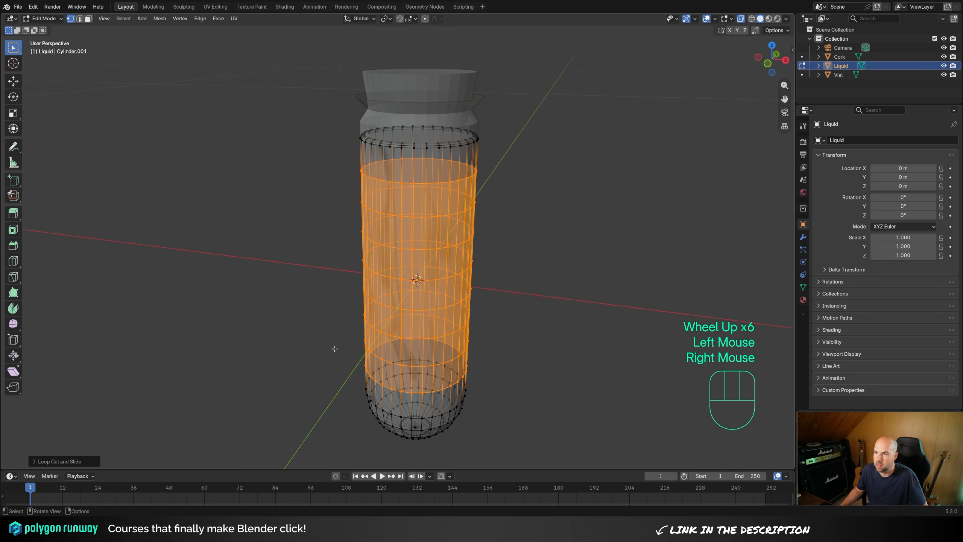
{"action": "key", "text": "Tab"}
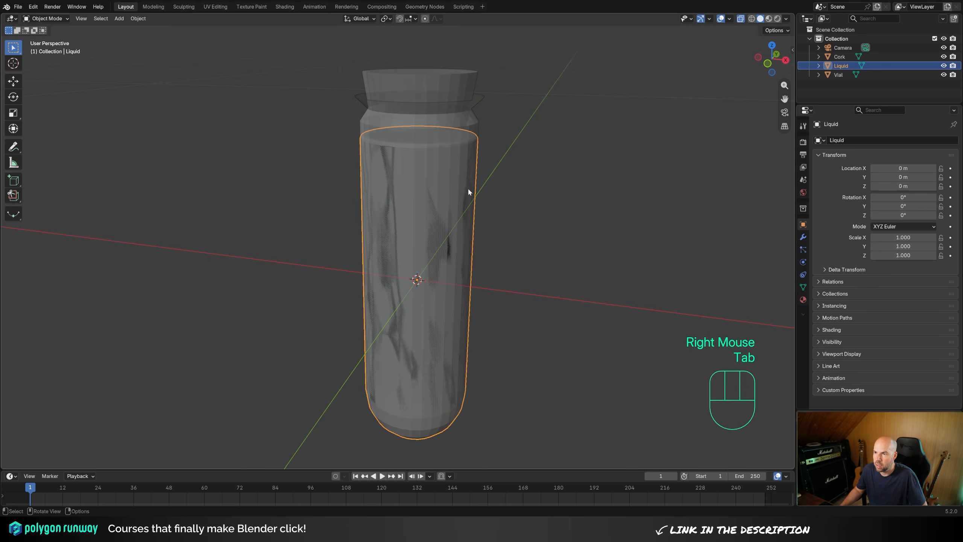
Add a Subdivision Surface modifier to the Liquid and shade it smooth.
{"action": "left_click", "coordinate": [803, 236]}
{"action": "left_click", "coordinate": [848, 139]}
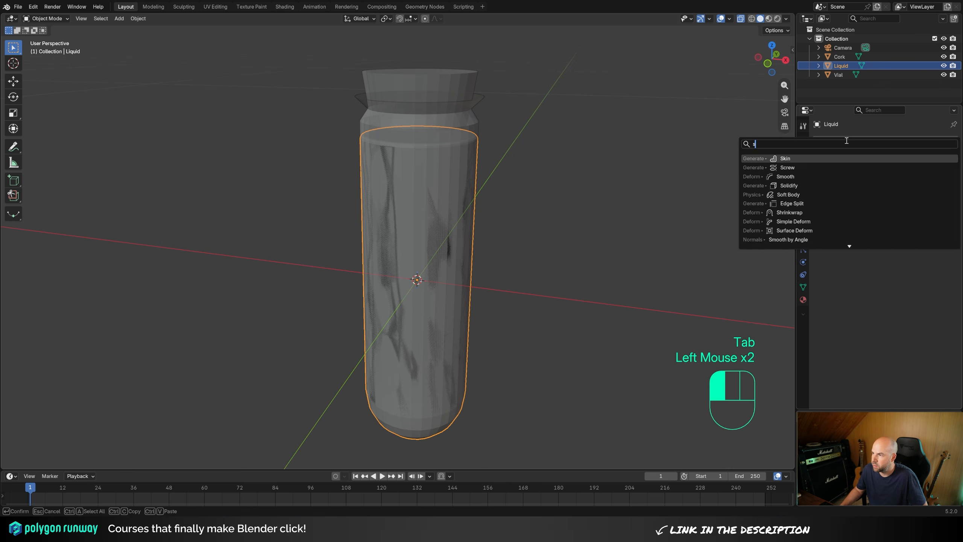
{"action": "left_click", "coordinate": [831, 139]}
{"action": "mouse_move", "coordinate": [825, 157]}
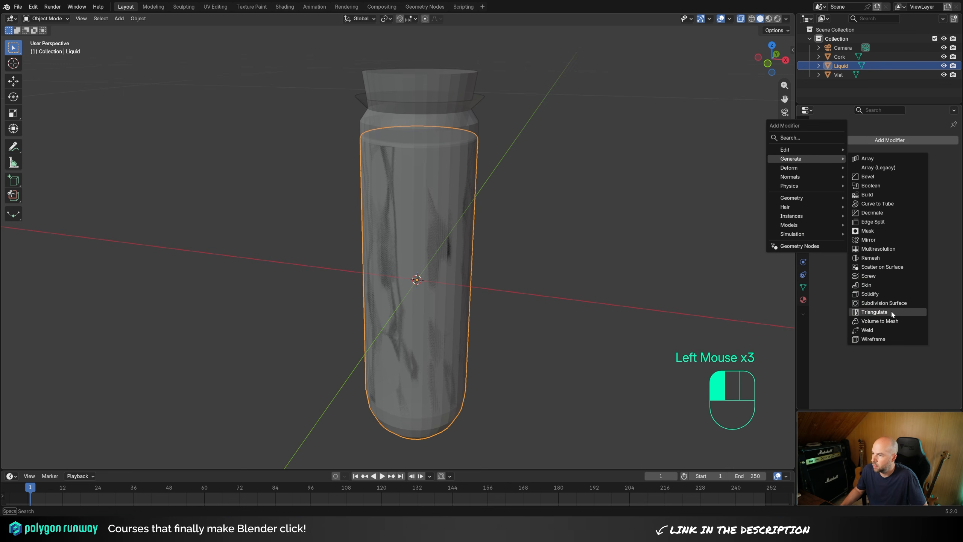
{"action": "left_click", "coordinate": [883, 303]}
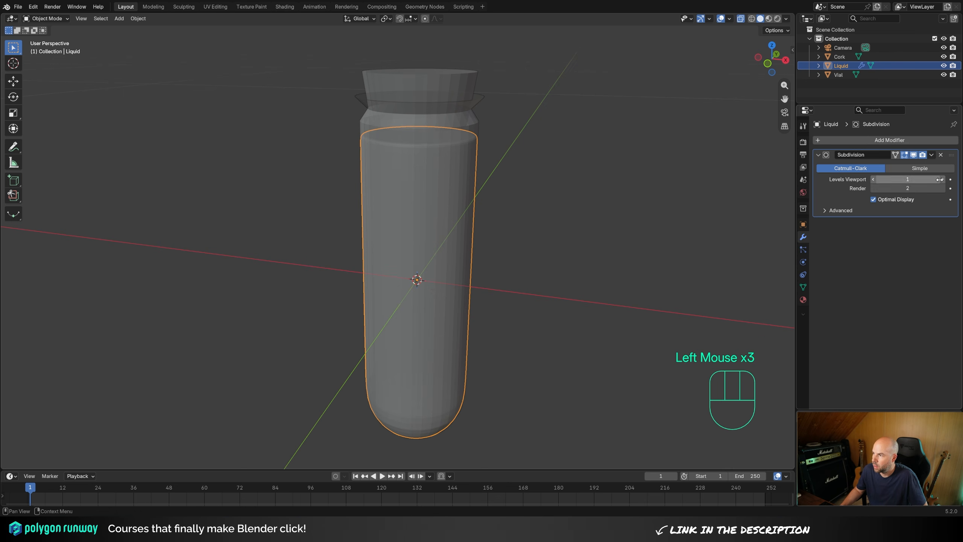
{"action": "right_click", "coordinate": [454, 195]}
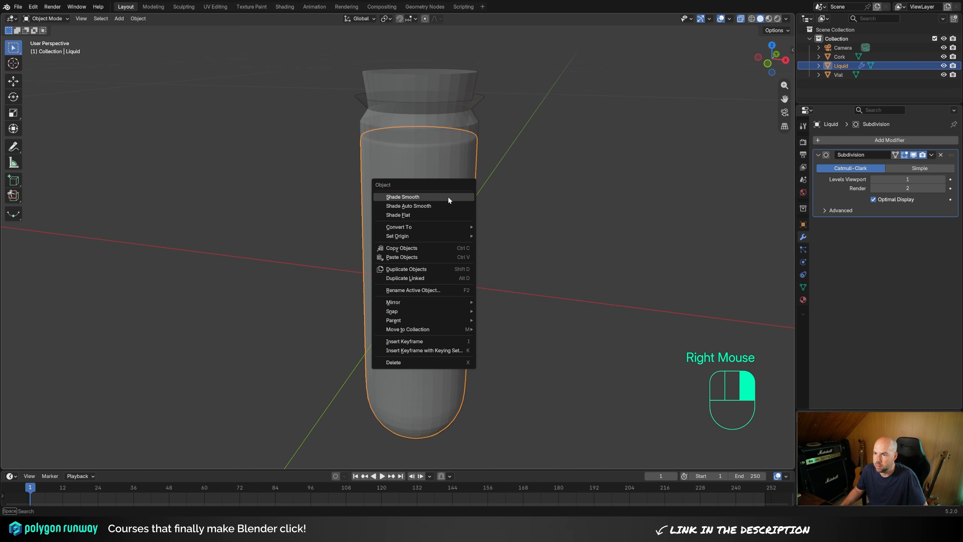
{"action": "left_click", "coordinate": [448, 195]}
Edit the Vial and add nine evenly spaced horizontal loop cuts along its straight body.
{"action": "left_click", "coordinate": [463, 123]}
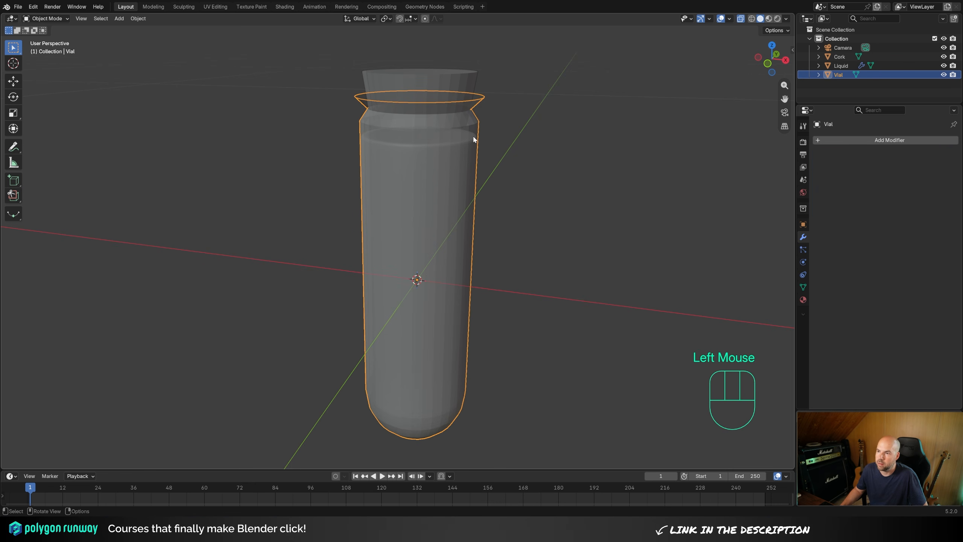
{"action": "key", "text": "Tab"}
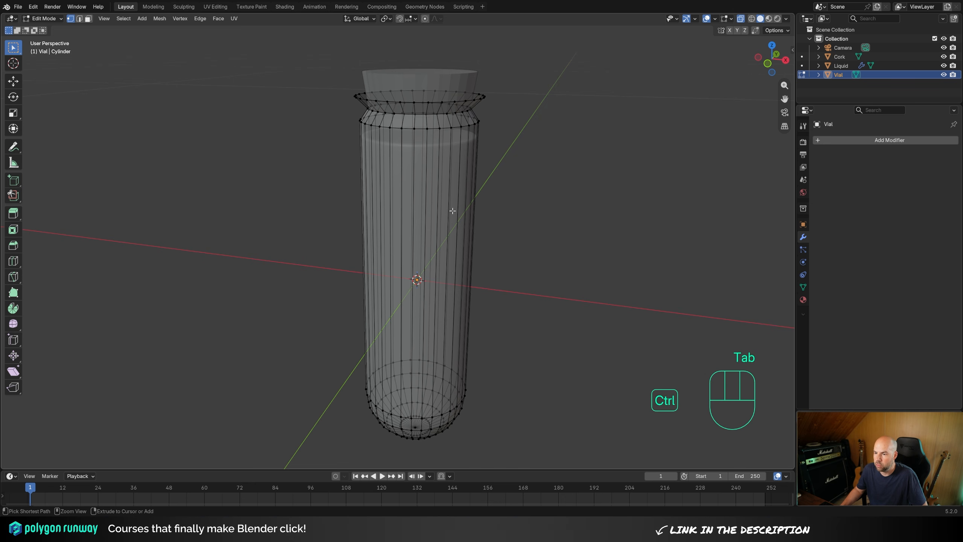
{"action": "key", "text": "ctrl+r"}
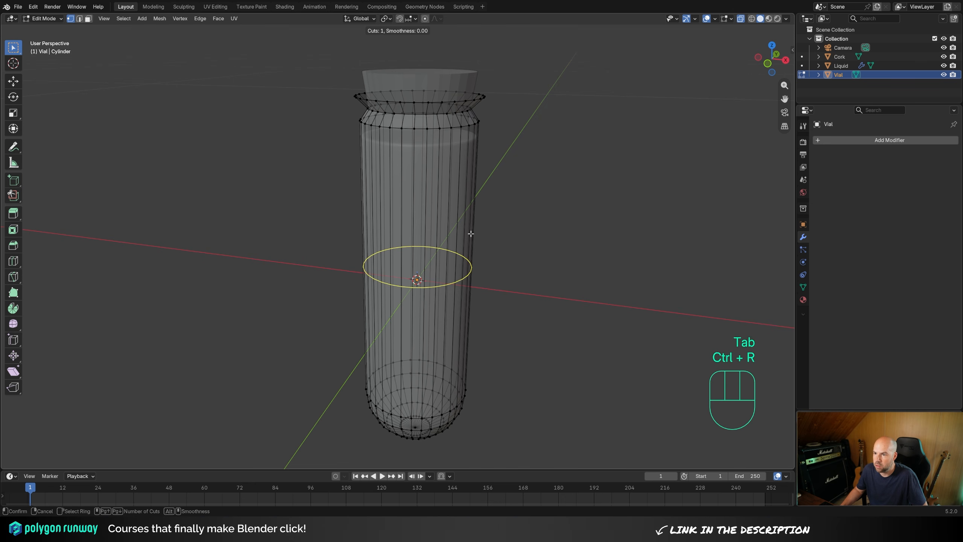
{"action": "scroll", "coordinate": [470, 234], "scroll_direction": "up", "scroll_amount": 8}
{"action": "left_click", "coordinate": [470, 234]}
{"action": "right_click", "coordinate": [471, 234]}
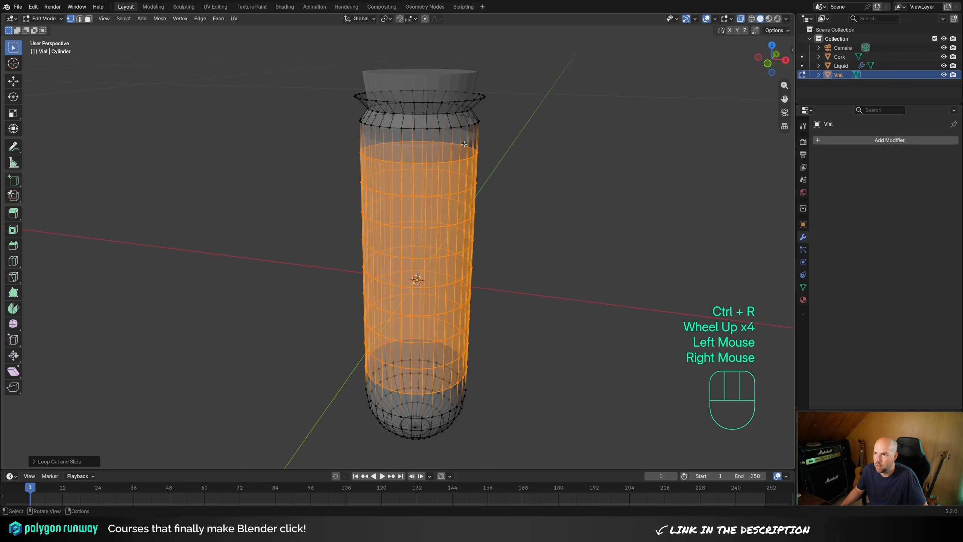
Add a supporting loop just below the Vial's shoulder with an edge slide of about -0.83, and leave Edit Mode.
{"action": "key", "text": "ctrl+r"}
{"action": "left_click", "coordinate": [468, 137]}
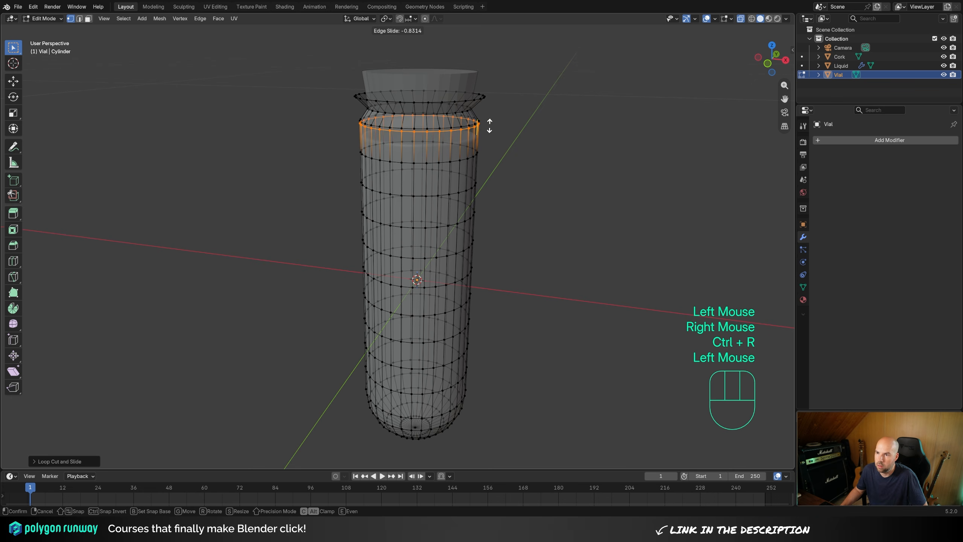
{"action": "left_click", "coordinate": [490, 126]}
{"action": "key", "text": "Tab"}
Add a Solidify modifier to the Vial and set its thickness to -0.003 m.
{"action": "left_click", "coordinate": [846, 140]}
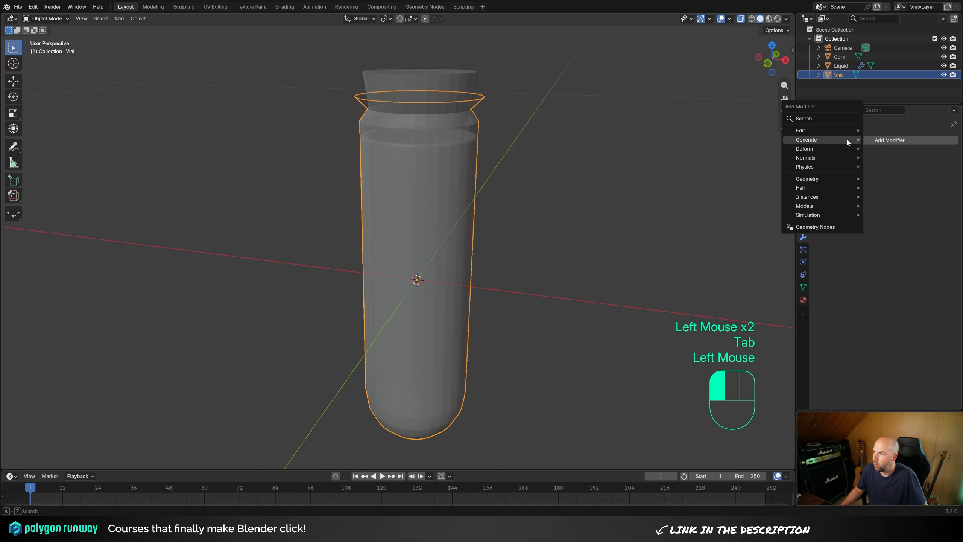
{"action": "mouse_move", "coordinate": [847, 139]}
{"action": "left_click", "coordinate": [910, 274]}
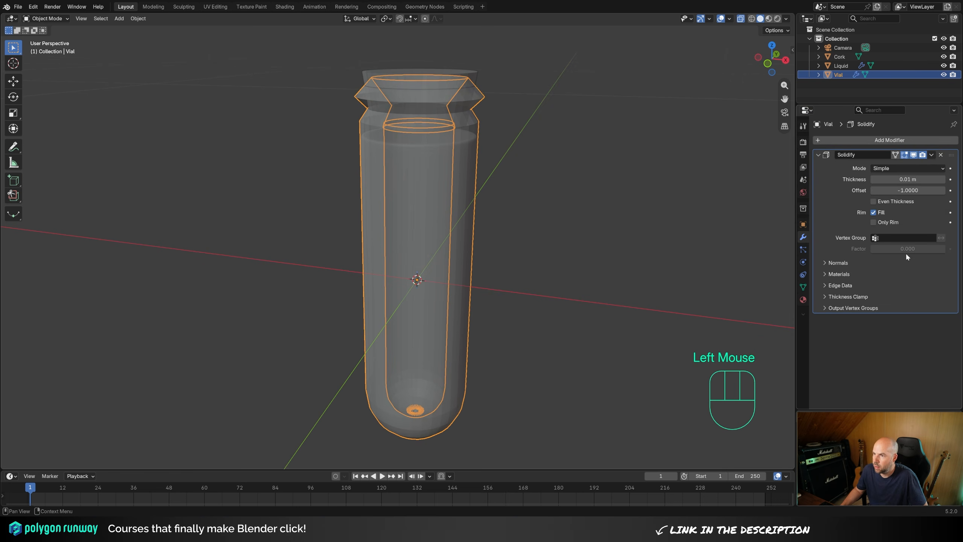
{"action": "left_click", "coordinate": [908, 190], "text": "shift"}
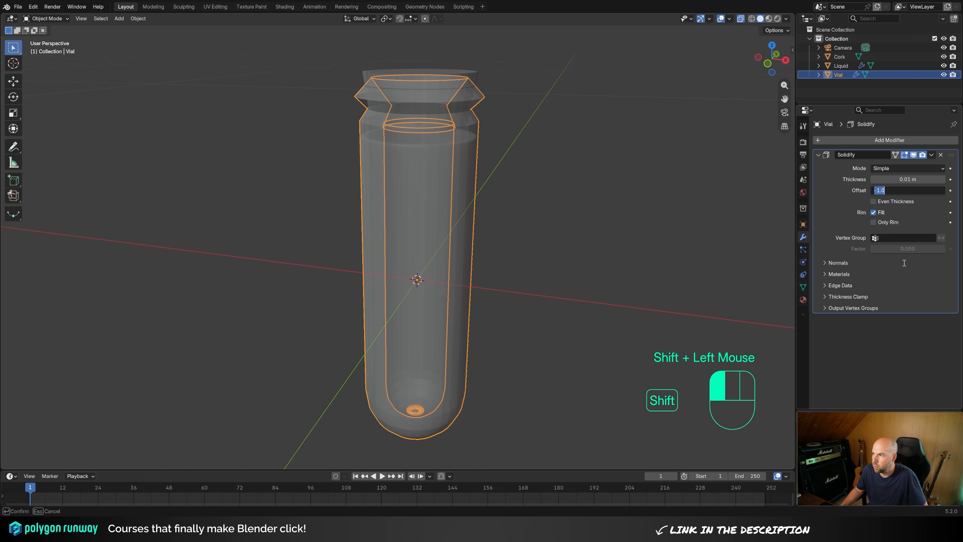
{"action": "left_click_drag", "start_coordinate": [908, 179], "coordinate": [931, 177], "text": "shift"}
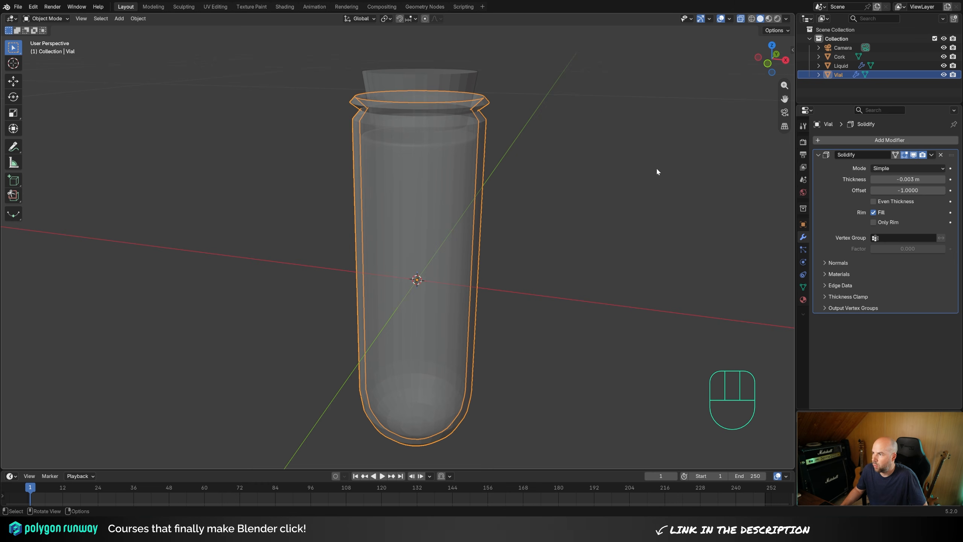
Add a Subdivision Surface modifier after the Vial's Solidify modifier and shade the Vial smooth.
{"action": "left_click", "coordinate": [824, 140]}
{"action": "mouse_move", "coordinate": [825, 142]}
{"action": "left_click", "coordinate": [878, 285]}
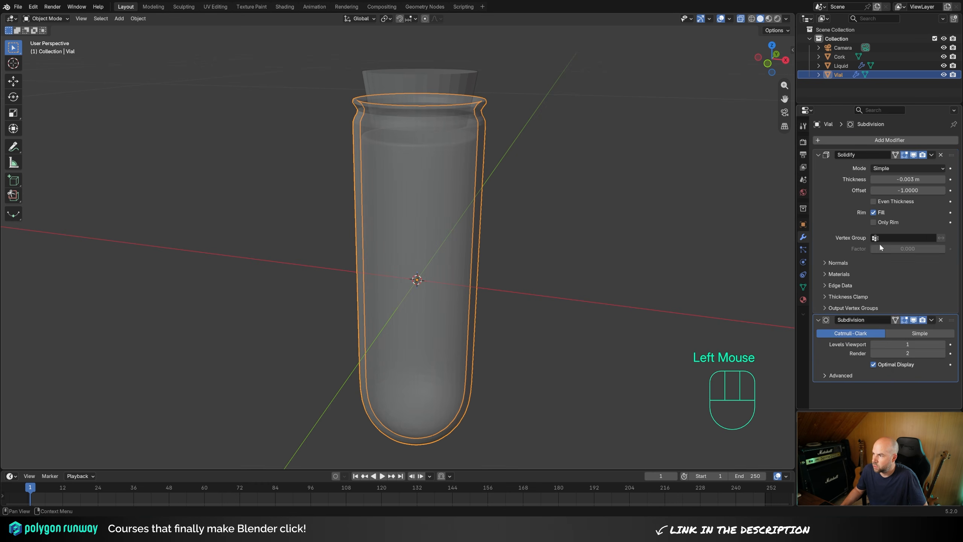
{"action": "right_click_drag", "start_coordinate": [503, 172], "coordinate": [501, 171]}
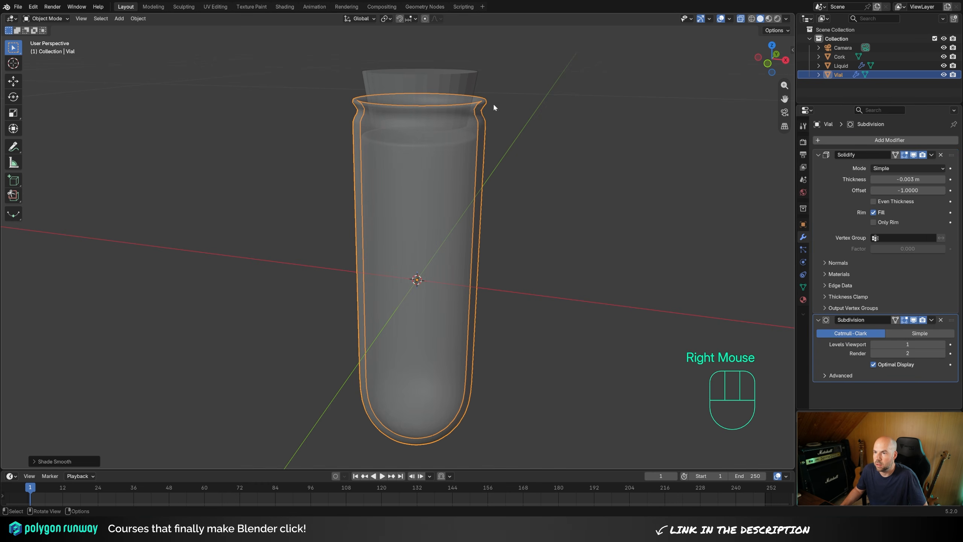
Add a Bevel modifier to the Cork with 2 segments and an amount of 0.002 m.
{"action": "scroll", "coordinate": [493, 159], "scroll_direction": "down", "scroll_amount": 2}
{"action": "left_click", "coordinate": [414, 127]}
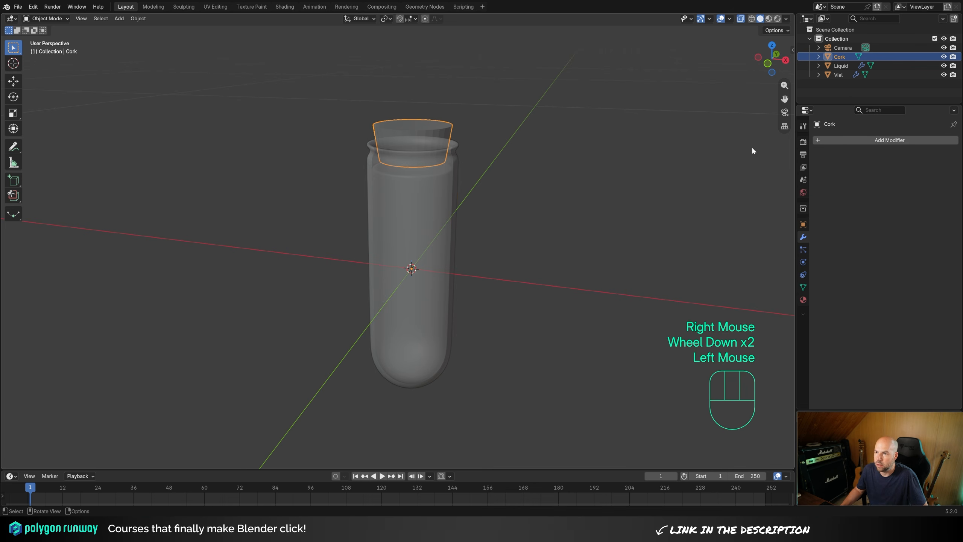
{"action": "left_click", "coordinate": [836, 139]}
{"action": "mouse_move", "coordinate": [839, 136]}
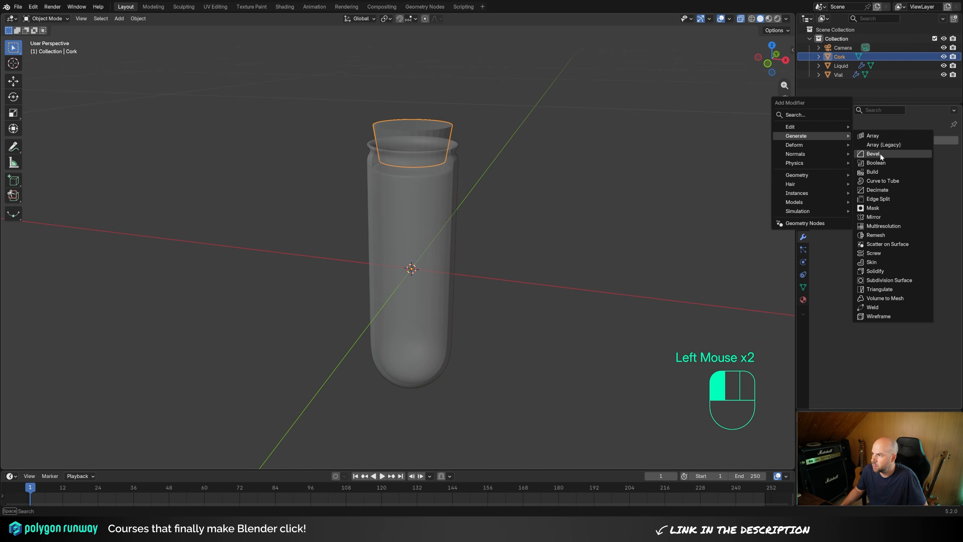
{"action": "left_click", "coordinate": [873, 154]}
{"action": "left_click", "coordinate": [943, 199]}
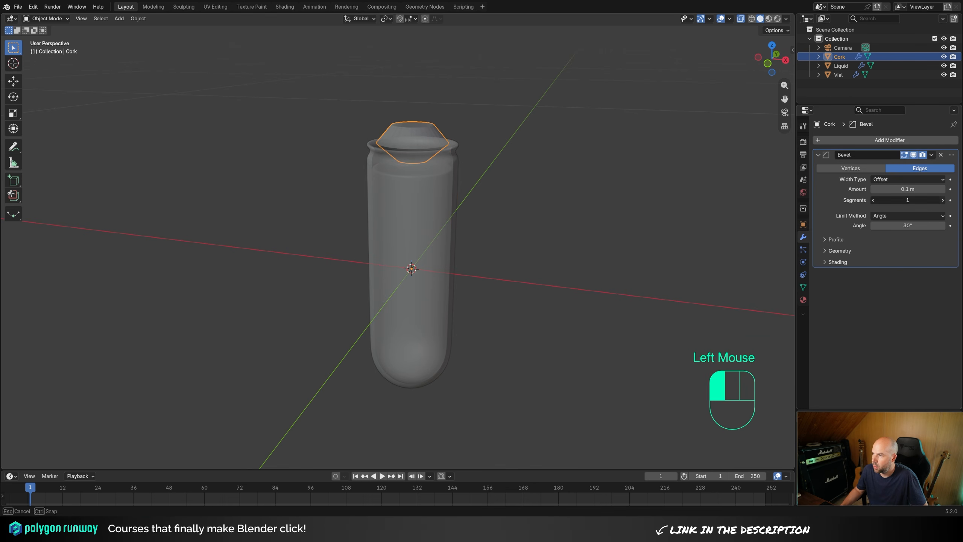
{"action": "left_click_drag", "start_coordinate": [921, 189], "coordinate": [887, 189], "text": "shift"}
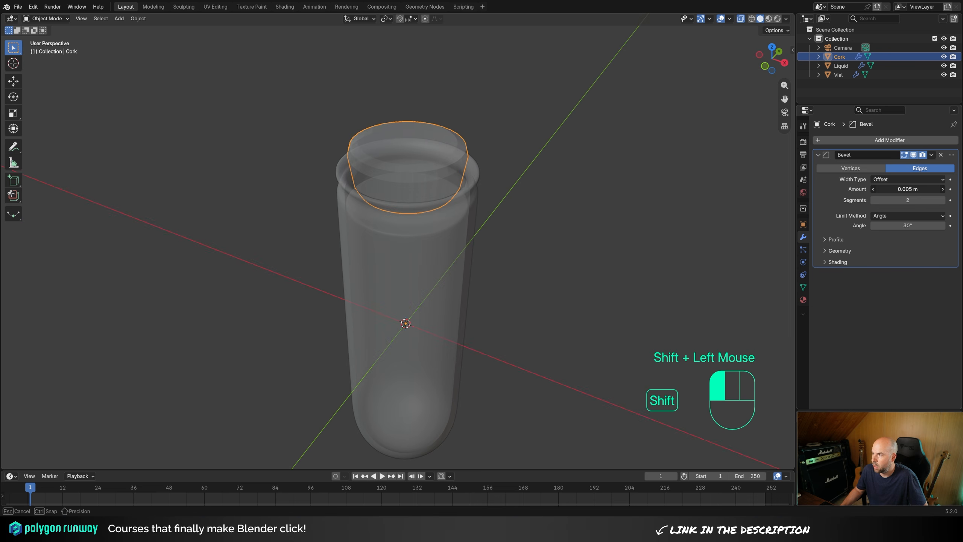
{"action": "left_click", "coordinate": [914, 192]}
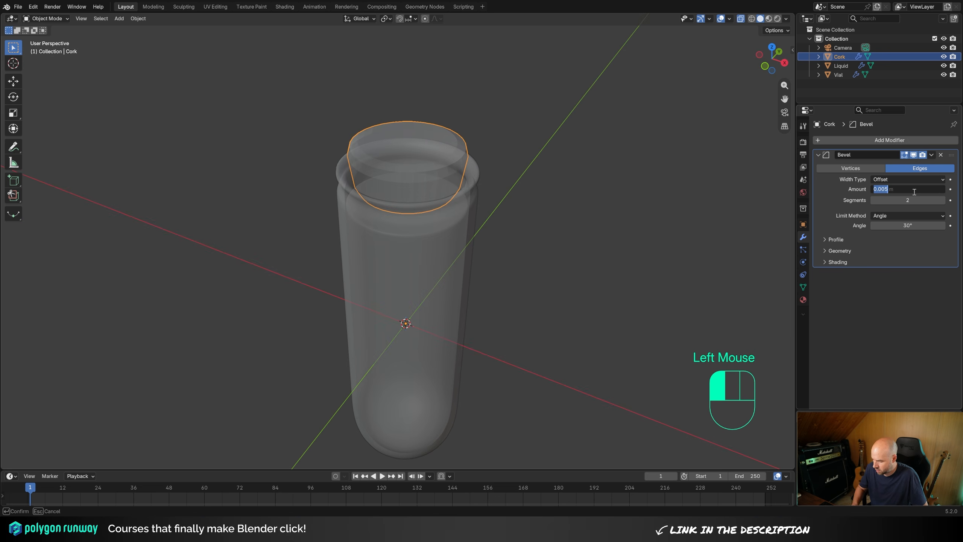
{"action": "type", "text": "0.002"}
{"action": "key", "text": "Return"}
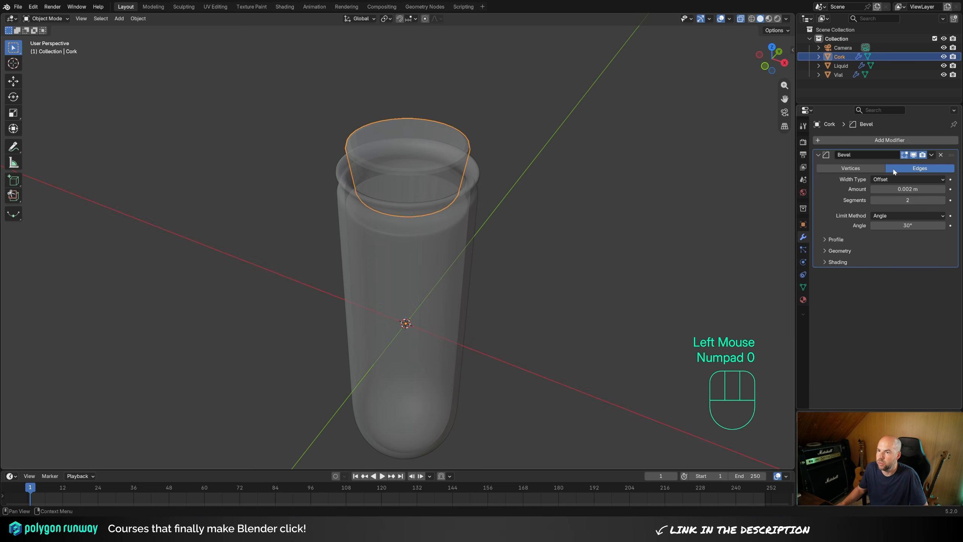
Add a Subdivision Surface modifier after the Cork's Bevel modifier and shade the Cork smooth.
{"action": "left_click", "coordinate": [856, 141]}
{"action": "mouse_move", "coordinate": [828, 189]}
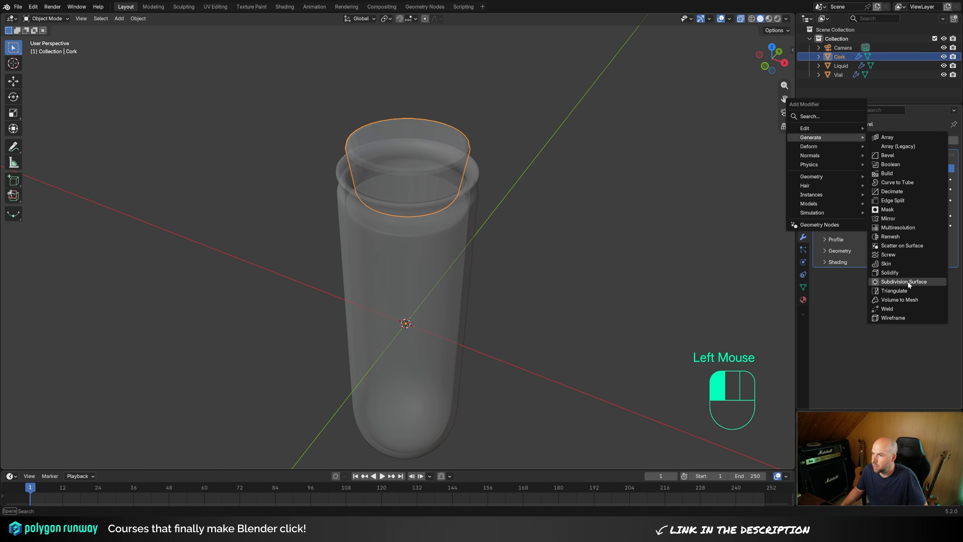
{"action": "left_click", "coordinate": [906, 282]}
{"action": "right_click", "coordinate": [380, 152]}
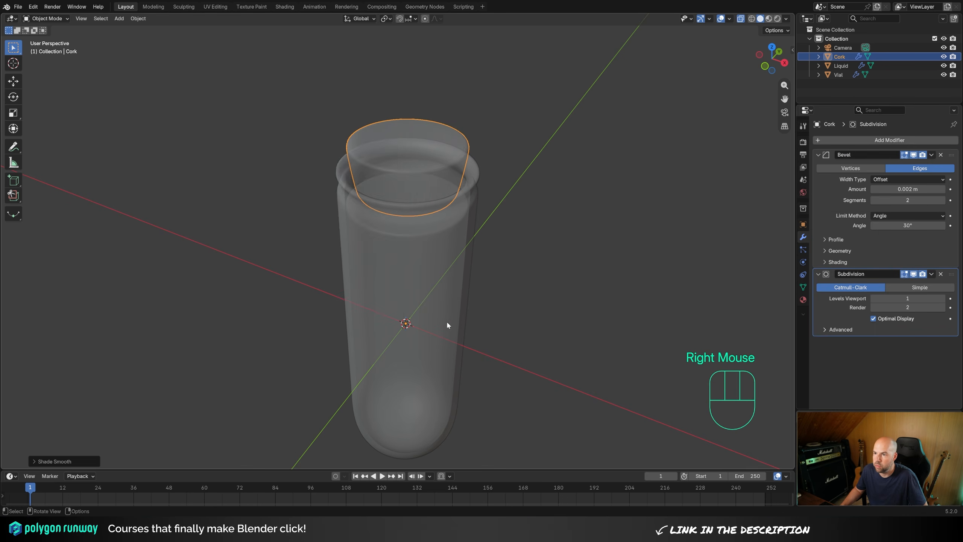
Turn off X-ray display and scale up the whole Cork mesh in Edit Mode by about 1.12 to fill the Vial's neck.
{"action": "middle_click_drag", "start_coordinate": [447, 325], "coordinate": [535, 91]}
{"action": "left_click", "coordinate": [740, 18]}
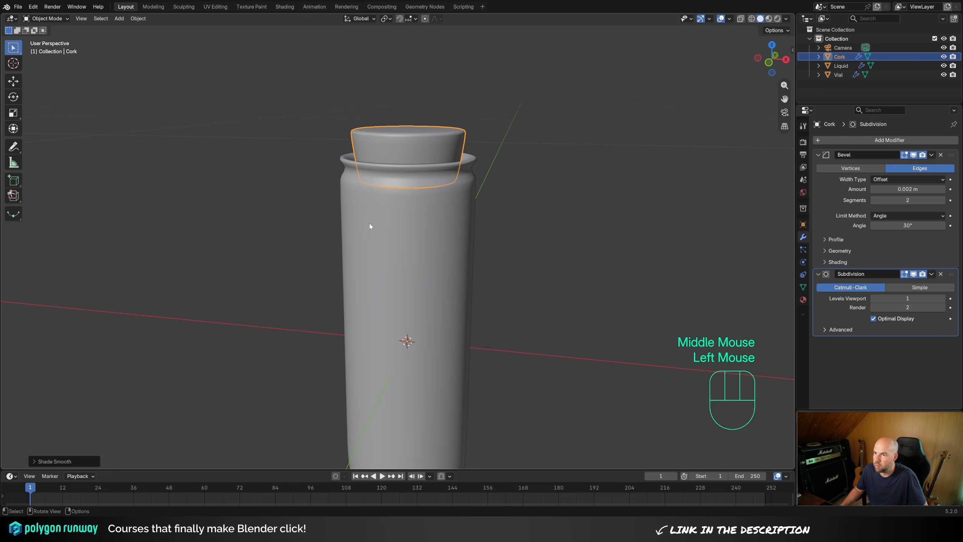
{"action": "scroll", "coordinate": [445, 176], "scroll_direction": "down", "scroll_amount": 2}
{"action": "middle_click_drag", "start_coordinate": [445, 176], "coordinate": [479, 182]}
{"action": "scroll", "coordinate": [483, 201], "scroll_direction": "up", "scroll_amount": 2}
{"action": "left_click", "coordinate": [423, 166]}
{"action": "key", "text": "Tab"}
{"action": "key", "text": "a"}
{"action": "key", "text": "s"}
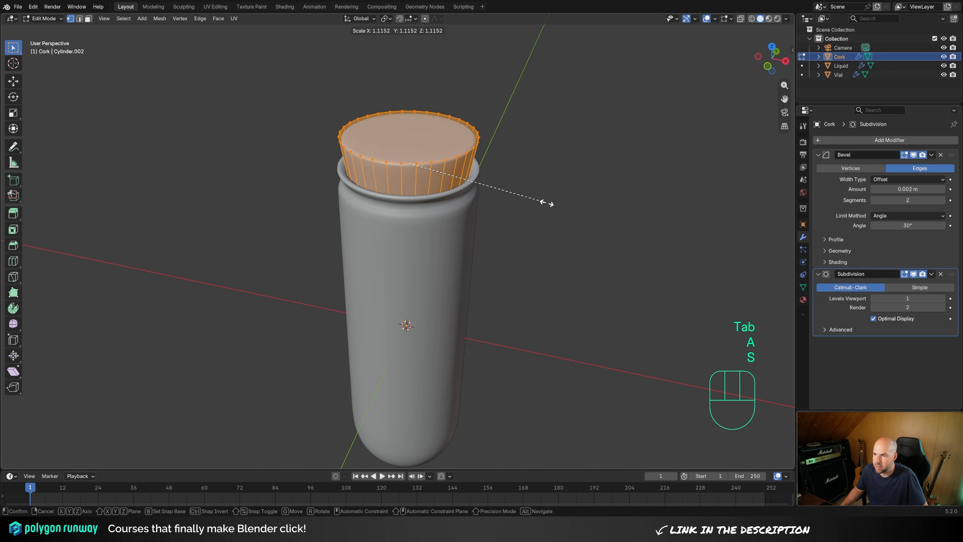
Parent the Cork and Liquid to the Vial as the active object, and select only the Vial.
{"action": "left_click_drag", "start_coordinate": [301, 129], "coordinate": [473, 345]}
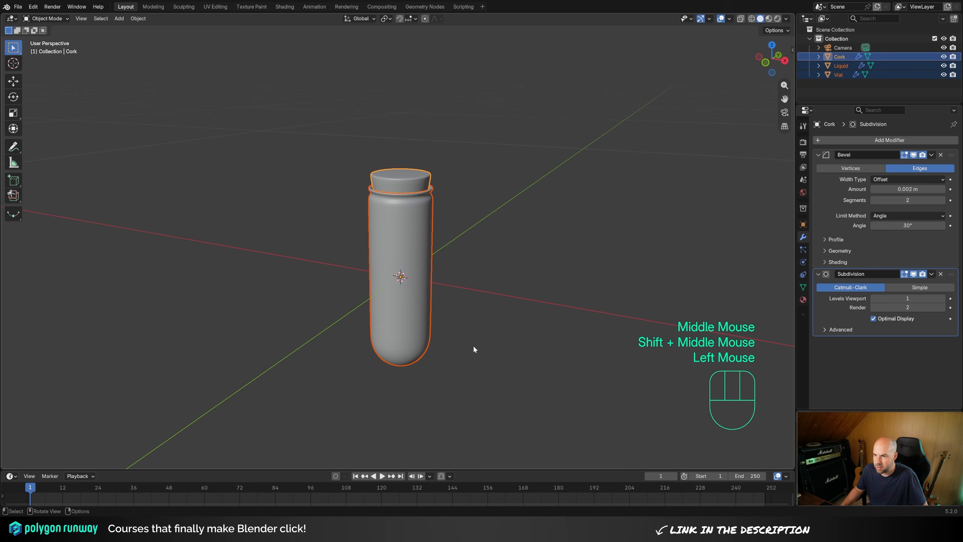
{"action": "left_click", "coordinate": [424, 224], "text": "shift"}
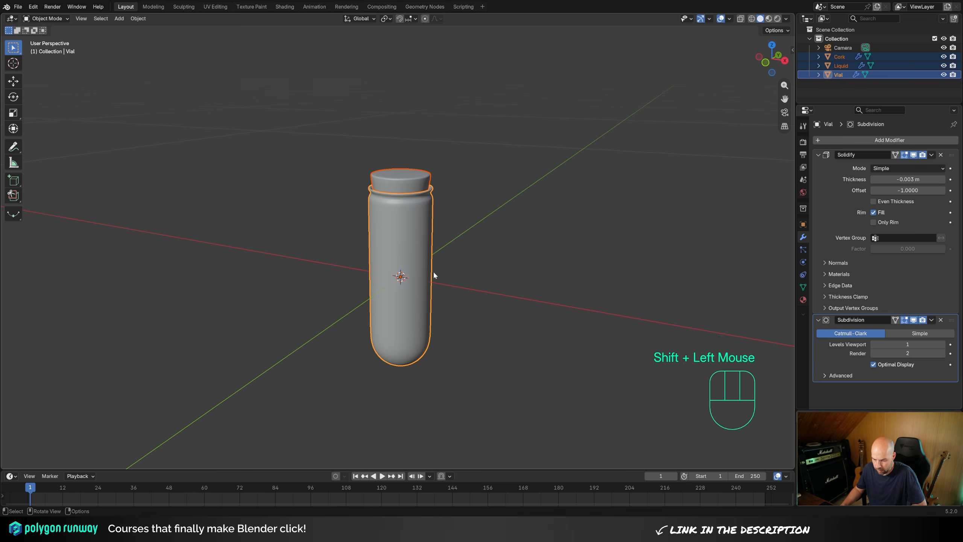
{"action": "key", "text": "ctrl+p"}
{"action": "left_click", "coordinate": [433, 272]}
{"action": "left_click", "coordinate": [401, 273]}
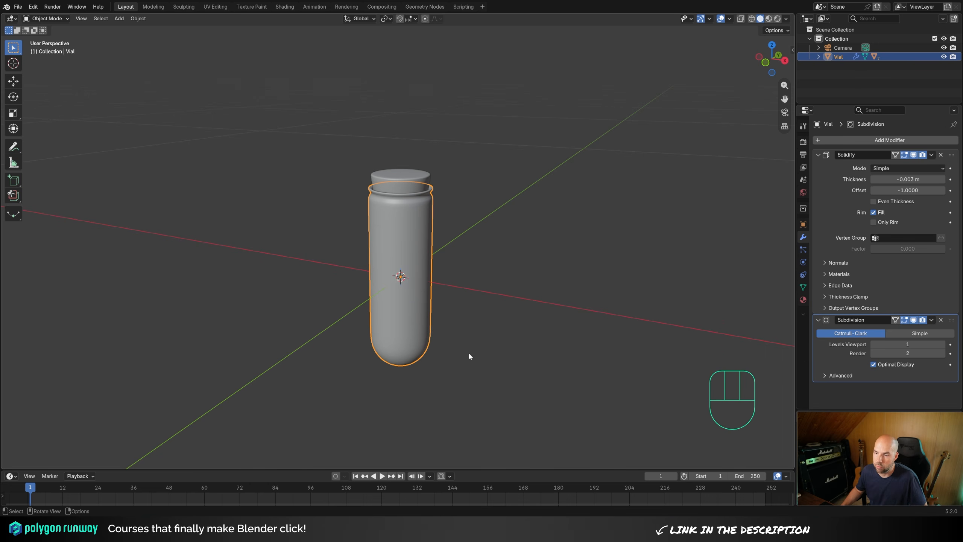
Raise the Vial along the Z axis in front view until its rounded bottom rests on the ground line.
{"action": "key", "text": "KP_1"}
{"action": "key", "text": "g"}
{"action": "key", "text": "z"}
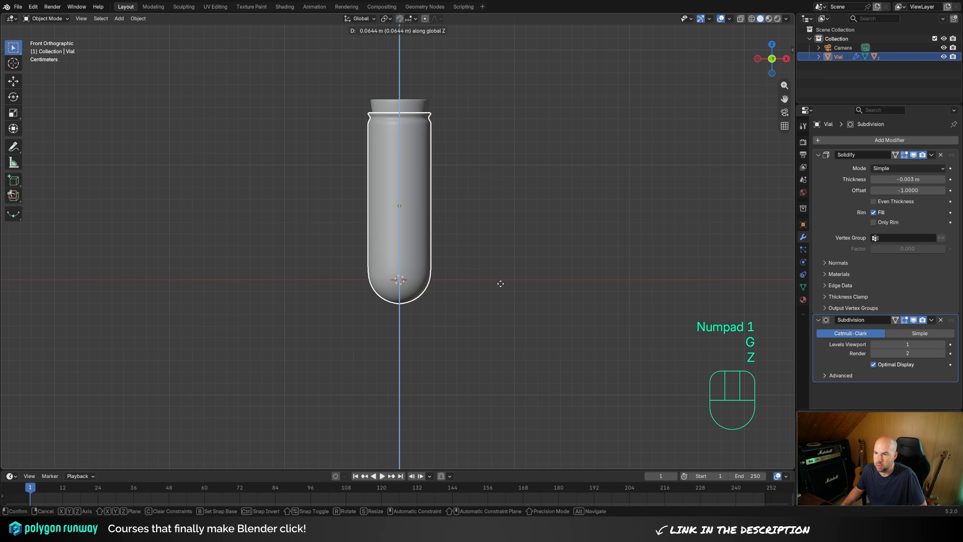
{"action": "left_click", "coordinate": [511, 259]}
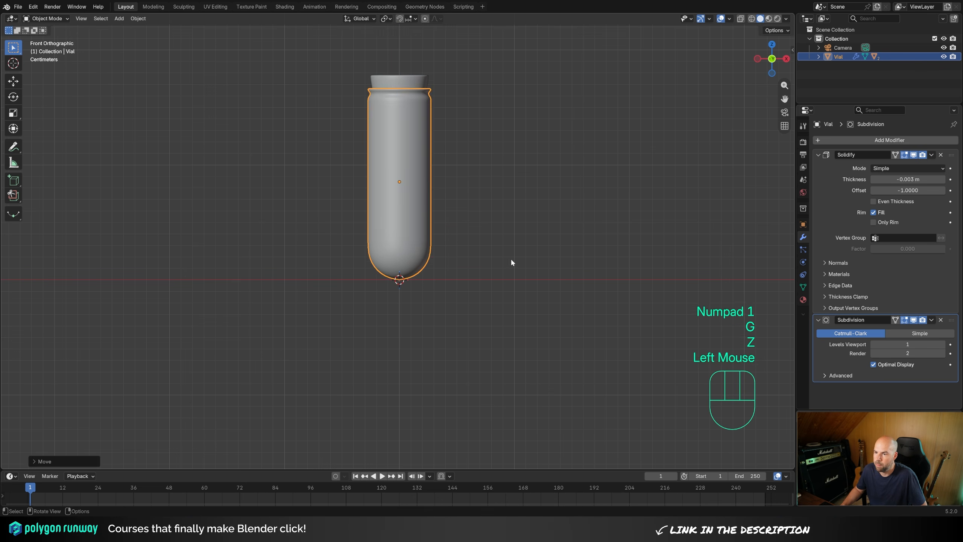
Add a mesh plane at the world origin as the floor beneath the Vial.
{"action": "scroll", "coordinate": [506, 243], "scroll_direction": "down", "scroll_amount": 2}
{"action": "middle_click_drag", "start_coordinate": [503, 237], "coordinate": [512, 262]}
{"action": "key", "text": "shift+a"}
{"action": "mouse_move", "coordinate": [519, 259]}
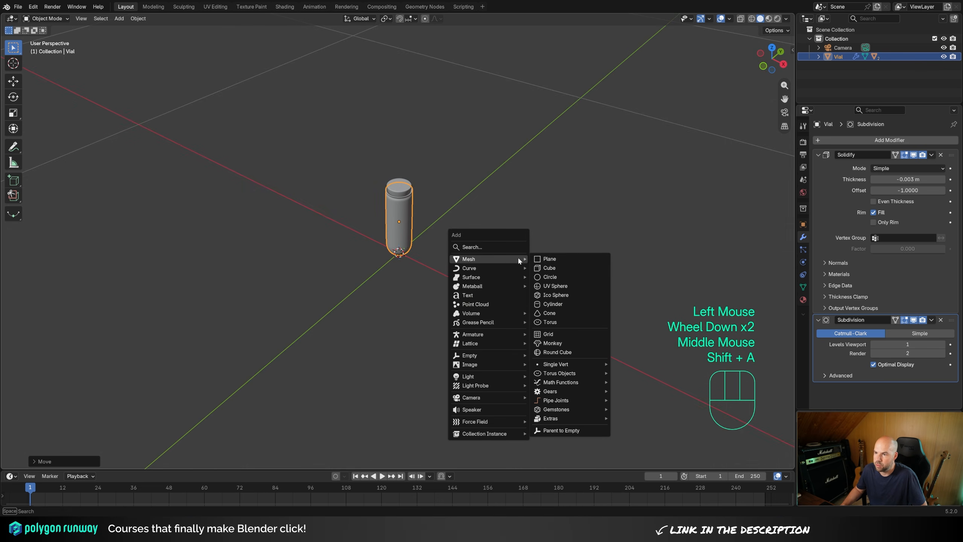
{"action": "left_click", "coordinate": [558, 258]}
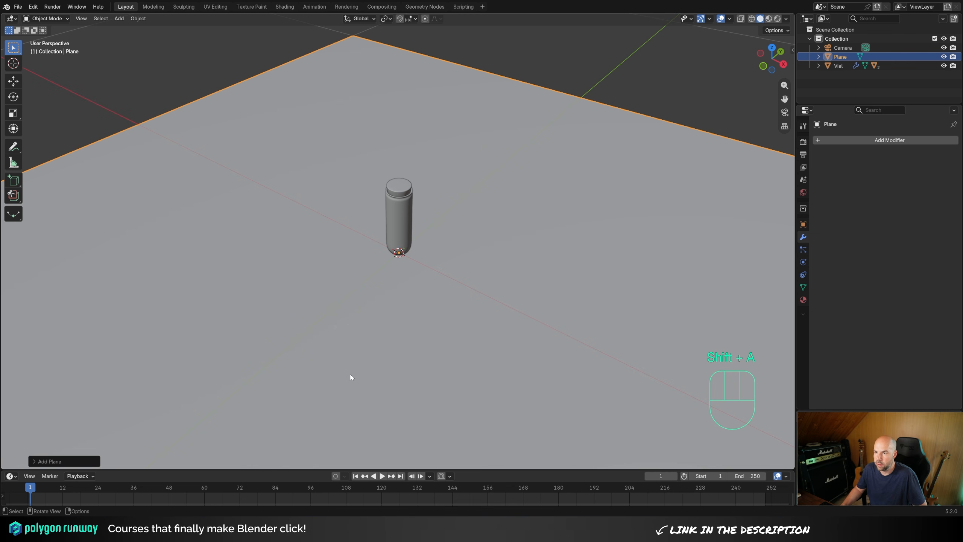
Put the Vial in Edit Mode and turn on X-ray display to expose its full mesh.
{"action": "scroll", "coordinate": [397, 248], "scroll_direction": "up", "scroll_amount": 2}
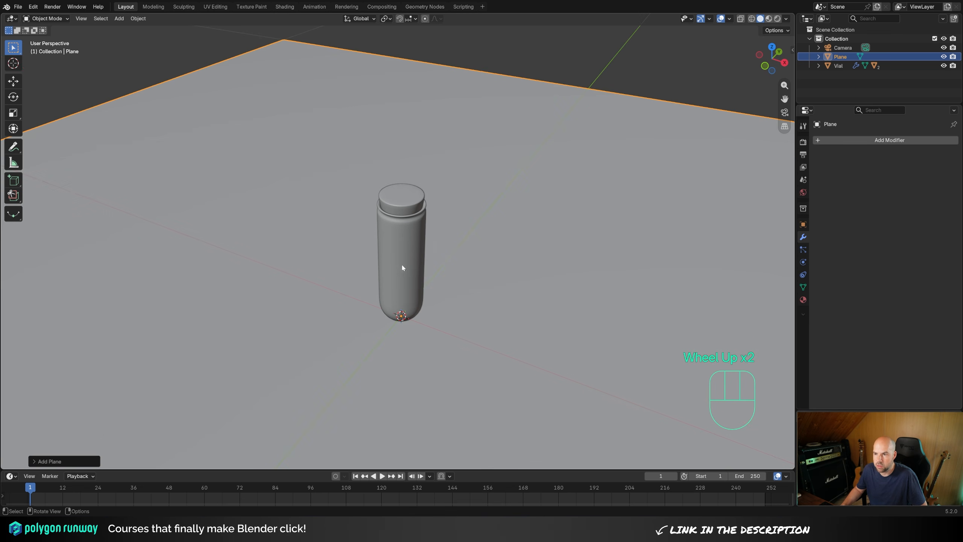
{"action": "scroll", "coordinate": [402, 268], "scroll_direction": "up", "scroll_amount": 2}
{"action": "left_click", "coordinate": [402, 279]}
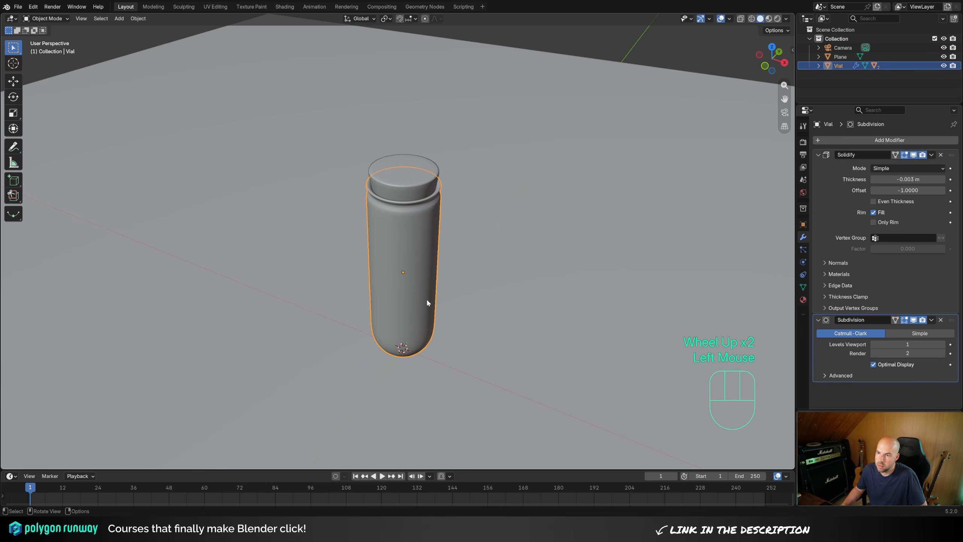
{"action": "key", "text": "Tab"}
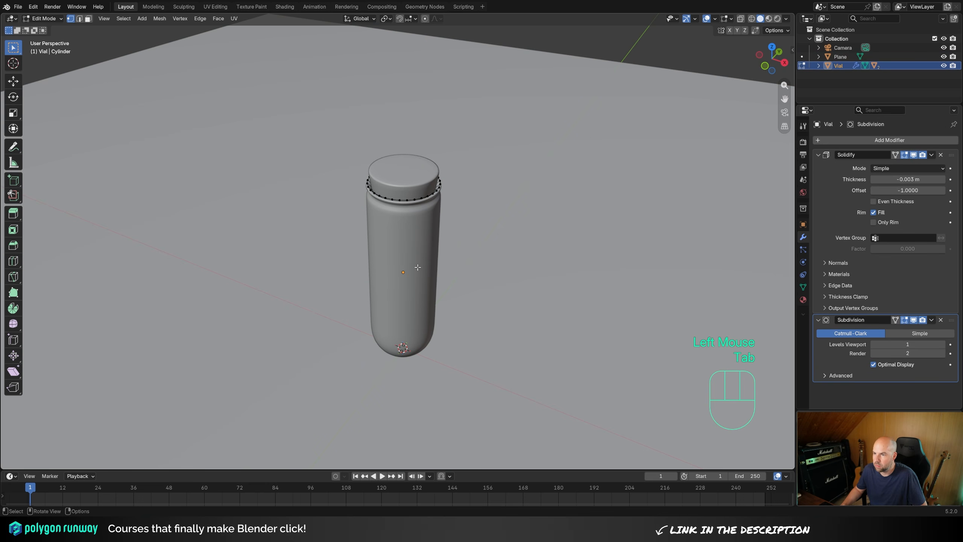
{"action": "key", "text": "z"}
{"action": "key", "text": "z"}
{"action": "left_click", "coordinate": [741, 18]}
{"action": "middle_click_drag", "start_coordinate": [542, 271], "coordinate": [526, 259]}
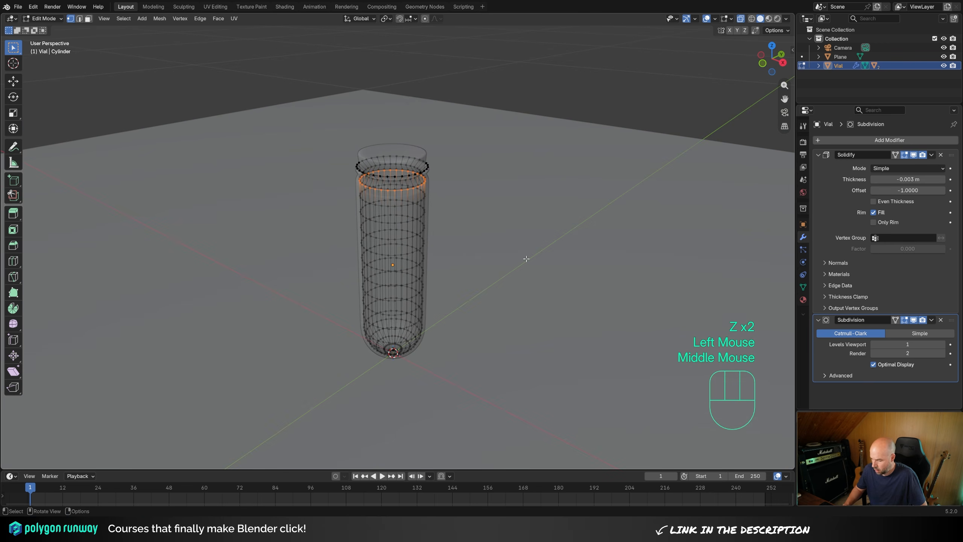
Select the middle band of faces on the front half of the Vial's body, duplicate it in place, and separate it into its own object.
{"action": "key", "text": "KP_3"}
{"action": "key", "text": "3"}
{"action": "key", "text": "ctrl+z"}
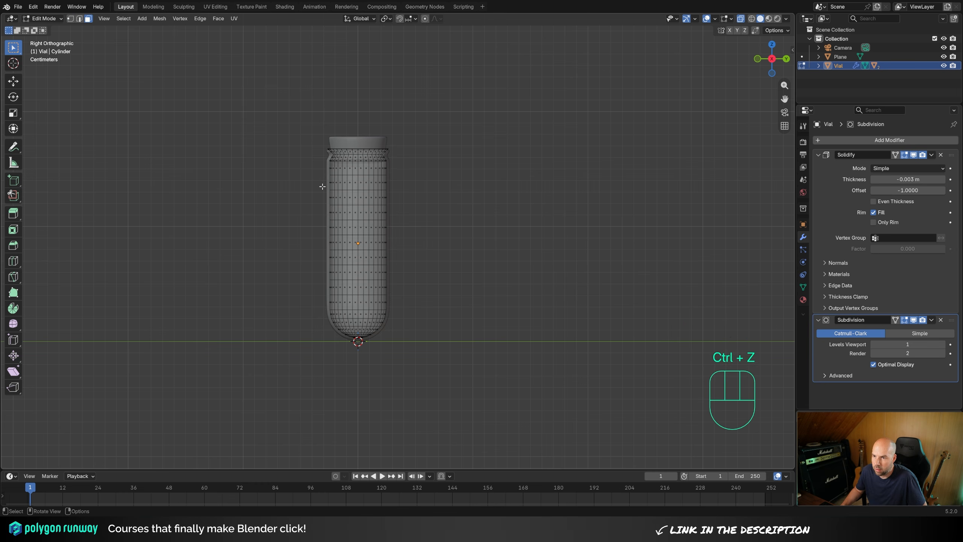
{"action": "left_click_drag", "start_coordinate": [320, 186], "coordinate": [359, 283]}
{"action": "middle_click_drag", "start_coordinate": [399, 222], "coordinate": [645, 227]}
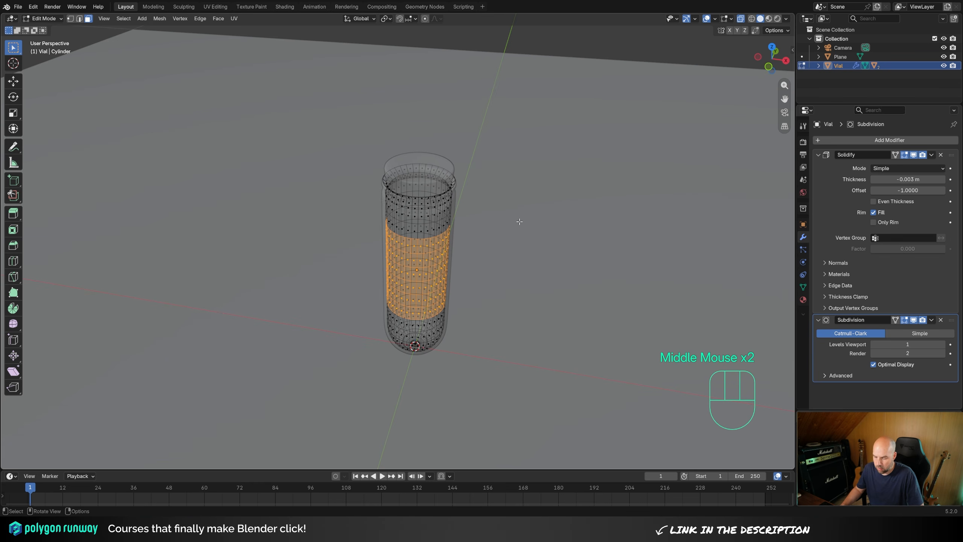
{"action": "key", "text": "shift+d"}
{"action": "right_click", "coordinate": [571, 164]}
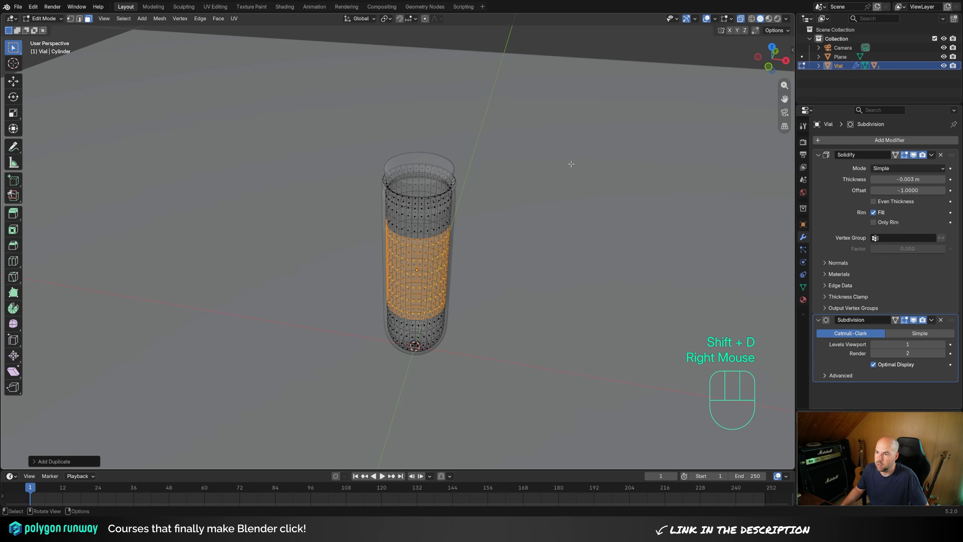
{"action": "key", "text": "p"}
{"action": "left_click", "coordinate": [530, 220]}
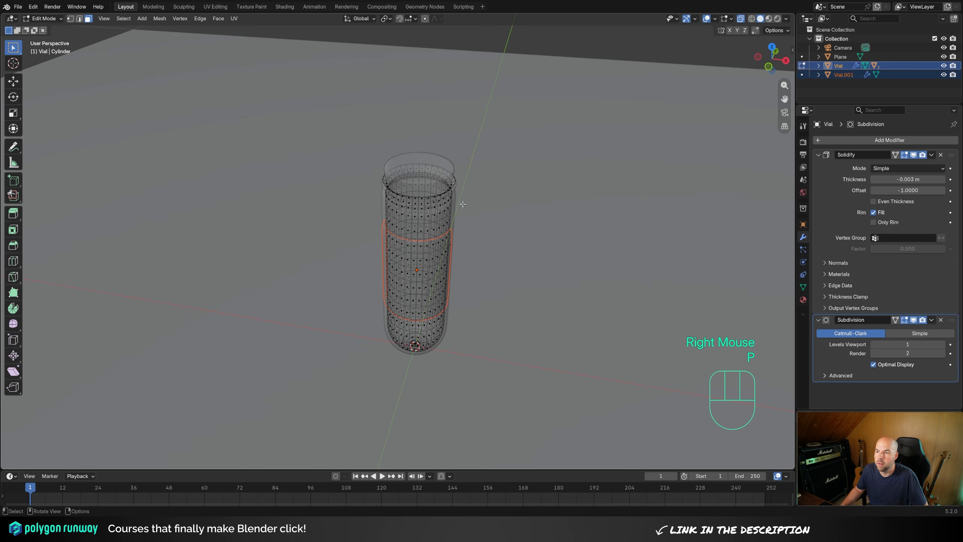
{"action": "key", "text": "Tab"}
Rename the separated face band as Label and remove its Solidify modifier.
{"action": "left_click", "coordinate": [844, 75]}
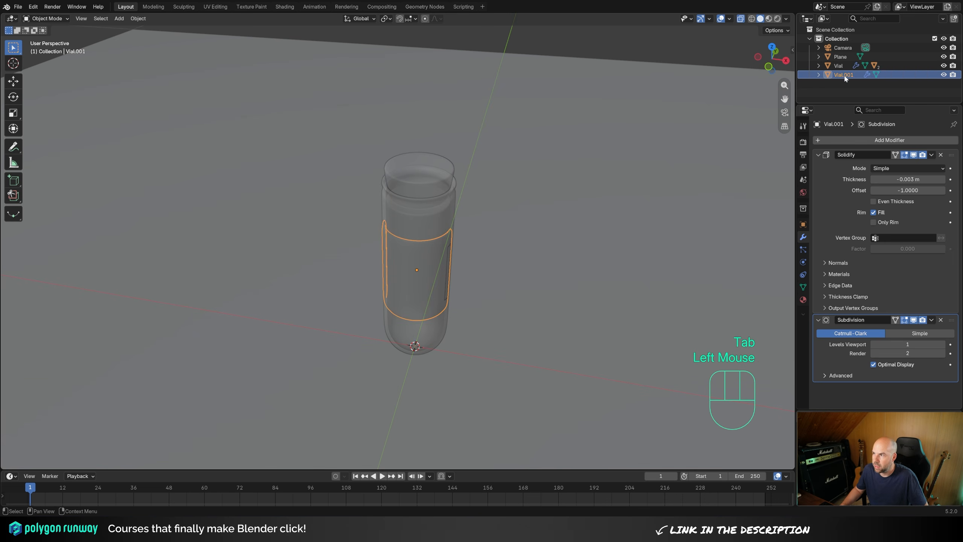
{"action": "double_click", "coordinate": [844, 75]}
{"action": "type", "text": "Label"}
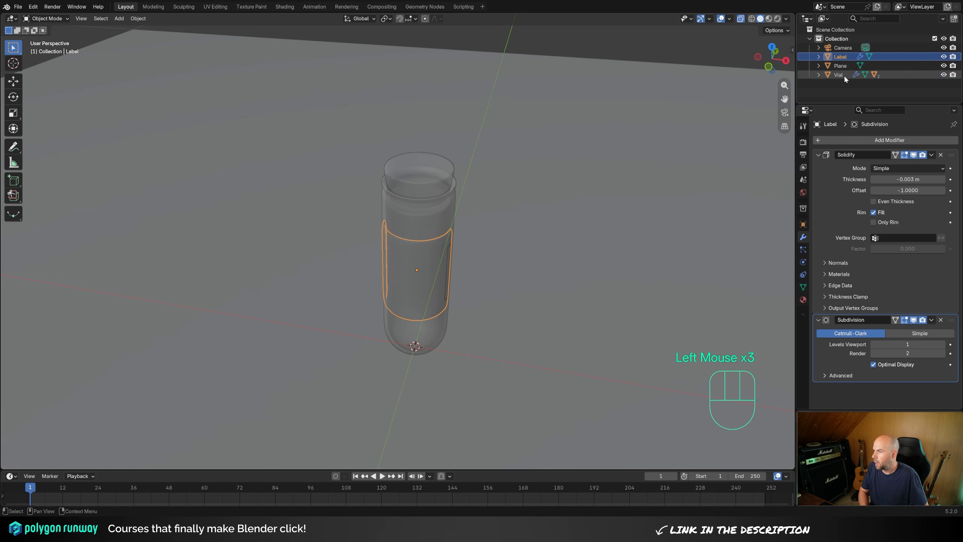
{"action": "left_click", "coordinate": [941, 154]}
{"action": "left_click", "coordinate": [941, 154]}
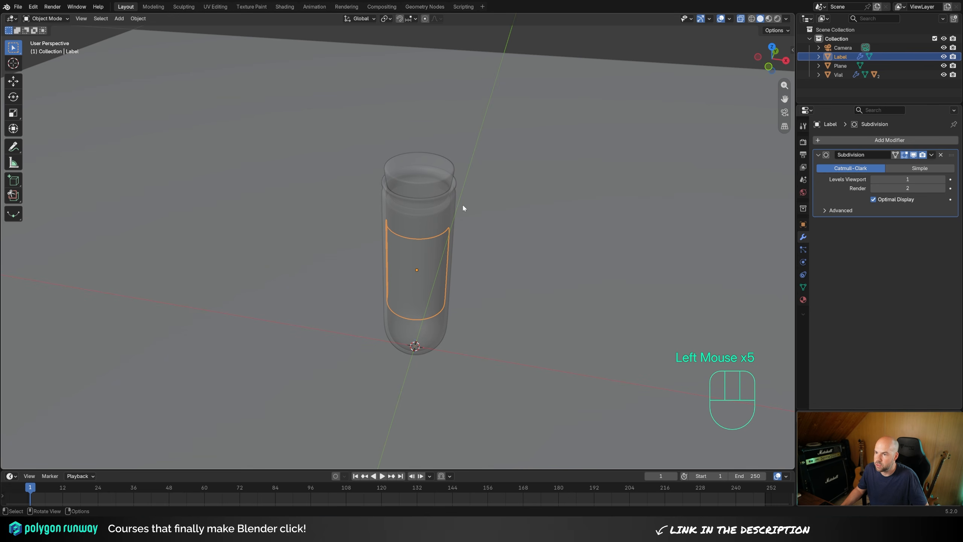
Shrink/Fatten all of the Label's faces slightly outward so the band sits just off the Vial's surface.
{"action": "key", "text": "Tab"}
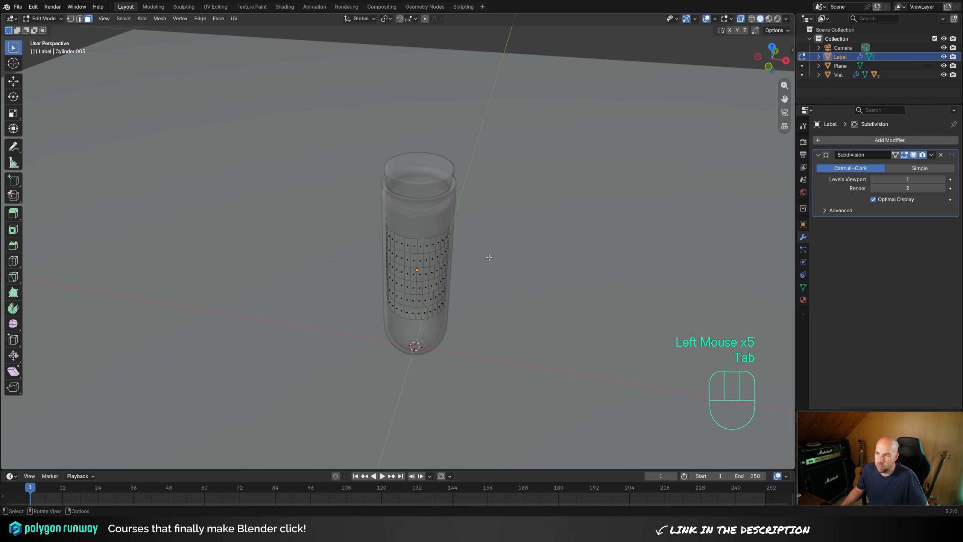
{"action": "key", "text": "a"}
{"action": "key", "text": "alt+s"}
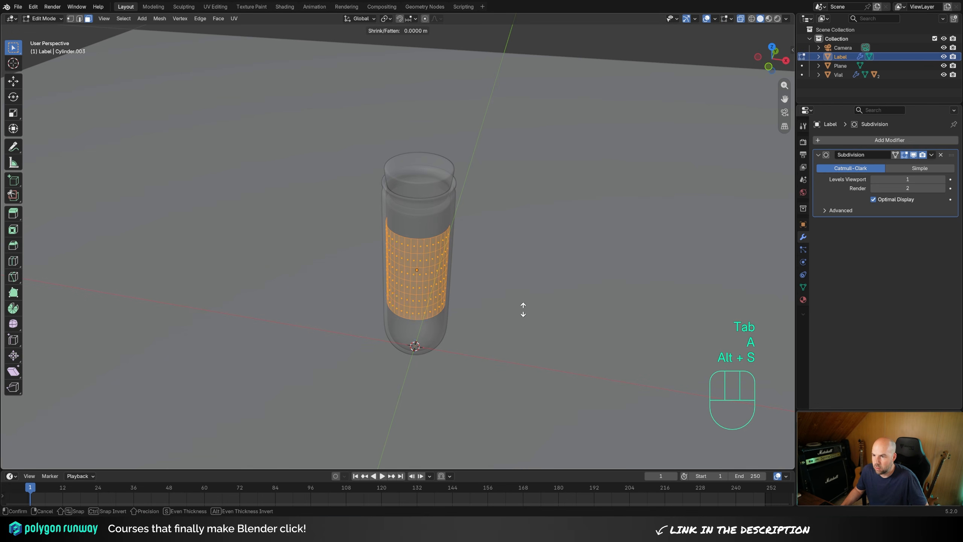
{"action": "left_click", "coordinate": [523, 279], "text": "shift"}
{"action": "middle_click_drag", "start_coordinate": [523, 278], "coordinate": [486, 242]}
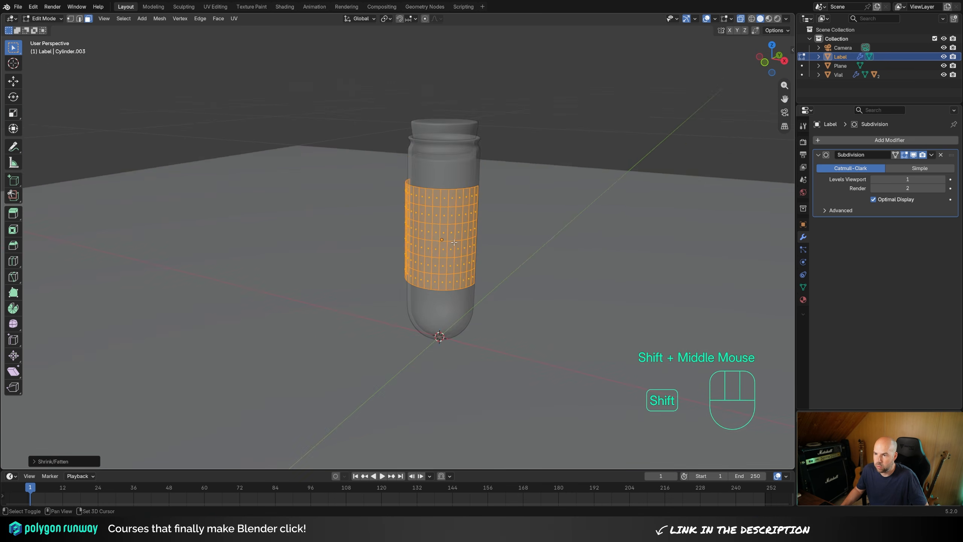
{"action": "scroll", "coordinate": [486, 243], "scroll_direction": "up", "scroll_amount": 2}
{"action": "middle_click_drag", "start_coordinate": [493, 205], "coordinate": [517, 265], "text": "shift"}
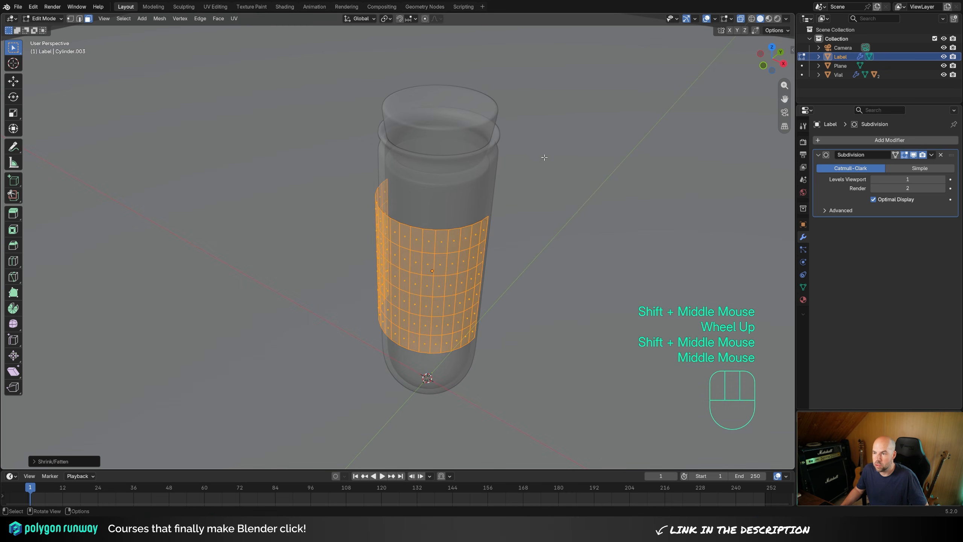
{"action": "key", "text": "Tab"}
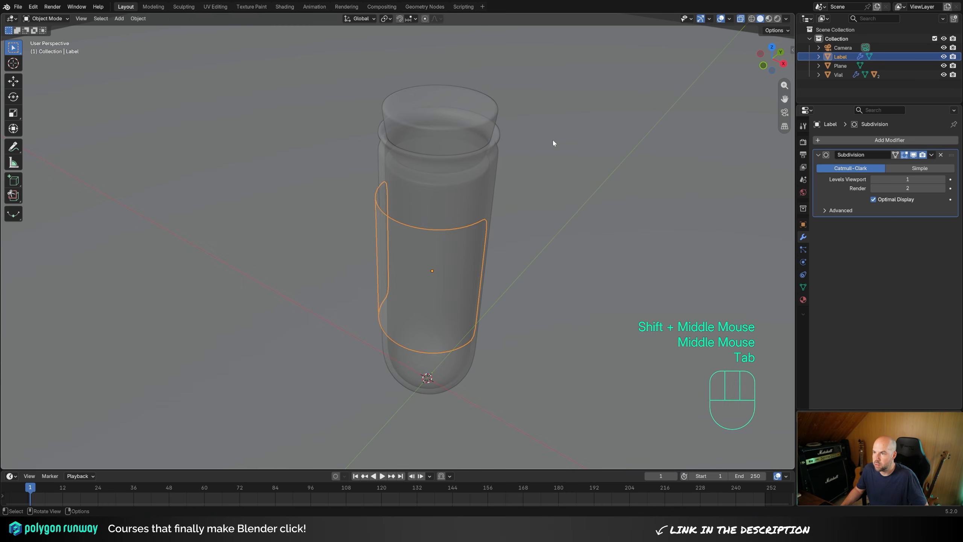
Turn off X-ray display and add a Shrinkwrap modifier to the Label with the Vial as its target.
{"action": "left_click", "coordinate": [740, 18]}
{"action": "left_click", "coordinate": [858, 138]}
{"action": "mouse_move", "coordinate": [858, 137]}
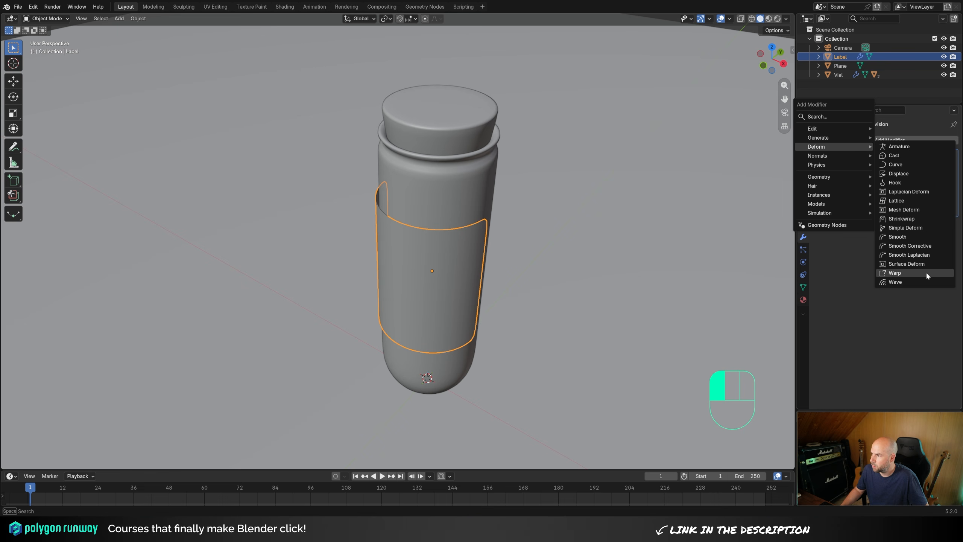
{"action": "left_click", "coordinate": [907, 220]}
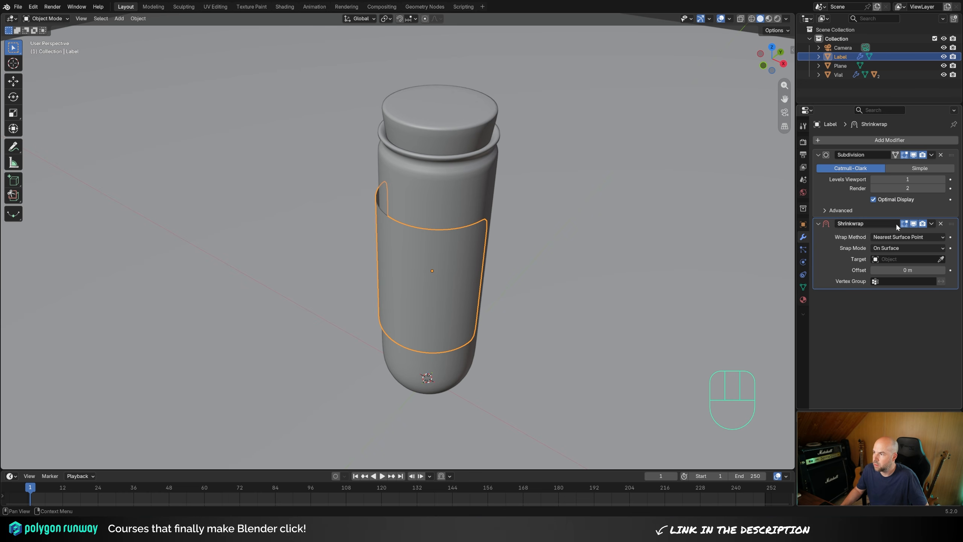
{"action": "left_click", "coordinate": [942, 260]}
{"action": "left_click", "coordinate": [479, 188]}
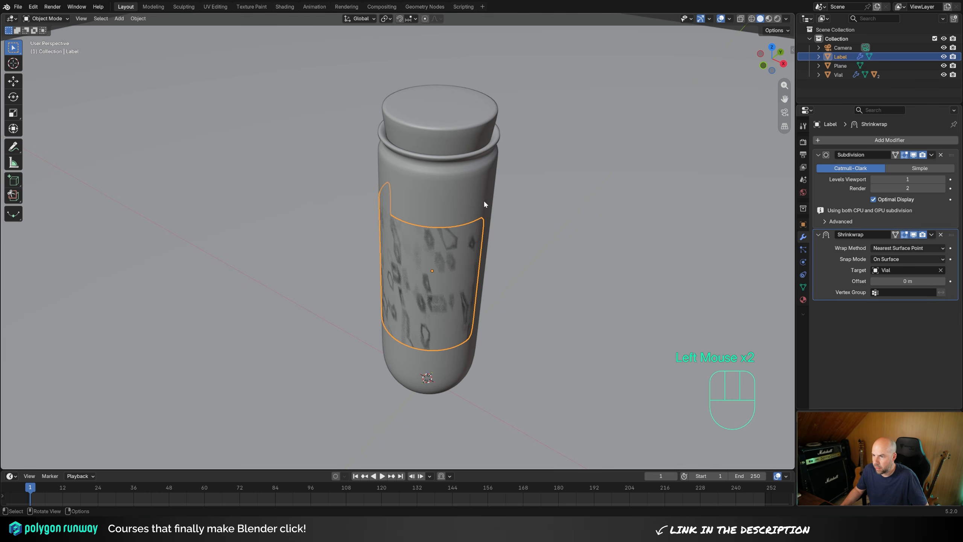
Try a Shrinkwrap offset of 0.001 m on the Label and inspect its gap from the Vial.
{"action": "left_click", "coordinate": [907, 281], "text": "shift"}
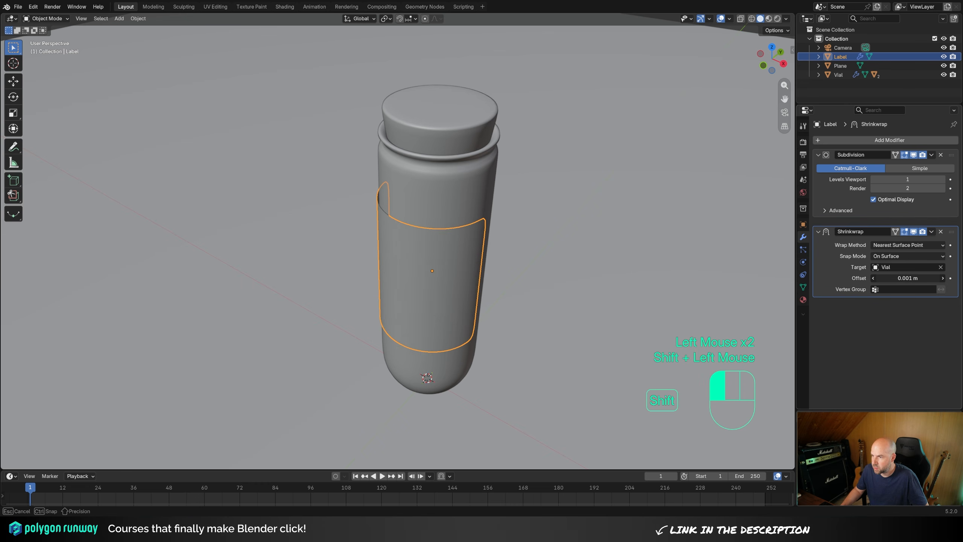
{"action": "double_click", "coordinate": [885, 269]}
{"action": "type", "text": "0.001"}
{"action": "key", "text": "Return"}
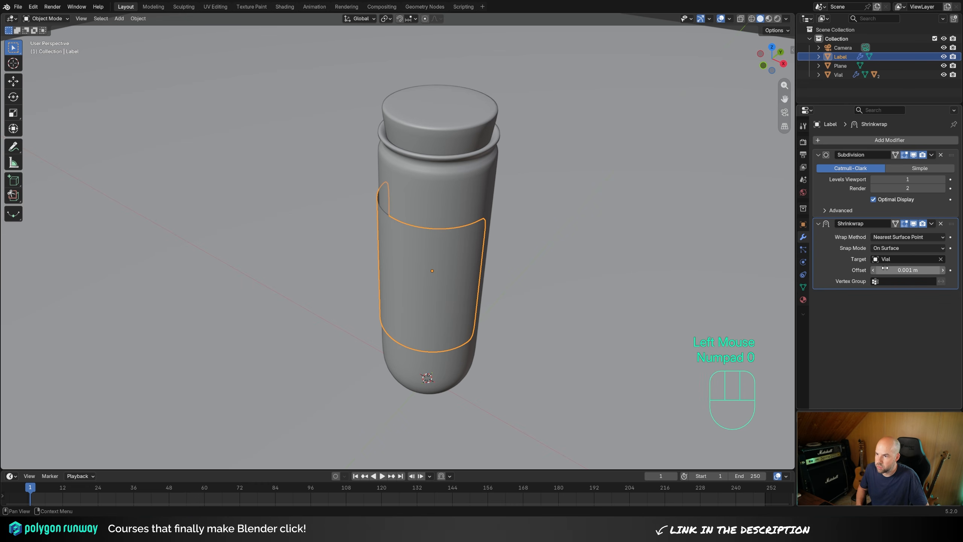
{"action": "middle_click_drag", "start_coordinate": [425, 272], "coordinate": [337, 194]}
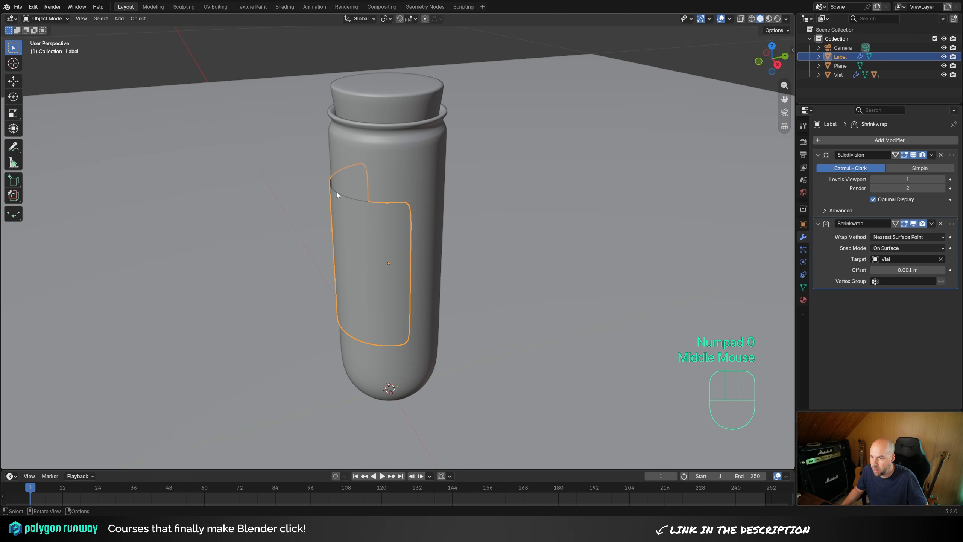
Set the Label's Shrinkwrap offset to 0.0001 m and deselect it to check the fit against the Vial.
{"action": "left_click", "coordinate": [923, 270]}
{"action": "type", "text": "0"}
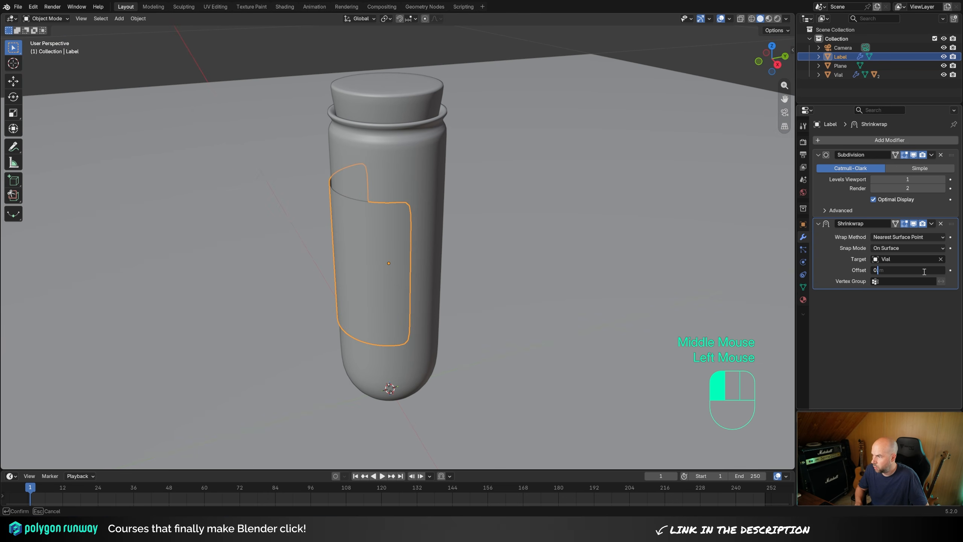
{"action": "type", "text": ".00"}
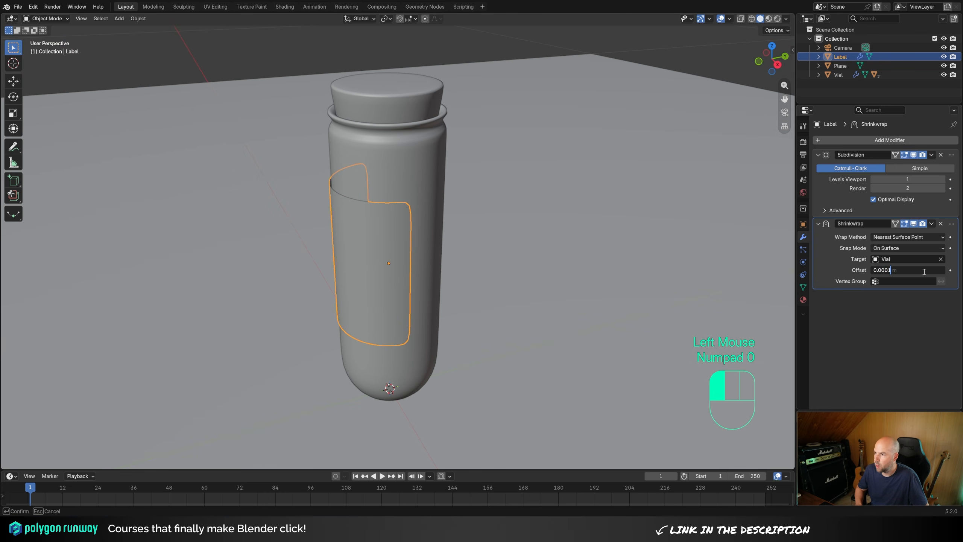
{"action": "type", "text": "01"}
{"action": "key", "text": "Return"}
{"action": "left_click", "coordinate": [296, 71]}
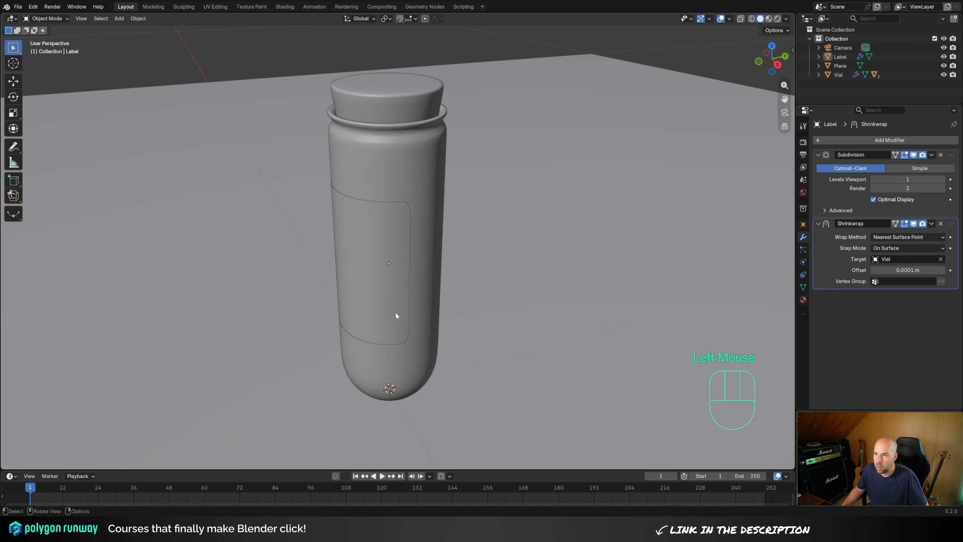
{"action": "middle_click_drag", "start_coordinate": [395, 312], "coordinate": [436, 237]}
{"action": "scroll", "coordinate": [455, 273], "scroll_direction": "down", "scroll_amount": 1}
Add horizontal loop cuts near the upper and lower edges of the Label's mesh to sharpen its corners.
{"action": "left_click", "coordinate": [436, 236]}
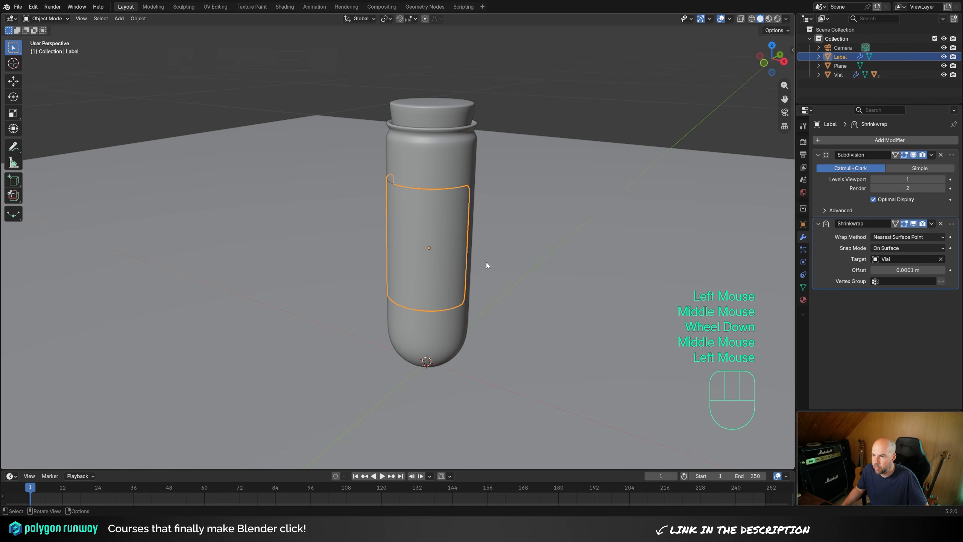
{"action": "middle_click_drag", "start_coordinate": [487, 266], "coordinate": [424, 207]}
{"action": "key", "text": "Tab"}
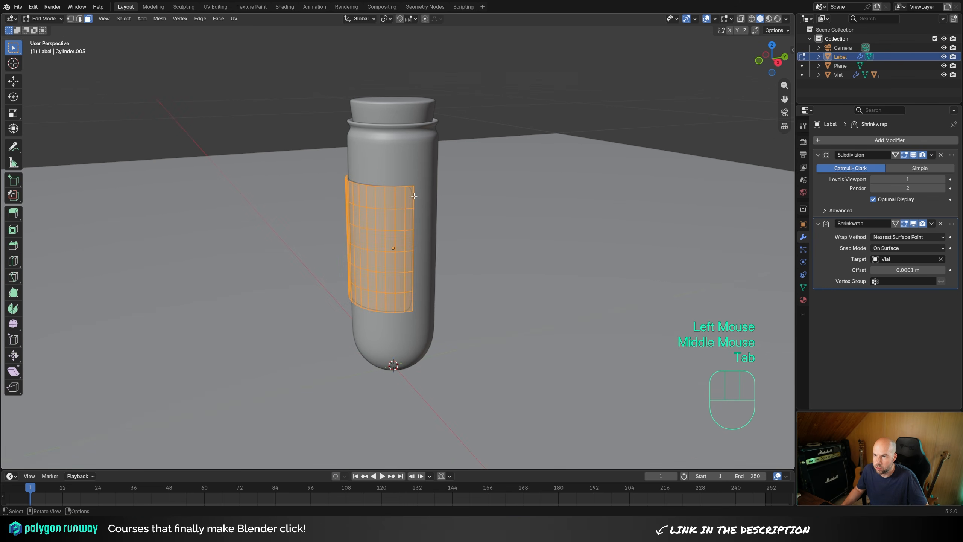
{"action": "key", "text": "ctrl+r"}
{"action": "left_click", "coordinate": [414, 194]}
{"action": "left_click", "coordinate": [414, 194]}
{"action": "key", "text": "ctrl+r"}
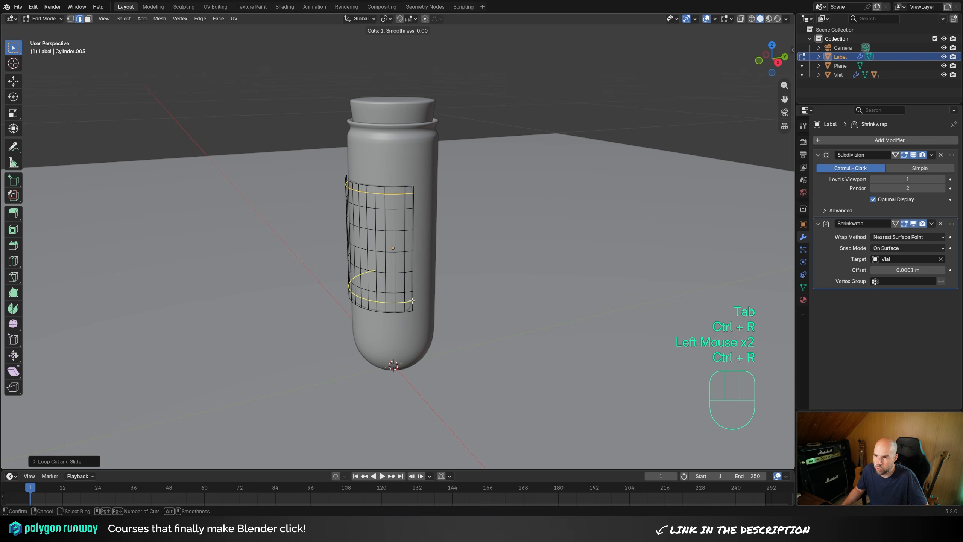
{"action": "left_click", "coordinate": [413, 301]}
{"action": "left_click", "coordinate": [419, 303]}
{"action": "middle_click_drag", "start_coordinate": [418, 303], "coordinate": [487, 307]}
{"action": "key", "text": "Tab"}
Split the 3D viewport vertically and turn the new left-hand area into a UV Editor.
{"action": "middle_click_drag", "start_coordinate": [529, 210], "coordinate": [498, 211], "text": "shift"}
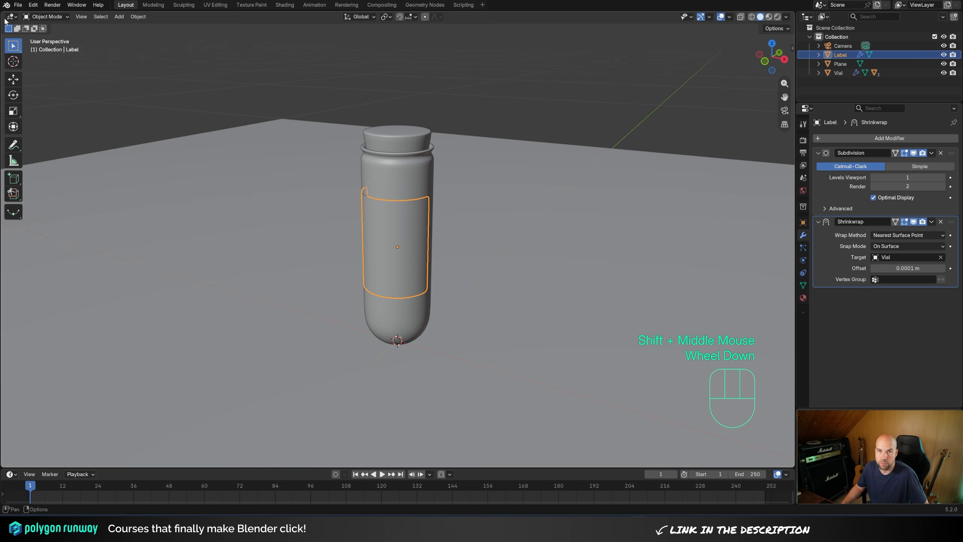
{"action": "left_click_drag", "start_coordinate": [2, 13], "coordinate": [304, 32]}
{"action": "left_click", "coordinate": [11, 17]}
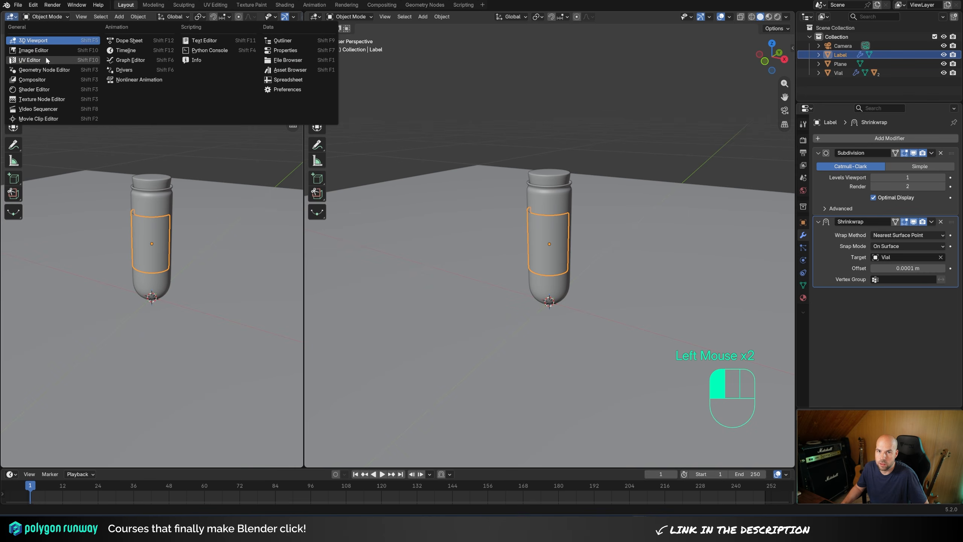
{"action": "left_click", "coordinate": [47, 60]}
Enlarge the Timeline area and change it to a Shader Editor.
{"action": "left_click_drag", "start_coordinate": [335, 467], "coordinate": [335, 328]}
{"action": "left_click", "coordinate": [10, 334]}
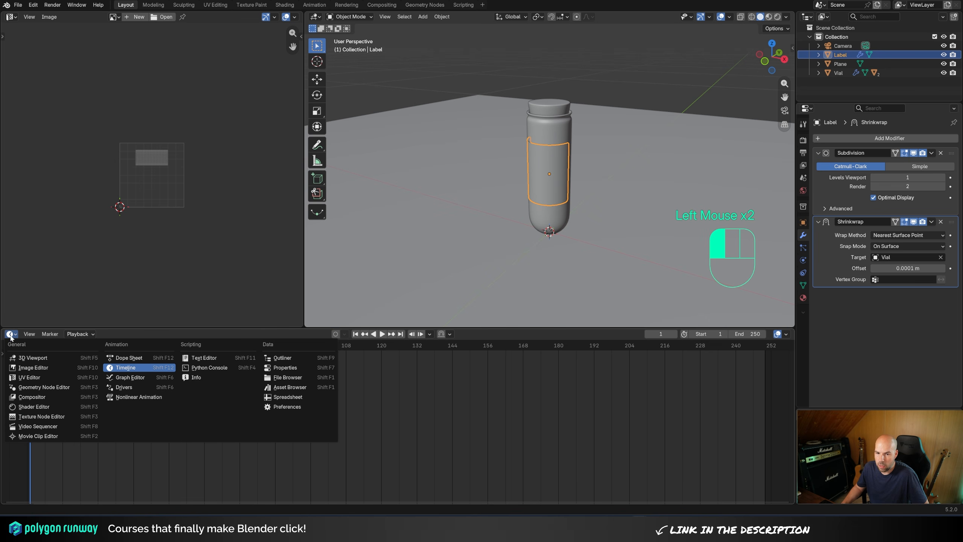
{"action": "left_click", "coordinate": [34, 406]}
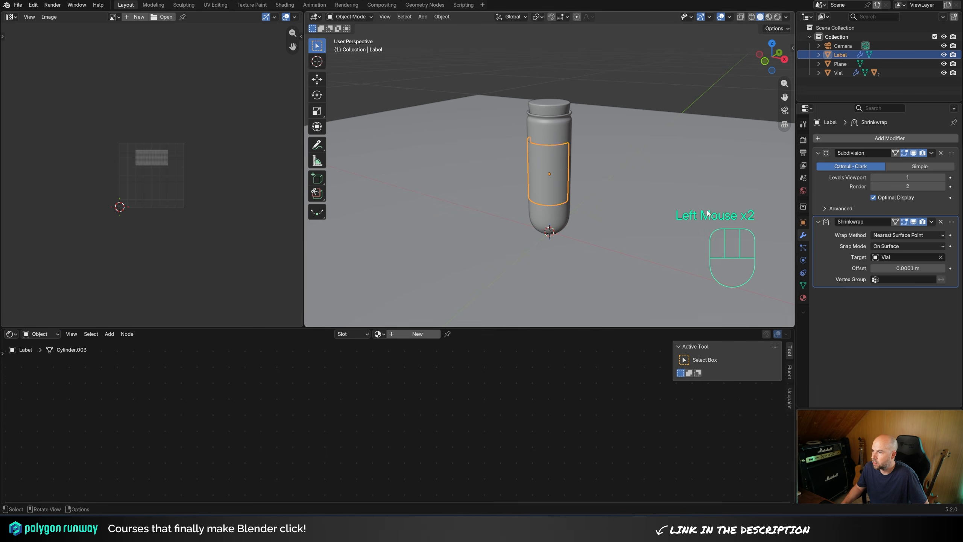
Switch the render engine to Cycles and enable denoising for the viewport.
{"action": "left_click", "coordinate": [803, 140]}
{"action": "left_click", "coordinate": [892, 138]}
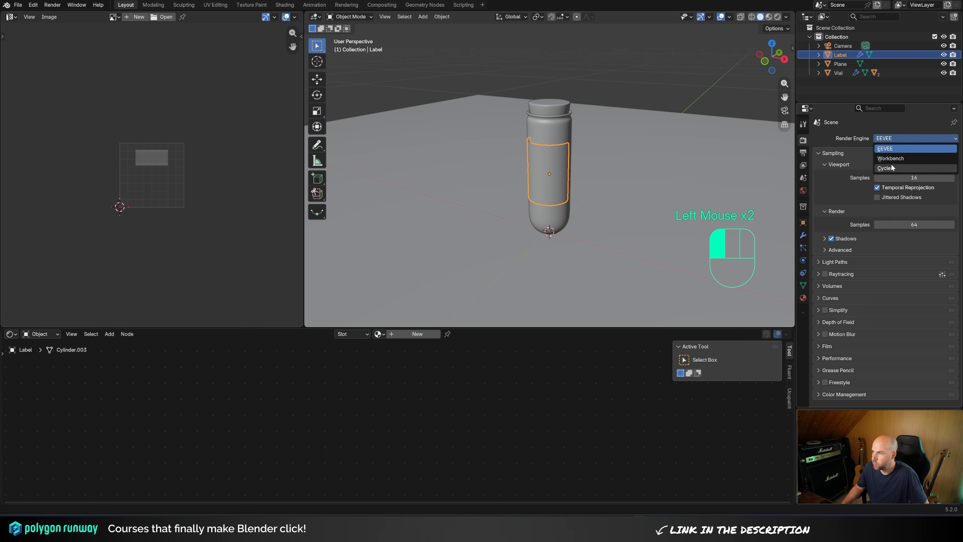
{"action": "left_click", "coordinate": [885, 168]}
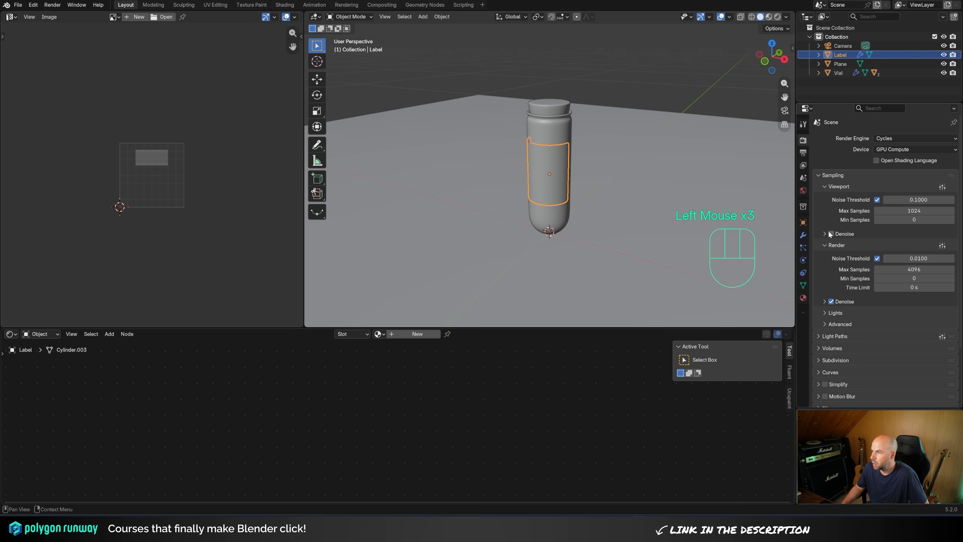
{"action": "left_click", "coordinate": [823, 302]}
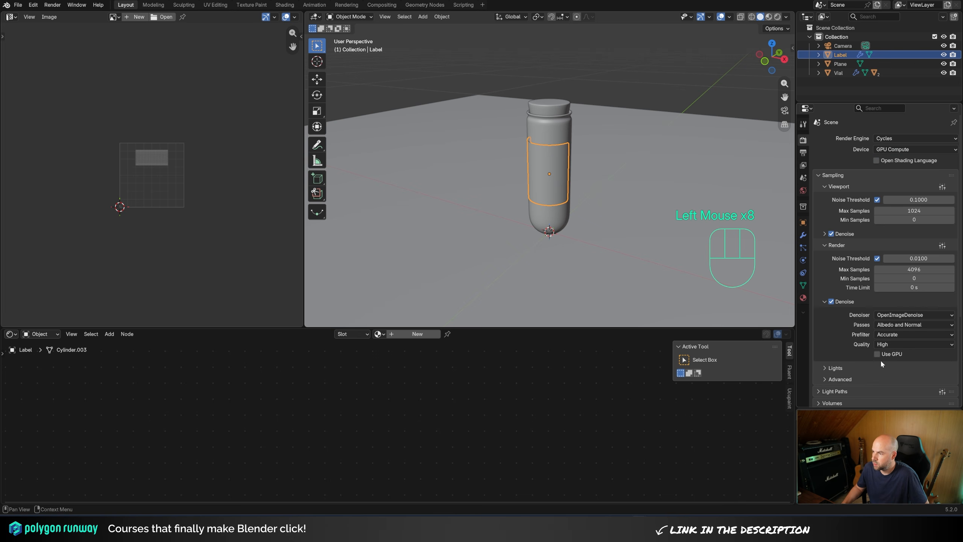
{"action": "left_click", "coordinate": [825, 301]}
Set the maximum render samples to 512.
{"action": "left_click", "coordinate": [929, 268]}
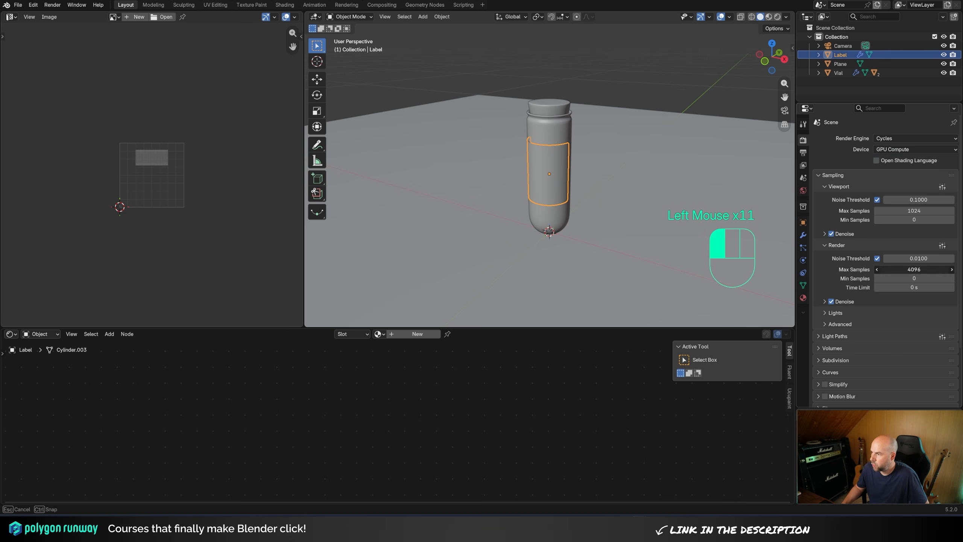
{"action": "type", "text": "512"}
{"action": "key", "text": "Return"}
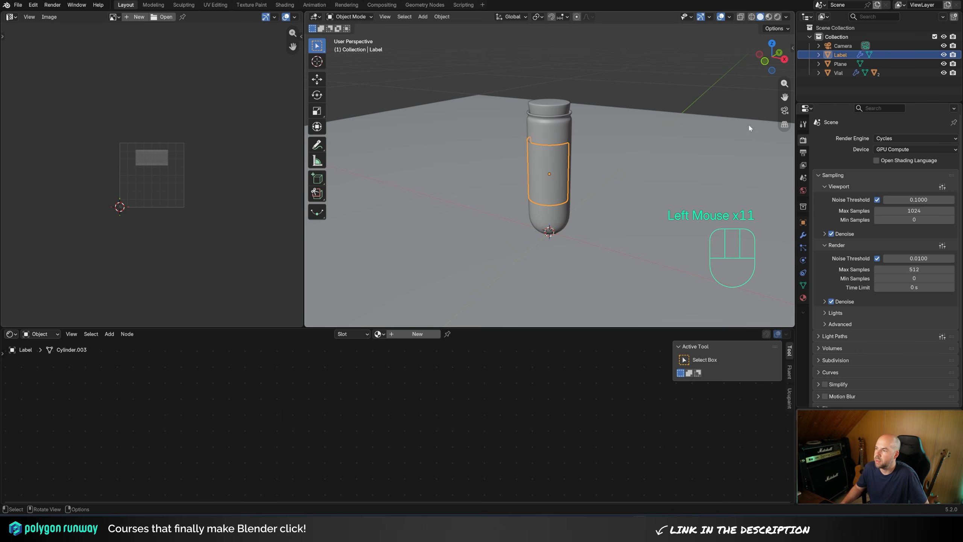
Show the viewport in rendered shading and add an area light at the world origin.
{"action": "key", "text": "z"}
{"action": "left_click", "coordinate": [666, 95]}
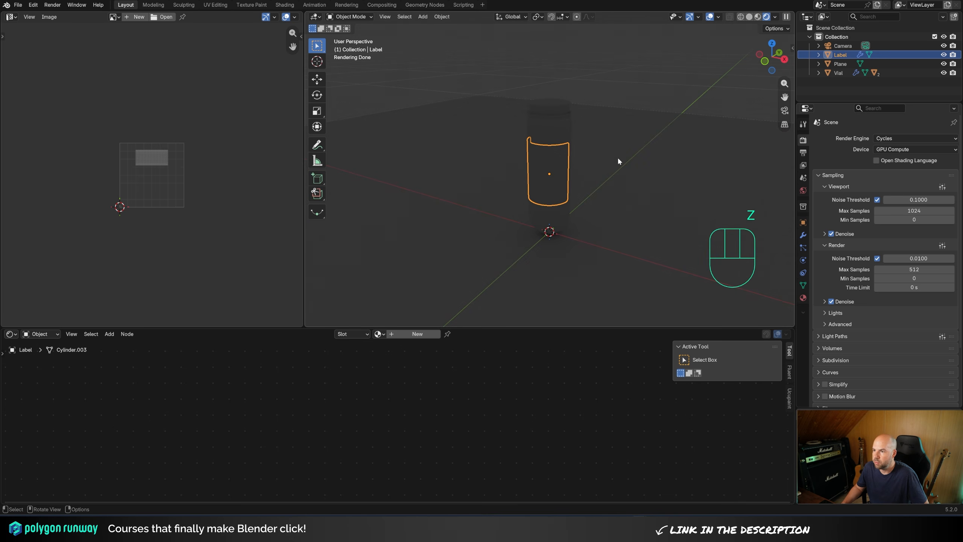
{"action": "key", "text": "shift+a"}
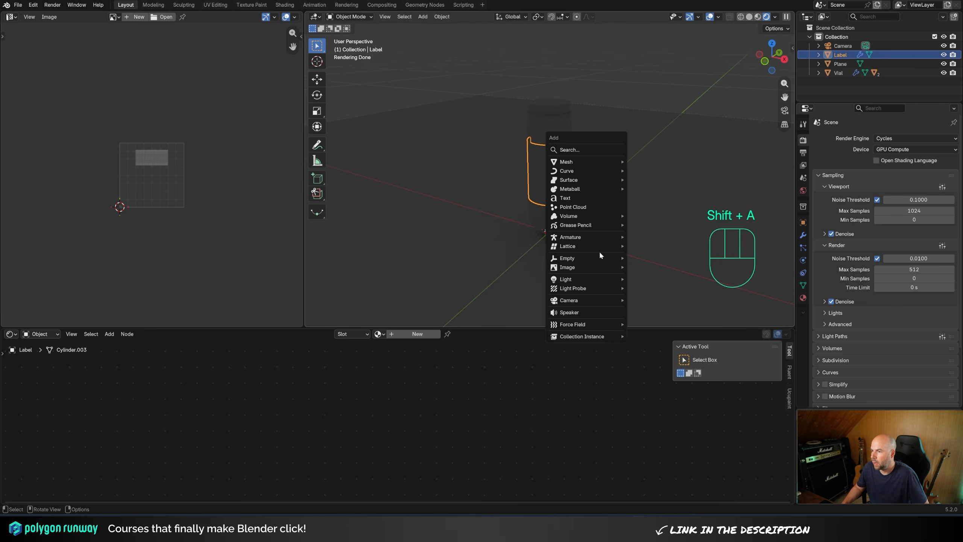
{"action": "mouse_move", "coordinate": [603, 278]}
{"action": "left_click", "coordinate": [663, 308]}
{"action": "scroll", "coordinate": [578, 221], "scroll_direction": "down", "scroll_amount": 4}
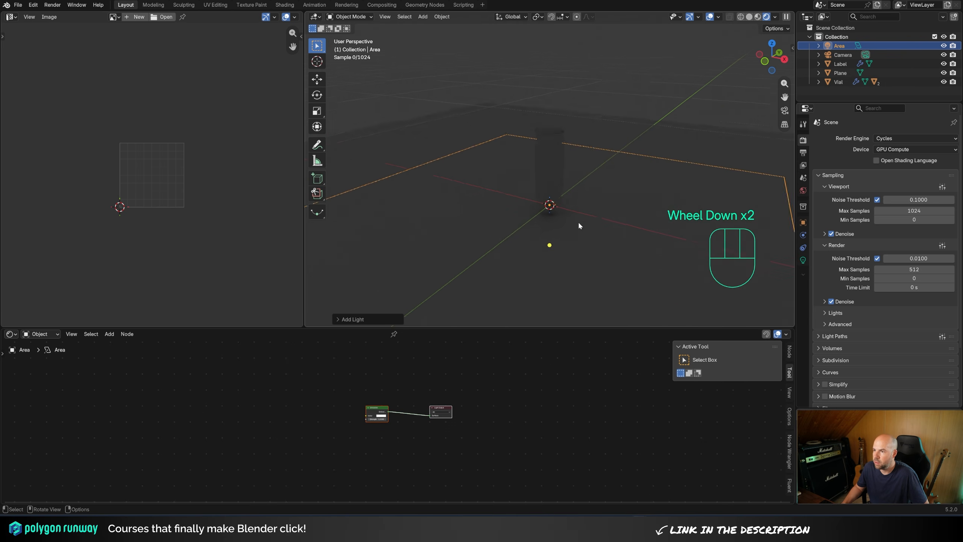
Raise the area light along Z until it hangs high above the Vial and the floor plane.
{"action": "key", "text": "g"}
{"action": "key", "text": "z"}
{"action": "left_click", "coordinate": [642, 108]}
{"action": "scroll", "coordinate": [642, 109], "scroll_direction": "down", "scroll_amount": 2}
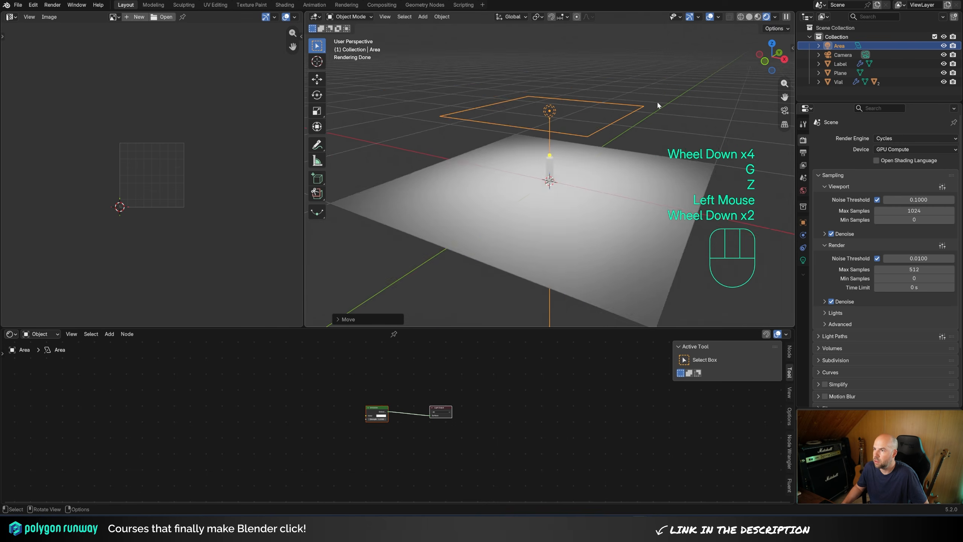
{"action": "middle_click_drag", "start_coordinate": [642, 110], "coordinate": [650, 110]}
{"action": "left_click_drag", "start_coordinate": [643, 102], "coordinate": [627, 106]}
{"action": "key", "text": "g"}
{"action": "key", "text": "z"}
{"action": "left_click", "coordinate": [626, 83]}
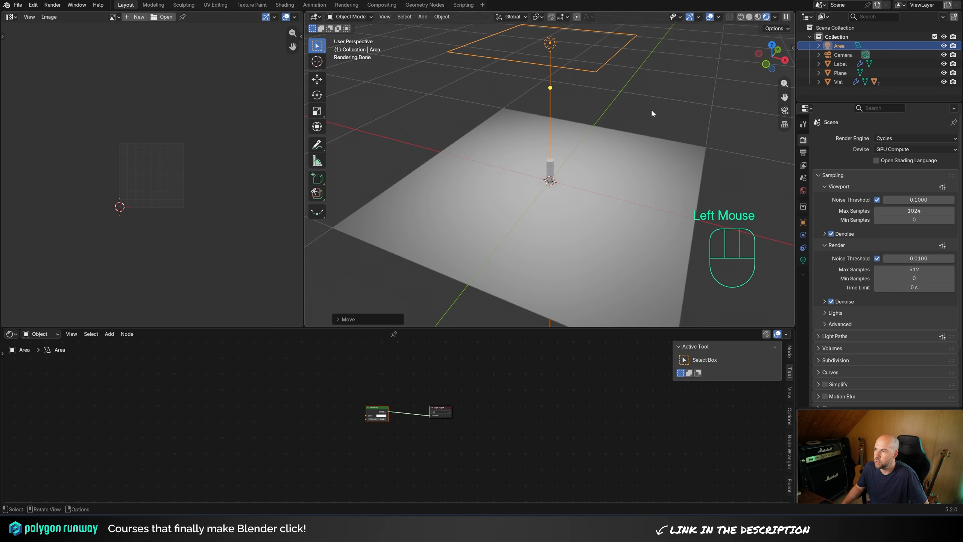
Lower the area light's power to dim the lighting on the Vial and floor.
{"action": "left_click", "coordinate": [804, 261]}
{"action": "left_click_drag", "start_coordinate": [908, 214], "coordinate": [892, 215], "text": "shift"}
{"action": "scroll", "coordinate": [576, 180], "scroll_direction": "up", "scroll_amount": 4}
{"action": "left_click", "coordinate": [563, 171]}
{"action": "middle_click_drag", "start_coordinate": [563, 171], "coordinate": [640, 186]}
Give the Vial a new material named Glass.
{"action": "left_click", "coordinate": [546, 171]}
{"action": "scroll", "coordinate": [719, 276], "scroll_direction": "up", "scroll_amount": 1}
{"action": "left_click", "coordinate": [803, 298]}
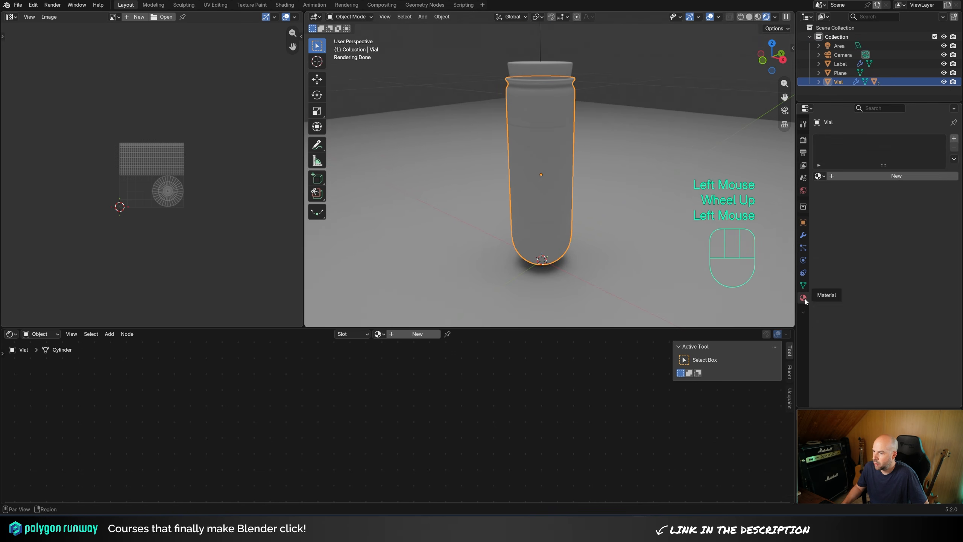
{"action": "left_click", "coordinate": [865, 174]}
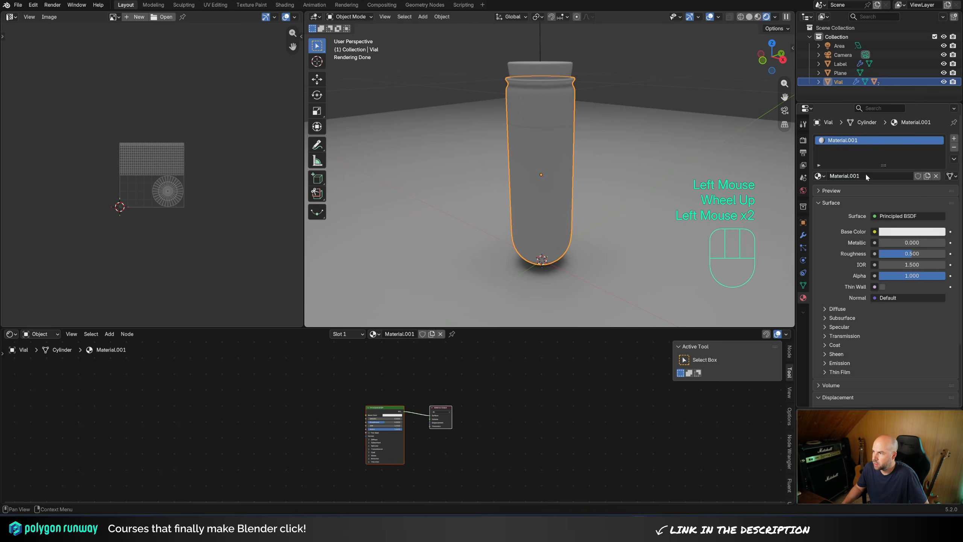
{"action": "double_click", "coordinate": [851, 143]}
{"action": "type", "text": "Glass"}
{"action": "key", "text": "Return"}
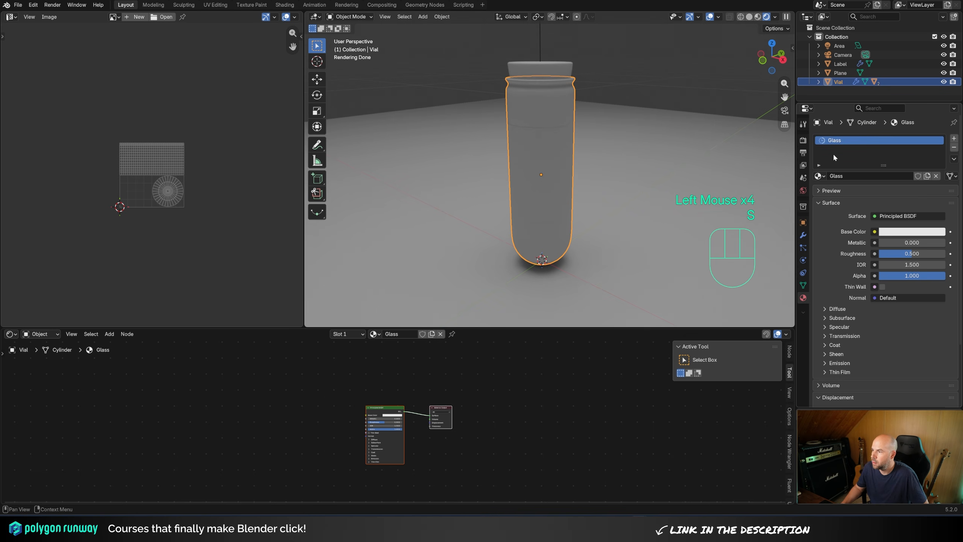
Make the Glass material fully transmissive with Transmission Weight 1.000, a pure white Base Color and Roughness 0.000.
{"action": "left_click", "coordinate": [838, 337]}
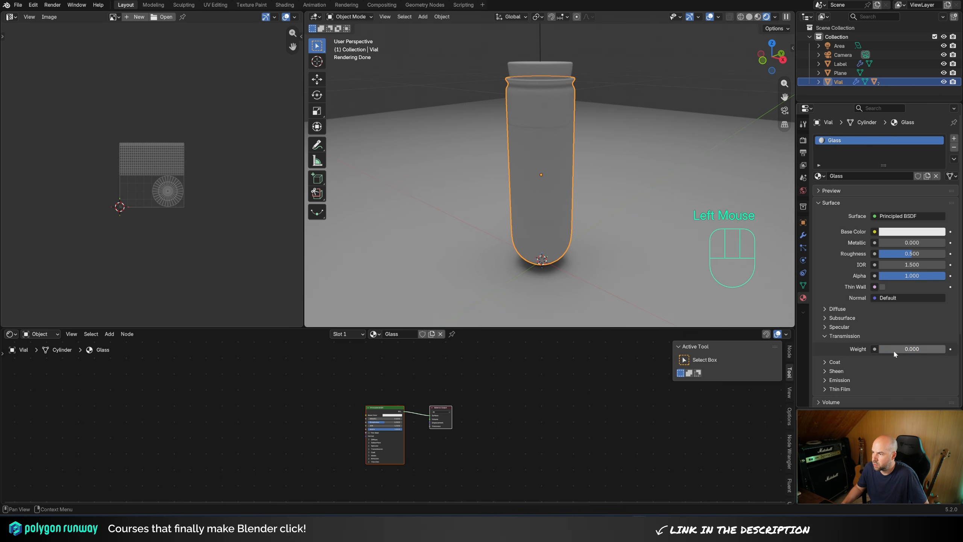
{"action": "left_click_drag", "start_coordinate": [894, 350], "coordinate": [961, 349]}
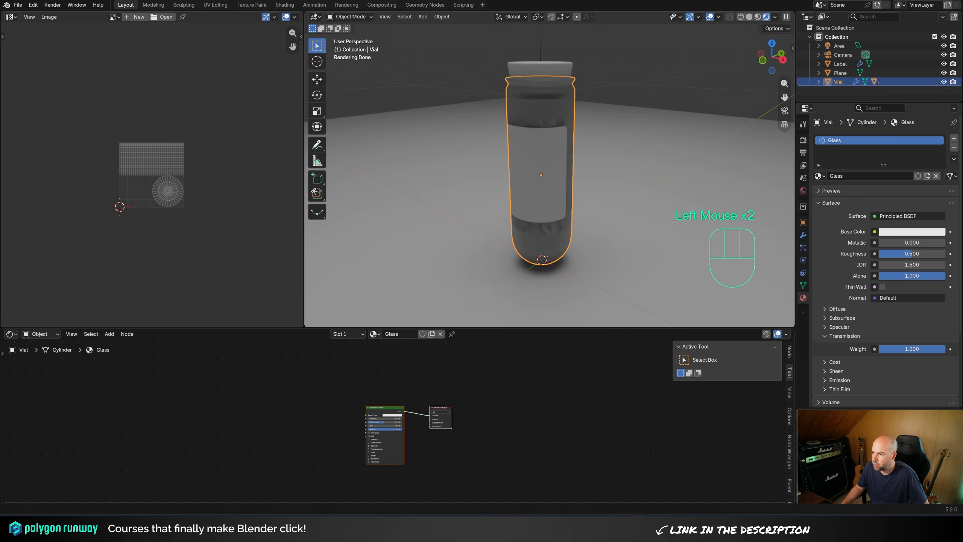
{"action": "left_click", "coordinate": [911, 232]}
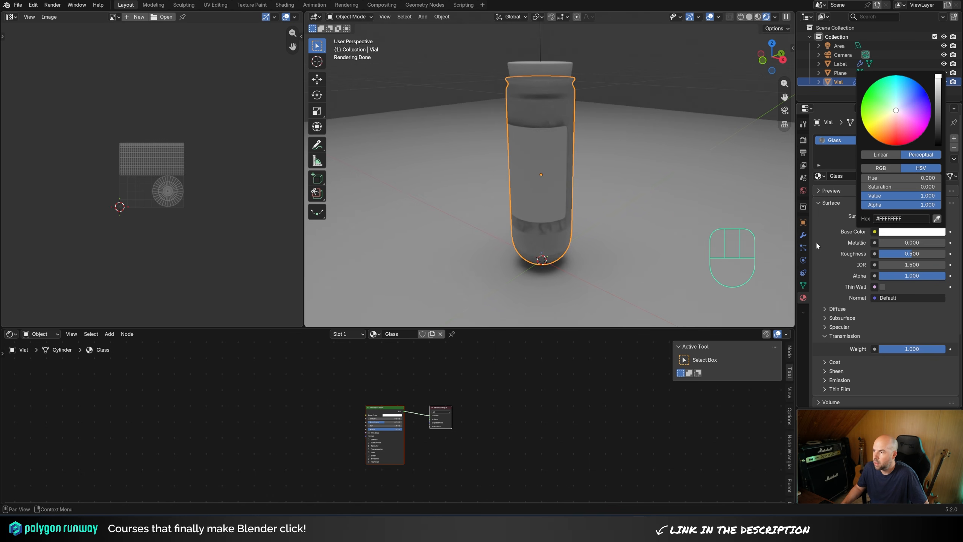
{"action": "left_click_drag", "start_coordinate": [917, 253], "coordinate": [881, 254]}
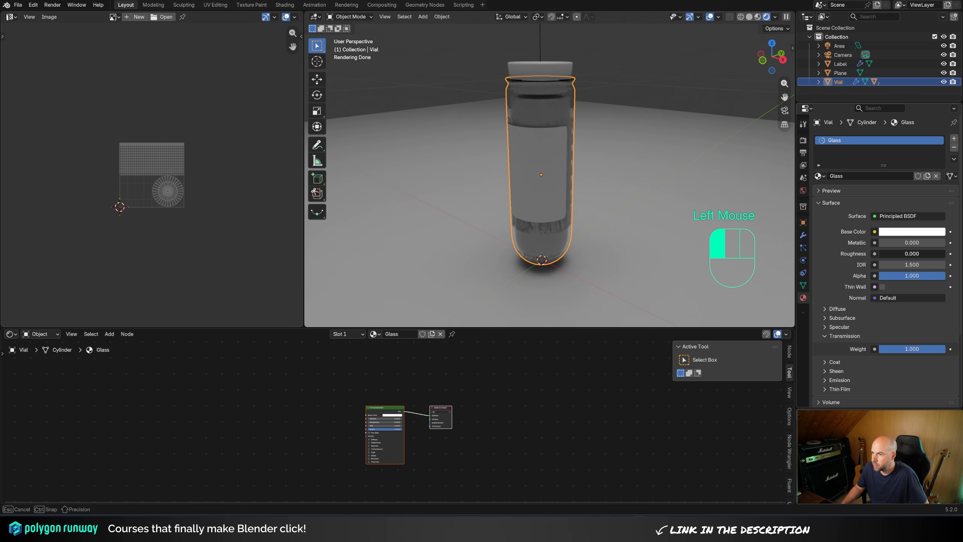
{"action": "middle_click_drag", "start_coordinate": [585, 129], "coordinate": [567, 177]}
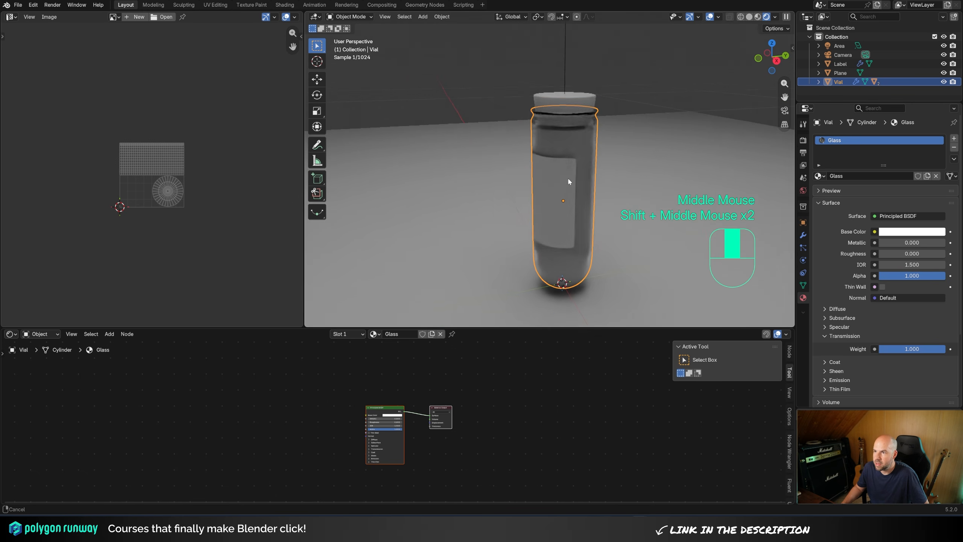
{"action": "scroll", "coordinate": [569, 134], "scroll_direction": "up", "scroll_amount": 3}
{"action": "scroll", "coordinate": [569, 134], "scroll_direction": "down", "scroll_amount": 1}
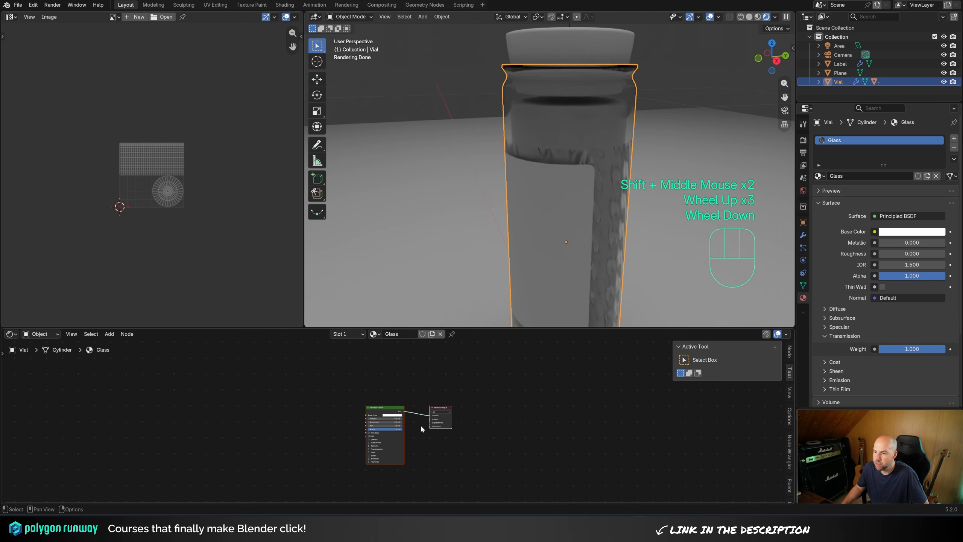
Add a Noise Texture node to the Glass material and preview its output directly on the Vial.
{"action": "middle_click_drag", "start_coordinate": [512, 443], "coordinate": [546, 417]}
{"action": "scroll", "coordinate": [387, 399], "scroll_direction": "up", "scroll_amount": 2}
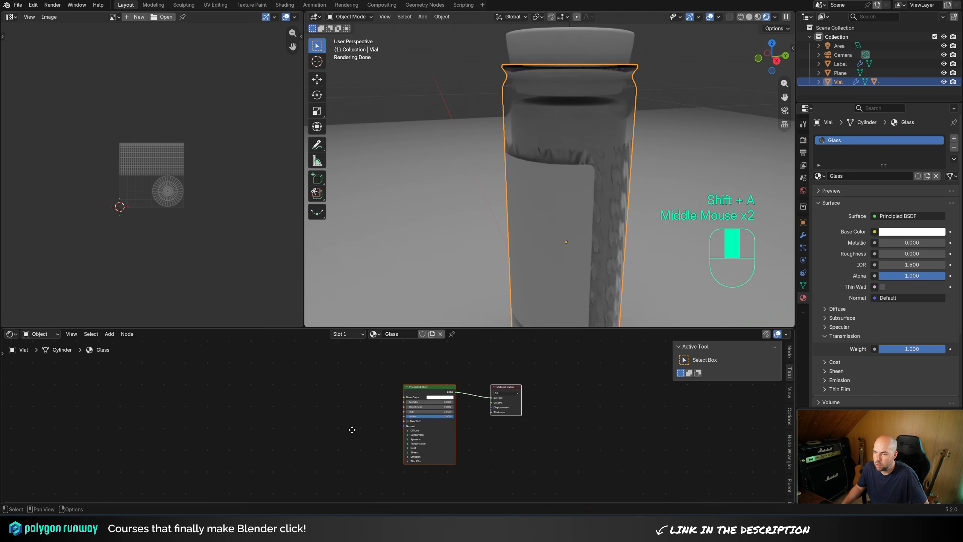
{"action": "scroll", "coordinate": [356, 415], "scroll_direction": "up", "scroll_amount": 2}
{"action": "middle_click_drag", "start_coordinate": [360, 410], "coordinate": [339, 431]}
{"action": "key", "text": "shift+a"}
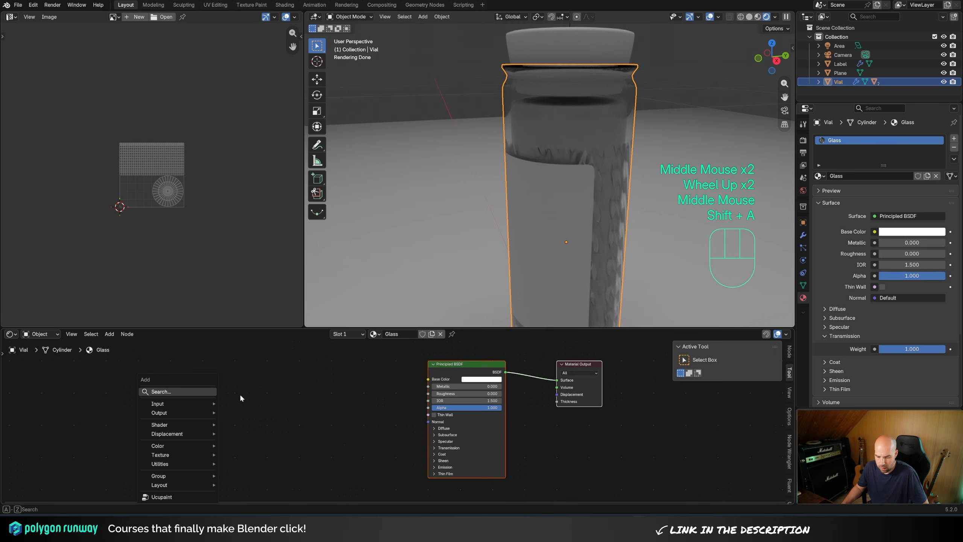
{"action": "type", "text": "no"}
{"action": "key", "text": "Return"}
{"action": "left_click", "coordinate": [283, 398]}
{"action": "left_click_drag", "start_coordinate": [310, 382], "coordinate": [258, 384]}
{"action": "left_click", "coordinate": [260, 384], "text": "ctrl+shift"}
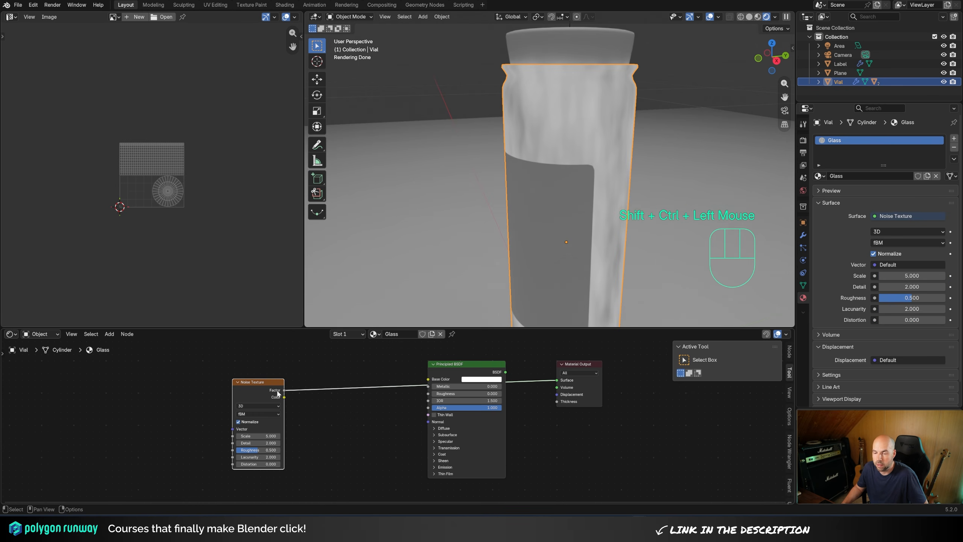
Check in the preferences whether the Node Wrangler add-on is enabled.
{"action": "left_click", "coordinate": [33, 5]}
{"action": "left_click", "coordinate": [45, 122]}
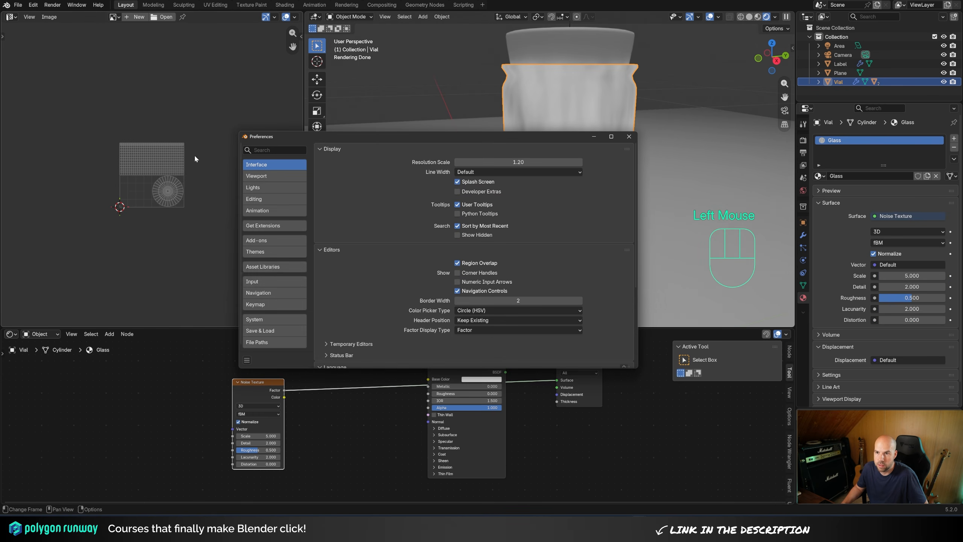
{"action": "left_click", "coordinate": [280, 241]}
{"action": "left_click", "coordinate": [367, 149]}
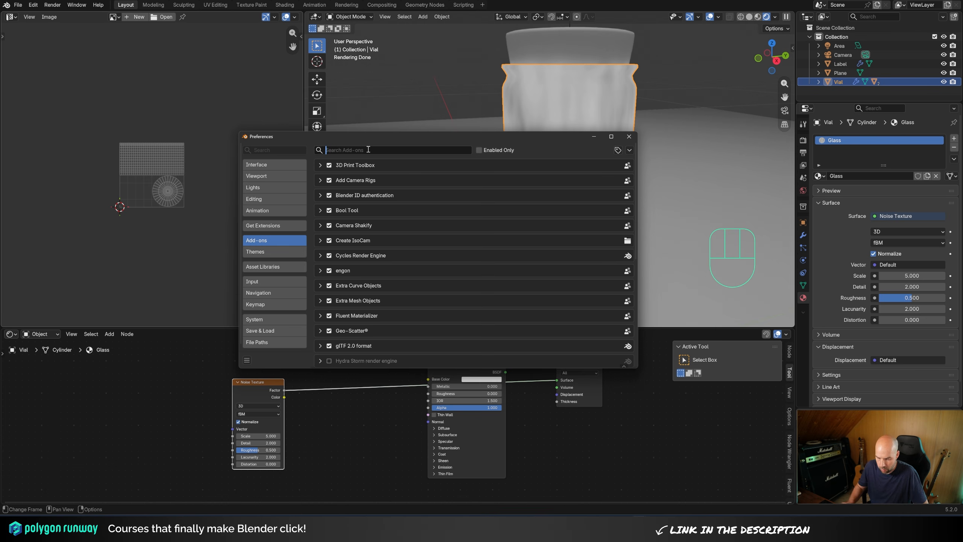
{"action": "type", "text": "wra"}
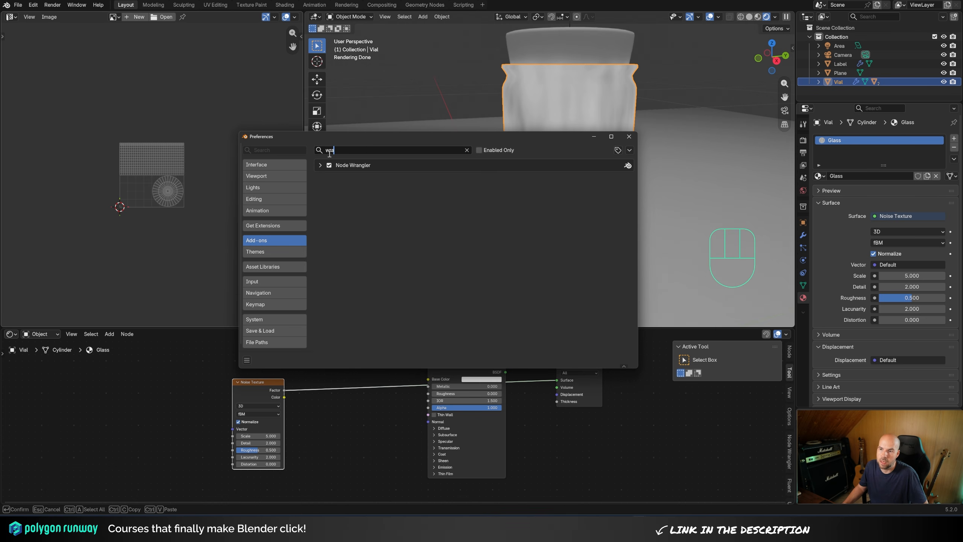
{"action": "left_click", "coordinate": [629, 137]}
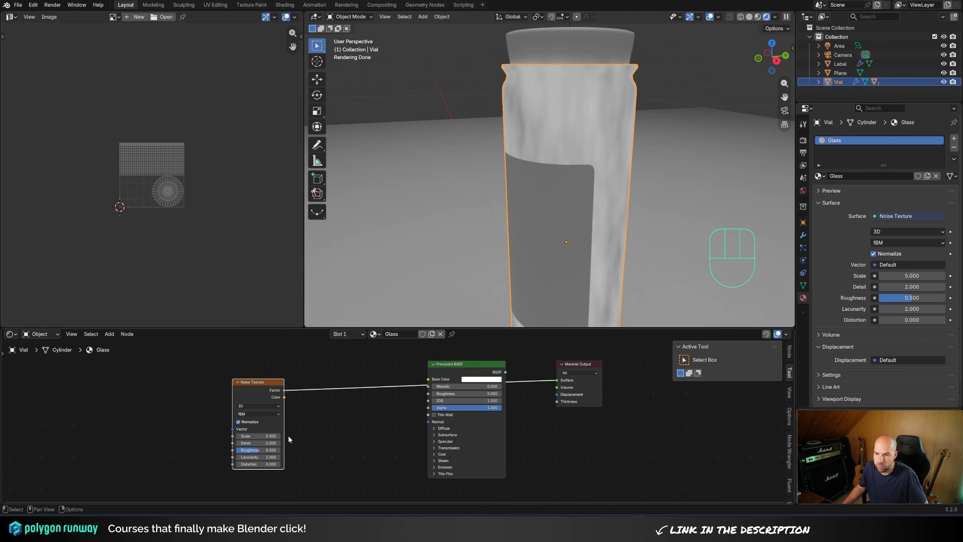
Give the Noise Texture a Mapping and Texture Coordinate setup using Object coordinates, and set its Scale to about 34.13.
{"action": "scroll", "coordinate": [288, 435], "scroll_direction": "up", "scroll_amount": 1}
{"action": "scroll", "coordinate": [563, 226], "scroll_direction": "down", "scroll_amount": 2}
{"action": "left_click", "coordinate": [244, 388]}
{"action": "key", "text": "ctrl+t"}
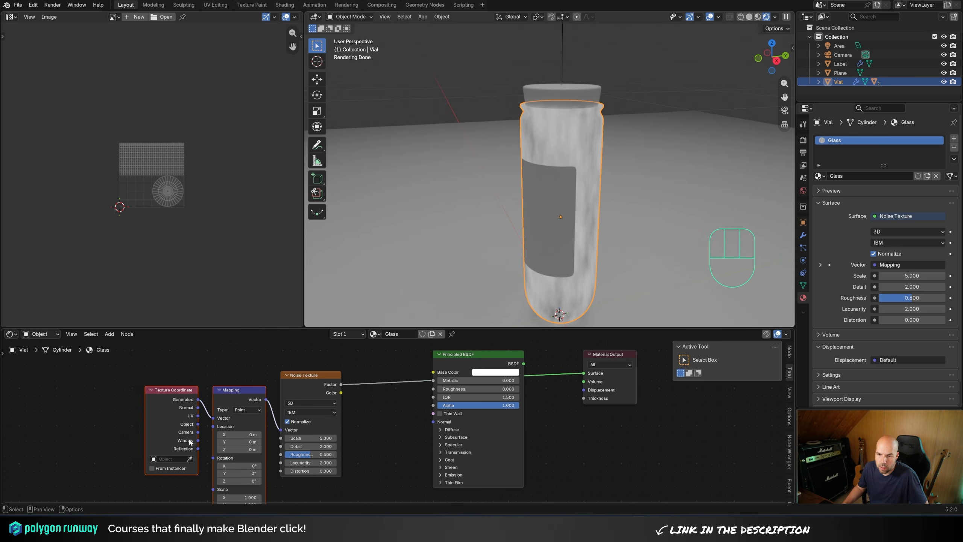
{"action": "mouse_move", "coordinate": [197, 423]}
{"action": "left_mouse_down"}
{"action": "mouse_move", "coordinate": [218, 444]}
{"action": "mouse_move", "coordinate": [213, 418]}
{"action": "left_mouse_up"}
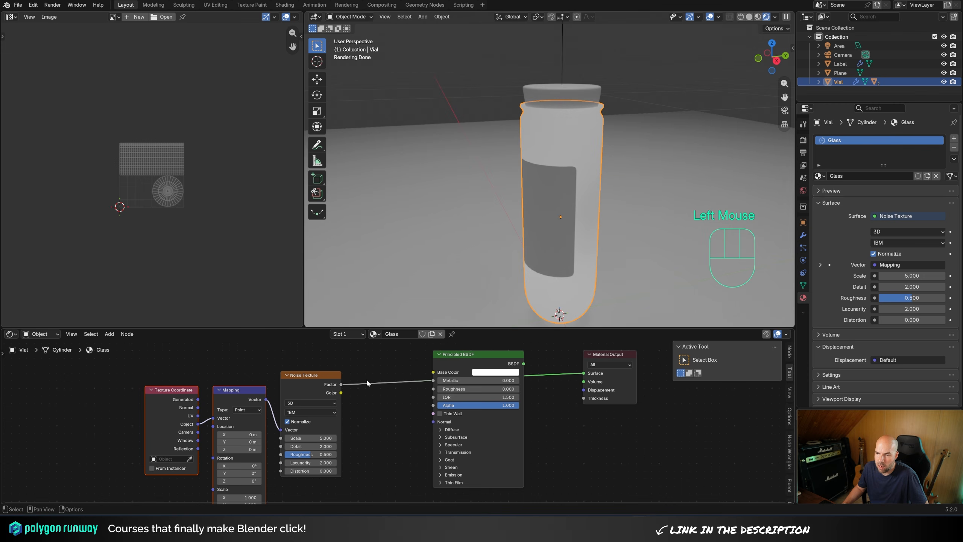
{"action": "left_click_drag", "start_coordinate": [315, 438], "coordinate": [326, 438], "text": "shift"}
Insert a Color Ramp after the Noise Texture and make room for it among the nodes.
{"action": "key", "text": "shift+a"}
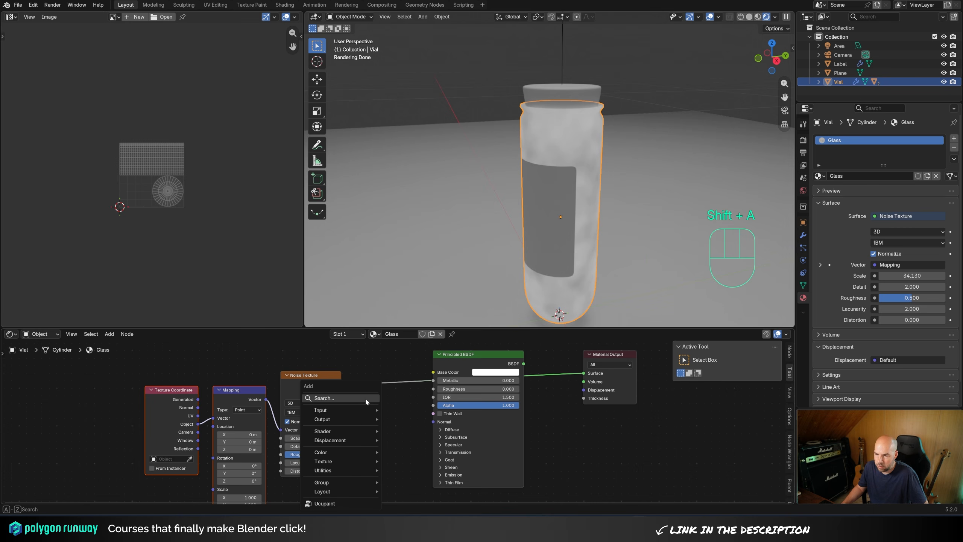
{"action": "type", "text": "ramp"}
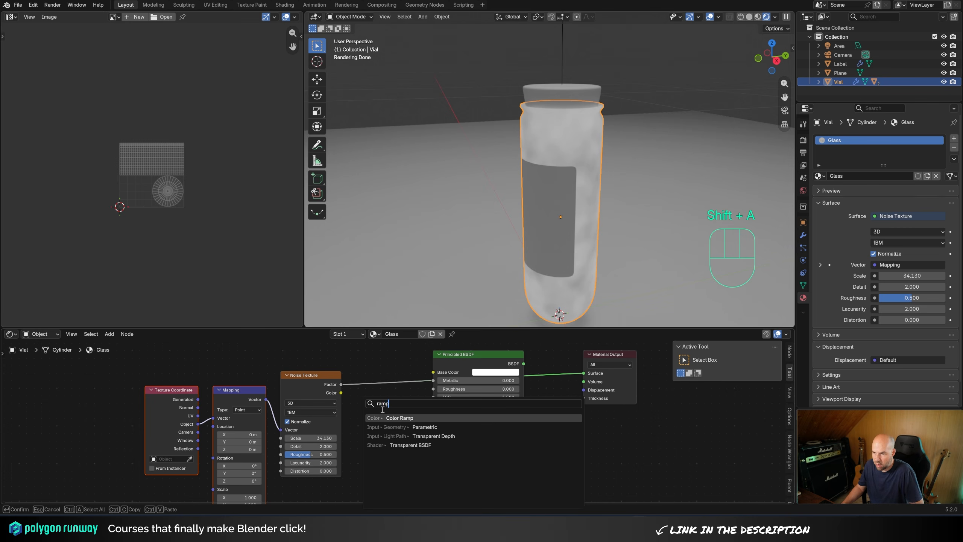
{"action": "key", "text": "Return"}
{"action": "left_click", "coordinate": [371, 396]}
{"action": "left_click", "coordinate": [405, 466]}
{"action": "key", "text": "g"}
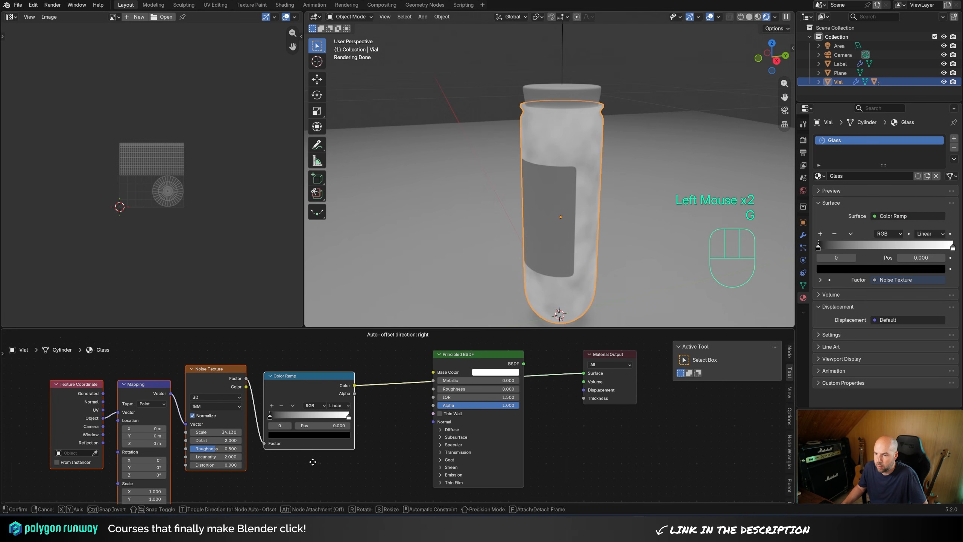
Tighten the Color Ramp with the black stop at 0.325 and white stop at 0.538, and set the noise Detail to 13.4.
{"action": "left_click", "coordinate": [270, 420]}
{"action": "left_click_drag", "start_coordinate": [270, 418], "coordinate": [298, 417]}
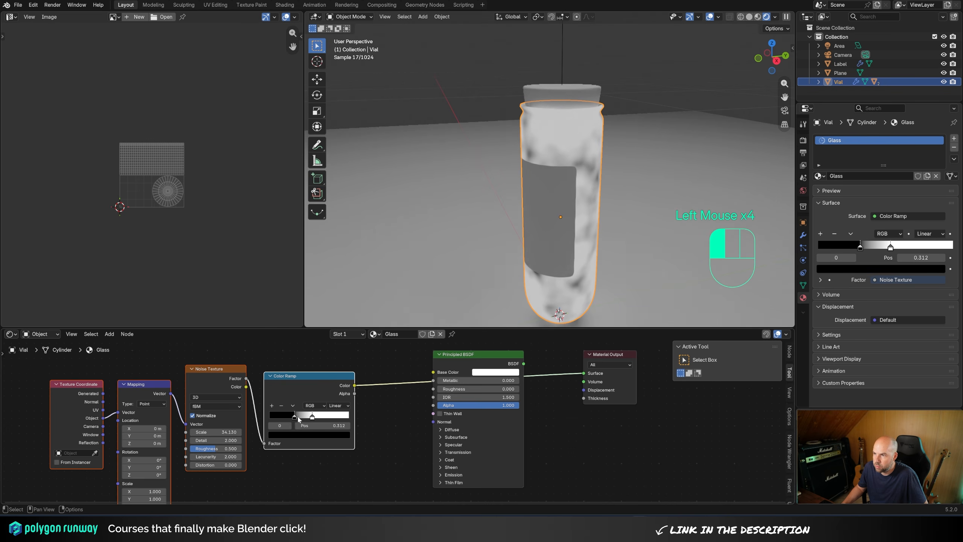
{"action": "left_click_drag", "start_coordinate": [221, 441], "coordinate": [264, 441]}
{"action": "scroll", "coordinate": [570, 302], "scroll_direction": "up", "scroll_amount": 1}
{"action": "middle_click_drag", "start_coordinate": [570, 302], "coordinate": [526, 189]}
{"action": "scroll", "coordinate": [532, 122], "scroll_direction": "up", "scroll_amount": 1}
{"action": "scroll", "coordinate": [533, 122], "scroll_direction": "down", "scroll_amount": 1}
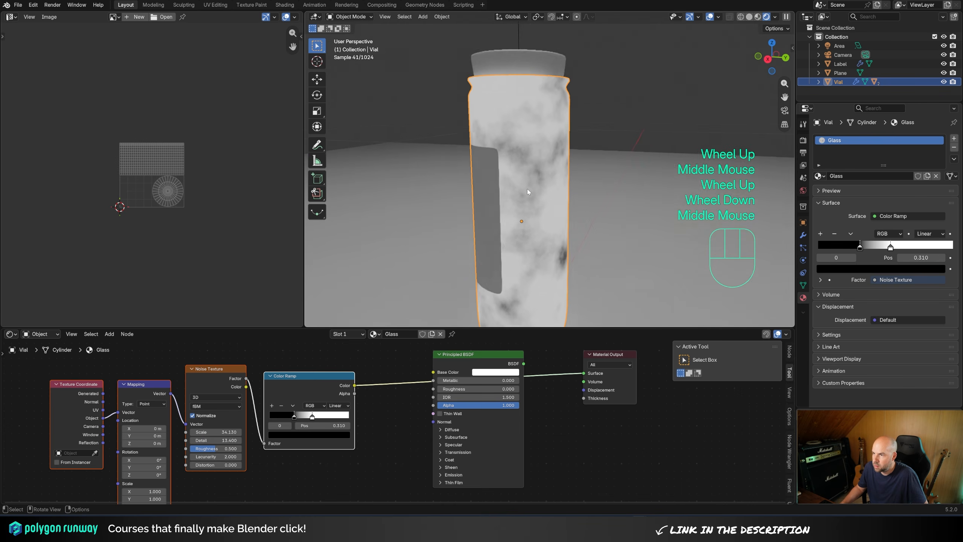
{"action": "scroll", "coordinate": [504, 209], "scroll_direction": "up", "scroll_amount": 1}
{"action": "left_click_drag", "start_coordinate": [294, 416], "coordinate": [295, 416]}
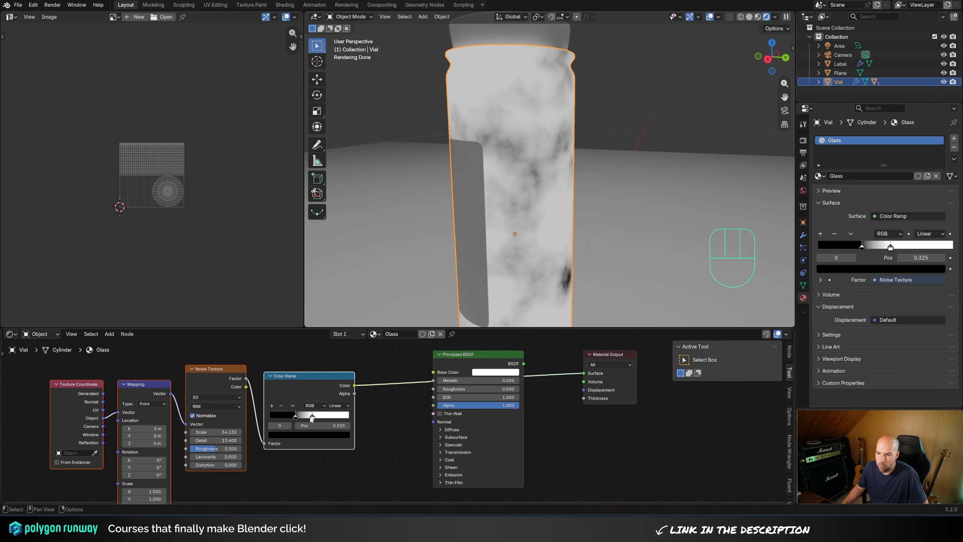
Recolor the Color Ramp stops, making the one at 0.538 black and the one at 0.325 dark grey.
{"action": "left_click", "coordinate": [311, 416]}
{"action": "left_click", "coordinate": [330, 435]}
{"action": "left_click_drag", "start_coordinate": [335, 352], "coordinate": [336, 364]}
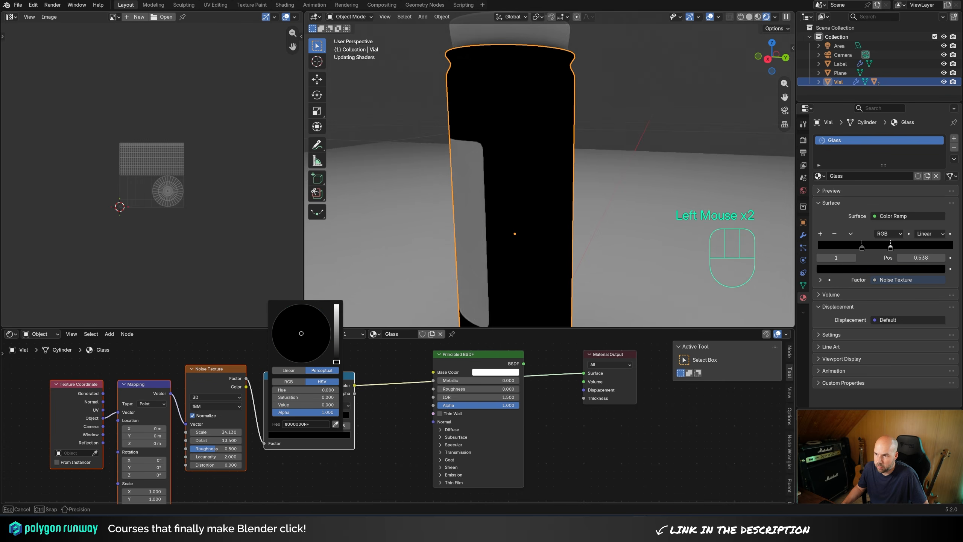
{"action": "left_click", "coordinate": [295, 417]}
{"action": "left_click", "coordinate": [309, 434]}
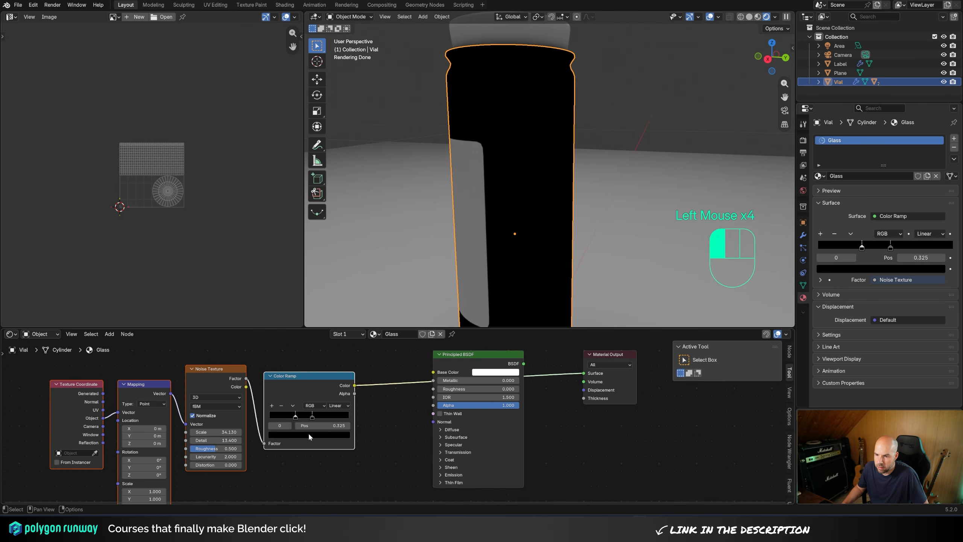
{"action": "mouse_move", "coordinate": [336, 361]}
{"action": "left_mouse_down"}
{"action": "mouse_move", "coordinate": [336, 340]}
{"action": "mouse_move", "coordinate": [337, 350]}
{"action": "left_mouse_up"}
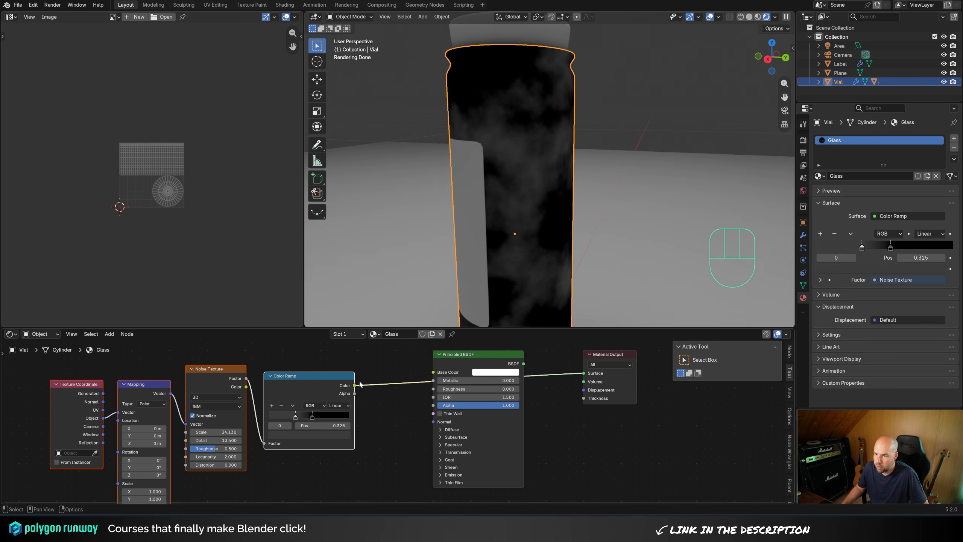
Connect the Color Ramp only to the Principled BSDF's Roughness and reconnect the BSDF to the Material Output's Surface.
{"action": "left_click_drag", "start_coordinate": [359, 384], "coordinate": [466, 380]}
{"action": "left_click_drag", "start_coordinate": [359, 385], "coordinate": [434, 389]}
{"action": "left_click_drag", "start_coordinate": [524, 364], "coordinate": [584, 373]}
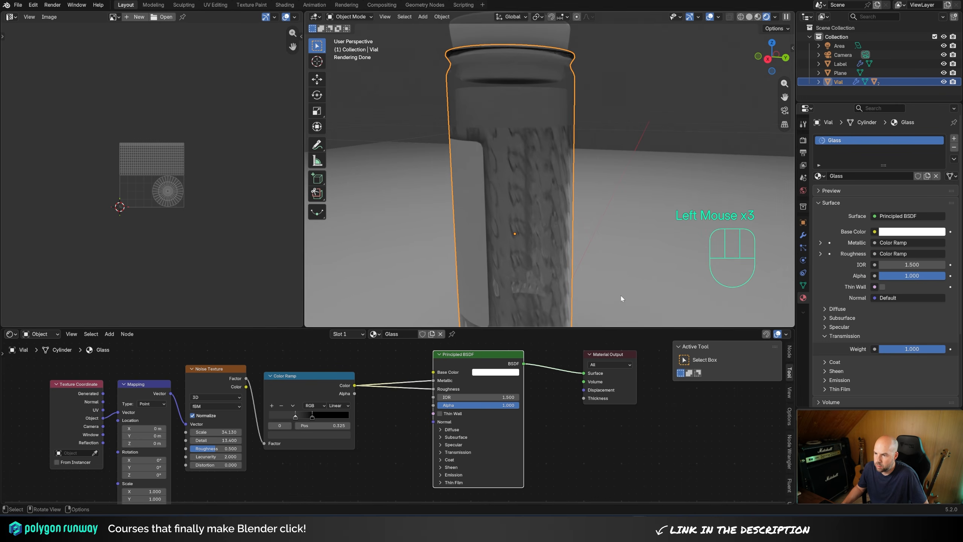
{"action": "left_click_drag", "start_coordinate": [433, 380], "coordinate": [460, 357]}
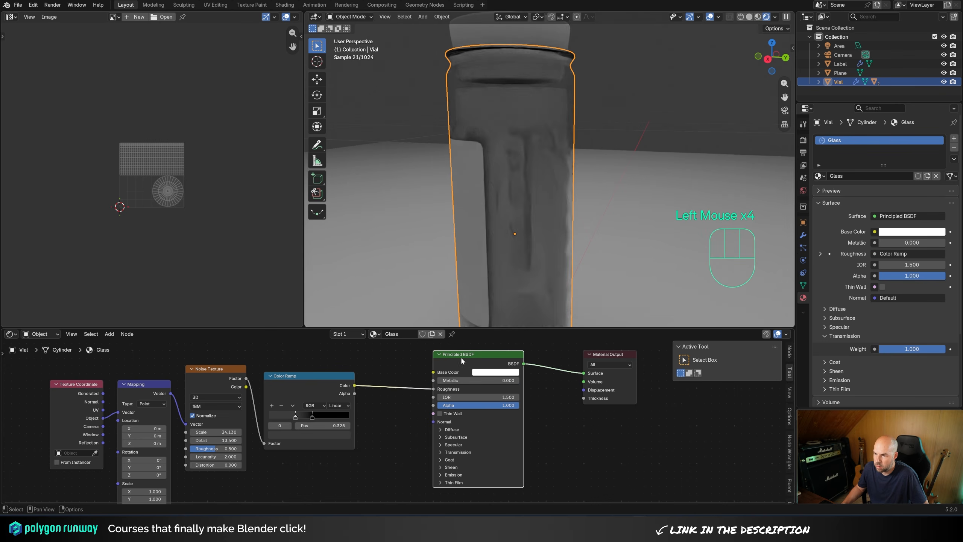
Select the Liquid inside the Vial and expand the Vial hierarchy to locate it in the outliner.
{"action": "middle_click_drag", "start_coordinate": [546, 195], "coordinate": [546, 178]}
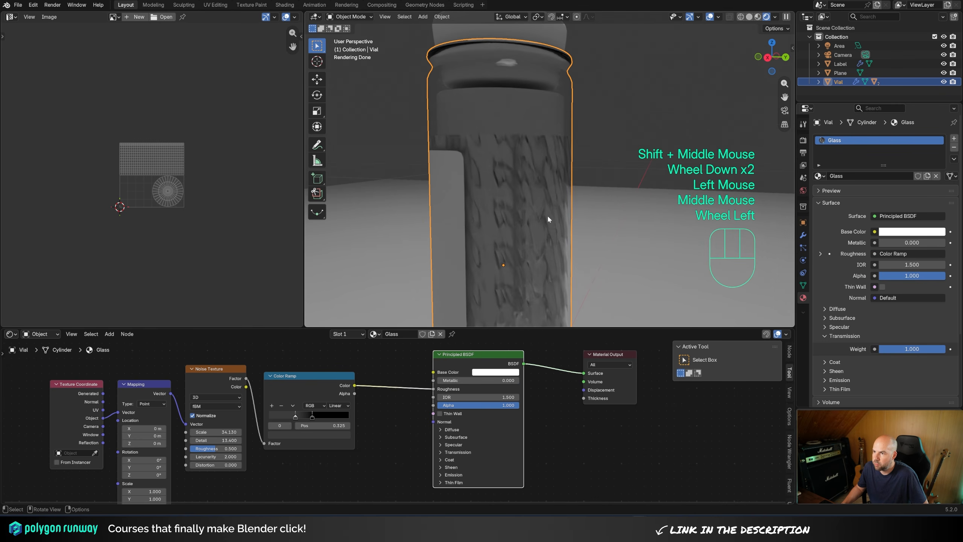
{"action": "left_click", "coordinate": [514, 106]}
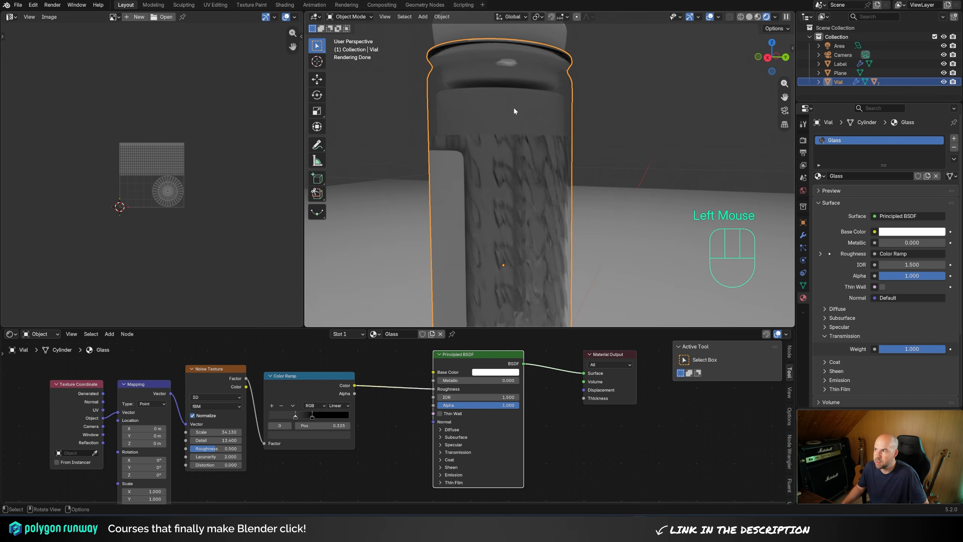
{"action": "left_click", "coordinate": [513, 106]}
{"action": "left_click", "coordinate": [513, 107]}
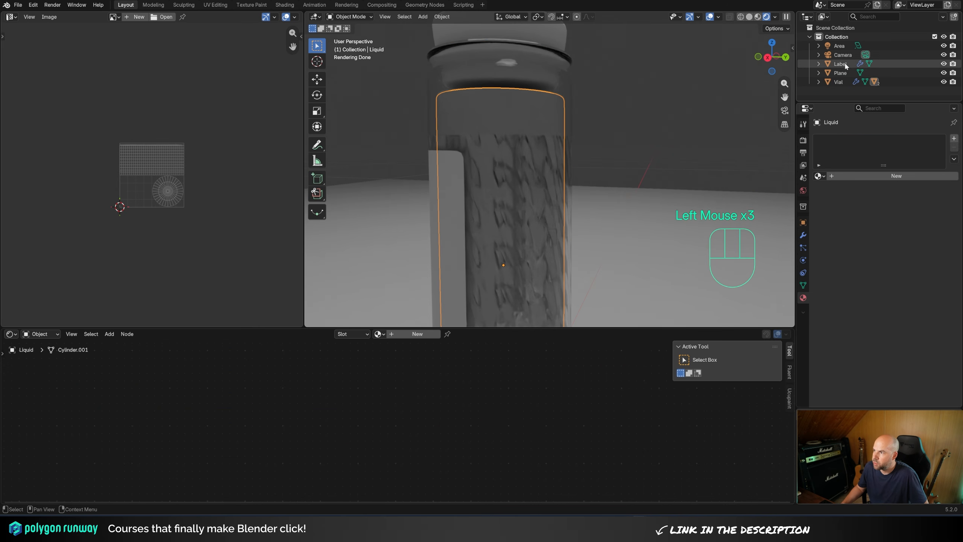
{"action": "left_click", "coordinate": [818, 82]}
{"action": "scroll", "coordinate": [854, 89], "scroll_direction": "down", "scroll_amount": 2}
{"action": "left_click", "coordinate": [854, 89]}
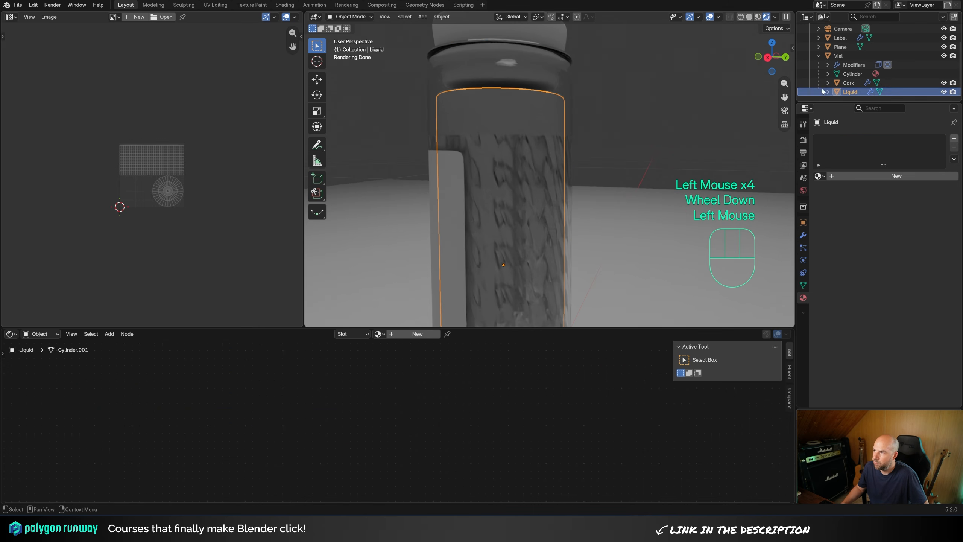
Turn on X-ray in Edit Mode and shrink the whole Liquid mesh inward along its normals by about 0.0003 m.
{"action": "middle_click_drag", "start_coordinate": [577, 175], "coordinate": [538, 182]}
{"action": "key", "text": "Tab"}
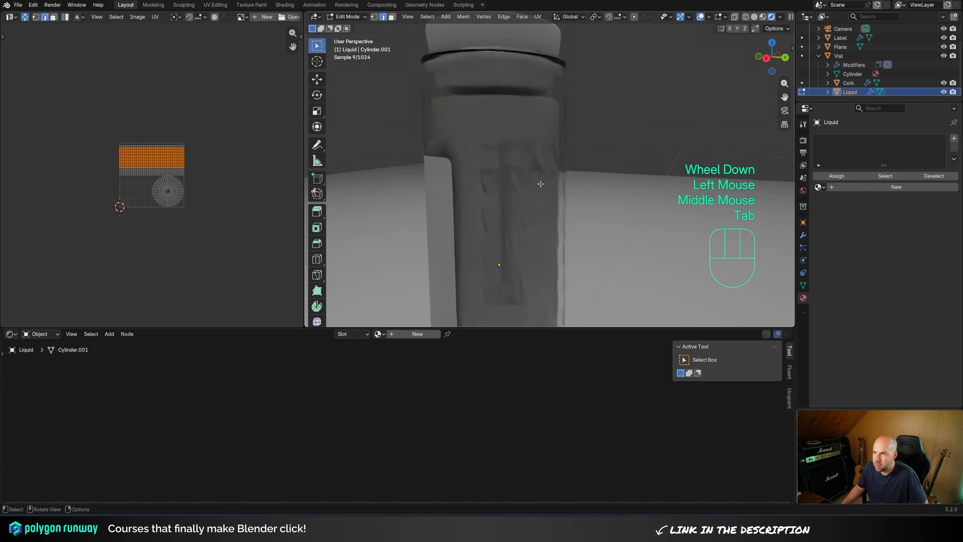
{"action": "key", "text": "a"}
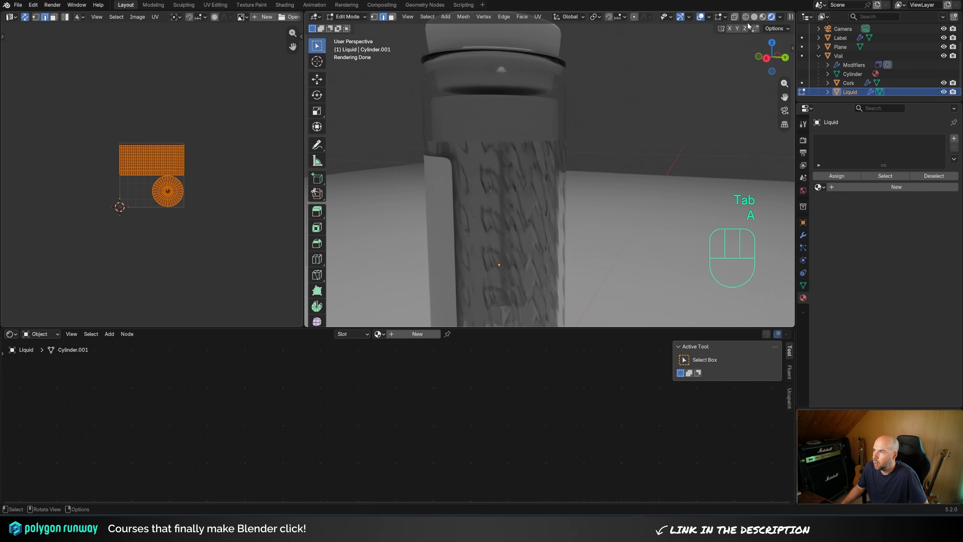
{"action": "left_click", "coordinate": [734, 17]}
{"action": "middle_click_drag", "start_coordinate": [542, 186], "coordinate": [608, 172], "text": "shift"}
{"action": "scroll", "coordinate": [543, 211], "scroll_direction": "down", "scroll_amount": 1, "text": "shift"}
{"action": "scroll", "coordinate": [543, 211], "scroll_direction": "down", "scroll_amount": 2}
{"action": "scroll", "coordinate": [605, 166], "scroll_direction": "up", "scroll_amount": 2}
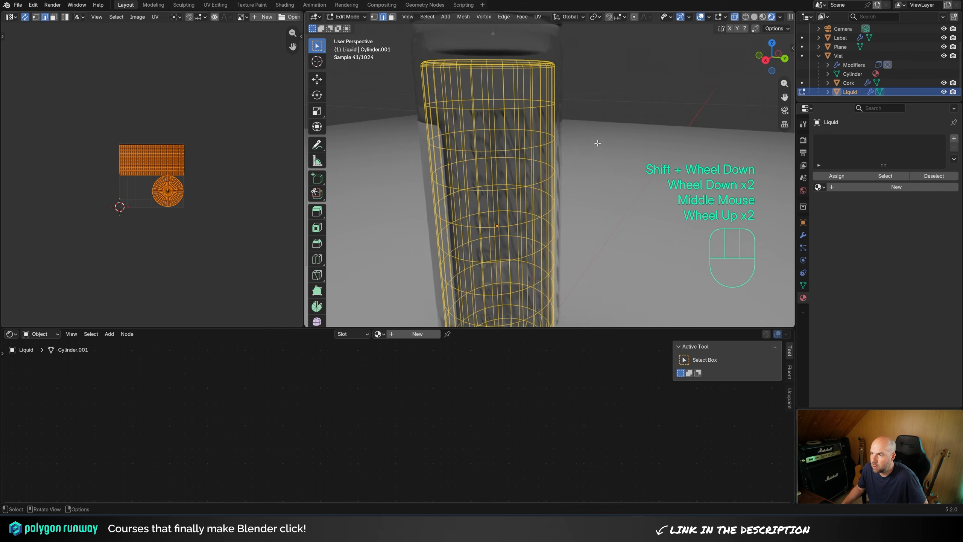
{"action": "key", "text": "alt+s"}
{"action": "key", "text": "shift"}
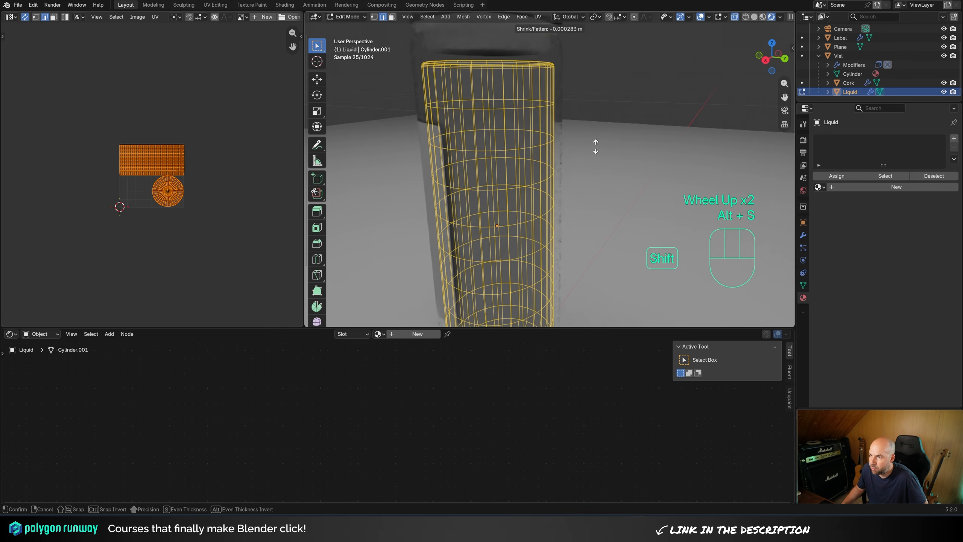
{"action": "left_click", "coordinate": [594, 147], "text": "shift"}
{"action": "key", "text": "Tab"}
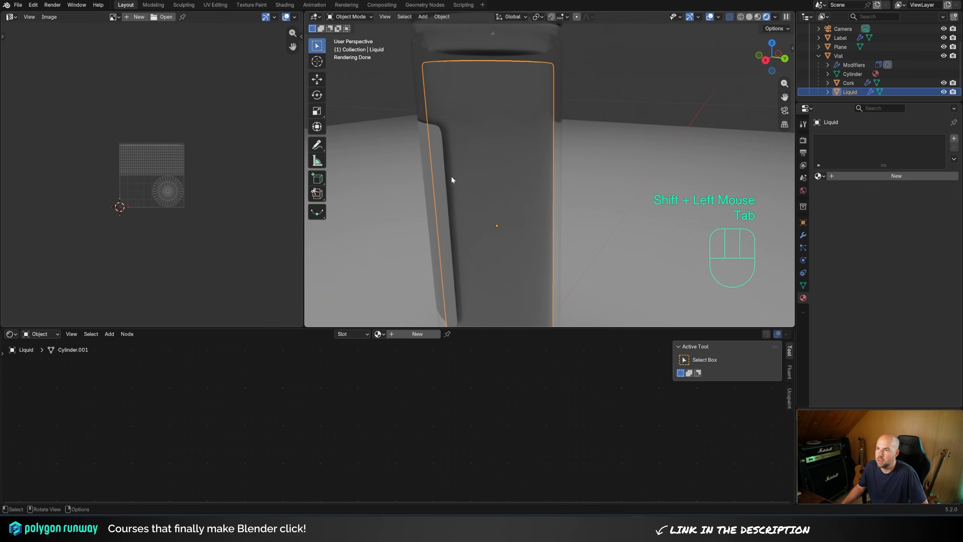
Select the Vial and brighten the first stop of the Glass material's Color Ramp to light grey.
{"action": "middle_click_drag", "start_coordinate": [452, 179], "coordinate": [492, 258]}
{"action": "scroll", "coordinate": [550, 160], "scroll_direction": "down", "scroll_amount": 1}
{"action": "left_click", "coordinate": [548, 112]}
{"action": "scroll", "coordinate": [570, 134], "scroll_direction": "down", "scroll_amount": 1}
{"action": "scroll", "coordinate": [548, 189], "scroll_direction": "up", "scroll_amount": 1}
{"action": "scroll", "coordinate": [551, 166], "scroll_direction": "down", "scroll_amount": 1}
{"action": "left_click", "coordinate": [343, 416]}
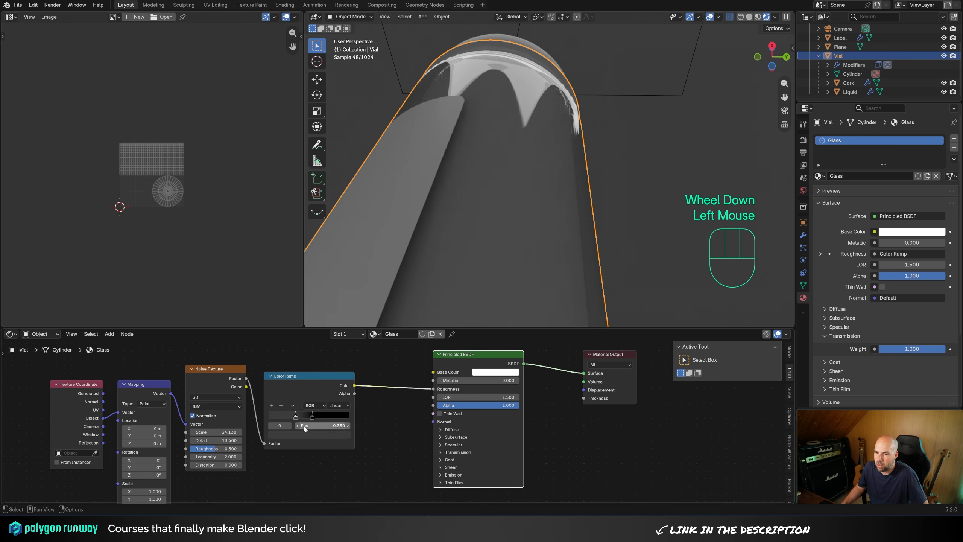
{"action": "left_click", "coordinate": [334, 433]}
{"action": "left_click_drag", "start_coordinate": [338, 348], "coordinate": [337, 323]}
{"action": "scroll", "coordinate": [552, 124], "scroll_direction": "down", "scroll_amount": 2}
{"action": "middle_click_drag", "start_coordinate": [537, 90], "coordinate": [544, 172]}
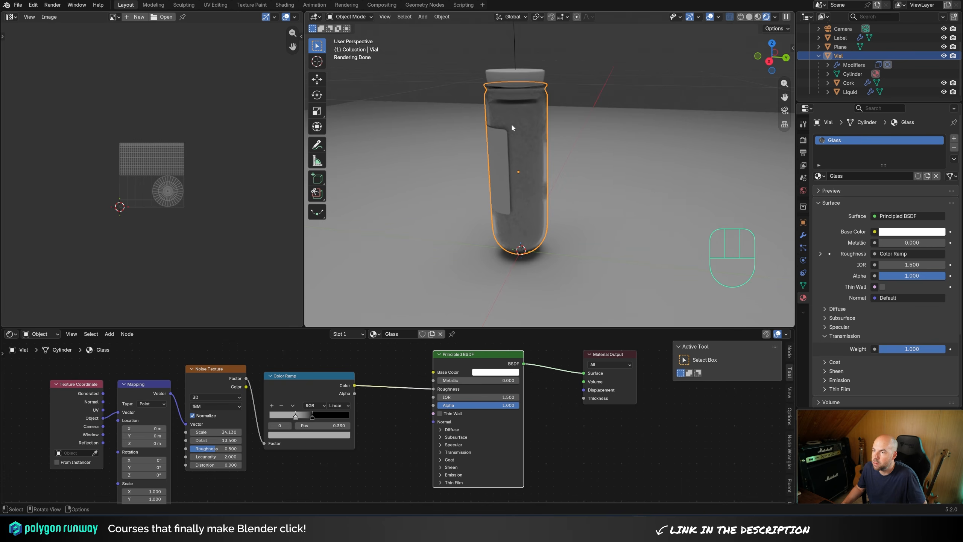
Create a new material on the Cork and give it a darkened tan base color with hue 0.089 and saturation 0.382.
{"action": "left_click", "coordinate": [558, 95]}
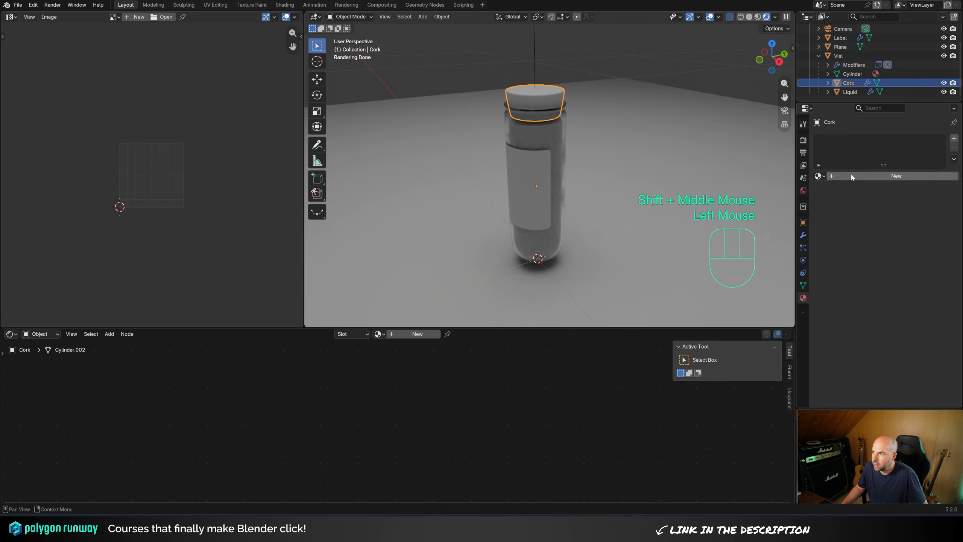
{"action": "left_click", "coordinate": [853, 176]}
{"action": "left_click", "coordinate": [910, 231]}
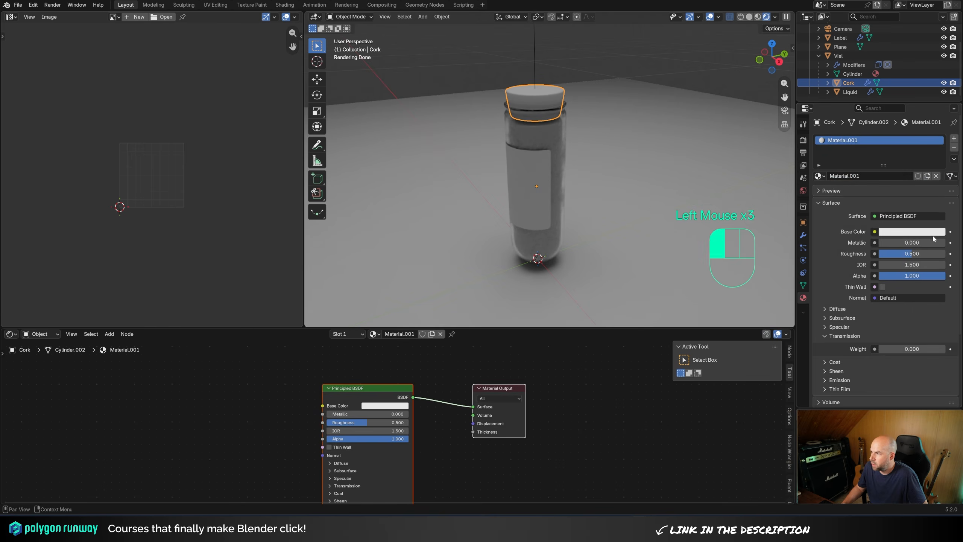
{"action": "left_click_drag", "start_coordinate": [894, 116], "coordinate": [889, 121]}
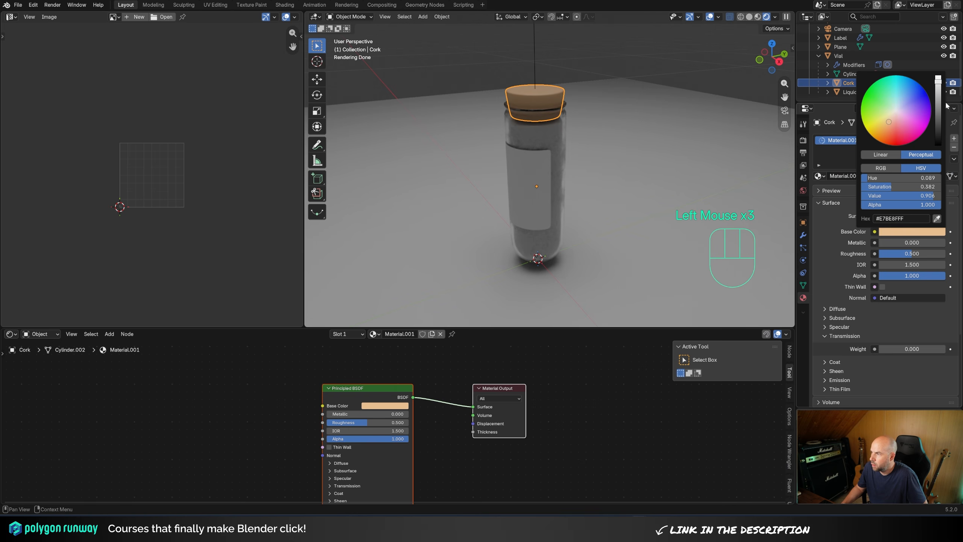
{"action": "mouse_move", "coordinate": [938, 99]}
{"action": "left_mouse_down"}
{"action": "mouse_move", "coordinate": [938, 114]}
{"action": "mouse_move", "coordinate": [938, 96]}
{"action": "left_mouse_up"}
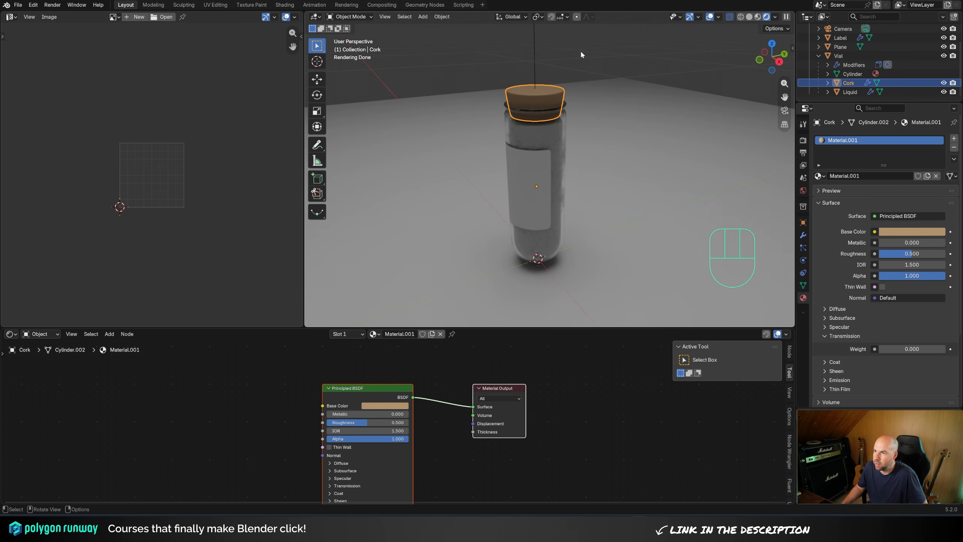
Assign the Glass material to the Liquid, make it a separate copy and rename the copy Ligquid.
{"action": "left_click", "coordinate": [555, 137]}
{"action": "left_click", "coordinate": [554, 137]}
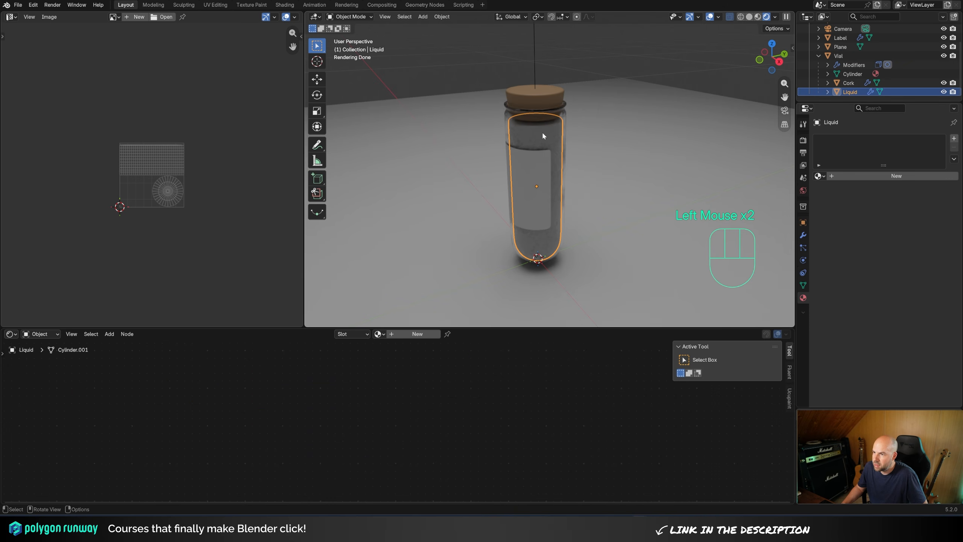
{"action": "left_click", "coordinate": [819, 176]}
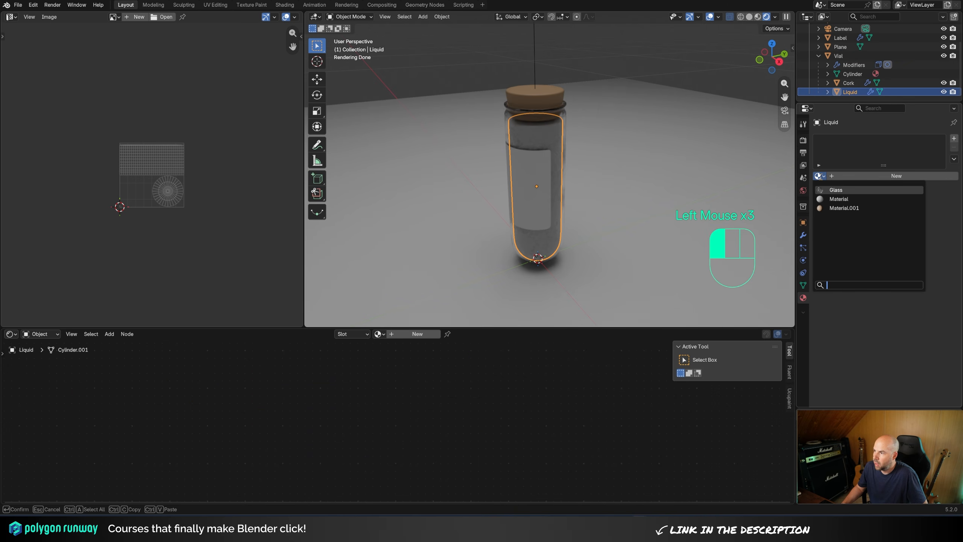
{"action": "left_click", "coordinate": [836, 189]}
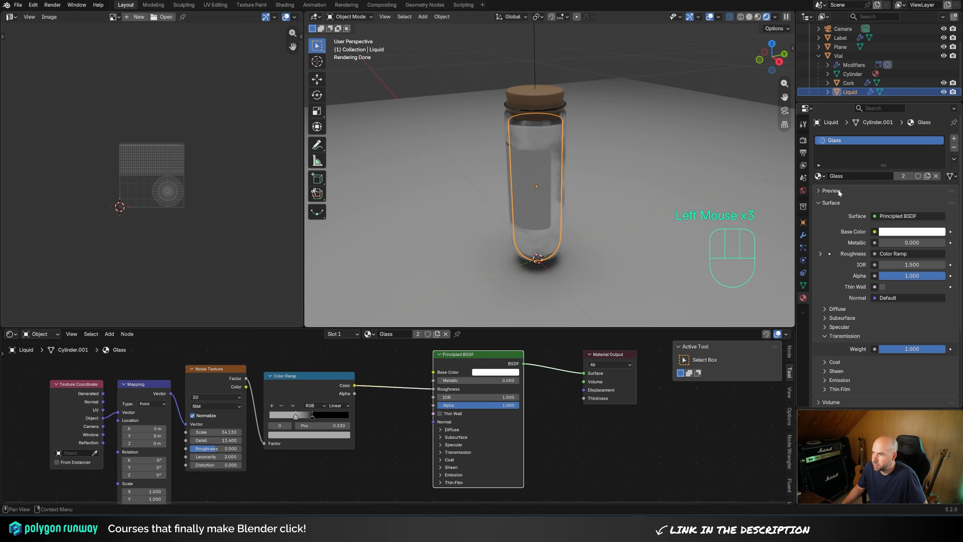
{"action": "left_click", "coordinate": [927, 175]}
{"action": "double_click", "coordinate": [841, 140]}
{"action": "type", "text": "L"}
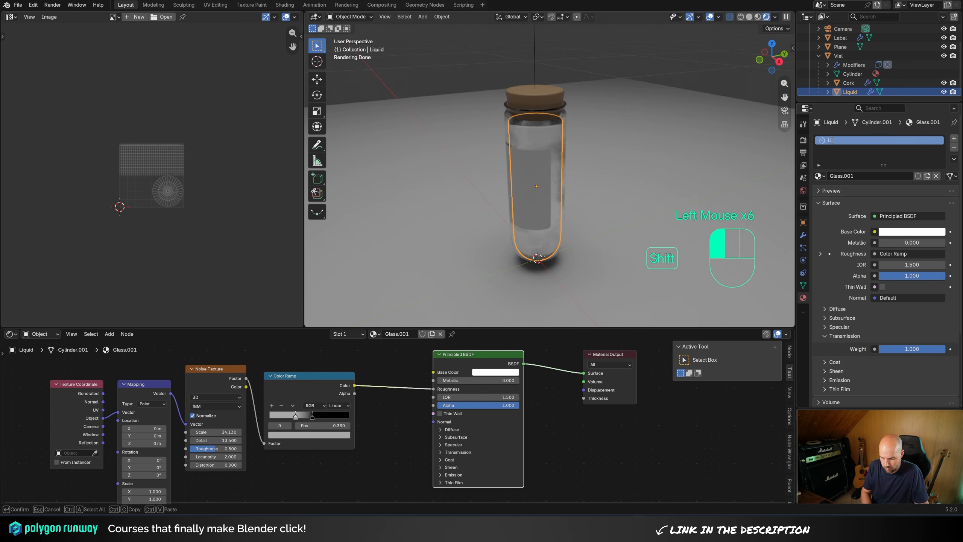
{"action": "type", "text": "igquid"}
{"action": "key", "text": "Return"}
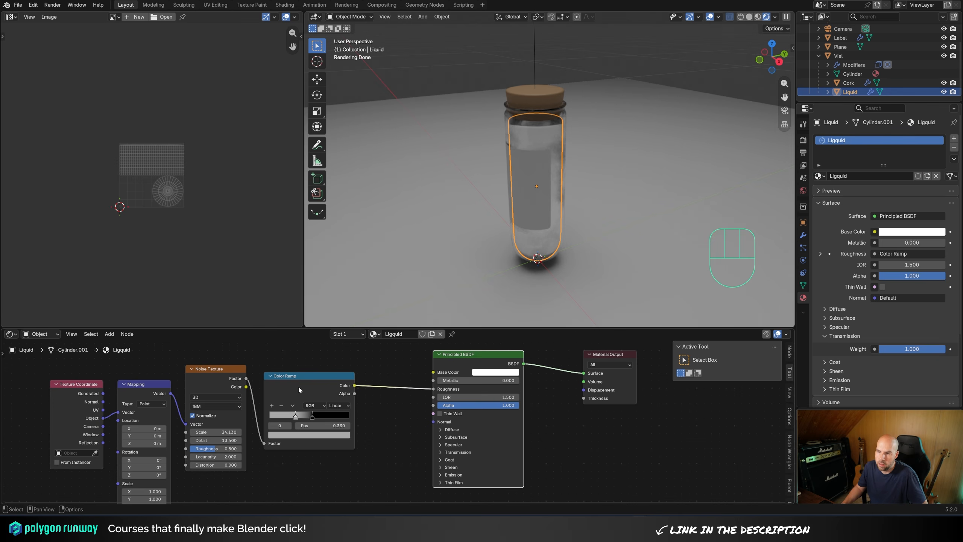
Delete the texture nodes feeding Roughness in the Ligquid material and set its IOR to 1.333.
{"action": "left_click_drag", "start_coordinate": [46, 370], "coordinate": [386, 453]}
{"action": "key", "text": "x"}
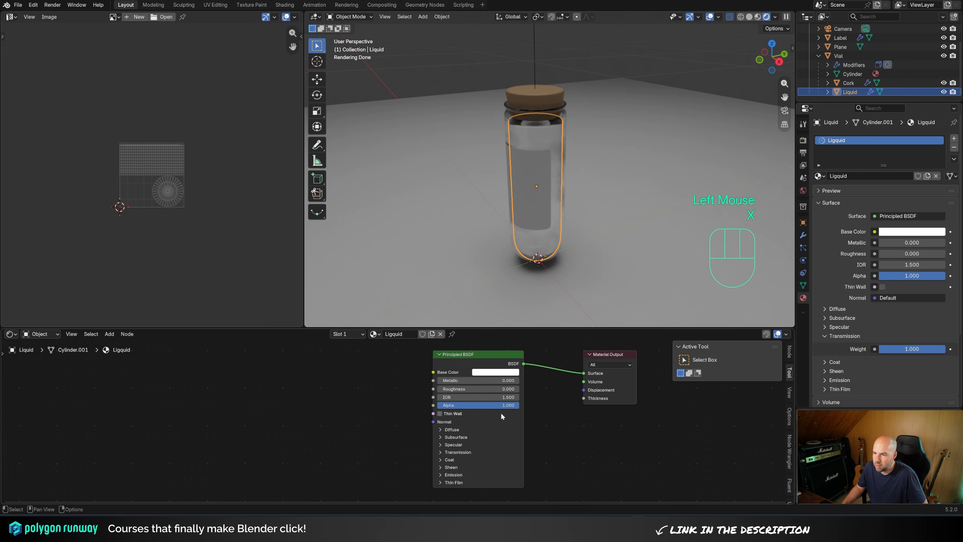
{"action": "scroll", "coordinate": [519, 224], "scroll_direction": "up", "scroll_amount": 2}
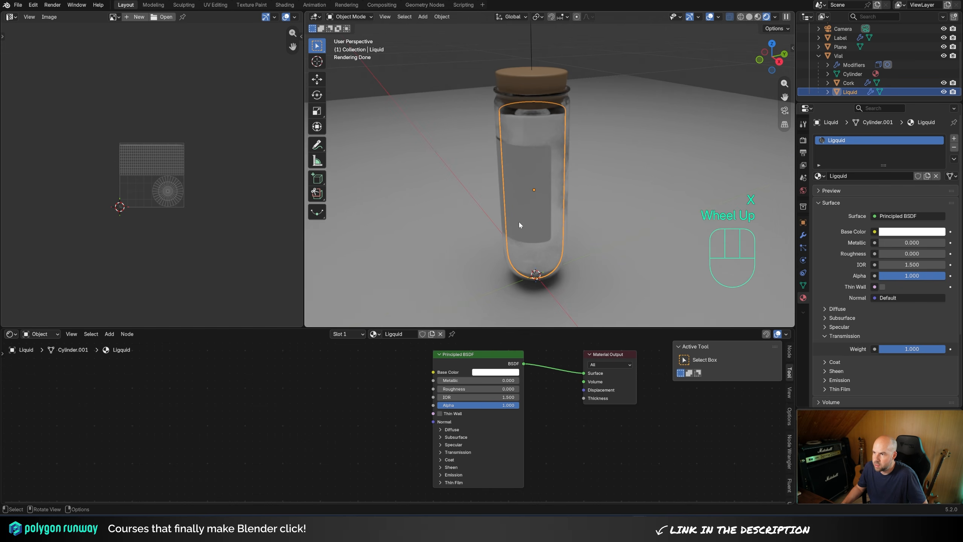
{"action": "left_click", "coordinate": [915, 264]}
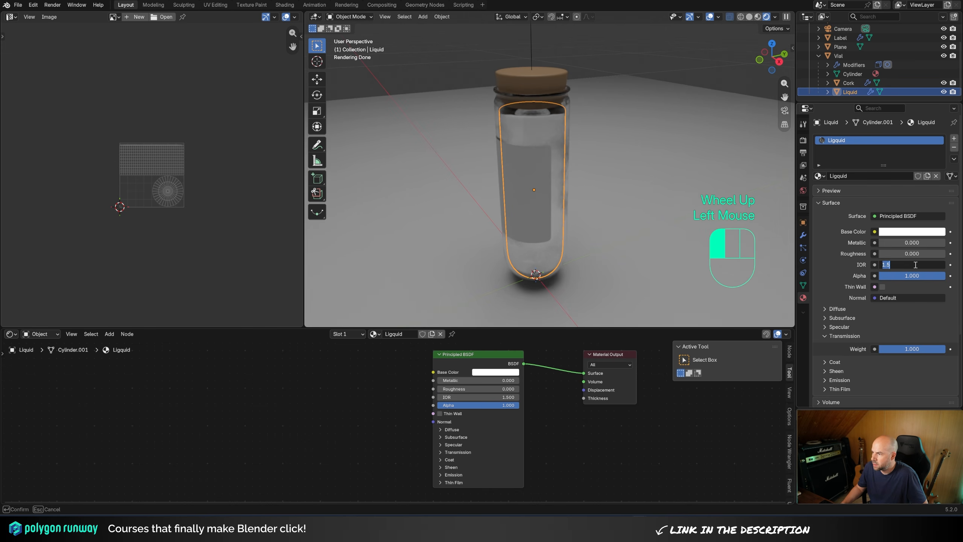
{"action": "type", "text": "1.333"}
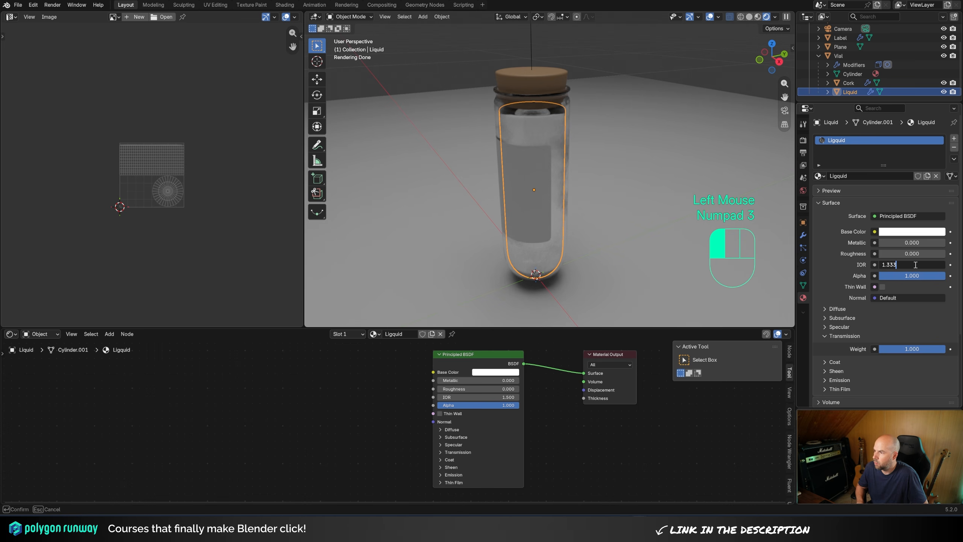
{"action": "key", "text": "Return"}
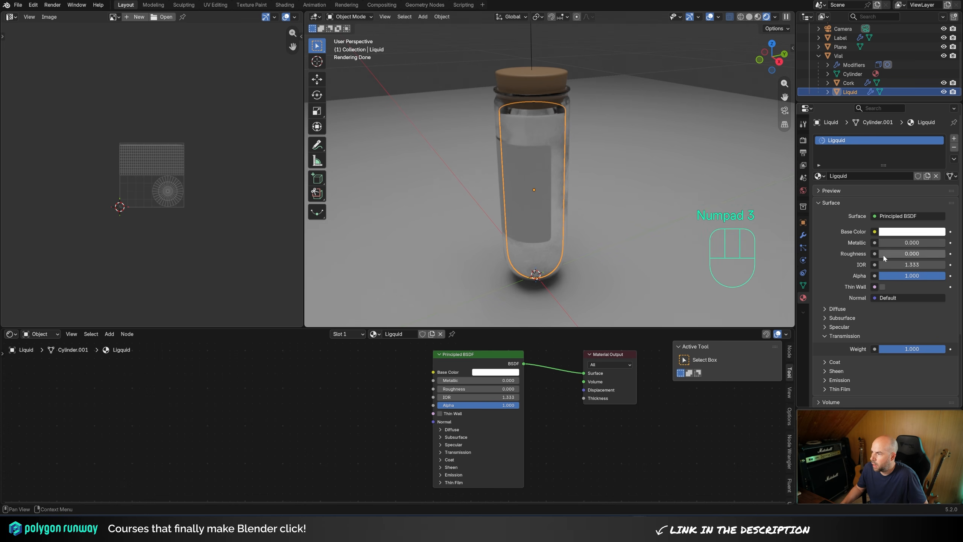
Set the Ligquid material's base color to a bright red with hue 0.988 and saturation about 0.83.
{"action": "left_click", "coordinate": [894, 235]}
{"action": "left_click", "coordinate": [495, 372]}
{"action": "left_click_drag", "start_coordinate": [504, 283], "coordinate": [507, 294]}
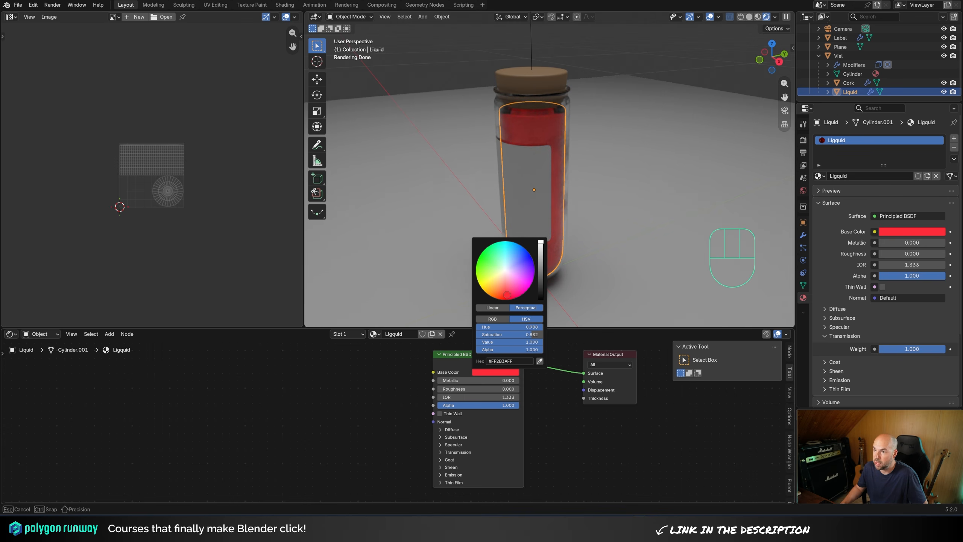
Select the Label and turn the UV editor area into an Asset Browser showing the Essentials library.
{"action": "left_click", "coordinate": [539, 155]}
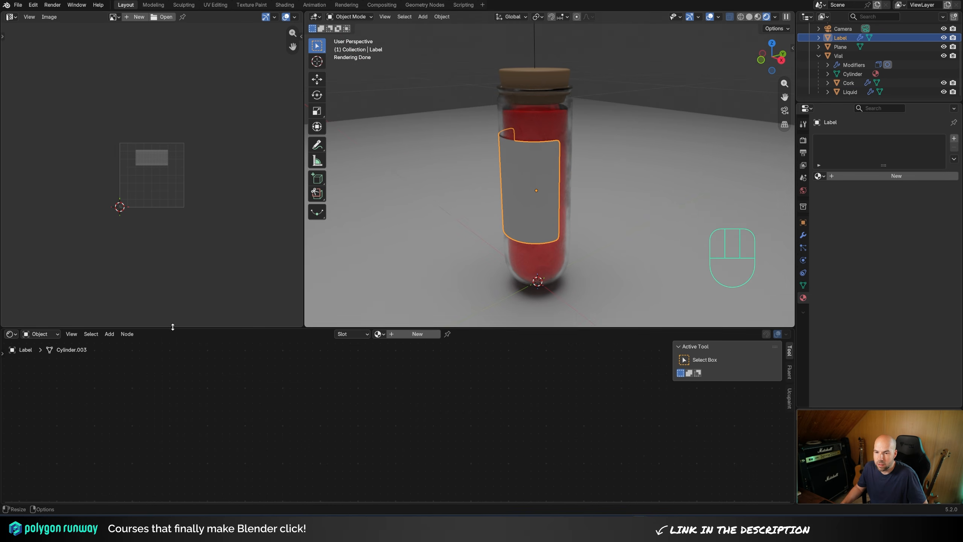
{"action": "left_click_drag", "start_coordinate": [166, 329], "coordinate": [166, 321]}
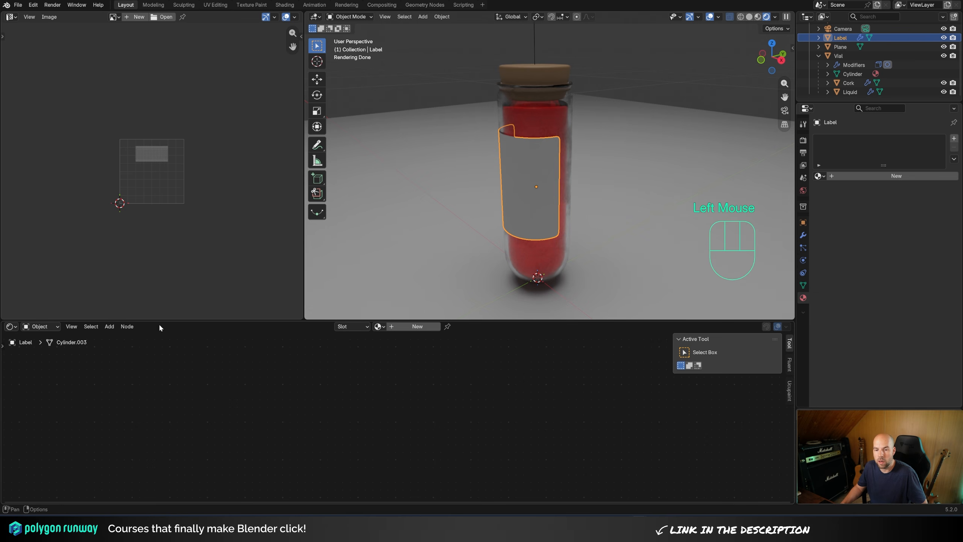
{"action": "left_click", "coordinate": [10, 326]}
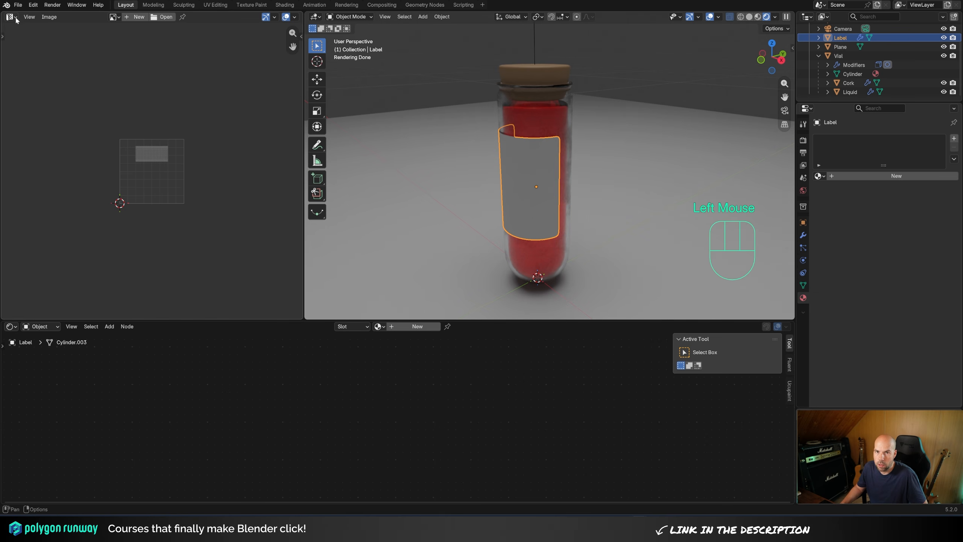
{"action": "left_click", "coordinate": [14, 17]}
{"action": "left_click", "coordinate": [283, 70]}
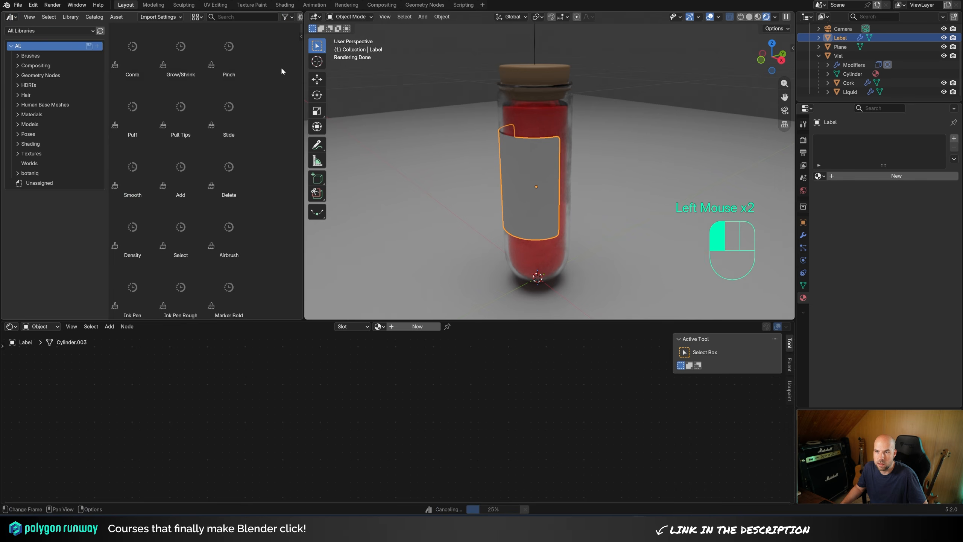
{"action": "left_click", "coordinate": [34, 32]}
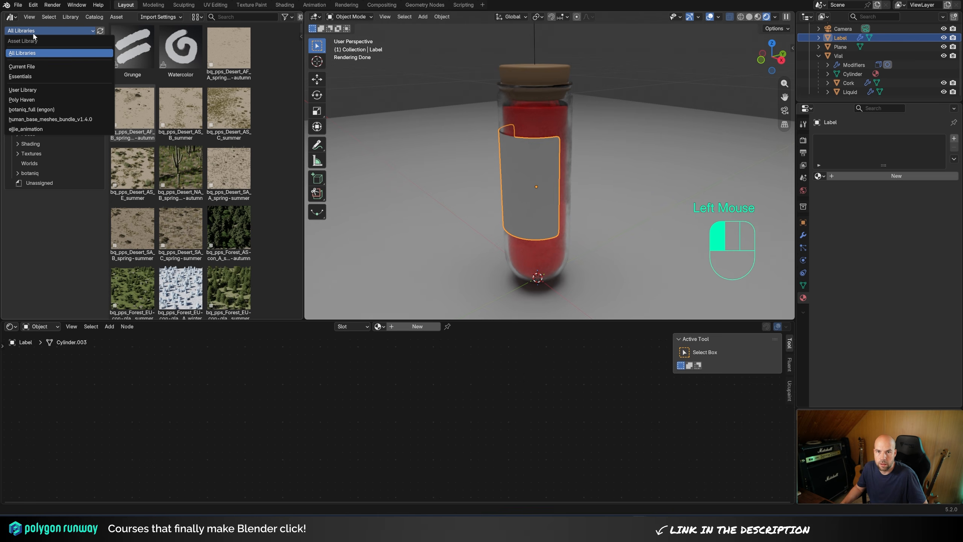
{"action": "left_click", "coordinate": [26, 76]}
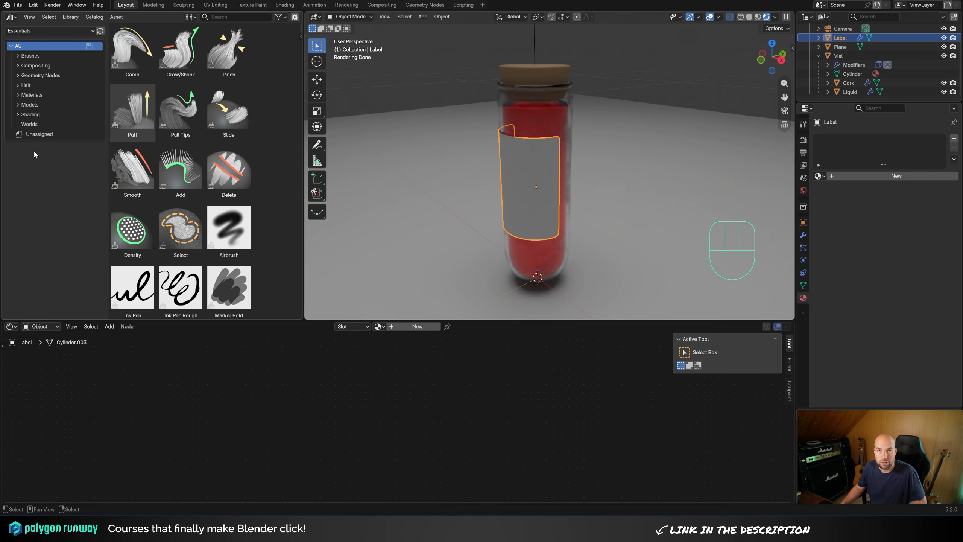
Find the Paper material among the Essentials materials and apply it to the Label.
{"action": "left_click", "coordinate": [33, 95]}
{"action": "scroll", "coordinate": [187, 129], "scroll_direction": "up", "scroll_amount": 2}
{"action": "scroll", "coordinate": [187, 129], "scroll_direction": "down", "scroll_amount": 2}
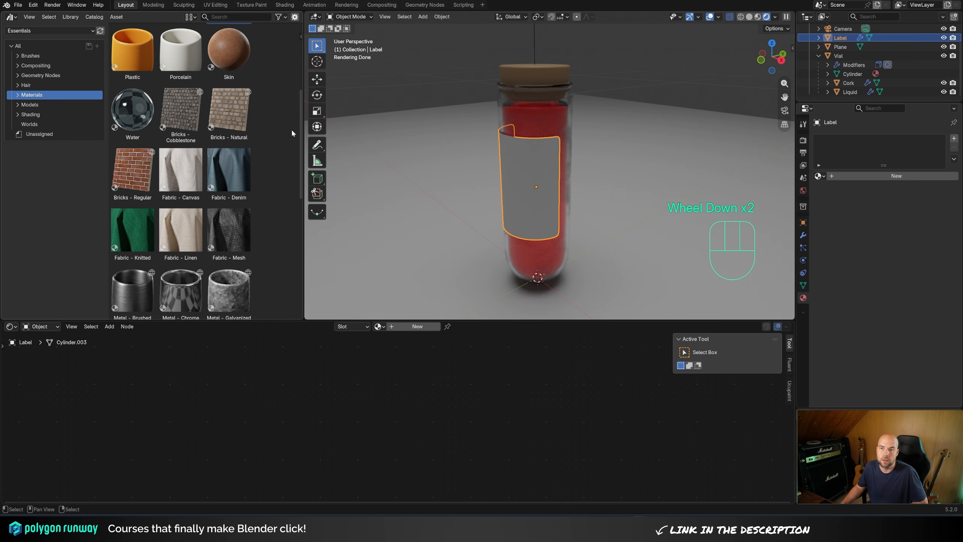
{"action": "scroll", "coordinate": [263, 188], "scroll_direction": "up", "scroll_amount": 4}
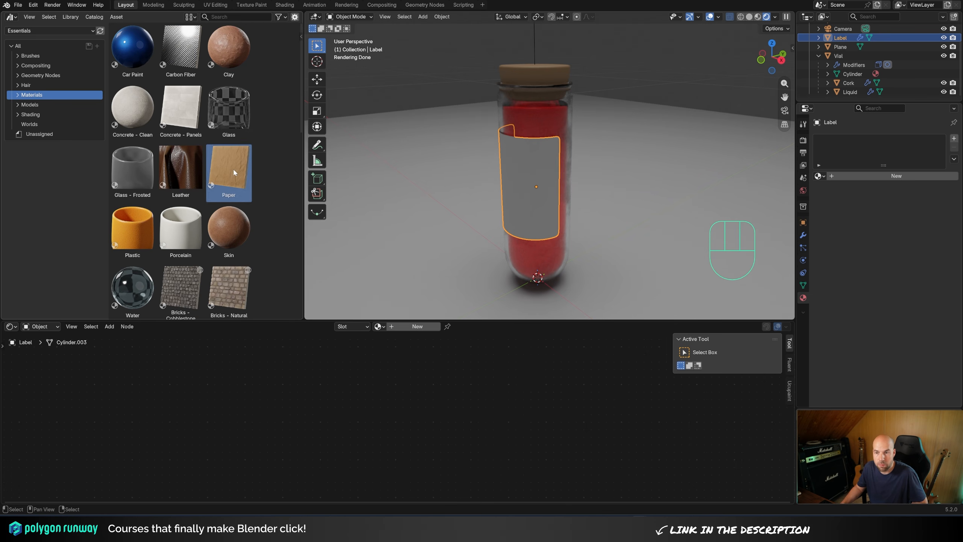
{"action": "left_click_drag", "start_coordinate": [233, 168], "coordinate": [536, 182]}
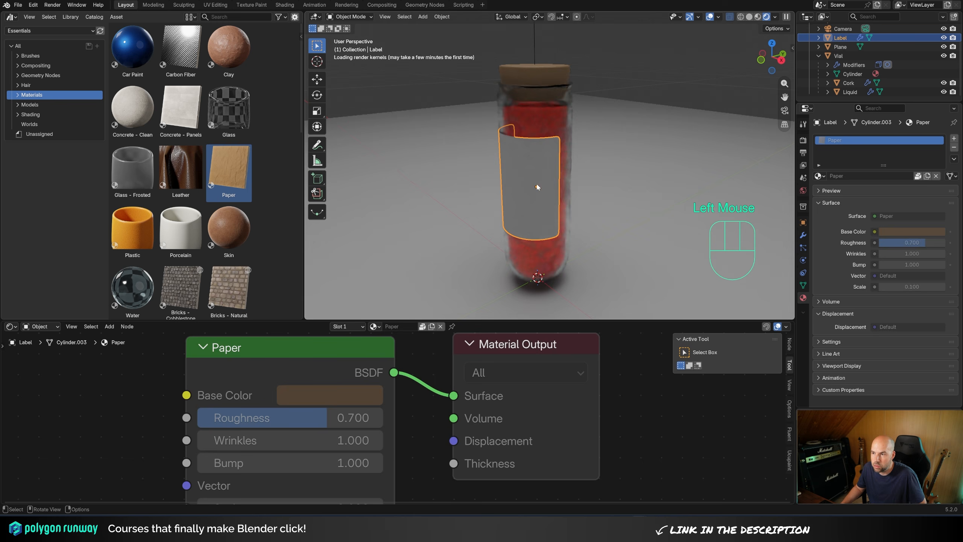
Make the Label's linked Paper material local so its parameters can be edited.
{"action": "mouse_move", "coordinate": [535, 182]}
{"action": "middle_mouse_down"}
{"action": "mouse_move", "coordinate": [556, 201]}
{"action": "mouse_move", "coordinate": [520, 187]}
{"action": "middle_mouse_up"}
{"action": "scroll", "coordinate": [520, 187], "scroll_direction": "down", "scroll_amount": 1}
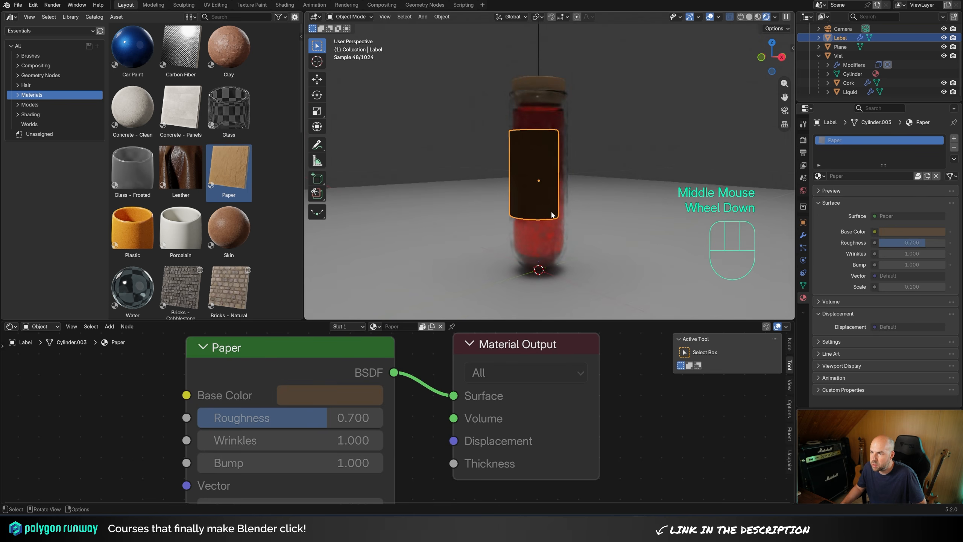
{"action": "scroll", "coordinate": [520, 188], "scroll_direction": "down", "scroll_amount": 1}
{"action": "scroll", "coordinate": [520, 187], "scroll_direction": "up", "scroll_amount": 1}
{"action": "scroll", "coordinate": [370, 416], "scroll_direction": "down", "scroll_amount": 1}
{"action": "scroll", "coordinate": [369, 416], "scroll_direction": "down", "scroll_amount": 2}
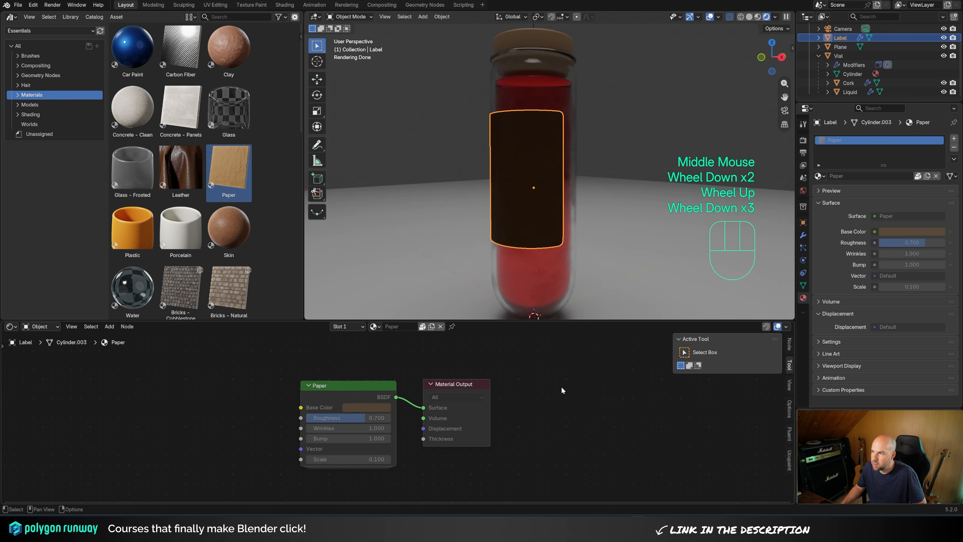
{"action": "middle_click_drag", "start_coordinate": [362, 359], "coordinate": [417, 349]}
{"action": "mouse_move", "coordinate": [435, 415]}
{"action": "left_mouse_down"}
{"action": "mouse_move", "coordinate": [428, 434]}
{"action": "mouse_move", "coordinate": [425, 412]}
{"action": "left_mouse_up"}
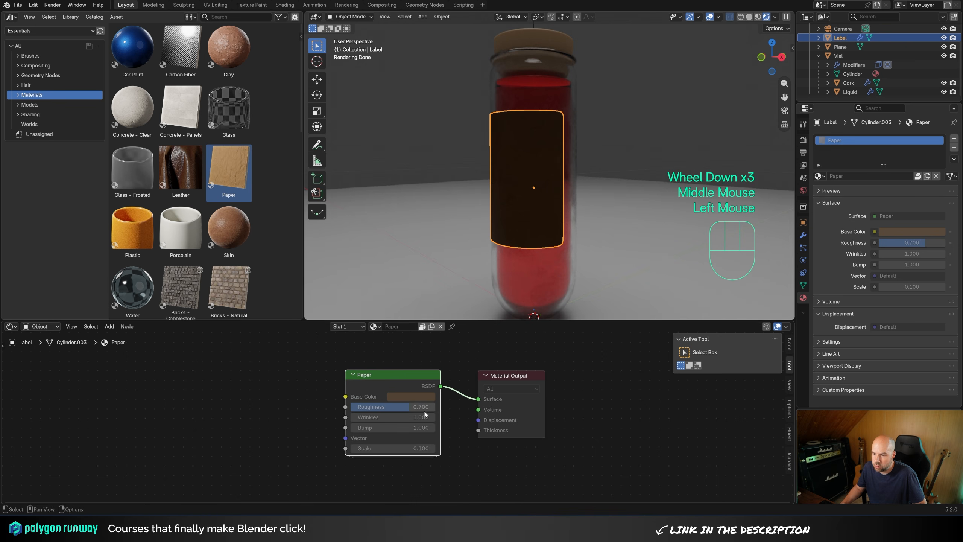
{"action": "left_click", "coordinate": [913, 243]}
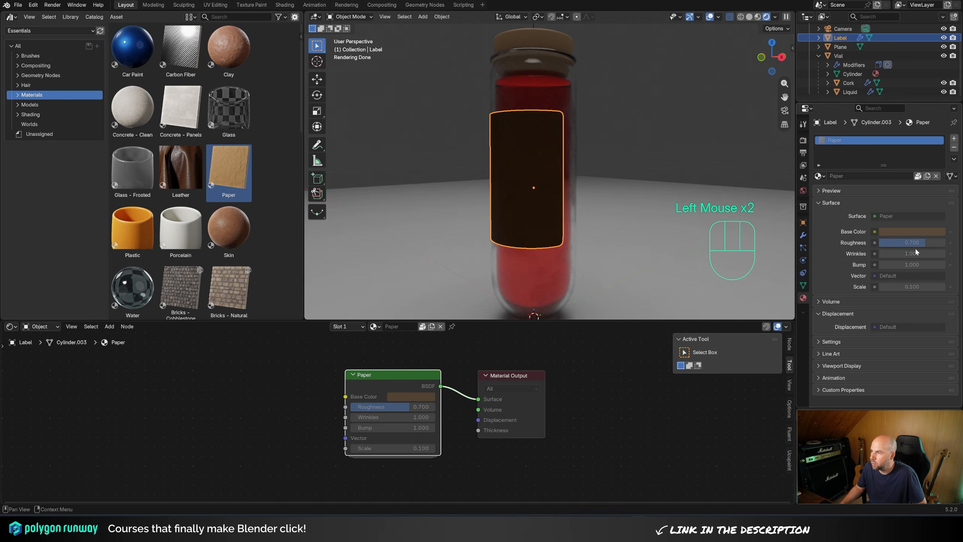
{"action": "left_click", "coordinate": [918, 176]}
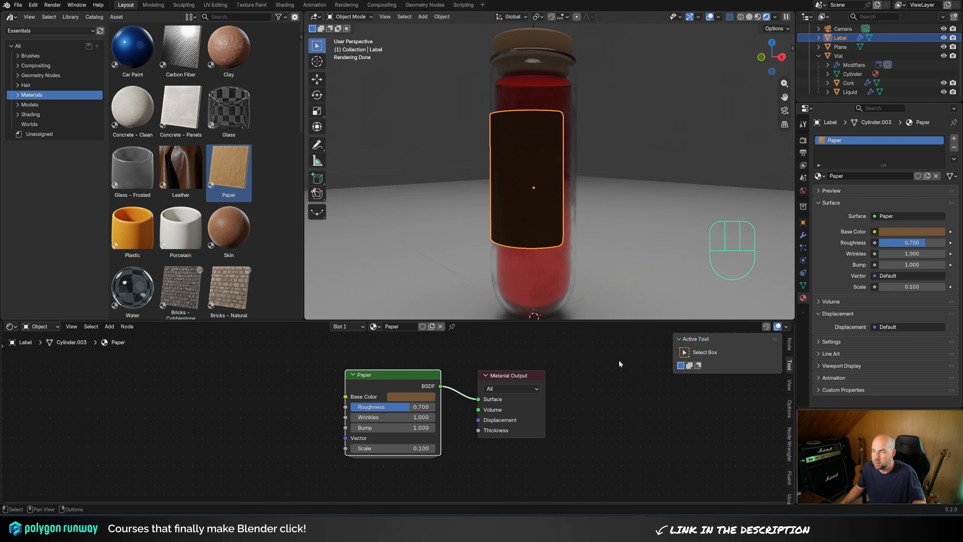
Open the Paper node group in the Label's material and examine the nodes around its Principled BSDF.
{"action": "left_click", "coordinate": [432, 376]}
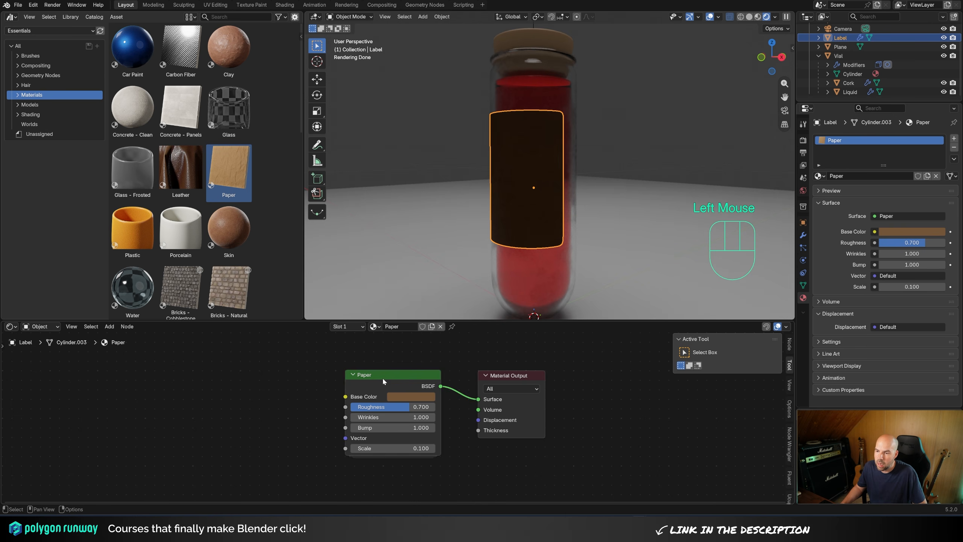
{"action": "left_click", "coordinate": [417, 377]}
{"action": "left_click", "coordinate": [402, 380]}
{"action": "scroll", "coordinate": [395, 387], "scroll_direction": "down", "scroll_amount": 2}
{"action": "scroll", "coordinate": [394, 387], "scroll_direction": "down", "scroll_amount": 1}
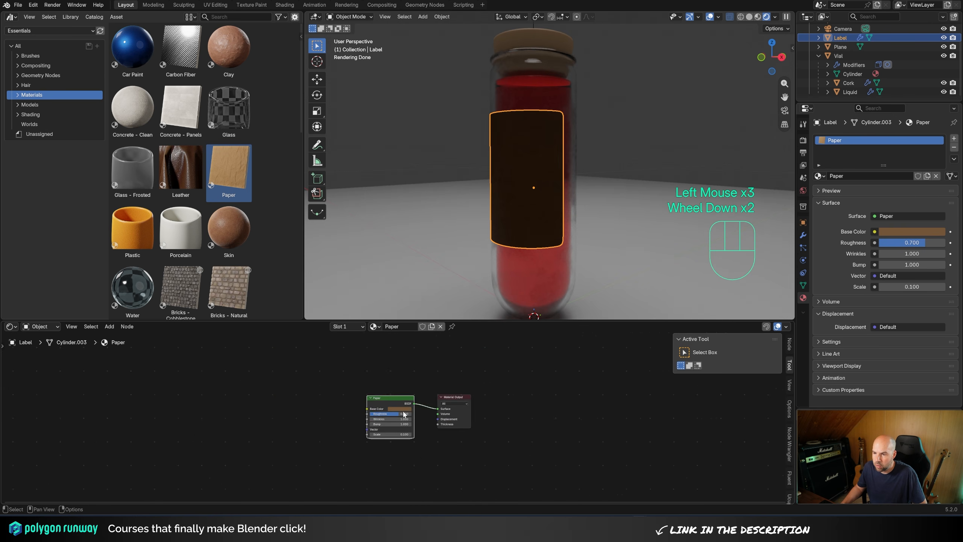
{"action": "key", "text": "Tab"}
{"action": "middle_click_drag", "start_coordinate": [394, 387], "coordinate": [304, 428]}
{"action": "scroll", "coordinate": [304, 428], "scroll_direction": "down", "scroll_amount": 1}
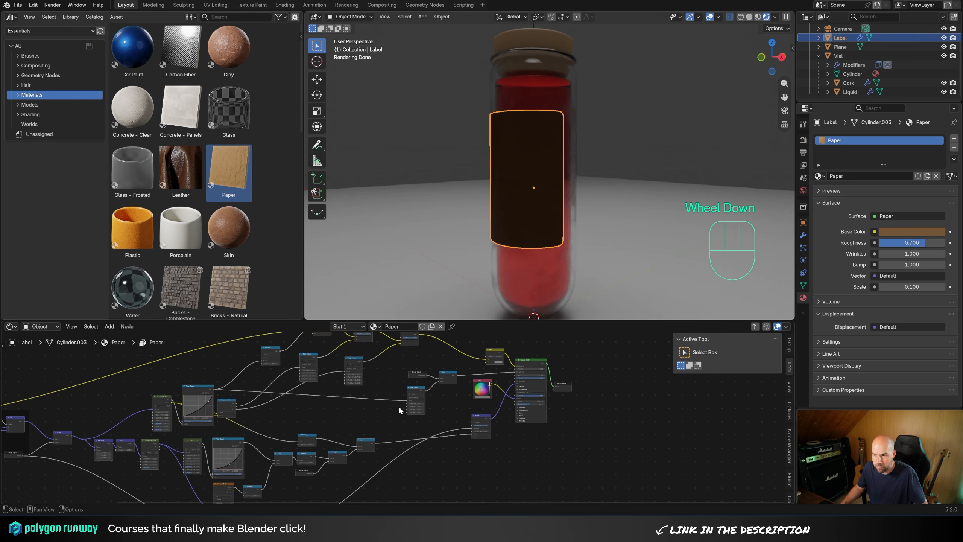
{"action": "scroll", "coordinate": [391, 411], "scroll_direction": "up", "scroll_amount": 3}
{"action": "middle_click_drag", "start_coordinate": [543, 399], "coordinate": [345, 452]}
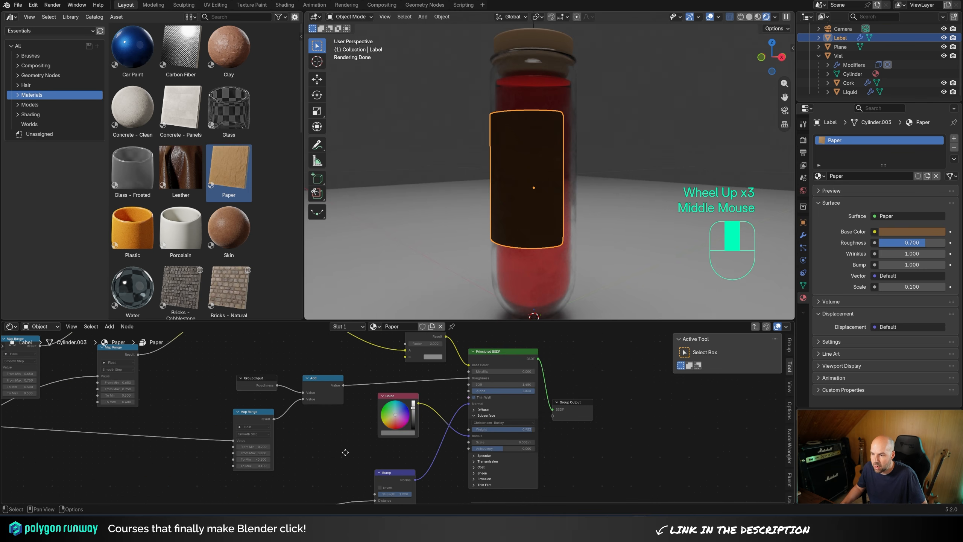
Make the linked Paper node group local from its node properties and open the group for editing.
{"action": "left_click", "coordinate": [789, 344]}
{"action": "key", "text": "Tab"}
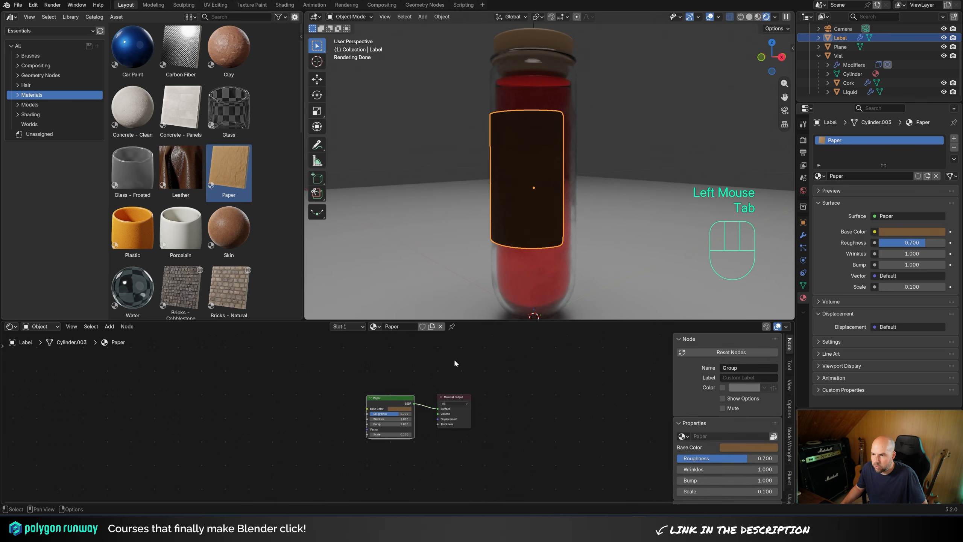
{"action": "left_click", "coordinate": [437, 393]}
{"action": "left_click", "coordinate": [383, 399]}
{"action": "left_click_drag", "start_coordinate": [383, 399], "coordinate": [376, 393]}
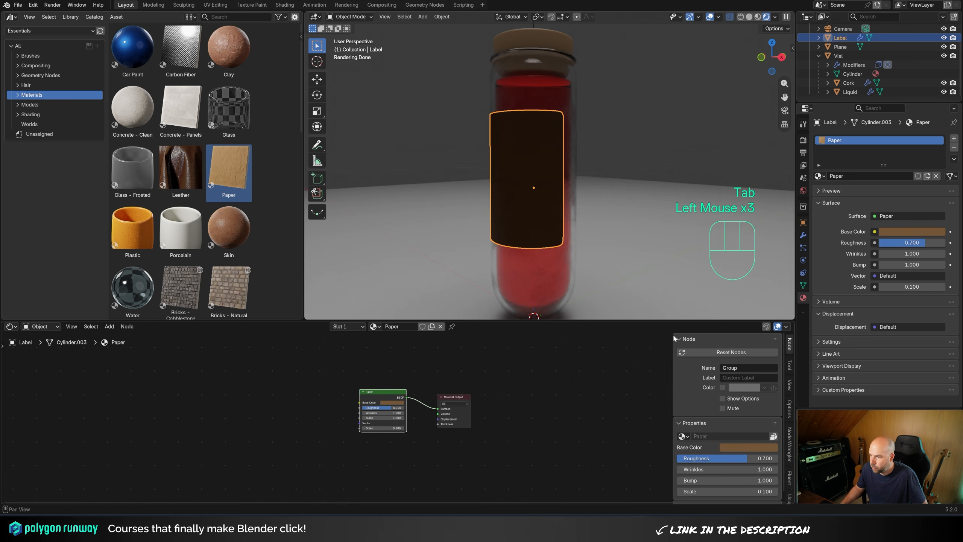
{"action": "left_click", "coordinate": [789, 364]}
{"action": "left_click", "coordinate": [789, 349]}
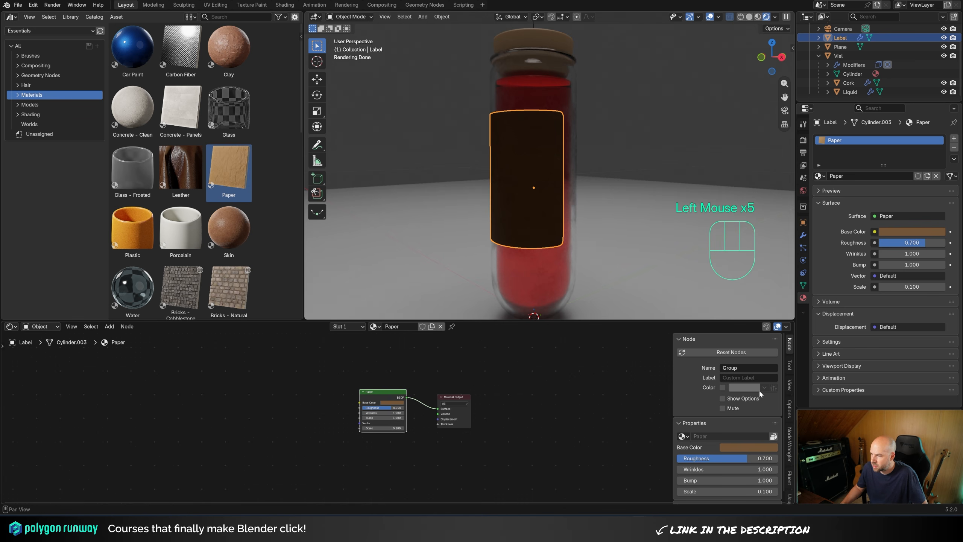
{"action": "key", "text": "n"}
{"action": "key", "text": "n"}
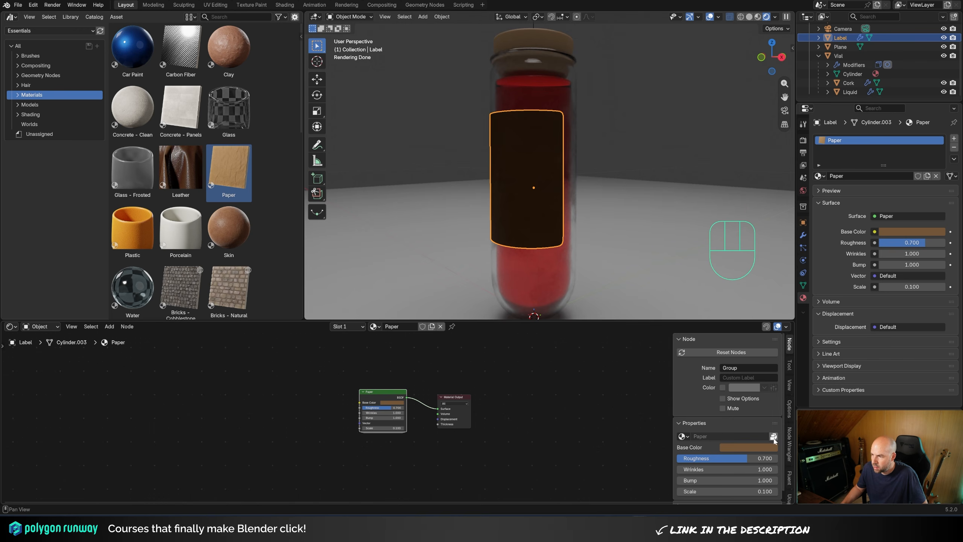
{"action": "left_click", "coordinate": [381, 395]}
{"action": "left_click", "coordinate": [381, 395]}
{"action": "key", "text": "Tab"}
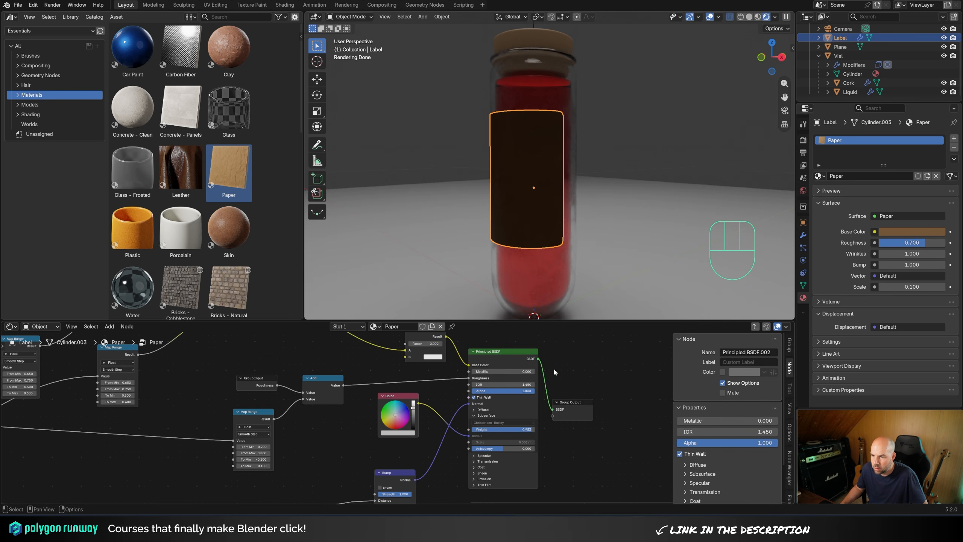
Turn off Thin Wall on the Principled BSDF inside the Paper node group.
{"action": "left_click", "coordinate": [519, 417]}
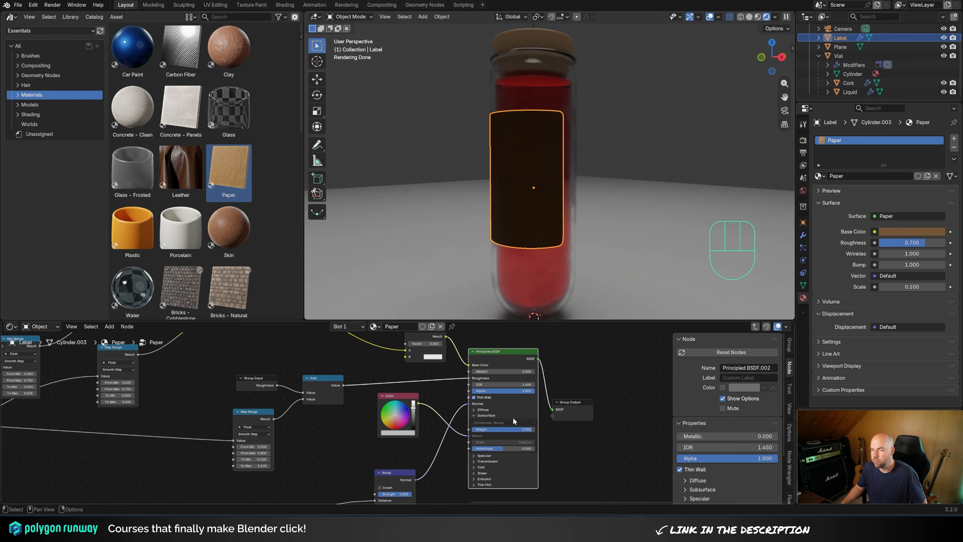
{"action": "scroll", "coordinate": [217, 227], "scroll_direction": "down", "scroll_amount": 3}
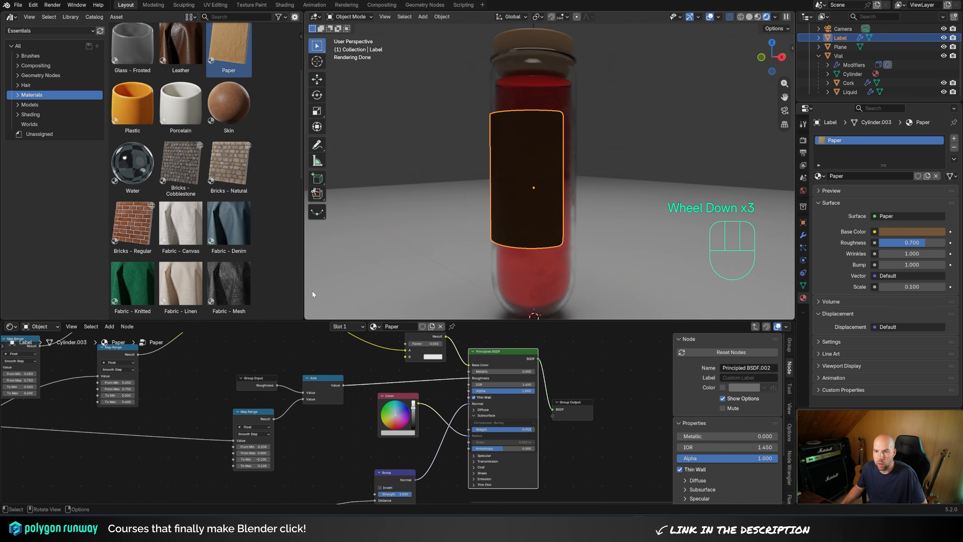
{"action": "scroll", "coordinate": [487, 408], "scroll_direction": "down", "scroll_amount": 2}
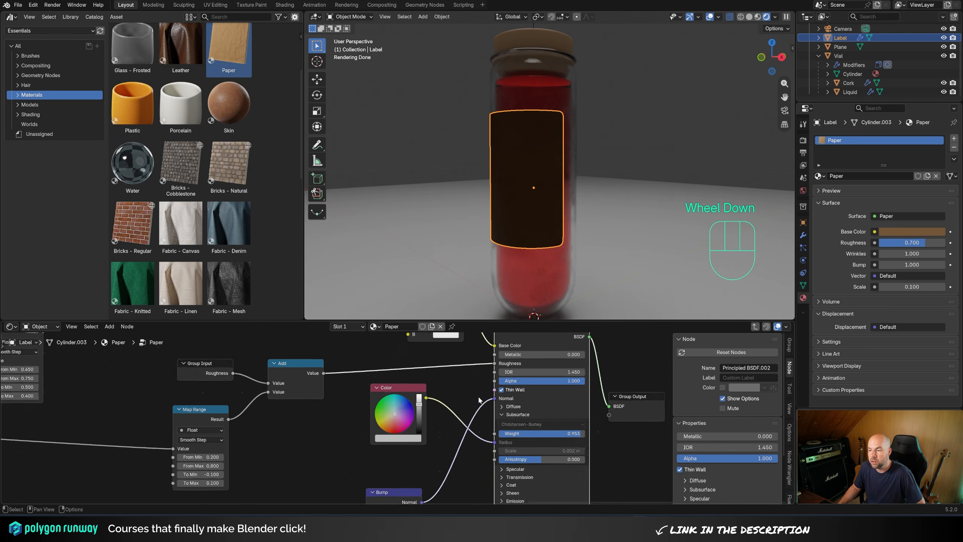
{"action": "scroll", "coordinate": [516, 364], "scroll_direction": "up", "scroll_amount": 3}
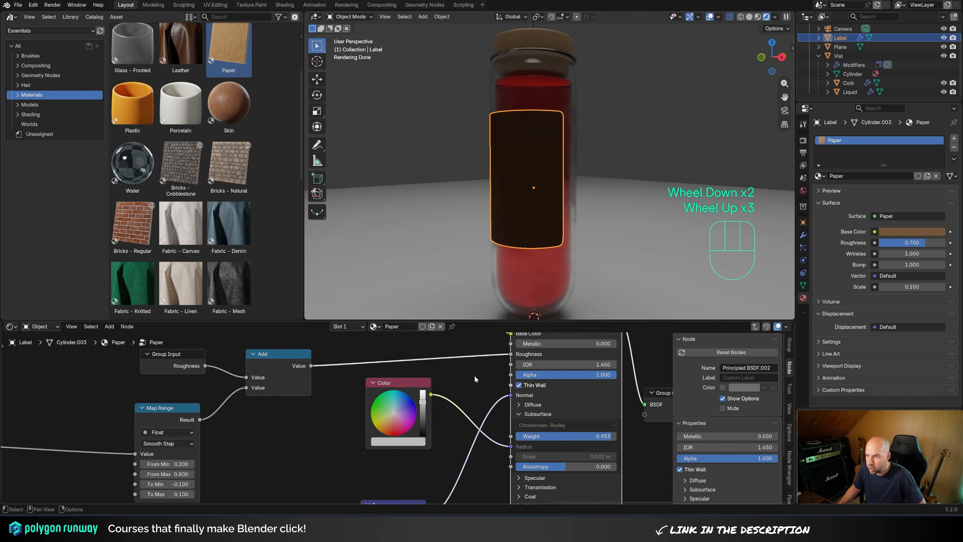
{"action": "middle_click_drag", "start_coordinate": [486, 377], "coordinate": [398, 396]}
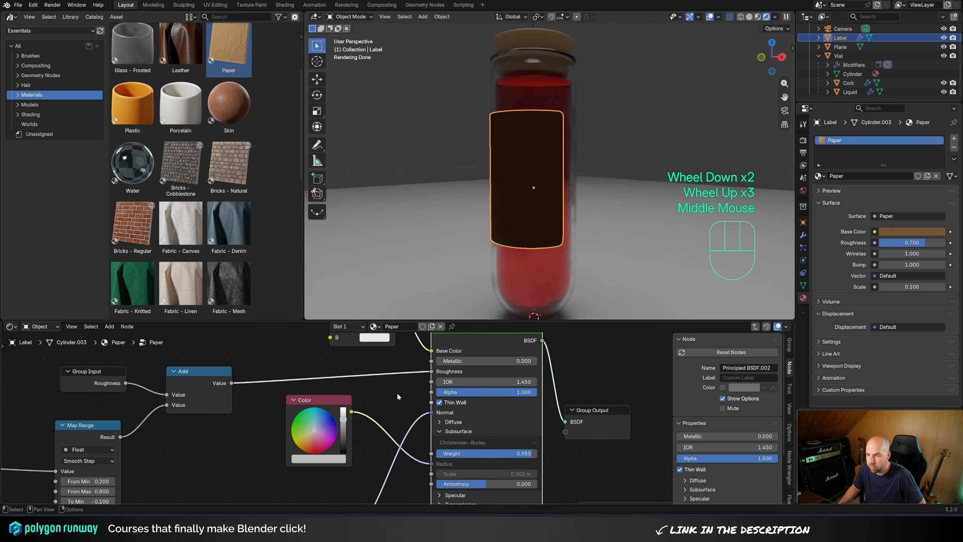
{"action": "left_click", "coordinate": [440, 402]}
Turn off Scene Lights and Scene World in the viewport shading and inspect the Label's paper up close.
{"action": "mouse_move", "coordinate": [575, 190]}
{"action": "middle_mouse_down"}
{"action": "mouse_move", "coordinate": [526, 194]}
{"action": "mouse_move", "coordinate": [582, 186]}
{"action": "middle_mouse_up"}
{"action": "scroll", "coordinate": [508, 182], "scroll_direction": "up", "scroll_amount": 3}
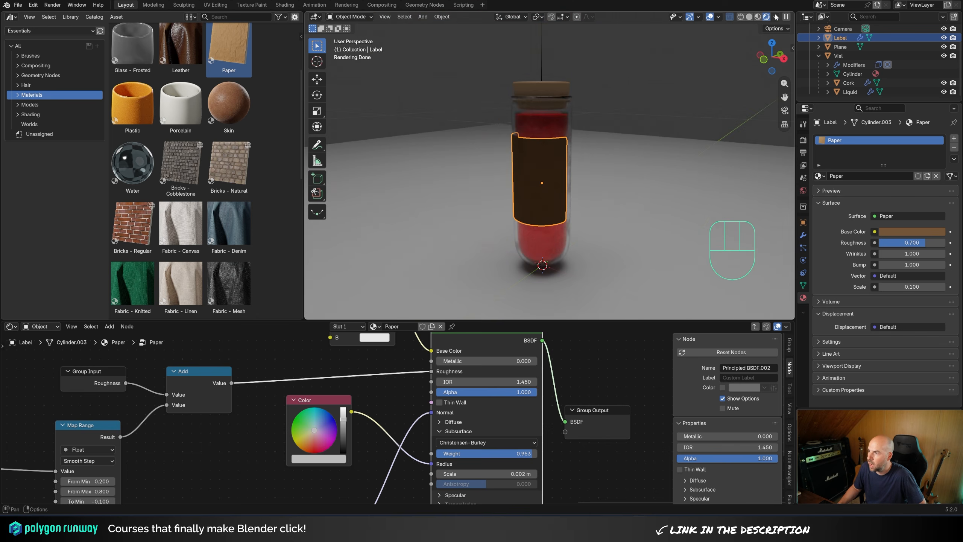
{"action": "left_click", "coordinate": [776, 16]}
{"action": "left_click", "coordinate": [723, 100]}
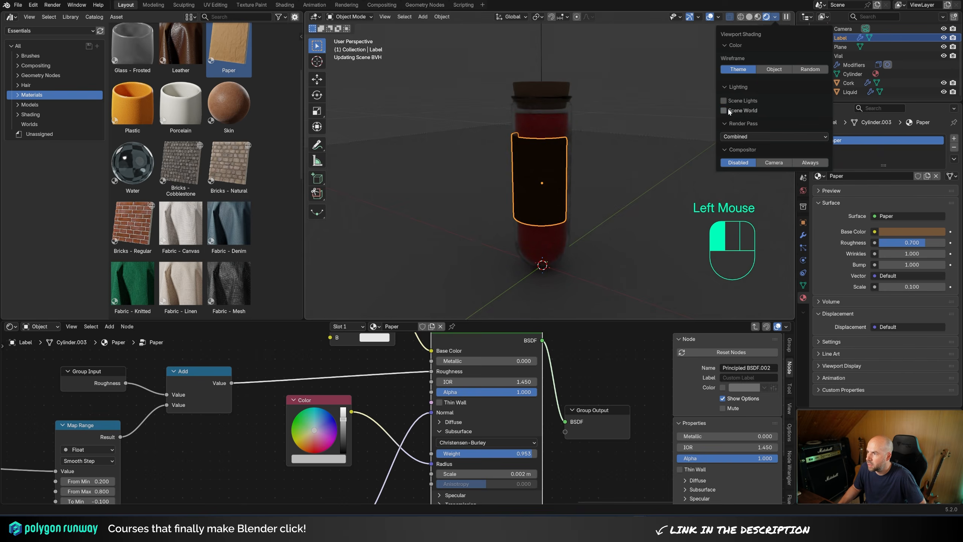
{"action": "left_click", "coordinate": [723, 111]}
{"action": "left_click", "coordinate": [523, 188]}
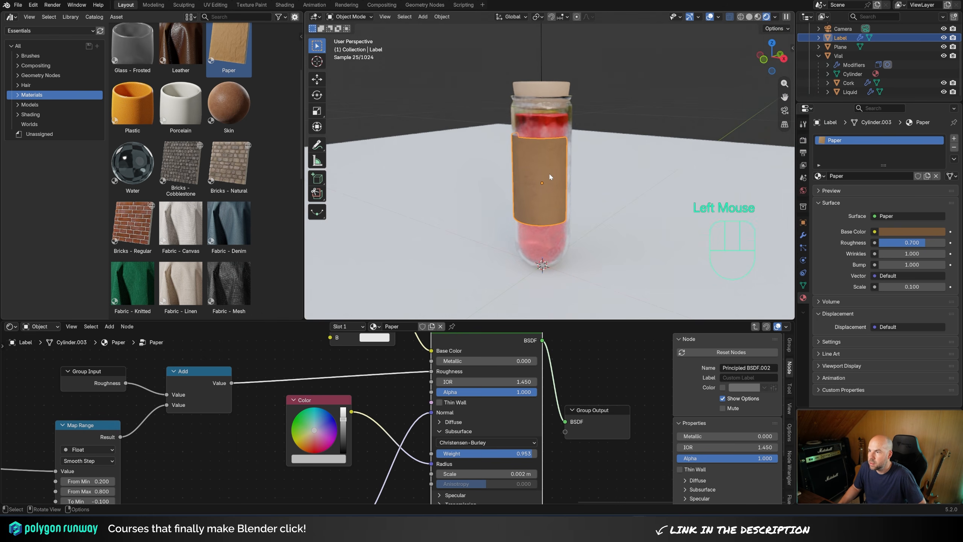
{"action": "scroll", "coordinate": [550, 176], "scroll_direction": "up", "scroll_amount": 2}
{"action": "middle_click_drag", "start_coordinate": [555, 175], "coordinate": [558, 180]}
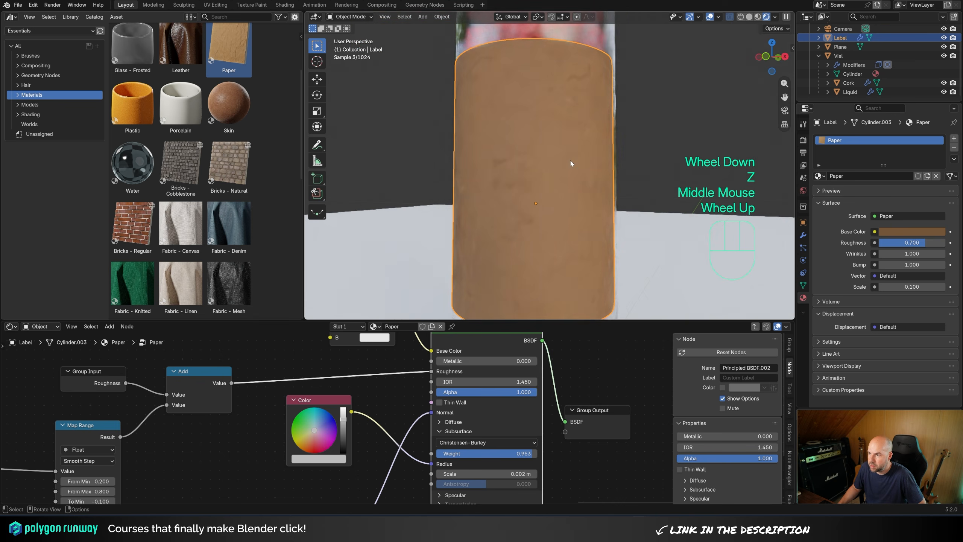
Set the Paper node's roughness to 0.781, wrinkles to 0, bump to 2.4 and base color to hue 0.082, saturation 0.355, value about 0.55.
{"action": "left_click", "coordinate": [393, 385]}
{"action": "key", "text": "Tab"}
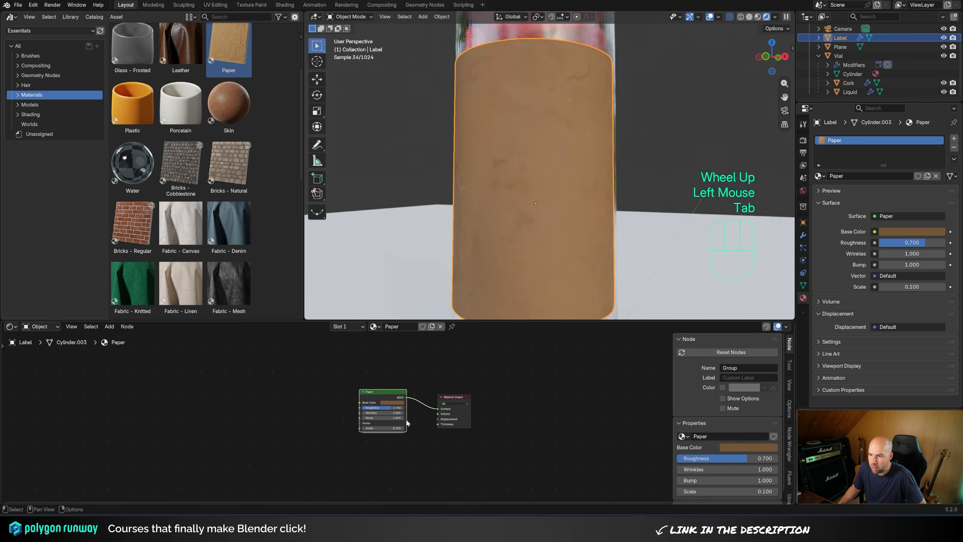
{"action": "scroll", "coordinate": [352, 409], "scroll_direction": "up", "scroll_amount": 3}
{"action": "left_click_drag", "start_coordinate": [352, 408], "coordinate": [375, 397]}
{"action": "left_click", "coordinate": [386, 387]}
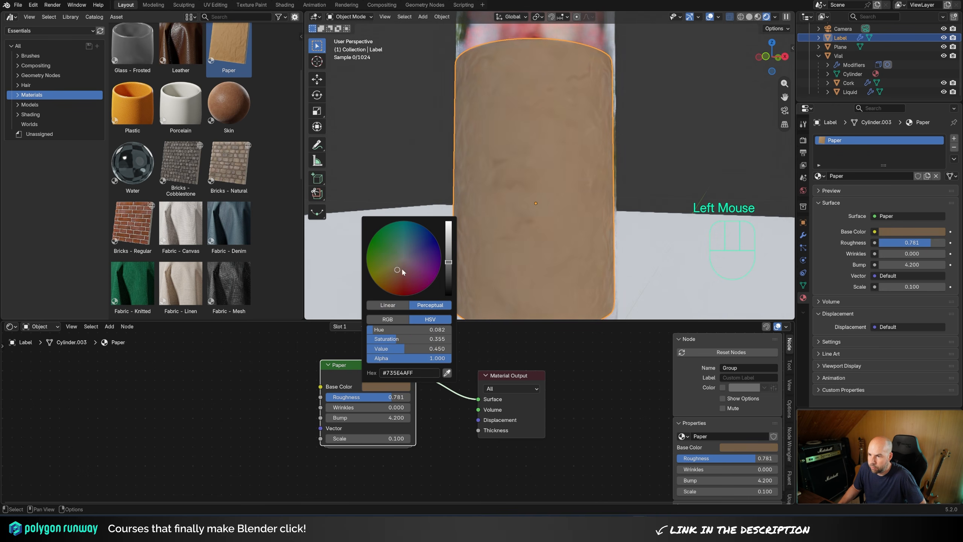
{"action": "left_click_drag", "start_coordinate": [448, 259], "coordinate": [448, 253]}
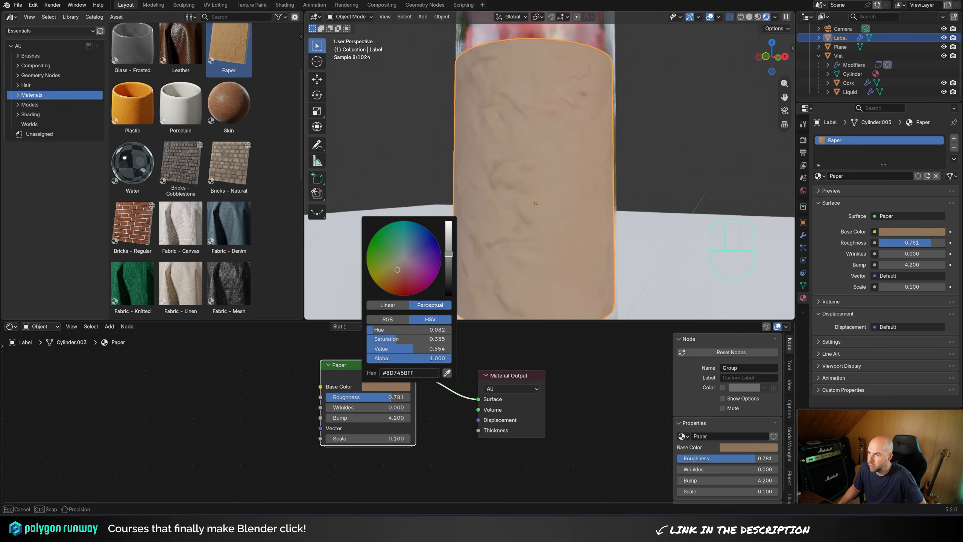
{"action": "left_click_drag", "start_coordinate": [390, 417], "coordinate": [373, 418]}
Enable Thin Wall on the Principled BSDF inside the Paper node group and return to the main material nodes.
{"action": "key", "text": "Tab"}
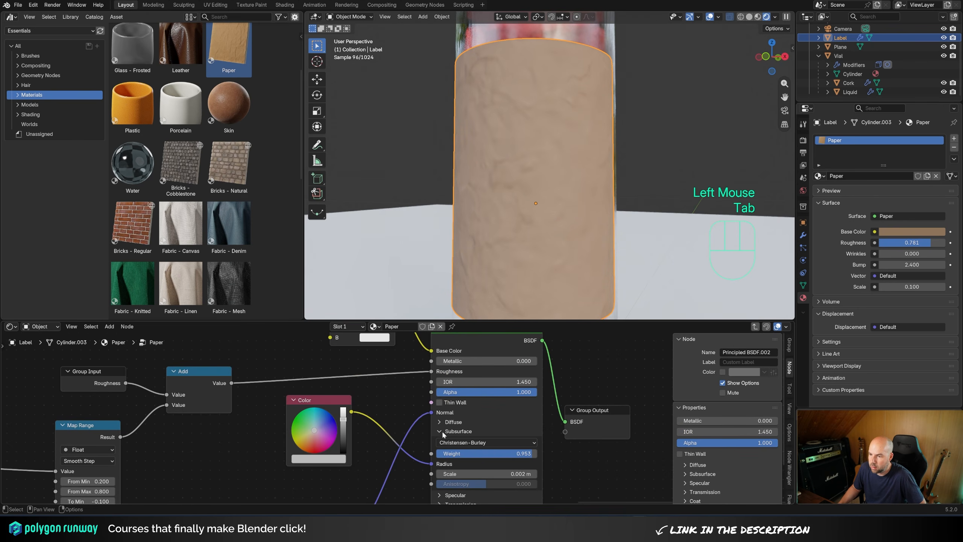
{"action": "left_click", "coordinate": [448, 402]}
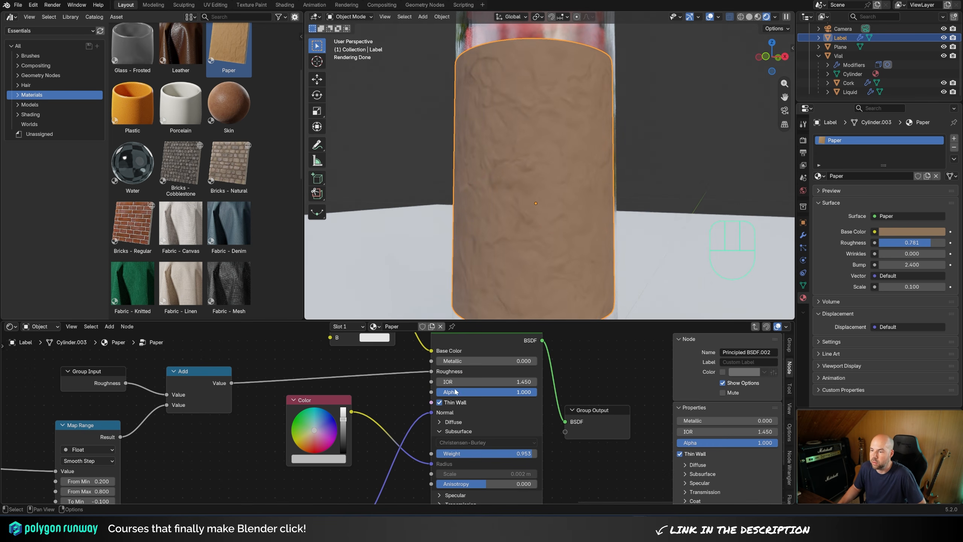
{"action": "key", "text": "Tab"}
Add a point light and raise it along Z to about mid-height inside the vial.
{"action": "scroll", "coordinate": [460, 226], "scroll_direction": "down", "scroll_amount": 5}
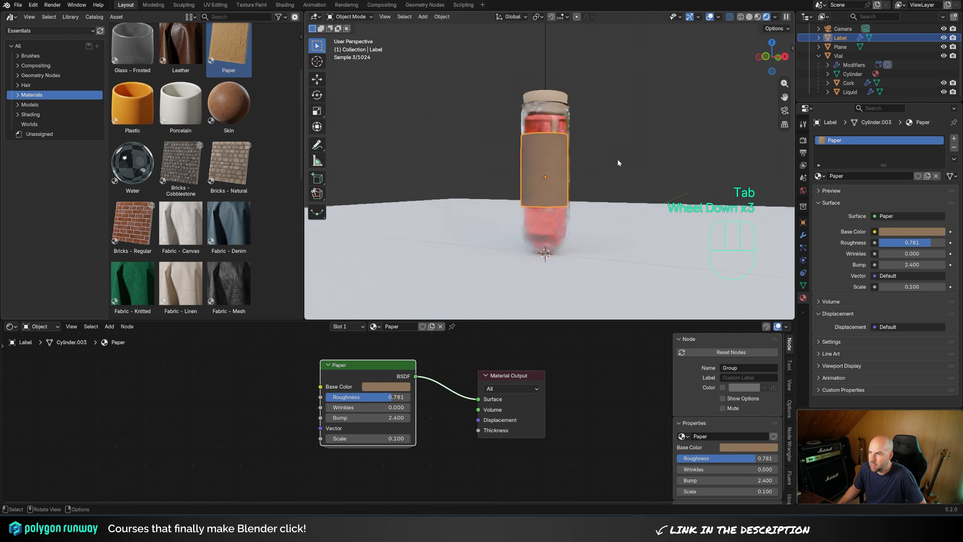
{"action": "key", "text": "shift+a"}
{"action": "mouse_move", "coordinate": [545, 233]}
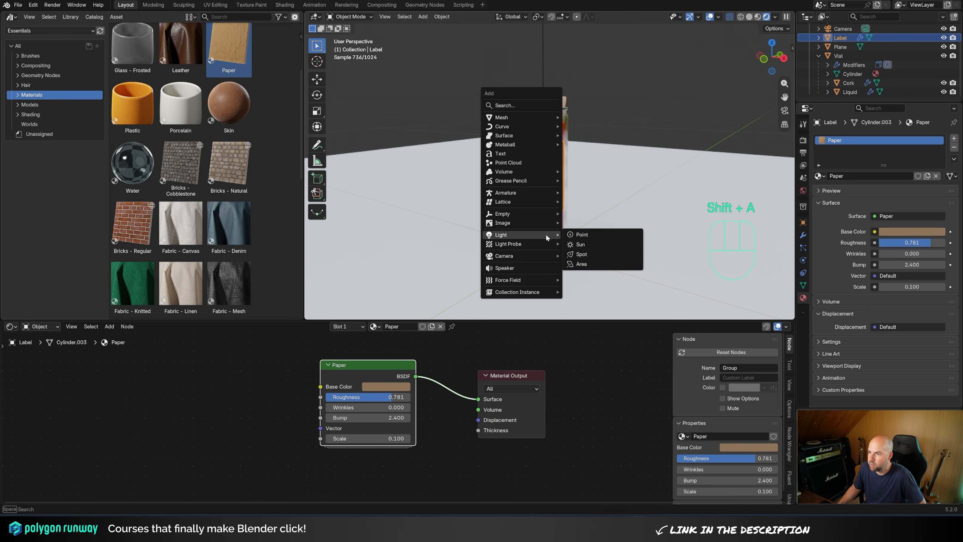
{"action": "left_click", "coordinate": [583, 235]}
{"action": "key", "text": "g"}
{"action": "key", "text": "z"}
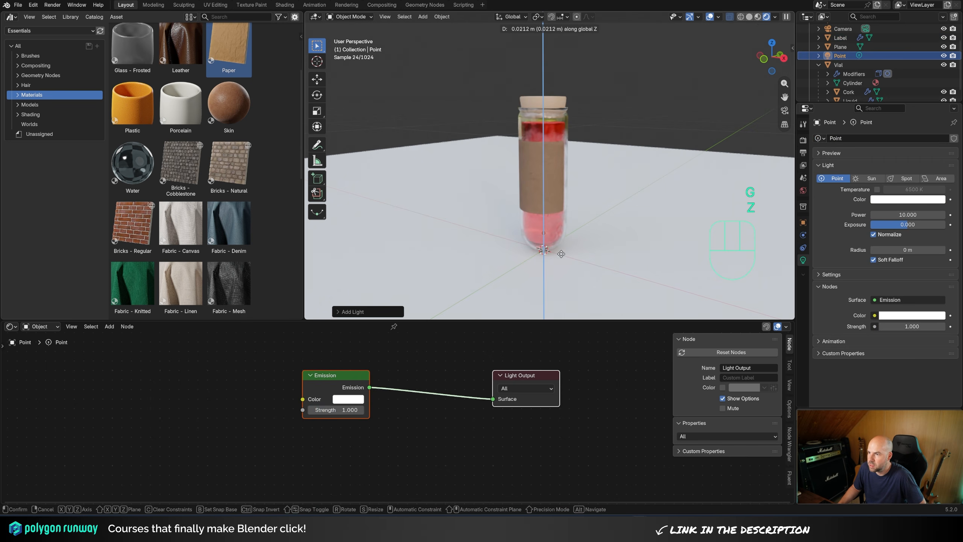
{"action": "left_click", "coordinate": [562, 199]}
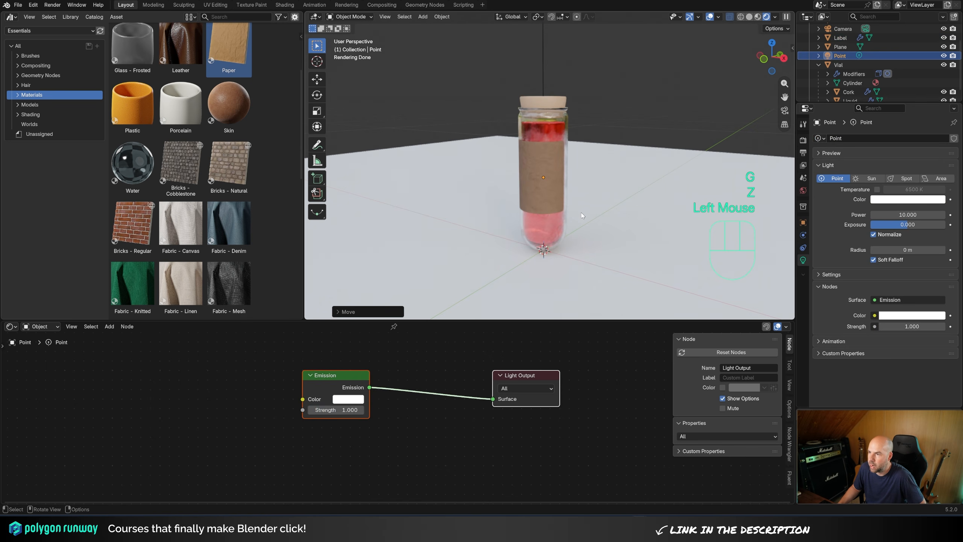
Enable Scene Lights and Scene World in the viewport shading and view the vial lit from inside.
{"action": "left_click", "coordinate": [775, 16]}
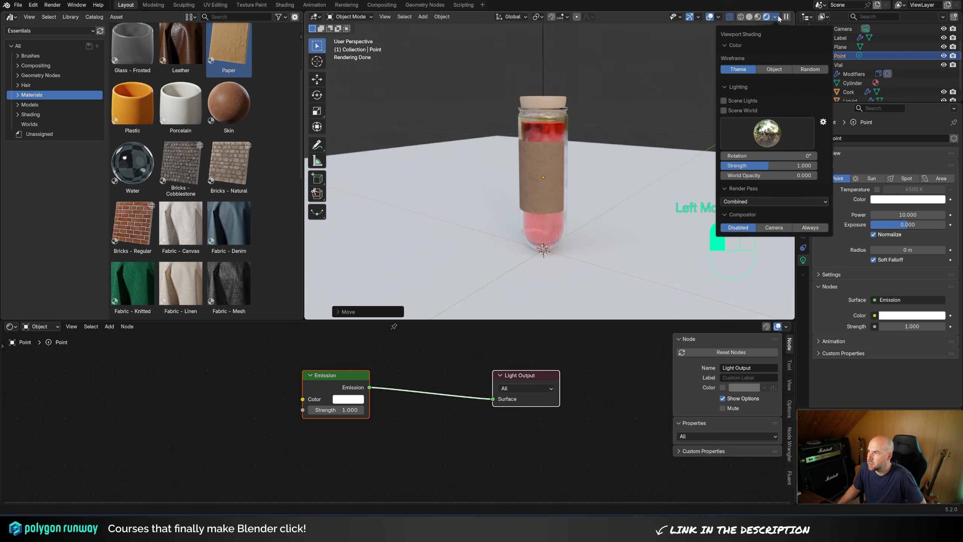
{"action": "left_click", "coordinate": [735, 100]}
{"action": "left_click", "coordinate": [735, 110]}
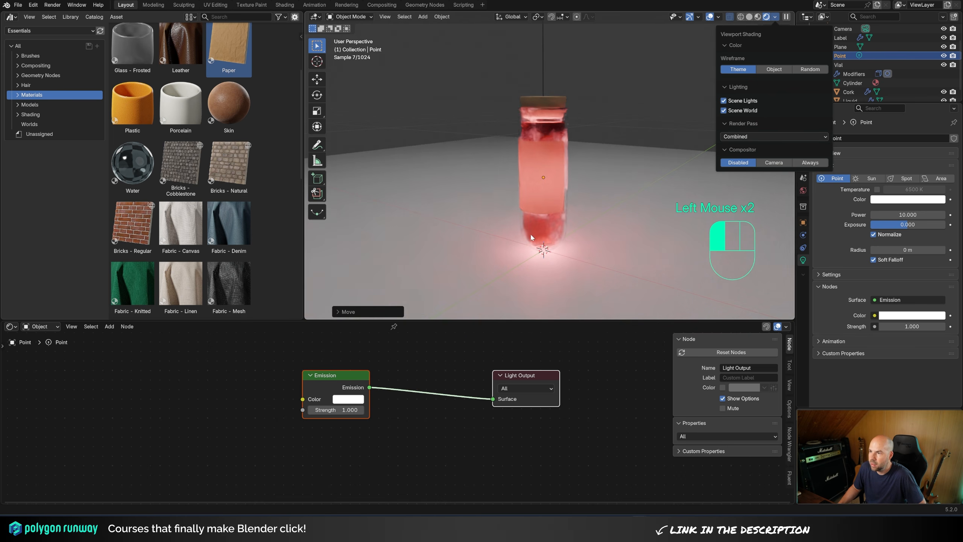
{"action": "scroll", "coordinate": [571, 201], "scroll_direction": "up", "scroll_amount": 2}
{"action": "mouse_move", "coordinate": [572, 202]}
{"action": "middle_mouse_down"}
{"action": "mouse_move", "coordinate": [522, 194]}
{"action": "mouse_move", "coordinate": [503, 242]}
{"action": "mouse_move", "coordinate": [537, 241]}
{"action": "mouse_move", "coordinate": [568, 172]}
{"action": "middle_mouse_up"}
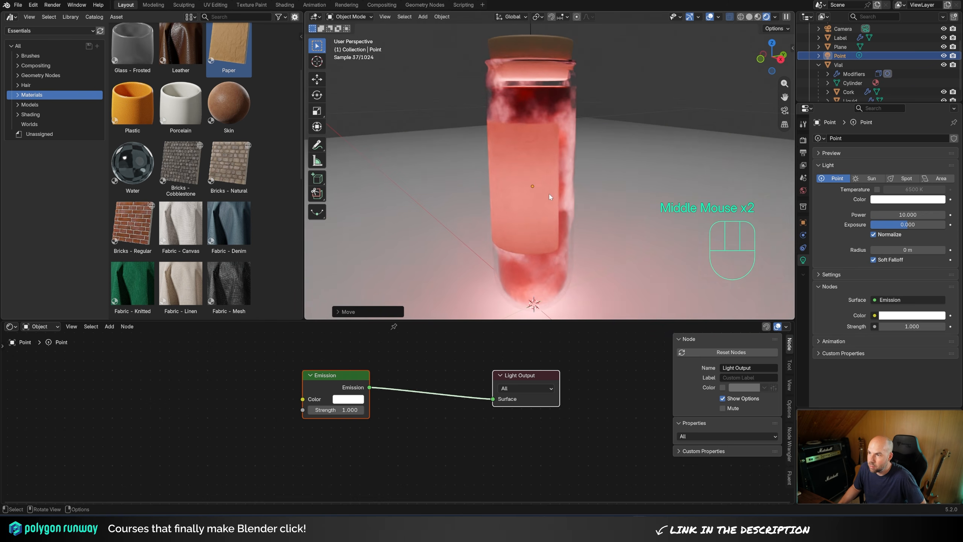
Parent the point light to the Vial using the Object option.
{"action": "left_click", "coordinate": [575, 94], "text": "shift"}
{"action": "key", "text": "ctrl+p"}
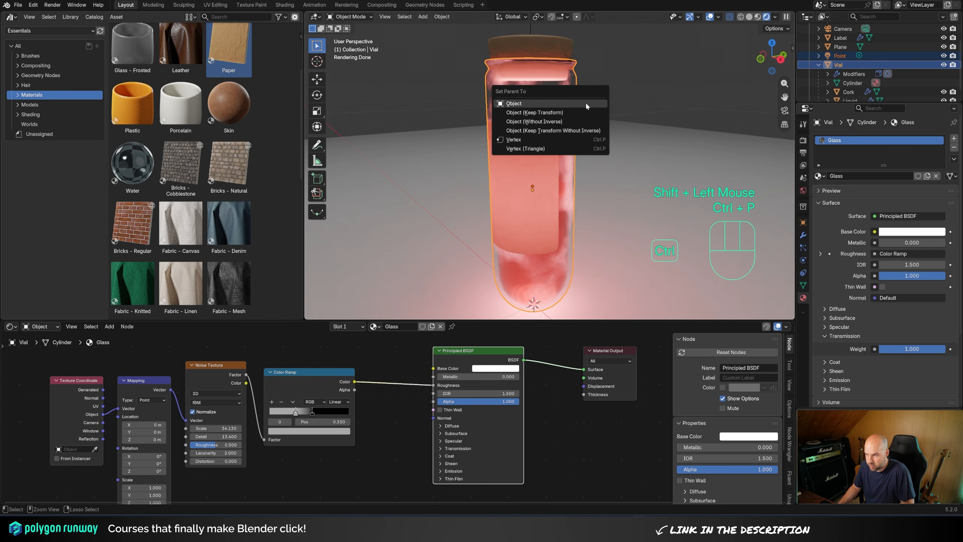
{"action": "left_click", "coordinate": [562, 100]}
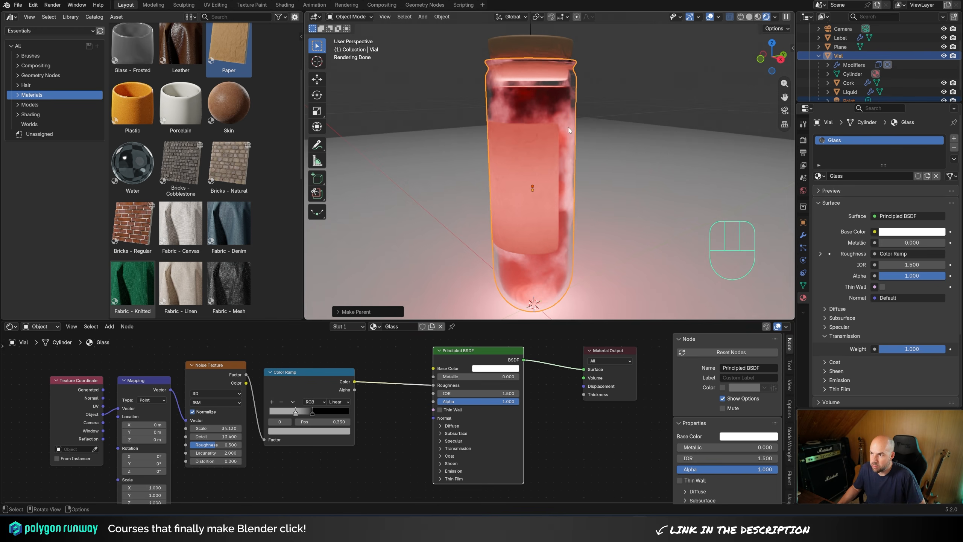
Darken the first Color Ramp stop driving the Glass roughness and set the Glass base color to grey with value about 0.75.
{"action": "double_click", "coordinate": [295, 414]}
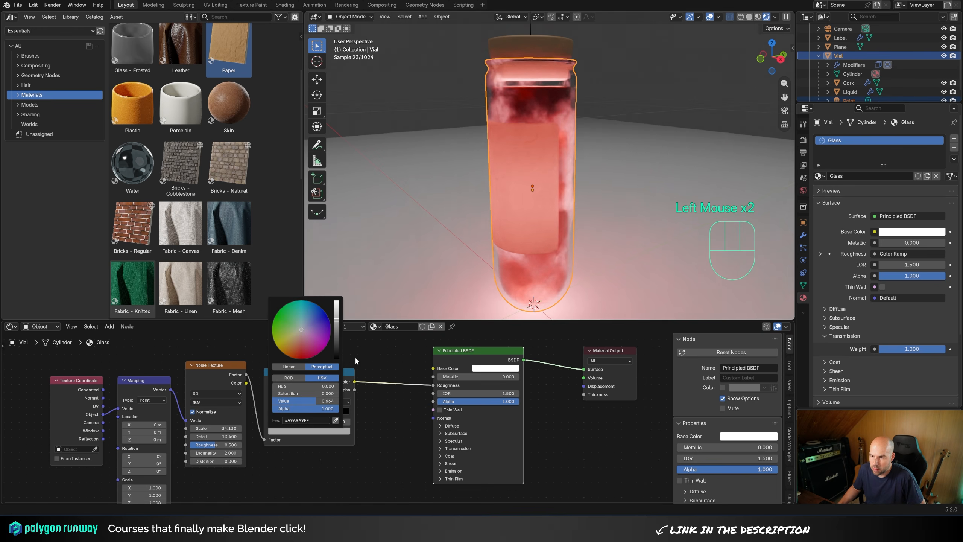
{"action": "left_click_drag", "start_coordinate": [338, 325], "coordinate": [336, 334]}
{"action": "double_click", "coordinate": [495, 368]}
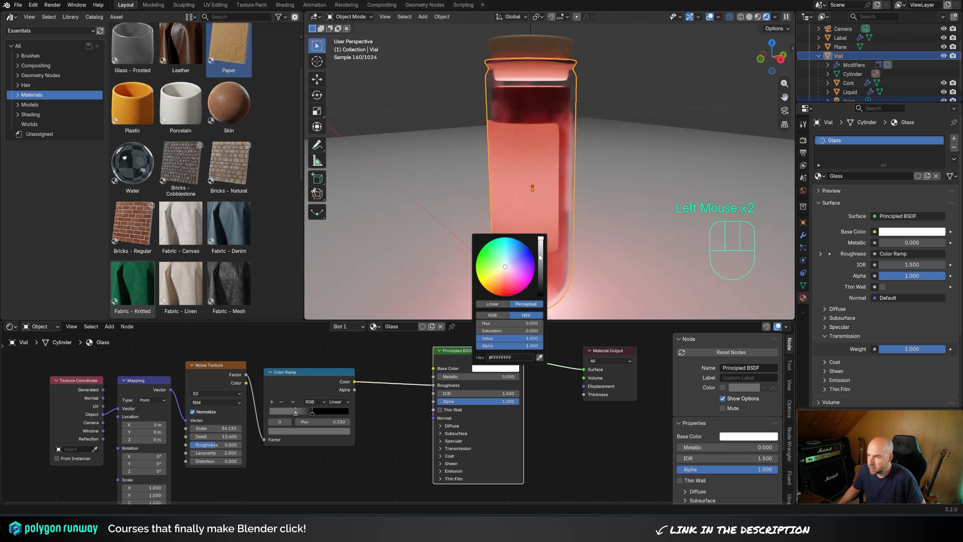
{"action": "left_click_drag", "start_coordinate": [540, 256], "coordinate": [540, 251]}
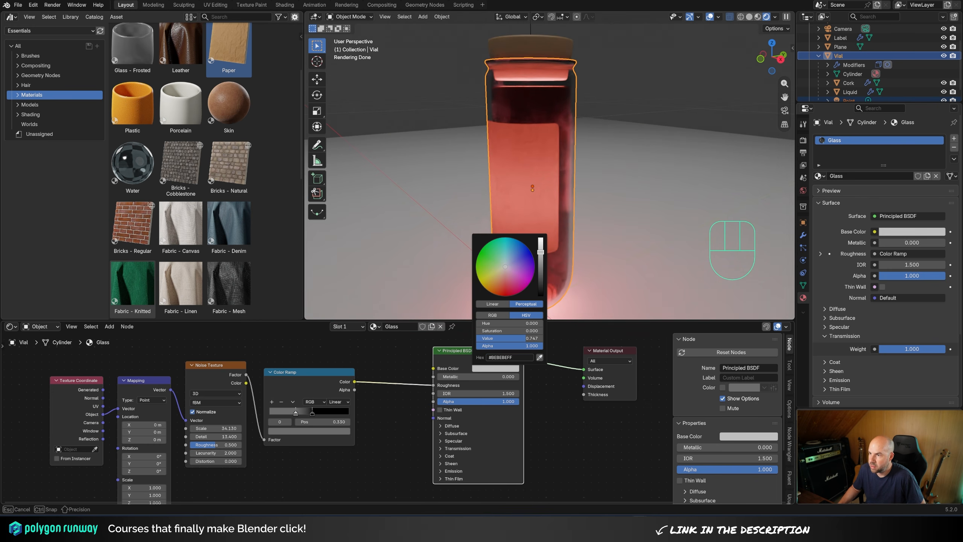
Lighten the Glass base color slightly to a grey with value about 0.77.
{"action": "left_click_drag", "start_coordinate": [540, 251], "coordinate": [542, 250]}
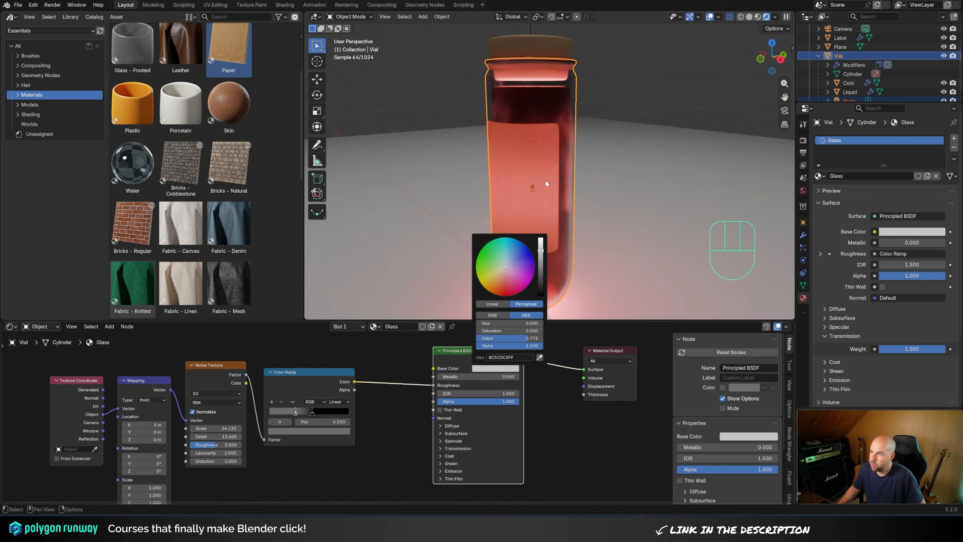
Switch Thin Wall off and back on in the Principled BSDF inside the Label's Paper node group to compare its translucency.
{"action": "left_click", "coordinate": [501, 155]}
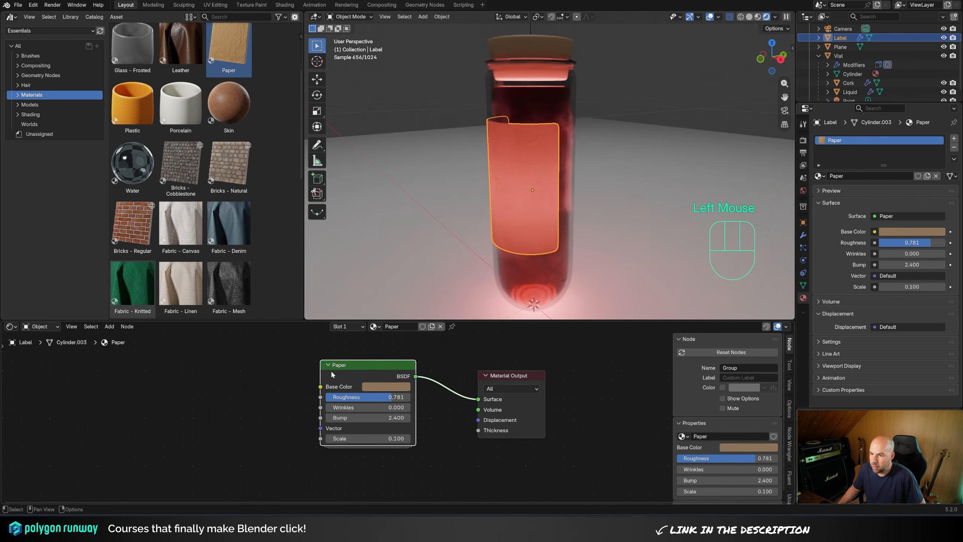
{"action": "left_click", "coordinate": [443, 395]}
{"action": "key", "text": "Tab"}
{"action": "left_click", "coordinate": [441, 403]}
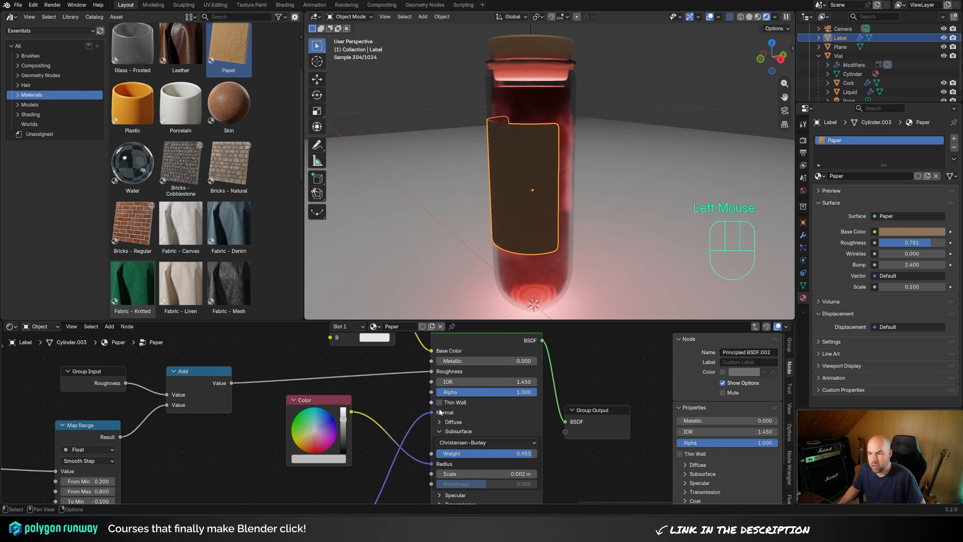
{"action": "left_click", "coordinate": [440, 403]}
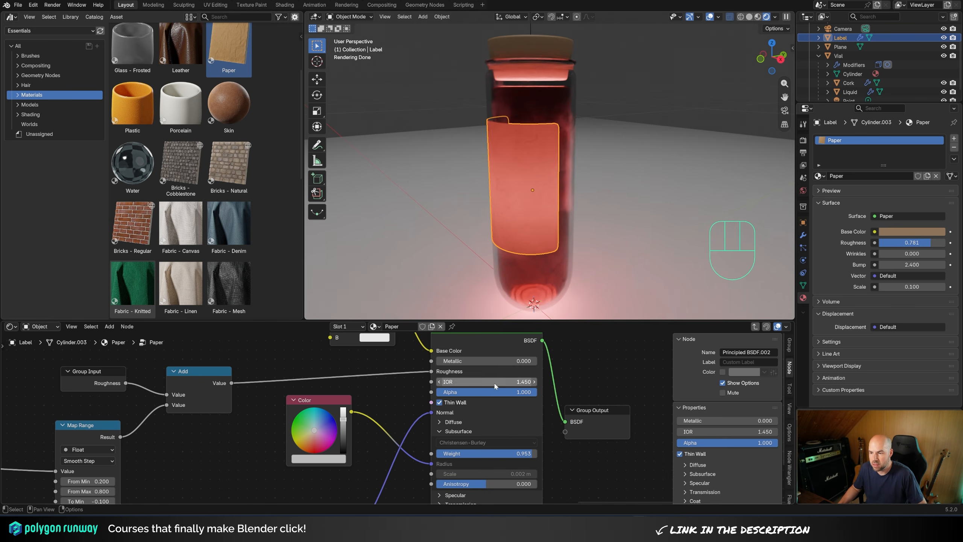
{"action": "scroll", "coordinate": [474, 404], "scroll_direction": "down", "scroll_amount": 1}
{"action": "double_click", "coordinate": [544, 147]}
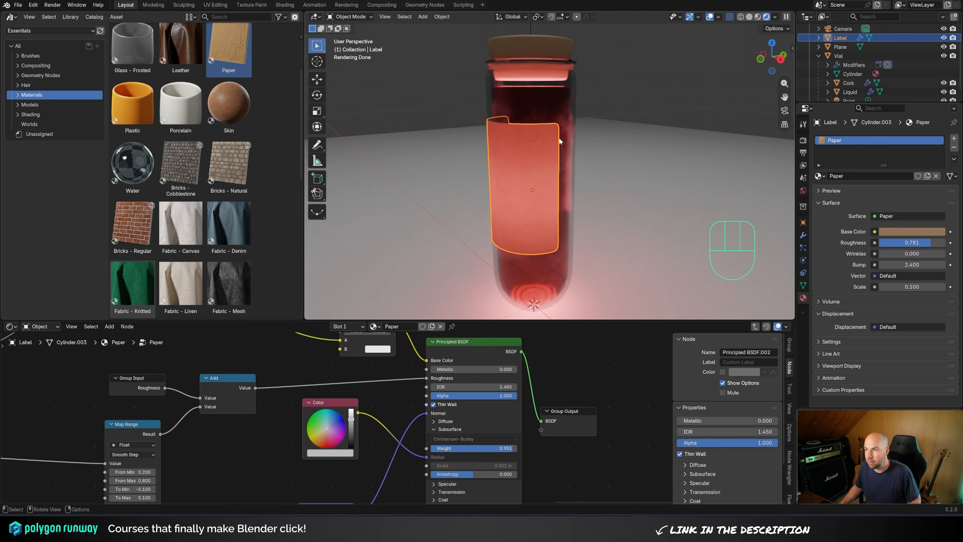
{"action": "key", "text": "Tab"}
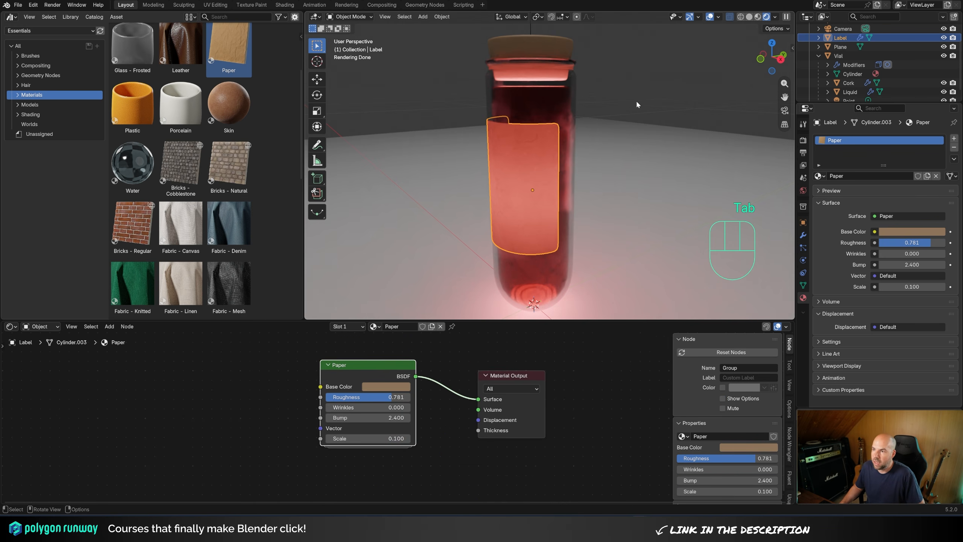
Apply the Forest world from the Essentials asset library to the scene.
{"action": "left_click", "coordinate": [30, 125]}
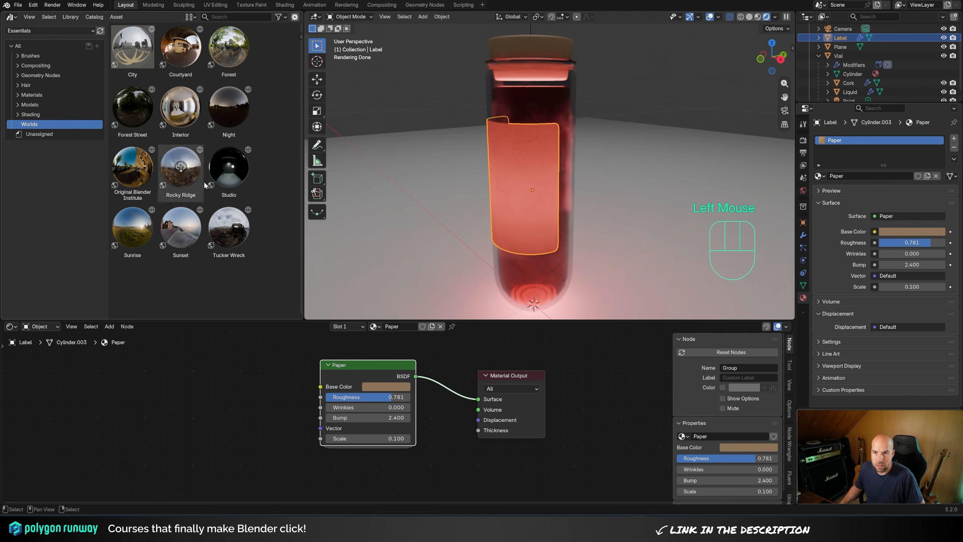
{"action": "left_click_drag", "start_coordinate": [232, 50], "coordinate": [446, 88]}
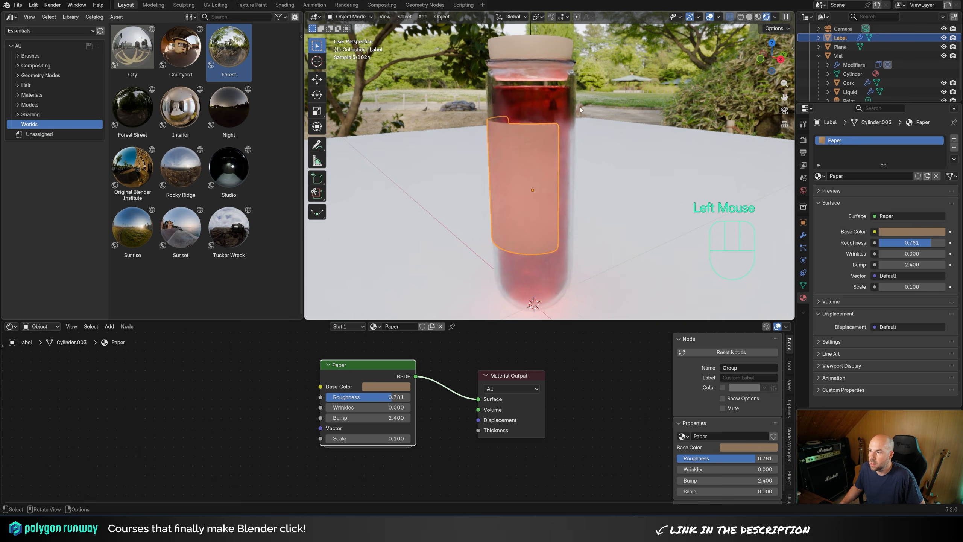
{"action": "scroll", "coordinate": [635, 111], "scroll_direction": "down", "scroll_amount": 2}
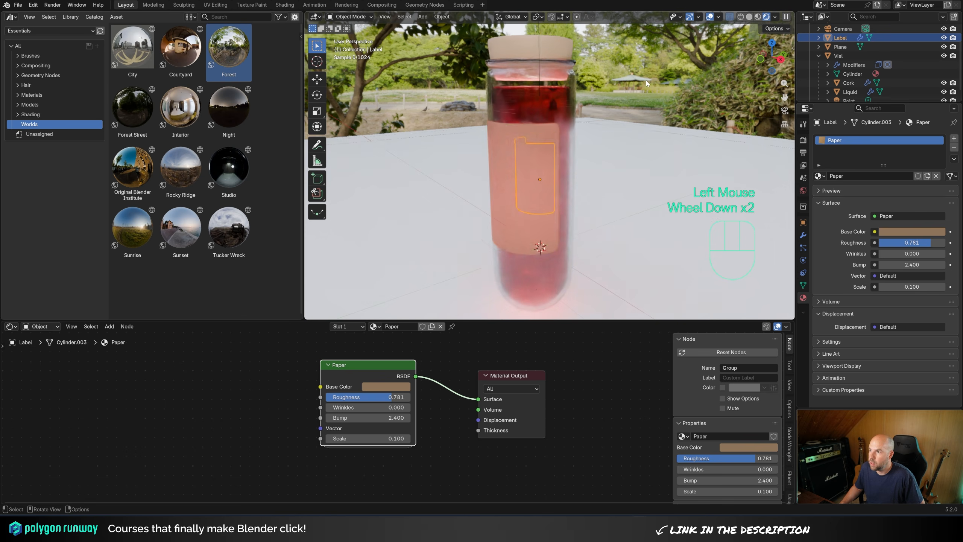
Show the World shader nodes, make the Forest world editable and set its Background strength to 0.1.
{"action": "left_click", "coordinate": [78, 380]}
{"action": "left_click", "coordinate": [41, 327]}
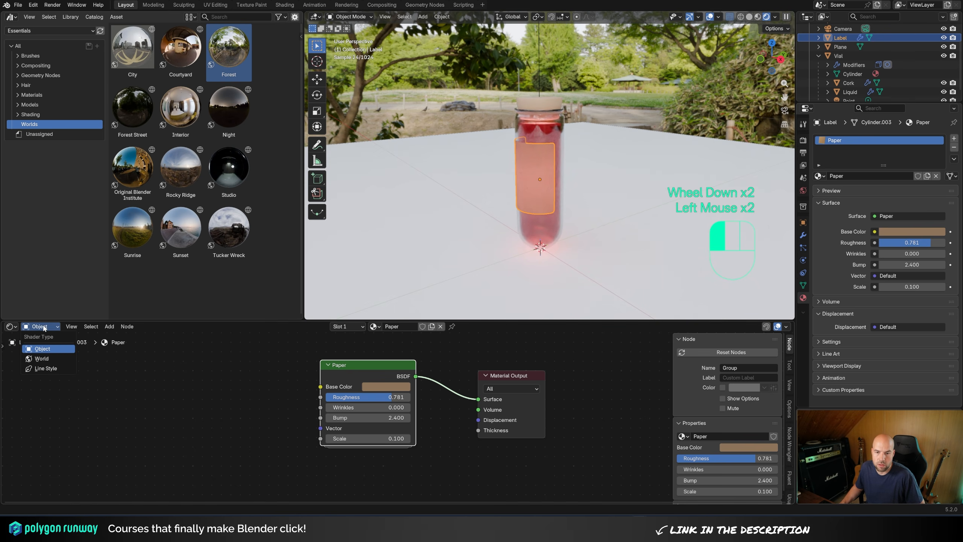
{"action": "left_click", "coordinate": [43, 358]}
{"action": "middle_click_drag", "start_coordinate": [466, 415], "coordinate": [375, 481]}
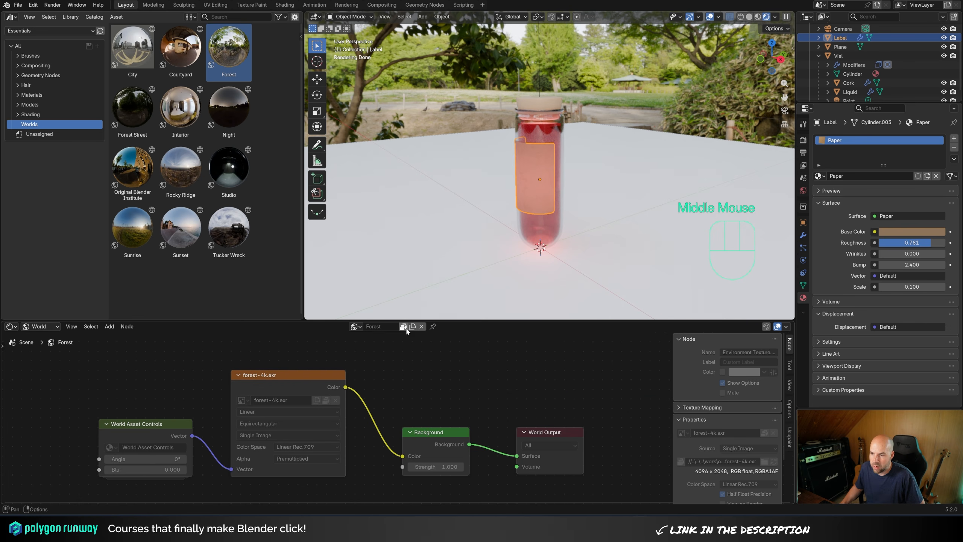
{"action": "left_click", "coordinate": [469, 415]}
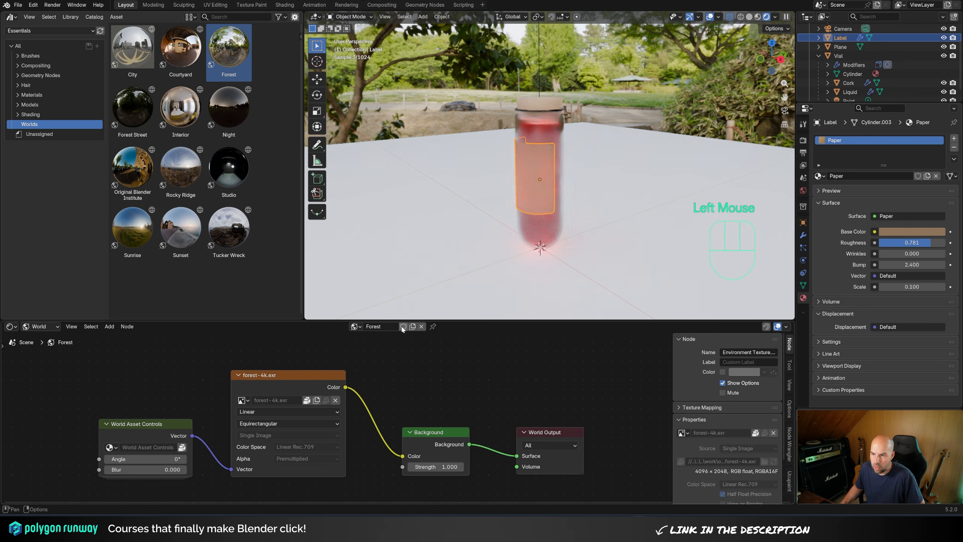
{"action": "middle_click_drag", "start_coordinate": [469, 414], "coordinate": [493, 392]}
{"action": "scroll", "coordinate": [493, 393], "scroll_direction": "up", "scroll_amount": 2}
{"action": "left_click", "coordinate": [483, 447]}
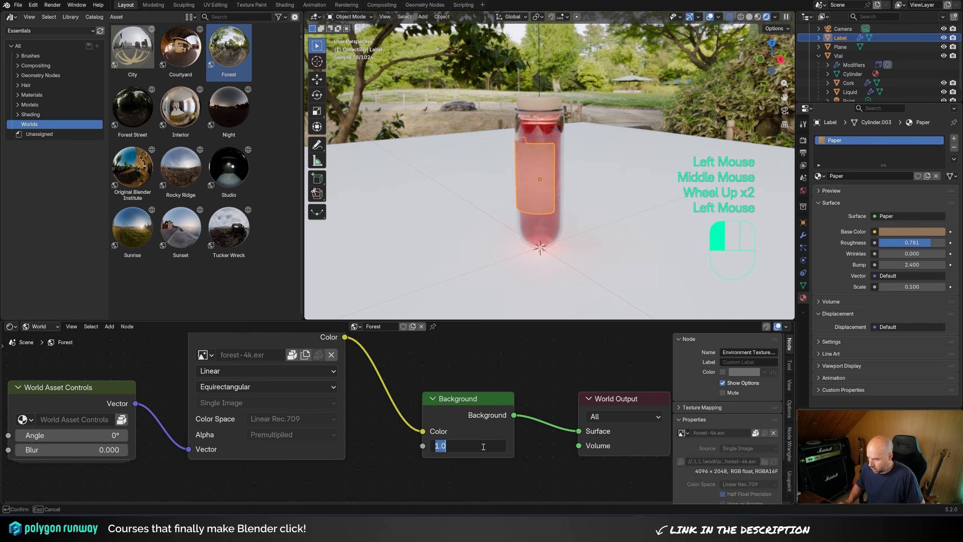
{"action": "type", "text": "0.1"}
{"action": "key", "text": "Return"}
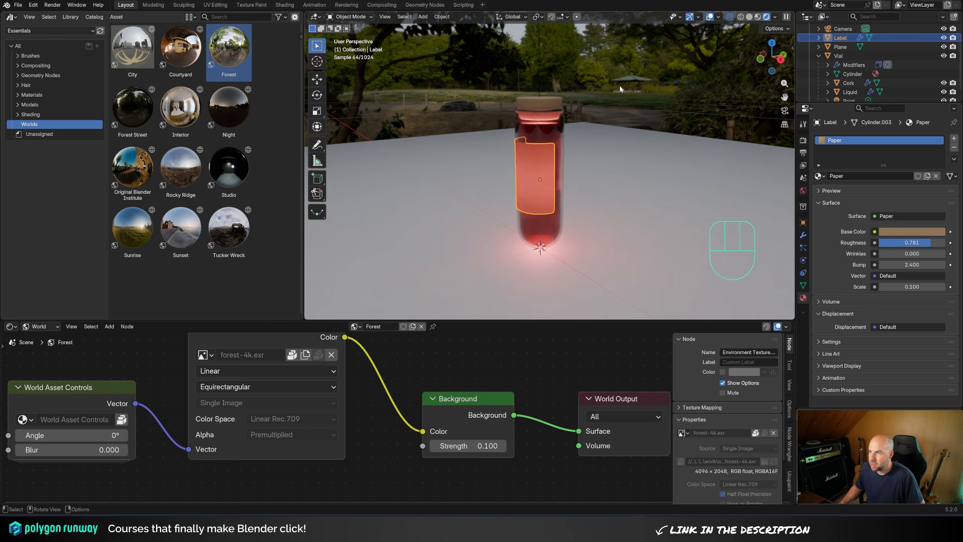
{"action": "middle_click_drag", "start_coordinate": [619, 84], "coordinate": [618, 93]}
{"action": "middle_click_drag", "start_coordinate": [615, 127], "coordinate": [675, 123]}
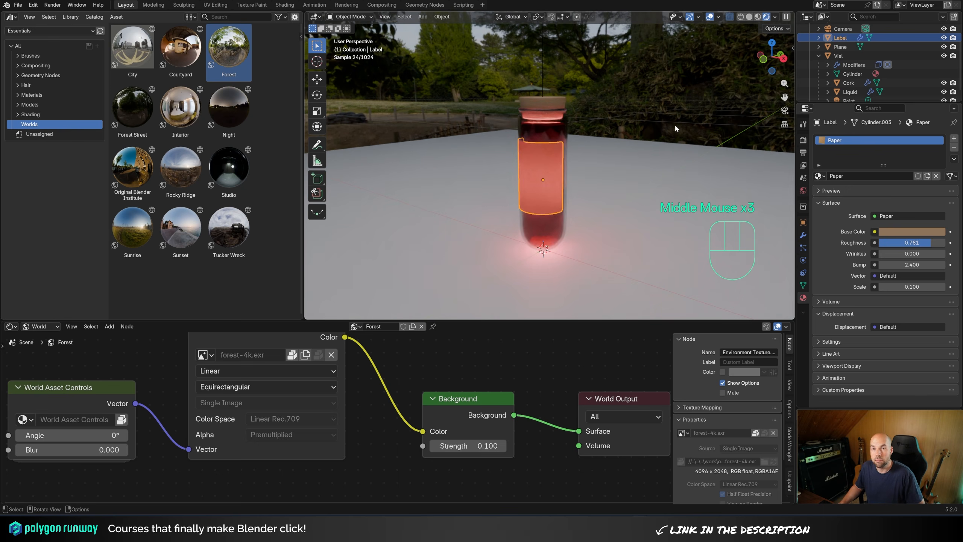
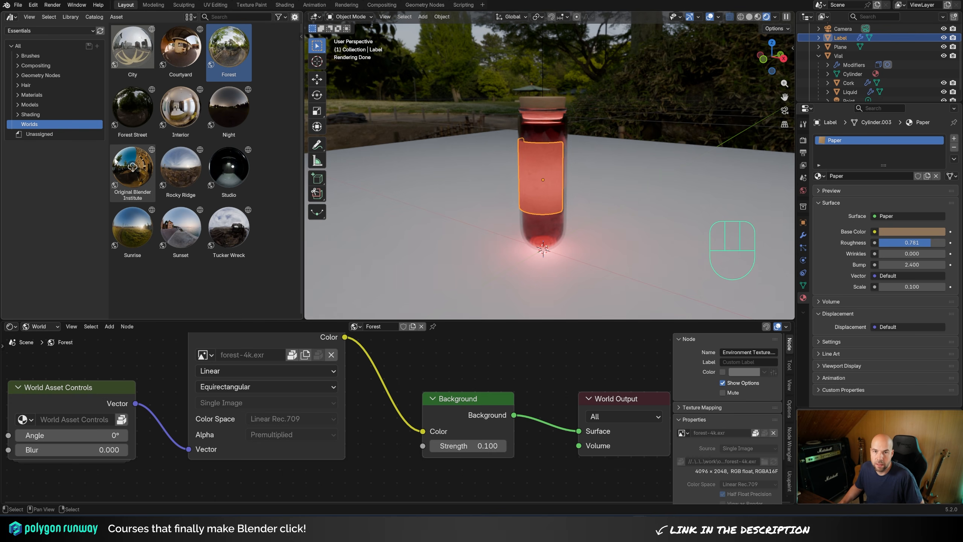
Apply the rough_wood material from the Poly Haven library's Wood textures to the floor plane.
{"action": "left_click", "coordinate": [34, 95]}
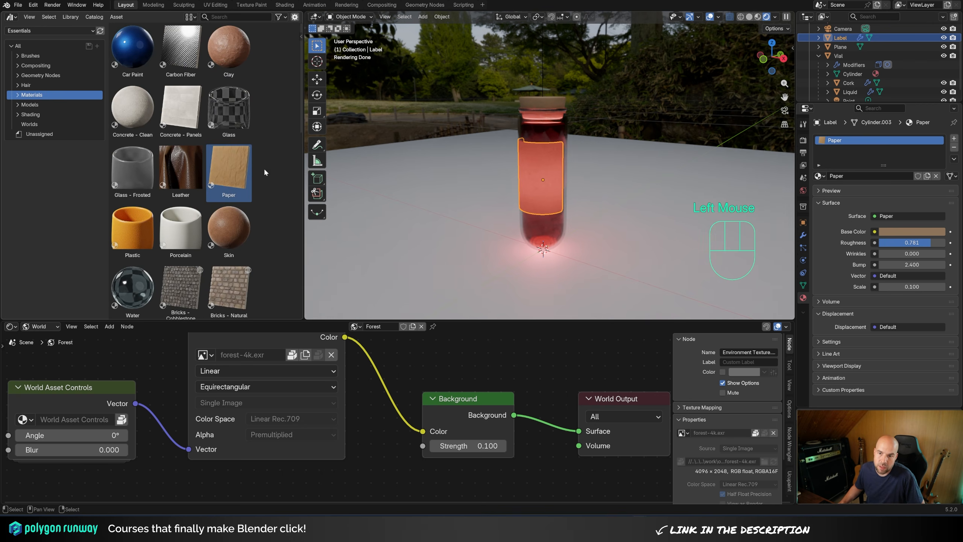
{"action": "scroll", "coordinate": [292, 211], "scroll_direction": "down", "scroll_amount": 5}
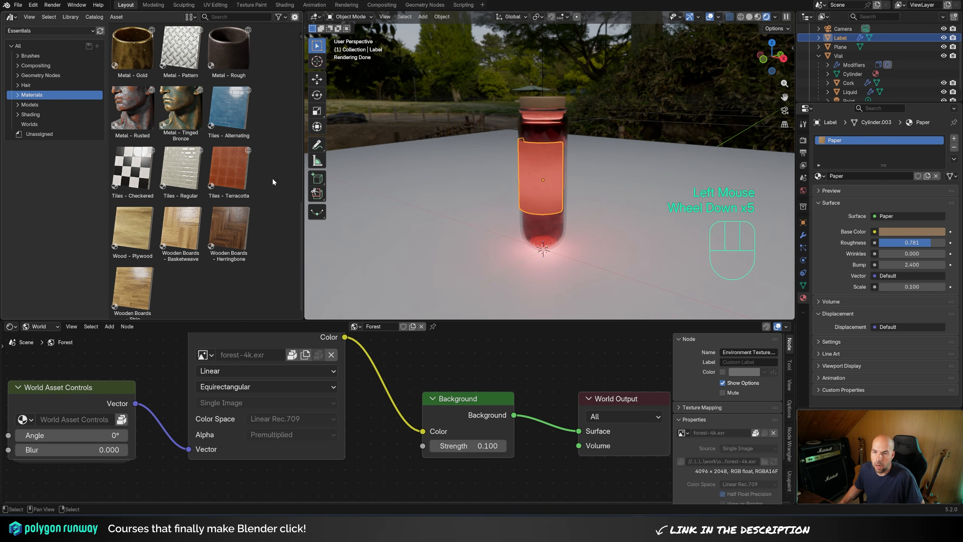
{"action": "mouse_move", "coordinate": [235, 171]}
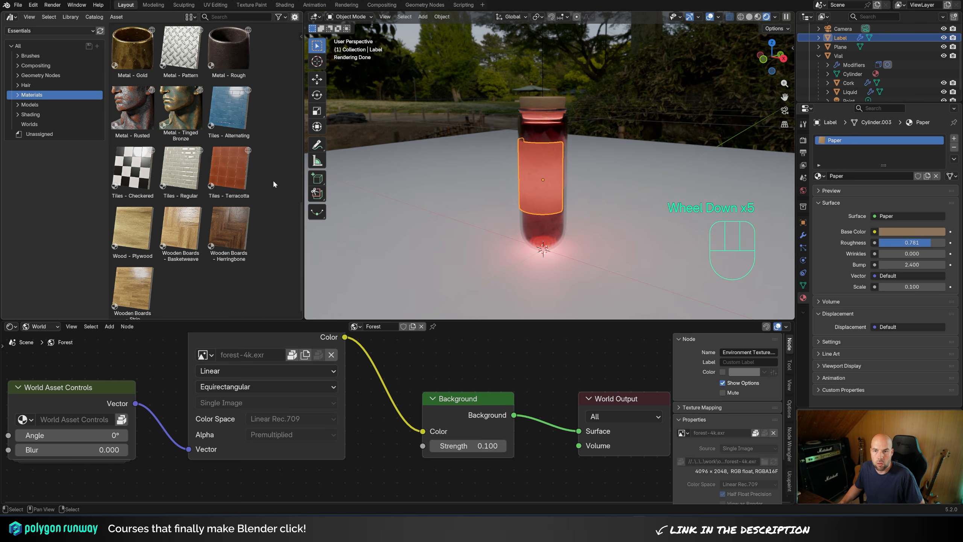
{"action": "left_click", "coordinate": [36, 30]}
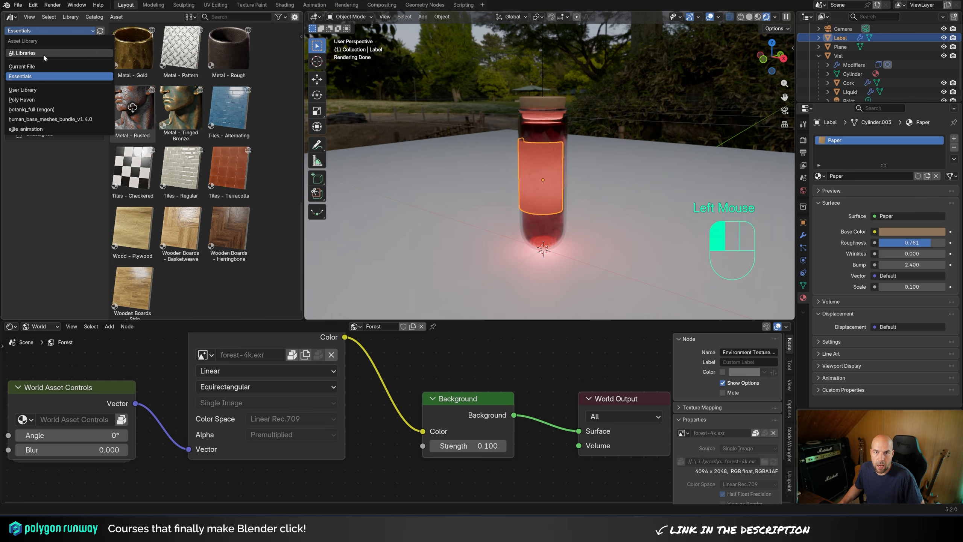
{"action": "left_click", "coordinate": [33, 98]}
{"action": "left_click", "coordinate": [17, 75]}
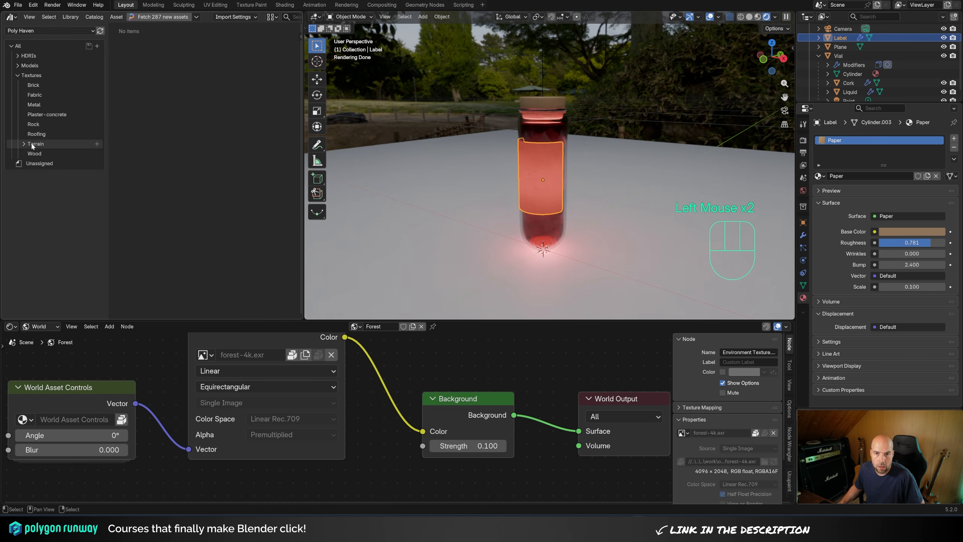
{"action": "left_click", "coordinate": [27, 153]}
{"action": "scroll", "coordinate": [243, 201], "scroll_direction": "down", "scroll_amount": 16}
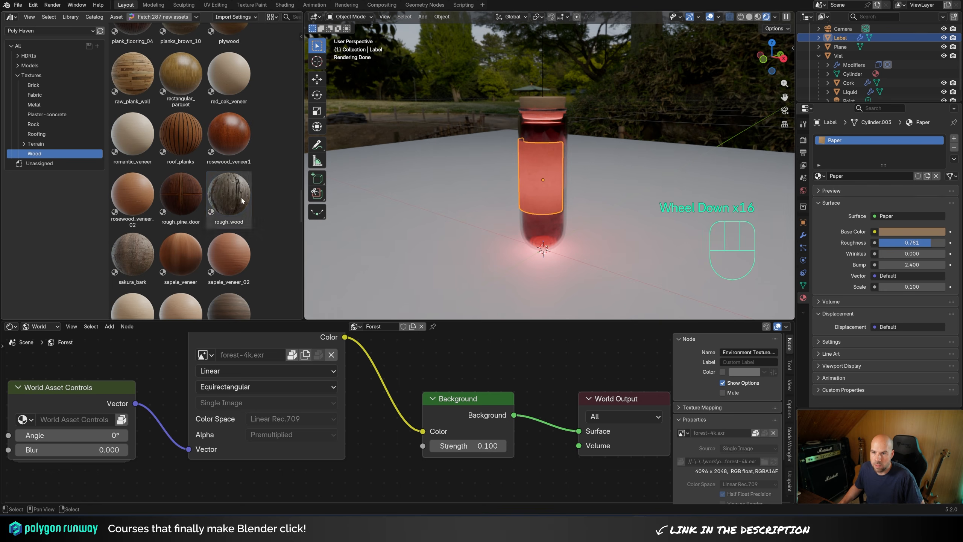
{"action": "left_click_drag", "start_coordinate": [242, 200], "coordinate": [434, 232]}
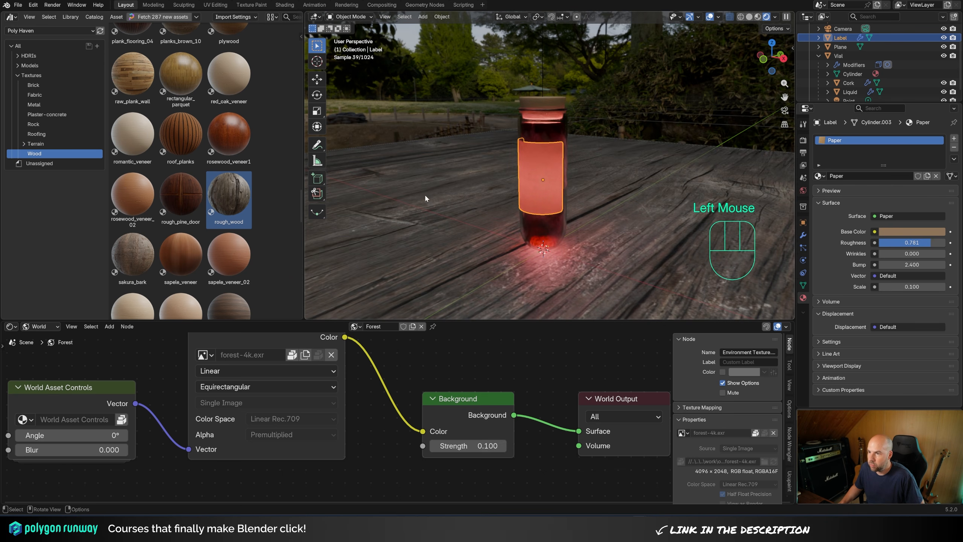
Fix the texture scale of the floor plane's rough_wood material using its Poly Haven asset options.
{"action": "left_click", "coordinate": [440, 184]}
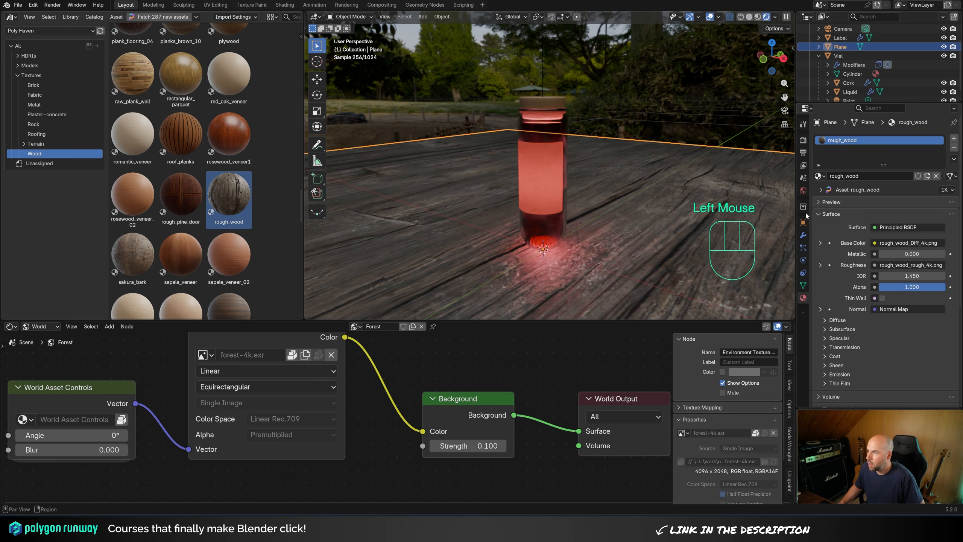
{"action": "left_click", "coordinate": [838, 193]}
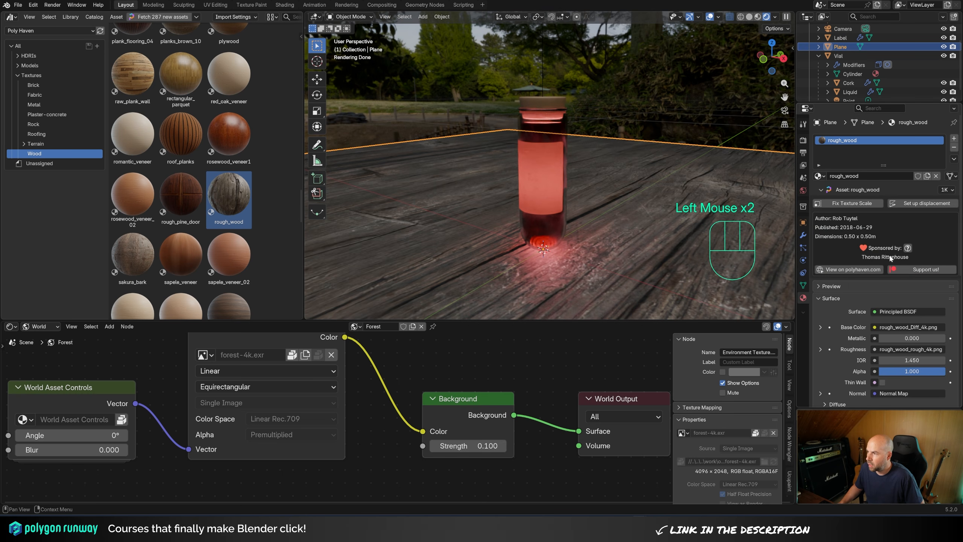
{"action": "left_click", "coordinate": [844, 204]}
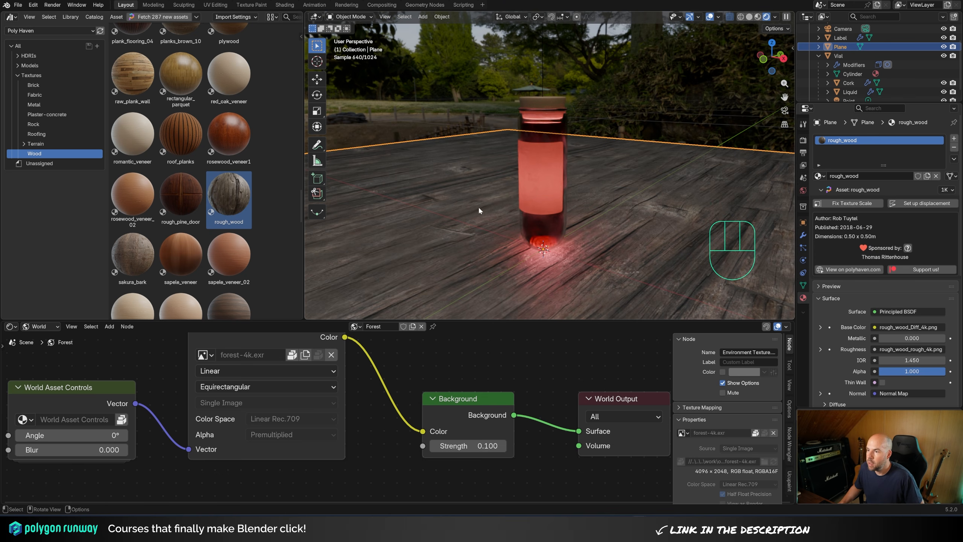
{"action": "middle_click_drag", "start_coordinate": [479, 207], "coordinate": [536, 230]}
{"action": "middle_click_drag", "start_coordinate": [628, 205], "coordinate": [553, 227]}
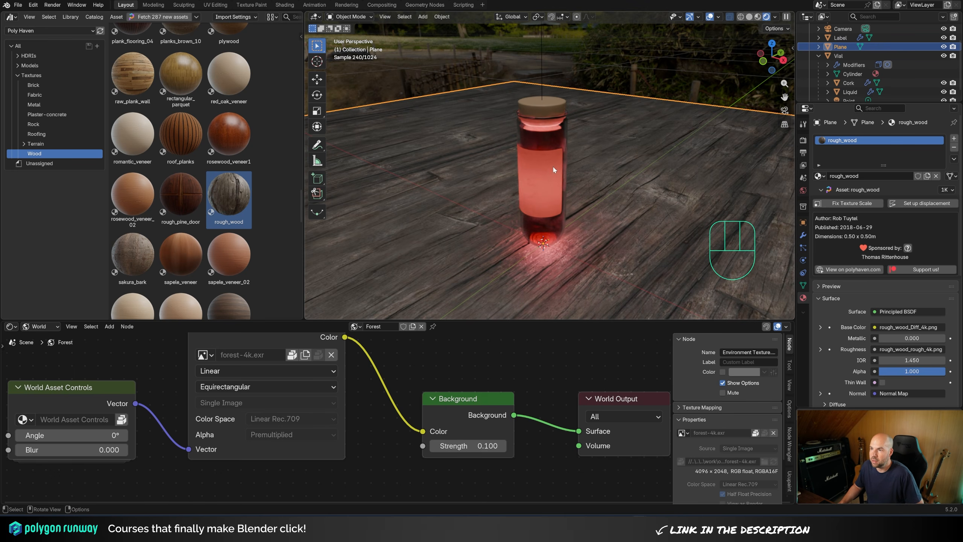
Replace the asset browser with the UV Editor and show the Label's Paper material in the shader editor.
{"action": "left_click", "coordinate": [11, 17]}
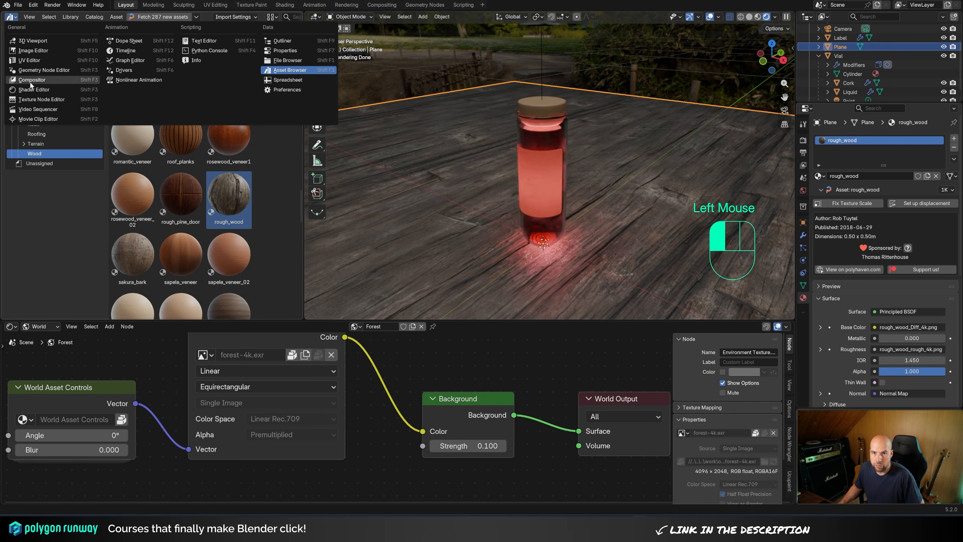
{"action": "left_click", "coordinate": [30, 59]}
{"action": "left_click", "coordinate": [527, 176]}
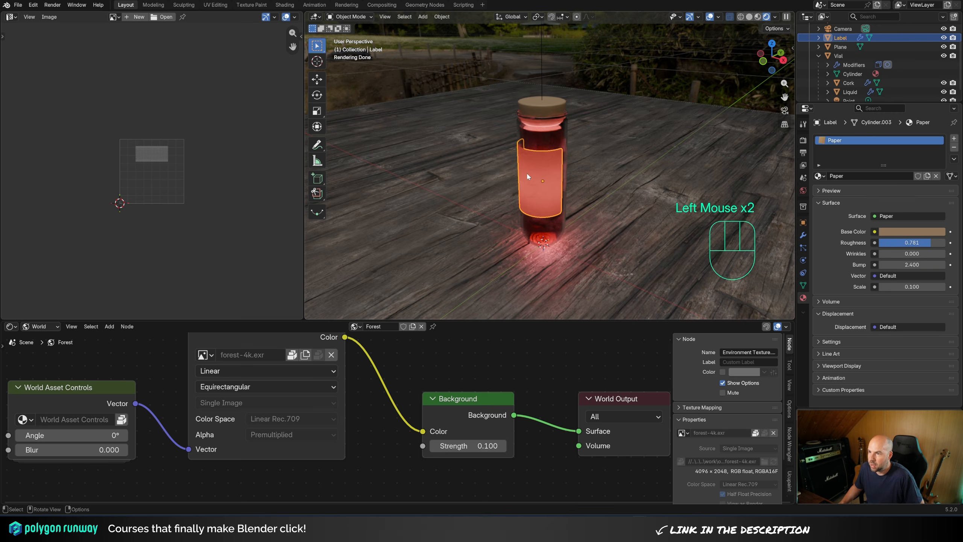
{"action": "key", "text": "Tab"}
{"action": "key", "text": "ctrl+z"}
{"action": "key", "text": "Tab"}
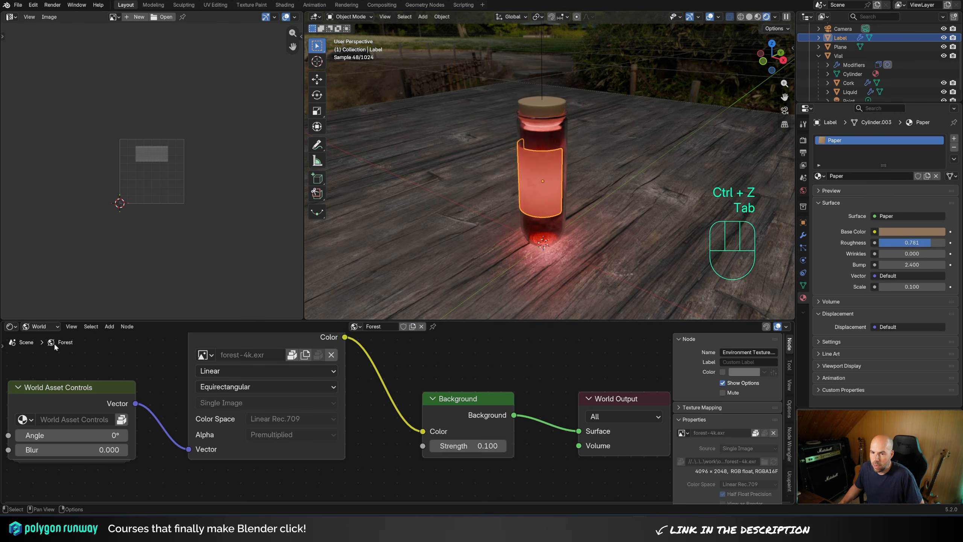
{"action": "left_click", "coordinate": [41, 326]}
{"action": "left_click", "coordinate": [42, 349]}
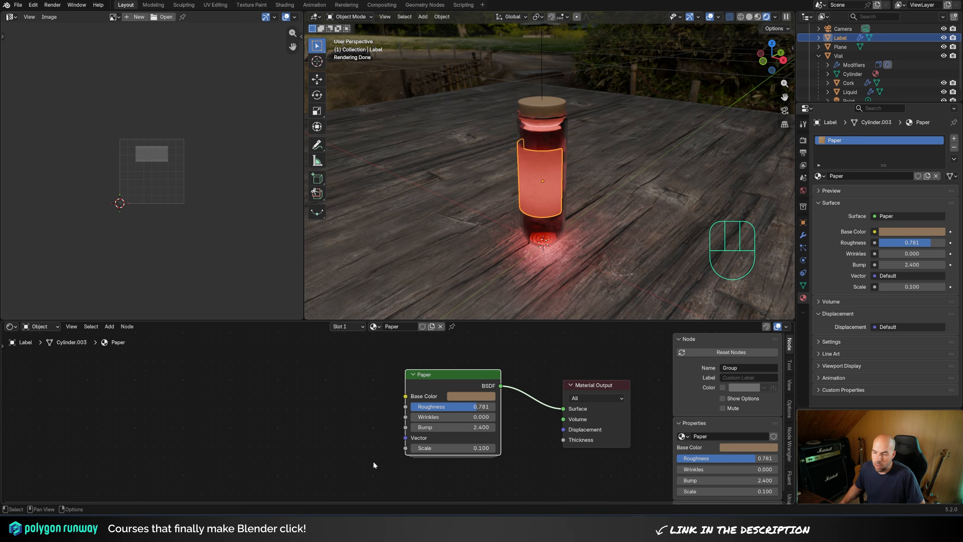
Bring label.png from the 201-potion folder into the Paper material and connect its Color output to the Paper node's Base Color.
{"action": "left_click", "coordinate": [424, 525]}
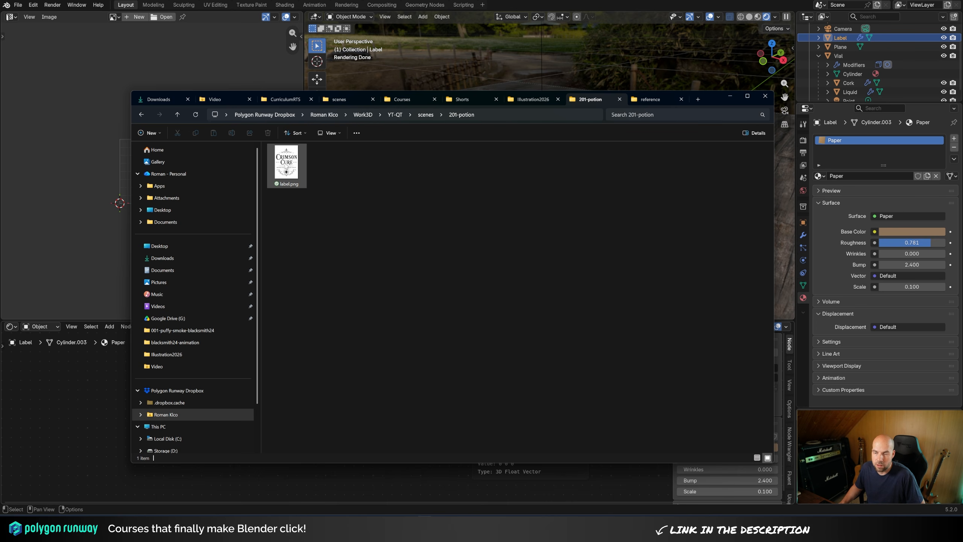
{"action": "left_click_drag", "start_coordinate": [286, 165], "coordinate": [350, 239]}
{"action": "key", "text": "alt+Tab"}
{"action": "left_click_drag", "start_coordinate": [357, 389], "coordinate": [263, 352]}
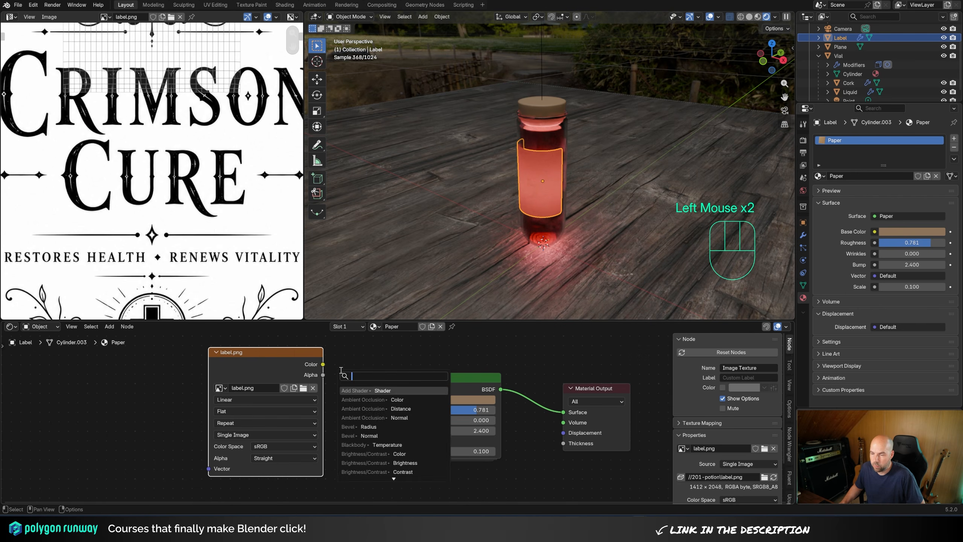
{"action": "left_click_drag", "start_coordinate": [323, 364], "coordinate": [404, 403]}
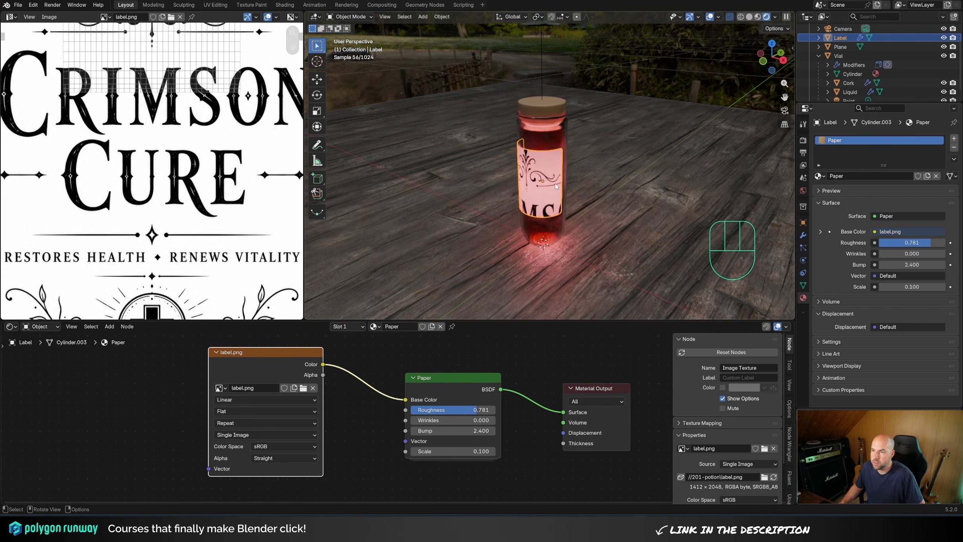
Unwrap the Label mesh and centre its UV island vertically over the label.png artwork.
{"action": "key", "text": "Tab"}
{"action": "scroll", "coordinate": [160, 166], "scroll_direction": "down", "scroll_amount": 2}
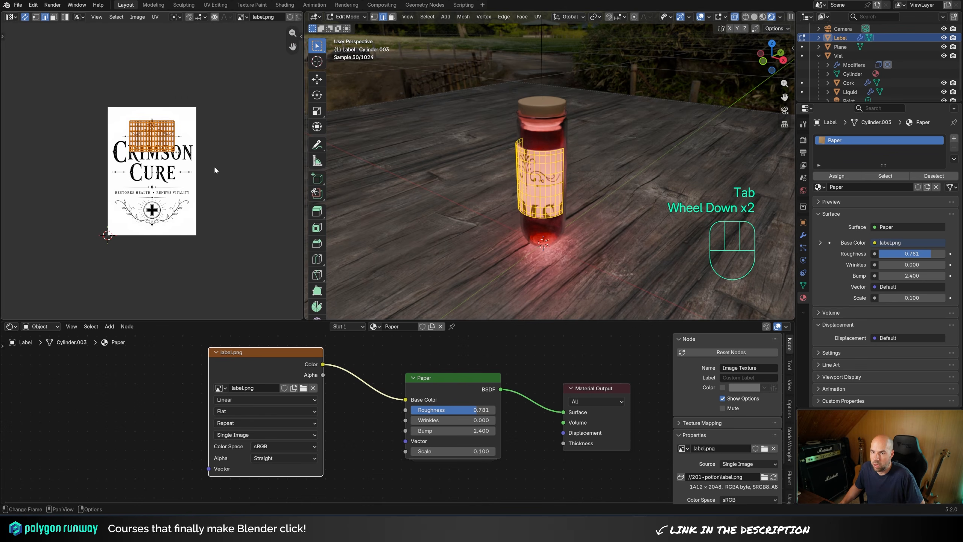
{"action": "key", "text": "u"}
{"action": "left_click", "coordinate": [483, 138]}
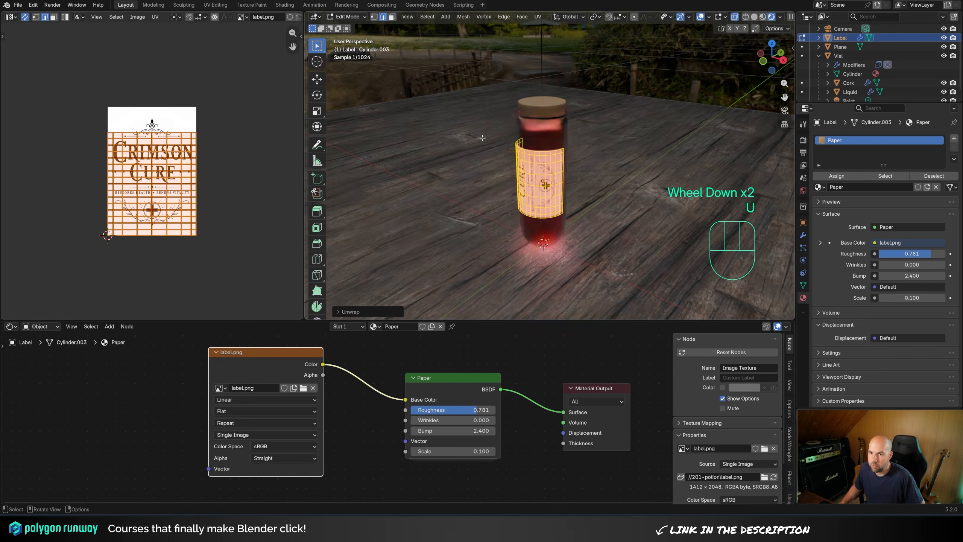
{"action": "left_click_drag", "start_coordinate": [114, 129], "coordinate": [115, 117]}
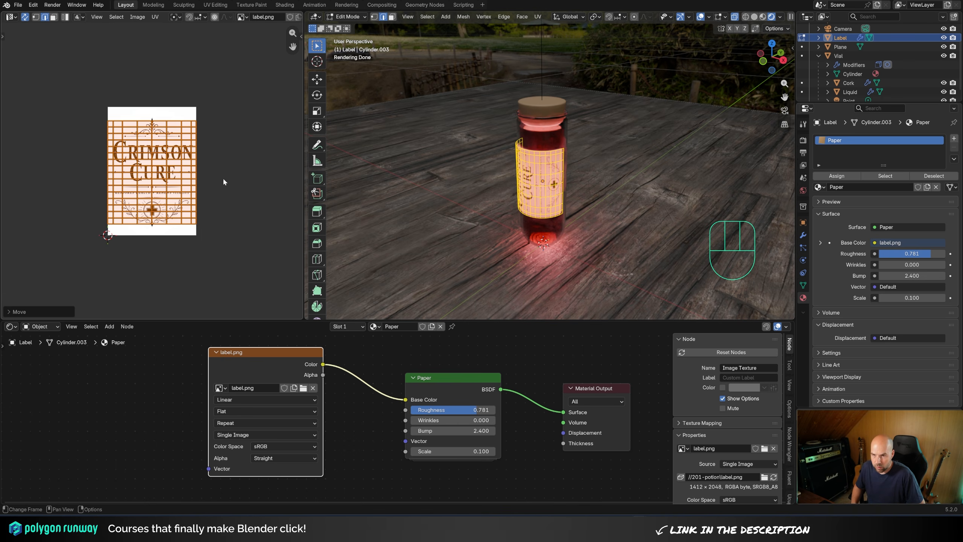
Rotate the label's UV island by 90 degrees.
{"action": "key", "text": "r"}
{"action": "key", "text": "KP_9"}
{"action": "key", "text": "KP_0"}
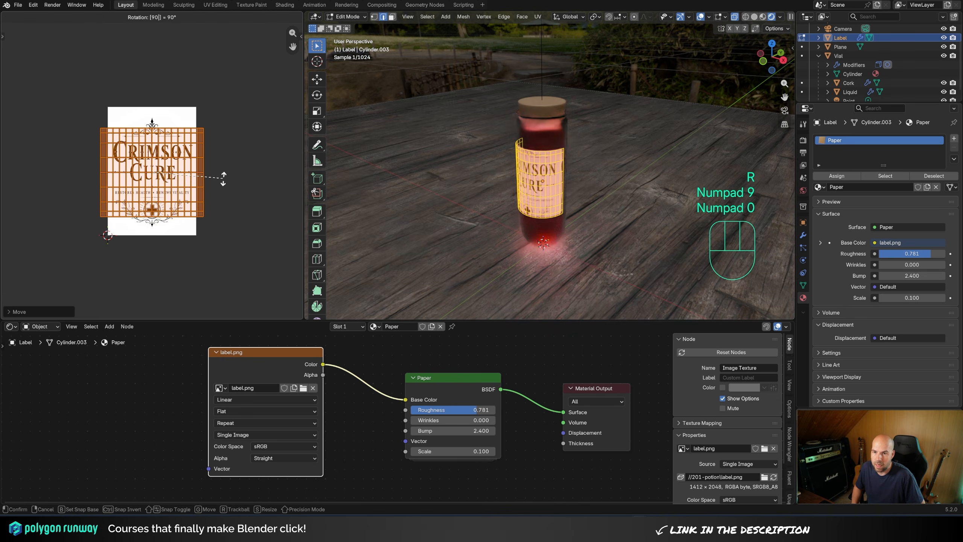
{"action": "key", "text": "KP_Enter"}
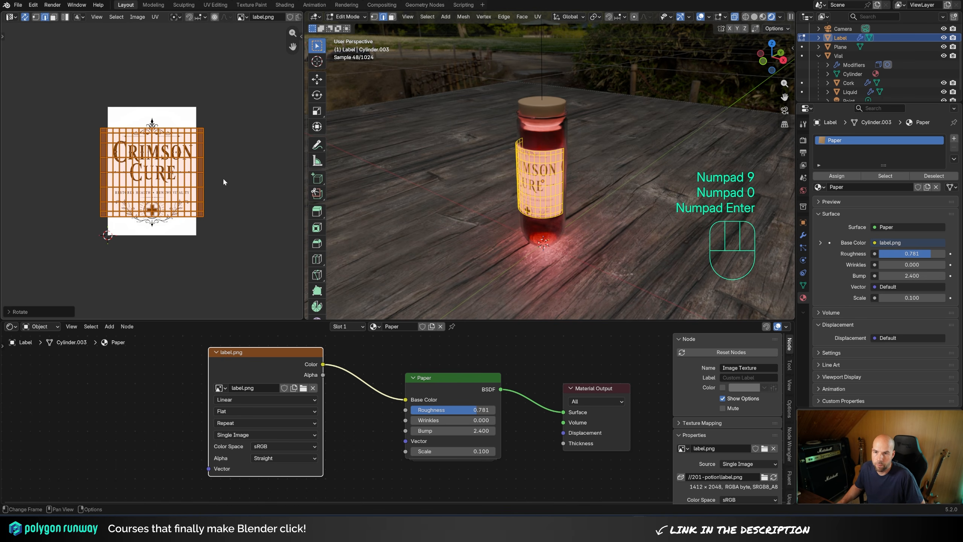
Scale the label's UV island separately along X and Y to match the width and height of label.png.
{"action": "key", "text": "s"}
{"action": "key", "text": "x"}
{"action": "left_click", "coordinate": [250, 192]}
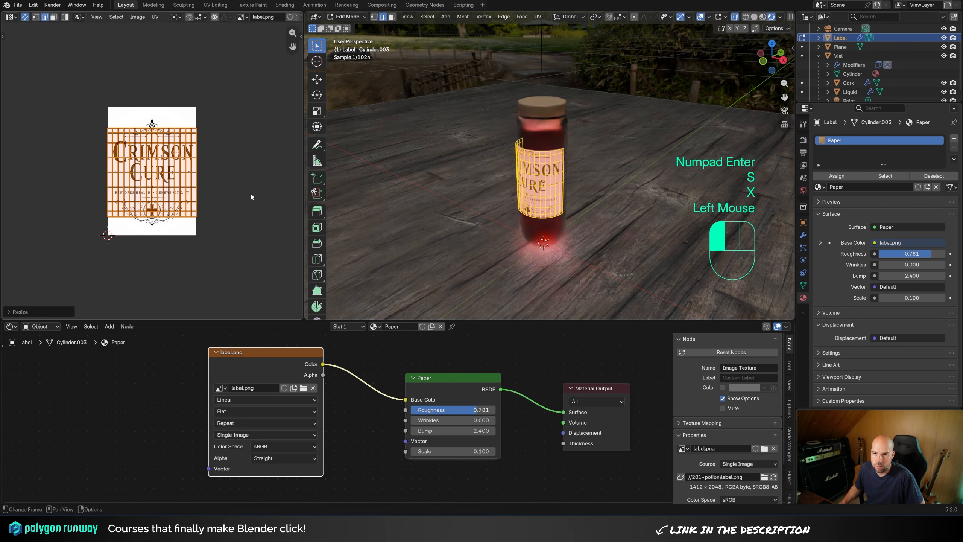
{"action": "key", "text": "s"}
{"action": "key", "text": "y"}
{"action": "left_click", "coordinate": [281, 195]}
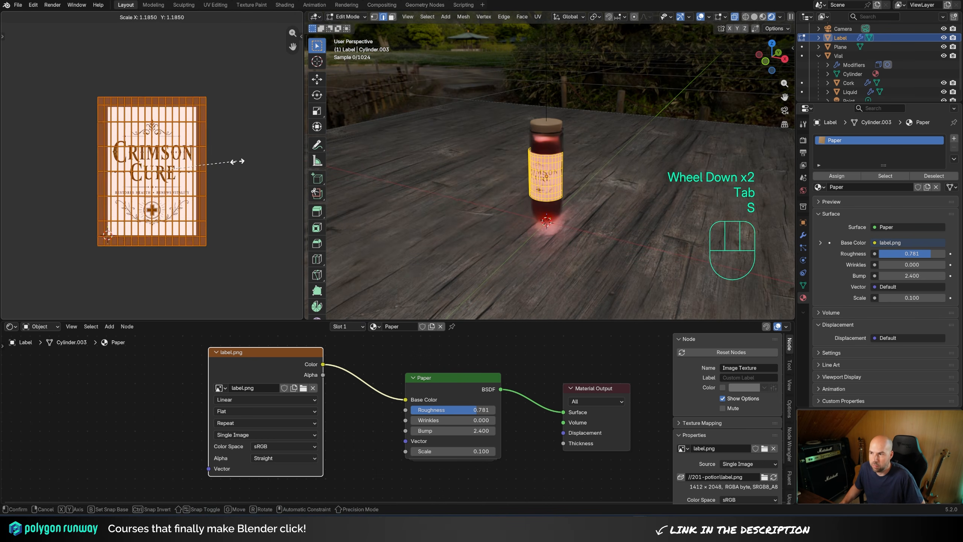
Enlarge the label's UV island uniformly by about 1.18 so it extends past the artwork, and return to Object Mode.
{"action": "key", "text": "s"}
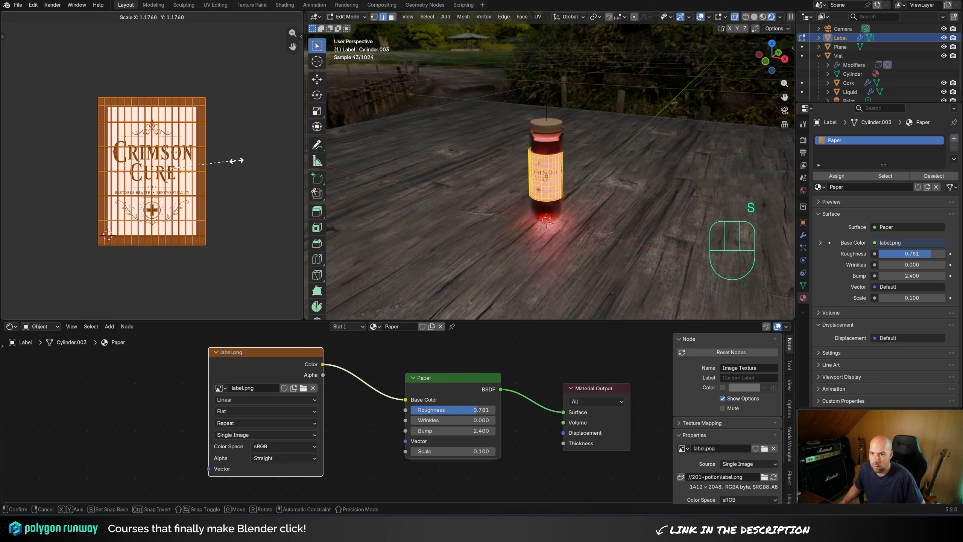
{"action": "left_click", "coordinate": [232, 161]}
{"action": "middle_click_drag", "start_coordinate": [598, 182], "coordinate": [574, 183]}
{"action": "middle_click_drag", "start_coordinate": [573, 184], "coordinate": [529, 188]}
{"action": "scroll", "coordinate": [526, 189], "scroll_direction": "down", "scroll_amount": 1}
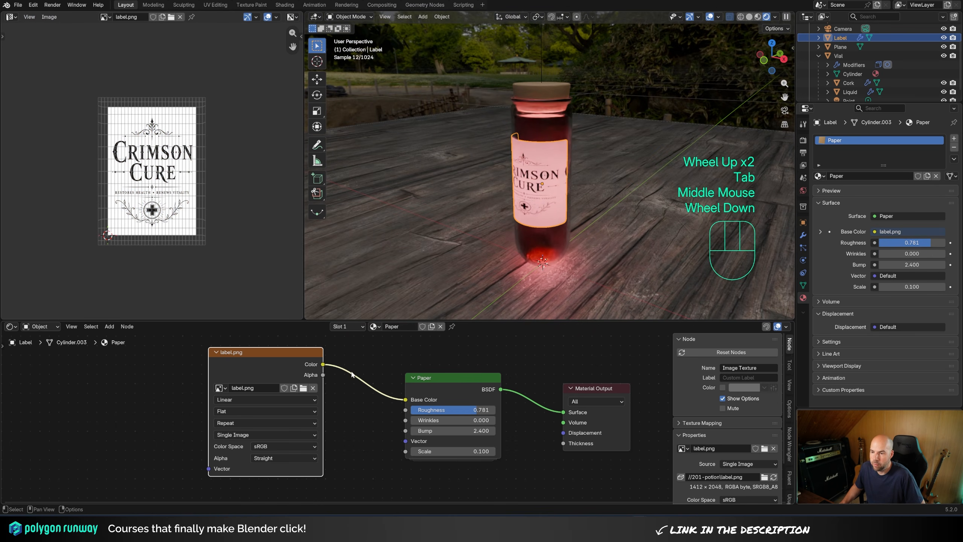
Make room beside the label.png node and insert a Mix Color node between it and the Paper node.
{"action": "left_click_drag", "start_coordinate": [303, 353], "coordinate": [242, 355]}
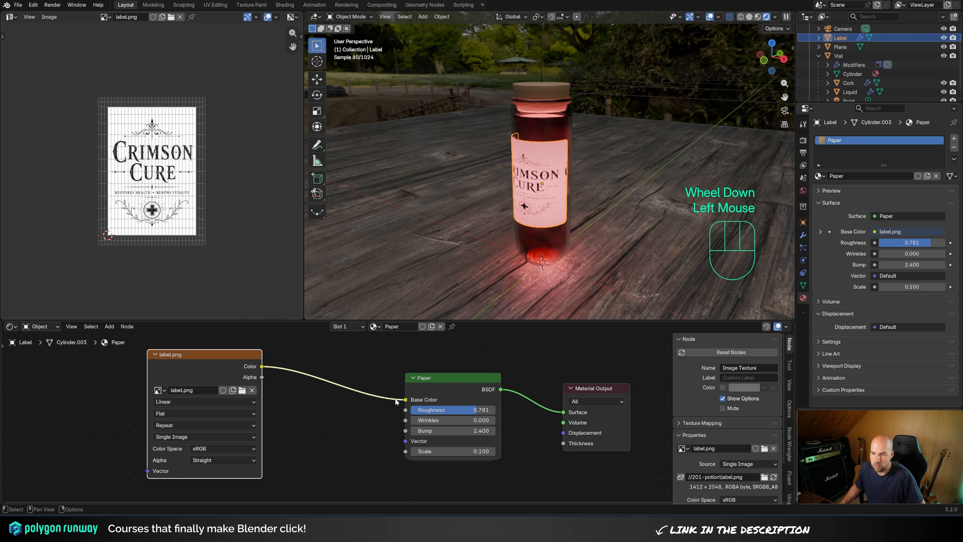
{"action": "key", "text": "shift+a"}
{"action": "type", "text": "mix"}
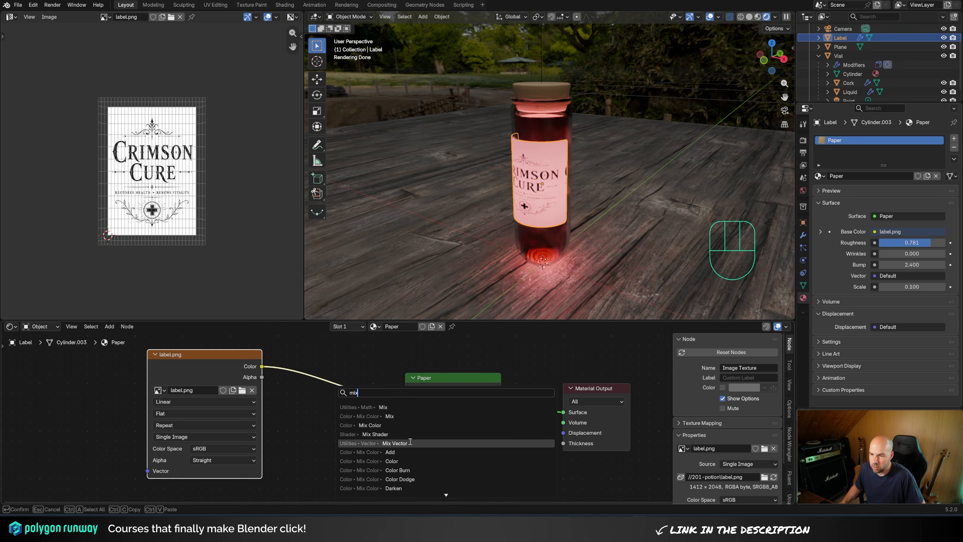
{"action": "left_click", "coordinate": [379, 425]}
{"action": "left_click", "coordinate": [307, 356]}
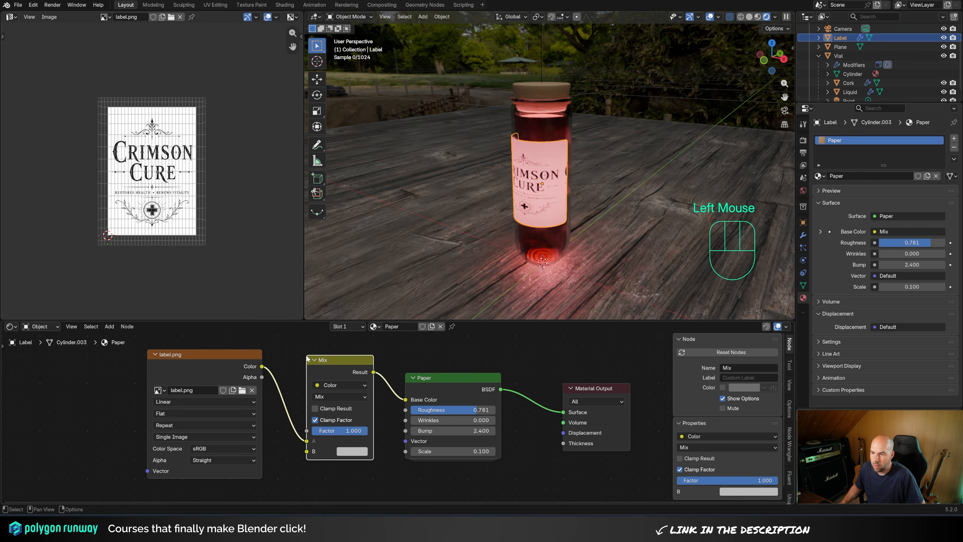
Copy Paper's brown Base Color into the Mix node's A input, reroute label.png to B and reconnect Result to Base Color.
{"action": "left_click_drag", "start_coordinate": [406, 400], "coordinate": [413, 417]}
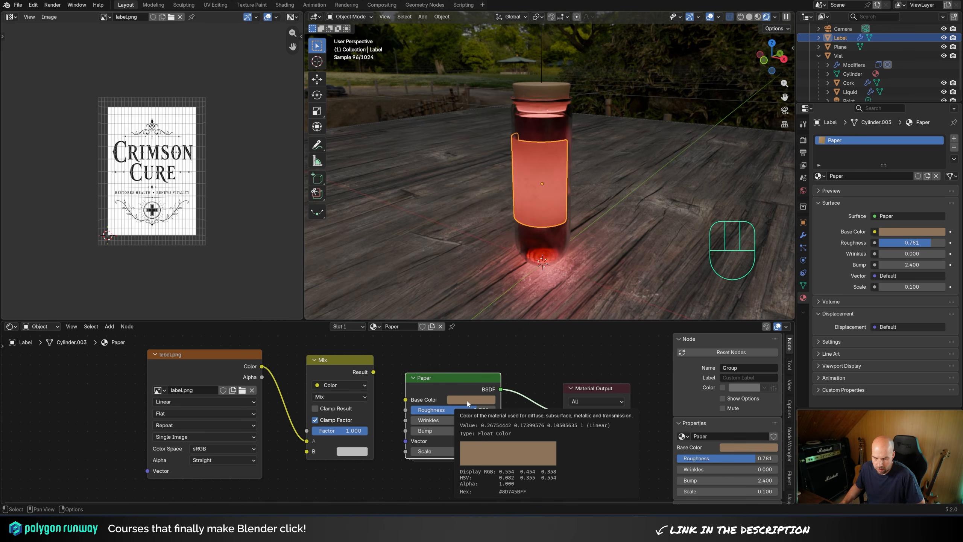
{"action": "mouse_move", "coordinate": [307, 441]}
{"action": "left_mouse_down"}
{"action": "mouse_move", "coordinate": [294, 454]}
{"action": "mouse_move", "coordinate": [303, 448]}
{"action": "left_mouse_up"}
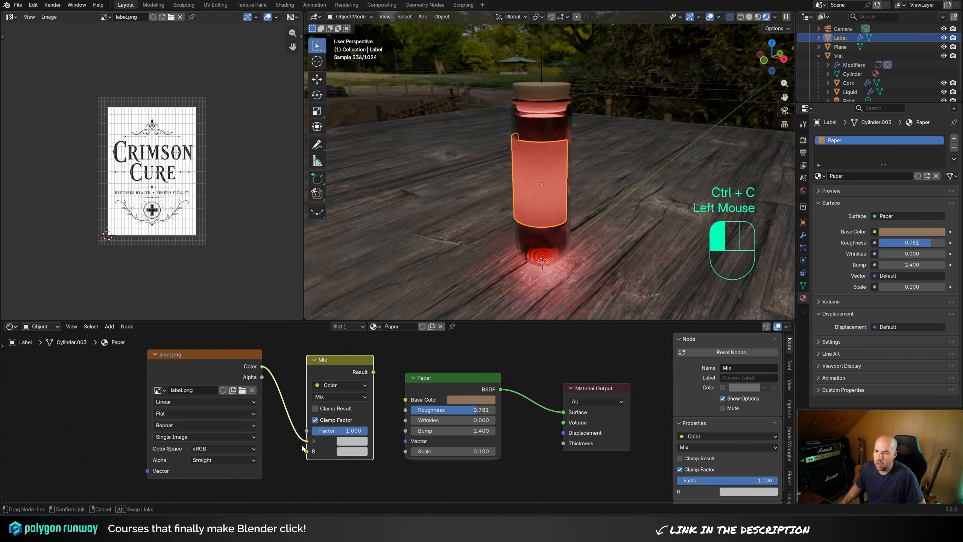
{"action": "key", "text": "ctrl+v"}
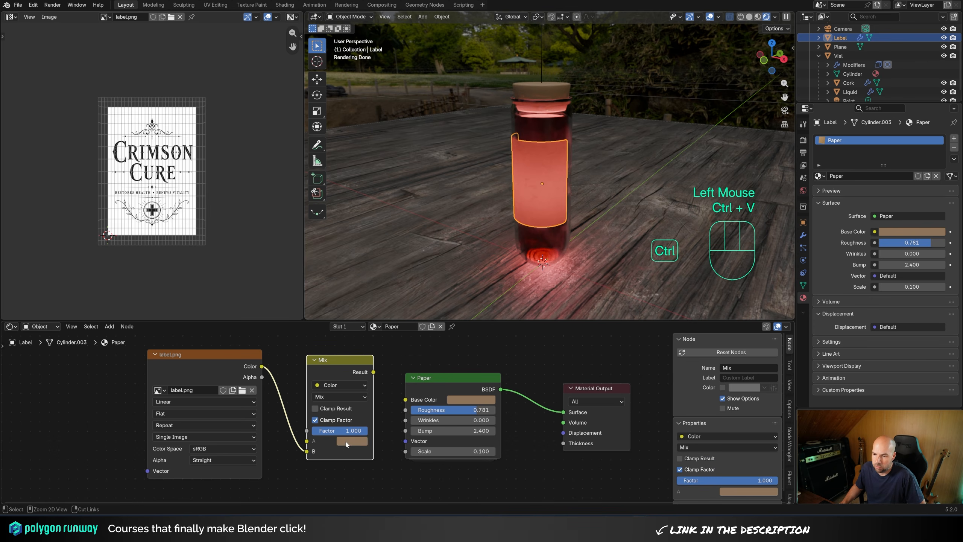
{"action": "left_click_drag", "start_coordinate": [373, 372], "coordinate": [404, 401]}
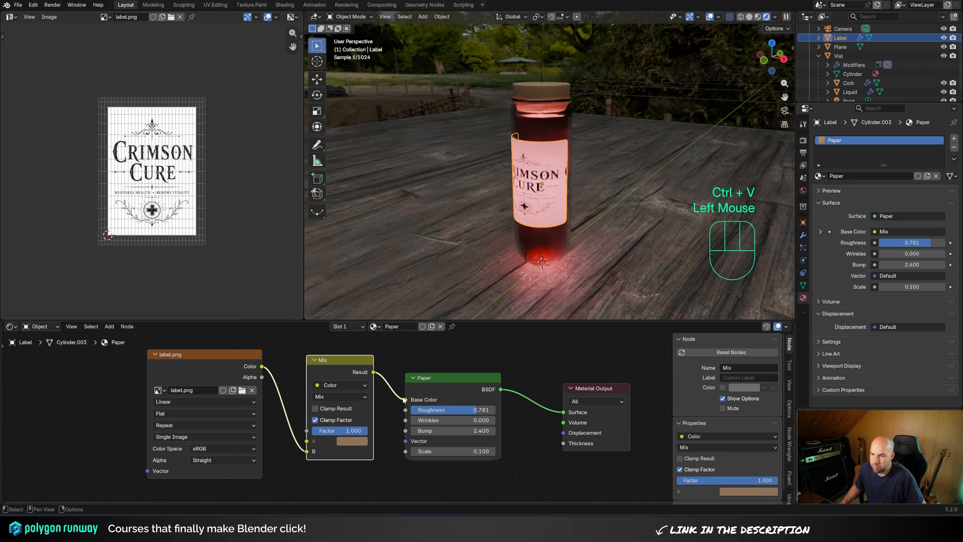
Set the Mix node to Multiply with a Factor of 0.799 and brighten its A color to a Value of 0.828.
{"action": "left_click", "coordinate": [337, 395]}
{"action": "left_click", "coordinate": [334, 311]}
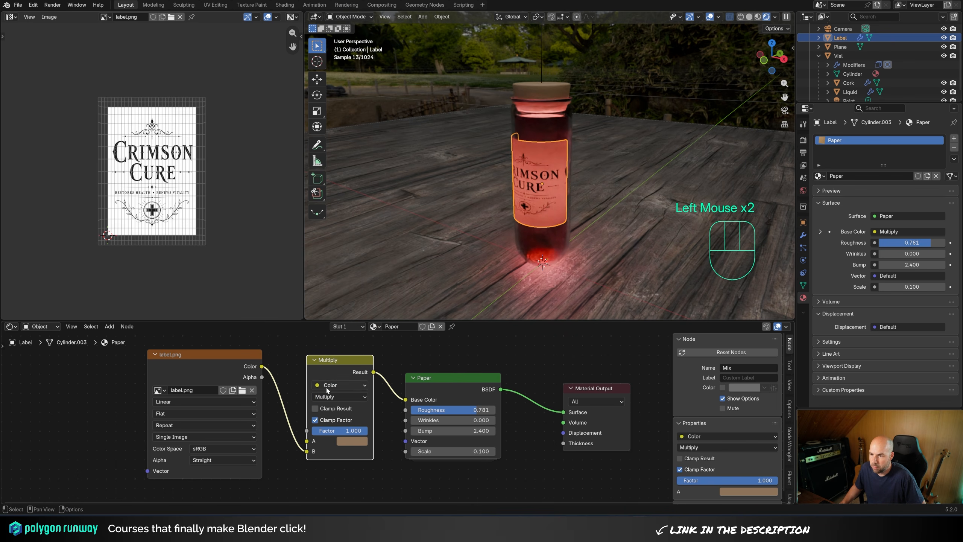
{"action": "left_click_drag", "start_coordinate": [353, 430], "coordinate": [343, 431]}
{"action": "left_click", "coordinate": [359, 440]}
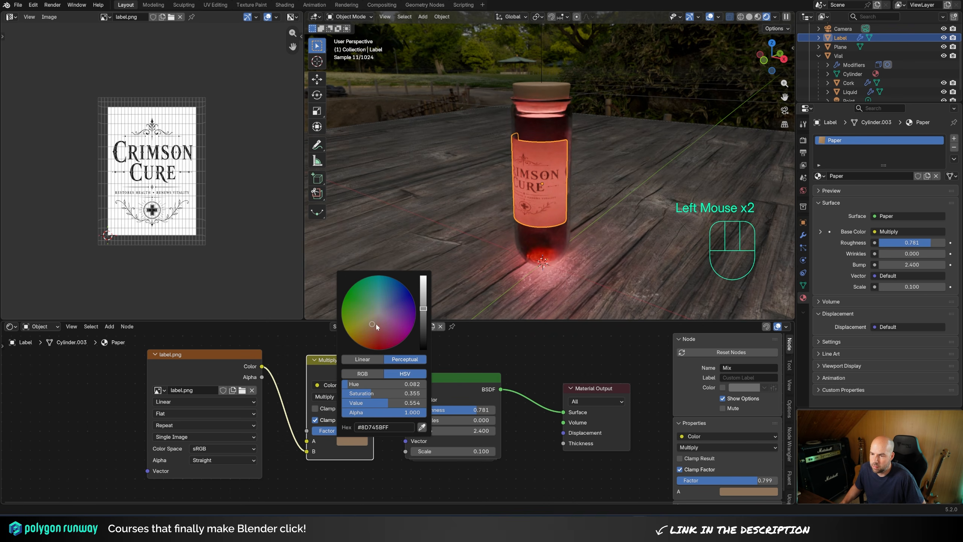
{"action": "left_click_drag", "start_coordinate": [379, 403], "coordinate": [391, 403]}
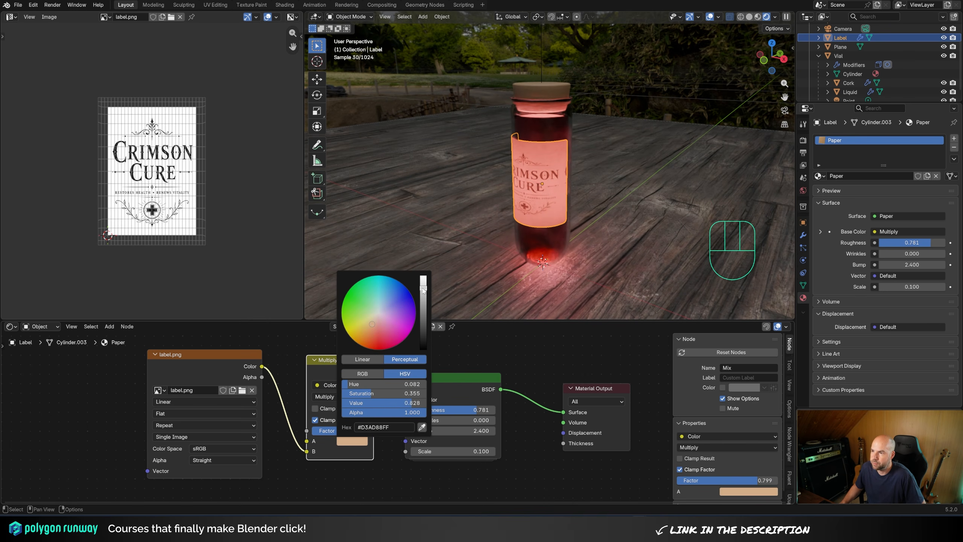
Set the color of the Point light under the Vial to pinkish red and adjust its power.
{"action": "scroll", "coordinate": [872, 69], "scroll_direction": "down", "scroll_amount": 1}
{"action": "left_click", "coordinate": [848, 92]}
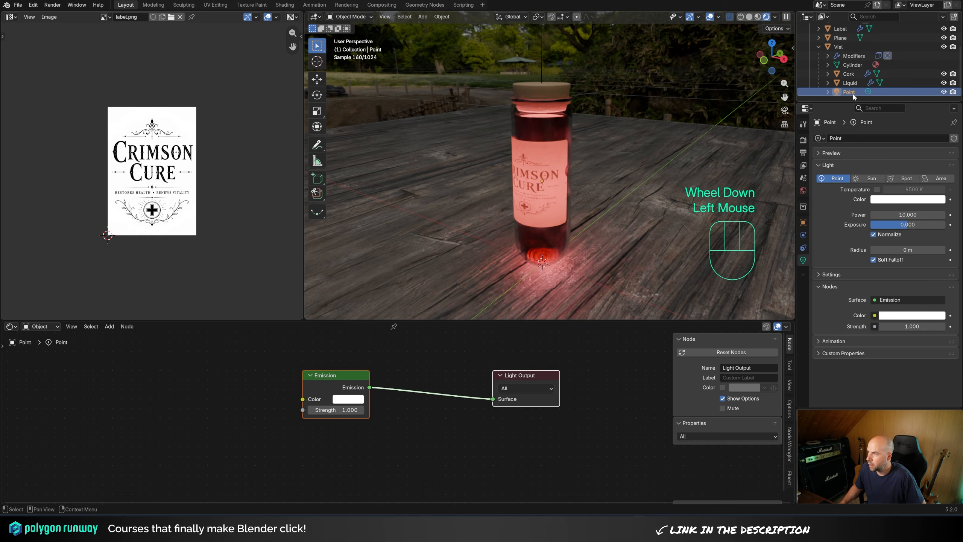
{"action": "left_click", "coordinate": [906, 201]}
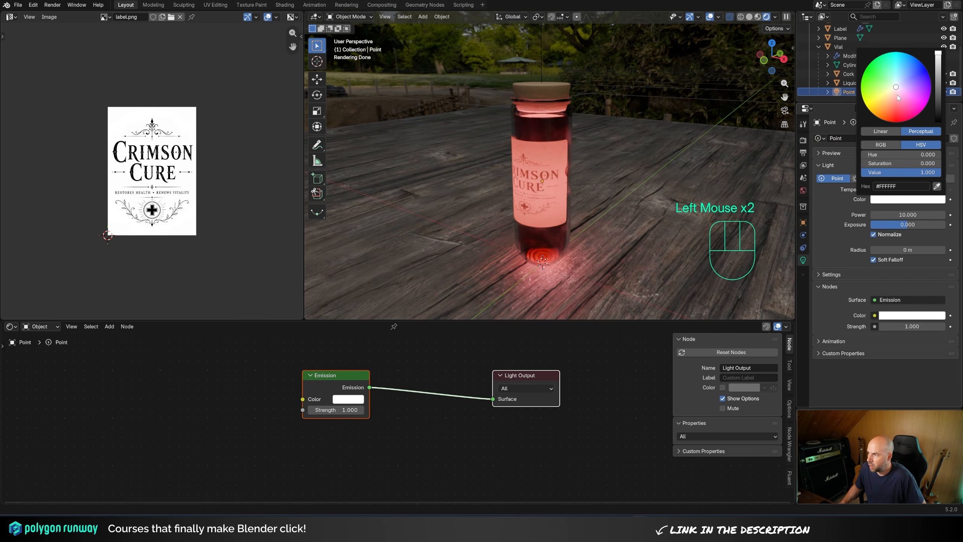
{"action": "left_click_drag", "start_coordinate": [898, 98], "coordinate": [907, 112]}
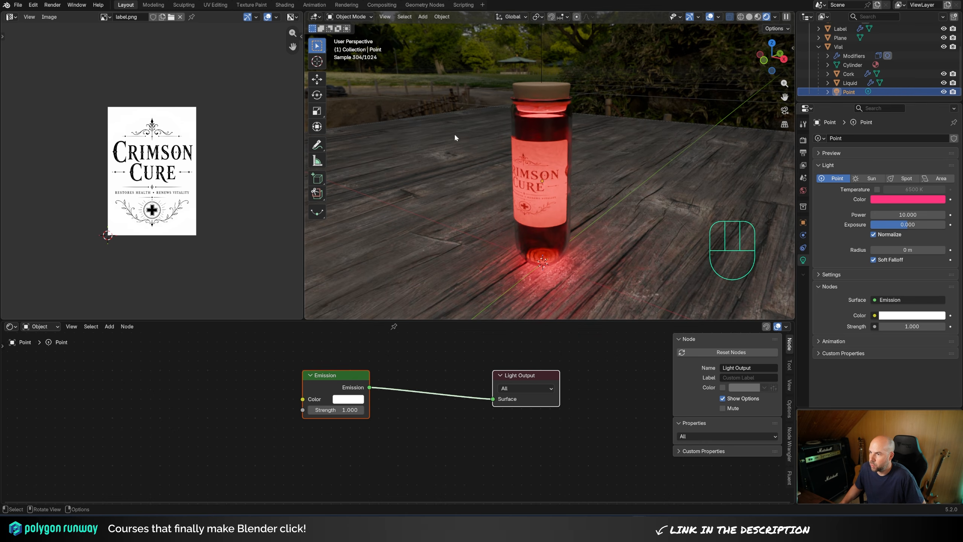
{"action": "mouse_move", "coordinate": [907, 215]}
{"action": "left_mouse_down"}
{"action": "mouse_move", "coordinate": [883, 215]}
{"action": "mouse_move", "coordinate": [909, 215]}
{"action": "left_mouse_up"}
{"action": "left_click", "coordinate": [572, 133]}
{"action": "key", "text": "g"}
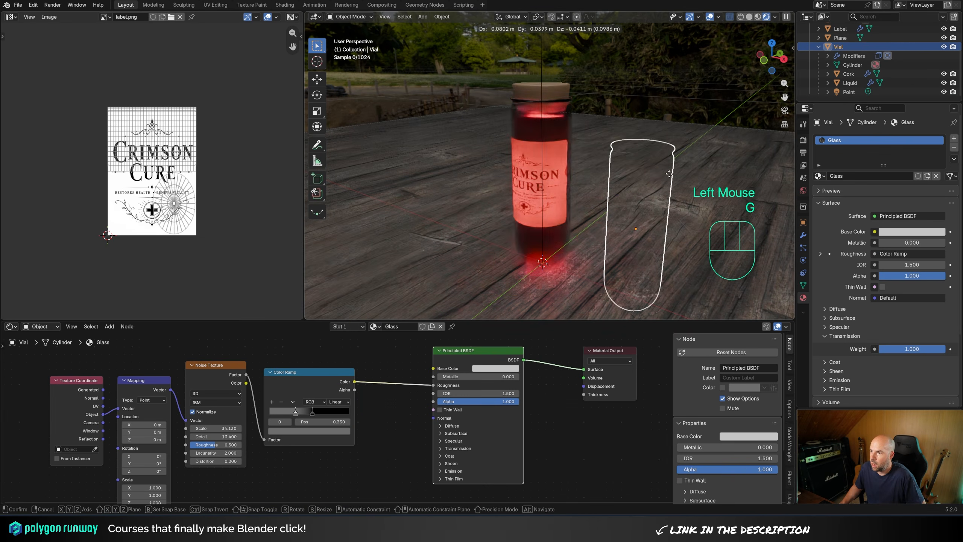
{"action": "key", "text": "Escape"}
Collapse the Vial's hierarchy, enlarge the outliner and parent the Label to the Vial as Object.
{"action": "left_click", "coordinate": [819, 47]}
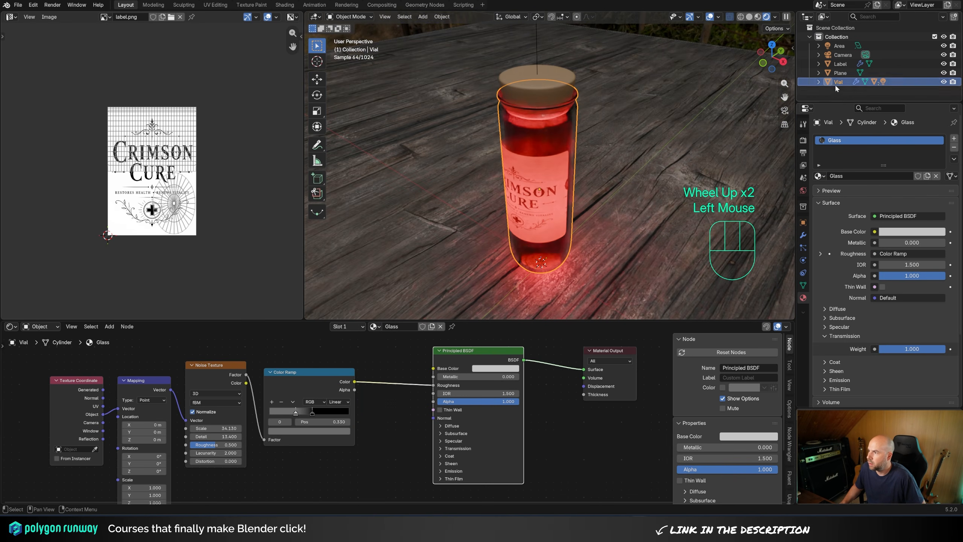
{"action": "left_click_drag", "start_coordinate": [836, 100], "coordinate": [836, 123]}
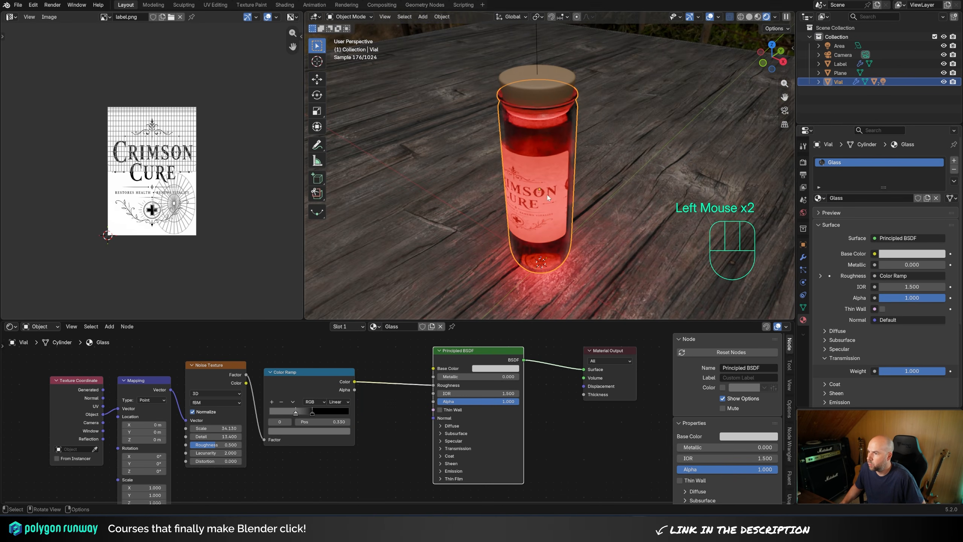
{"action": "left_click", "coordinate": [844, 73]}
{"action": "left_click", "coordinate": [842, 64]}
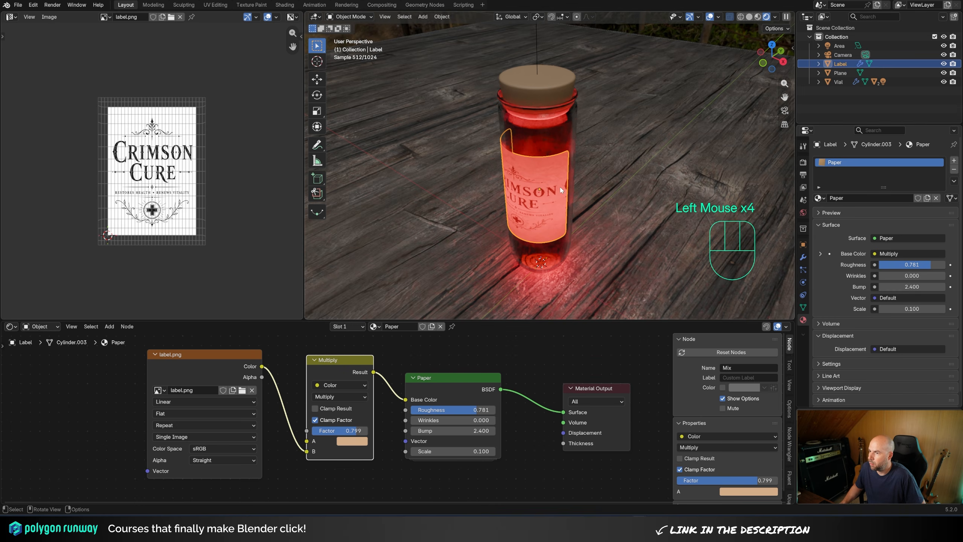
{"action": "left_click", "coordinate": [837, 81], "text": "ctrl"}
{"action": "key", "text": "ctrl+p"}
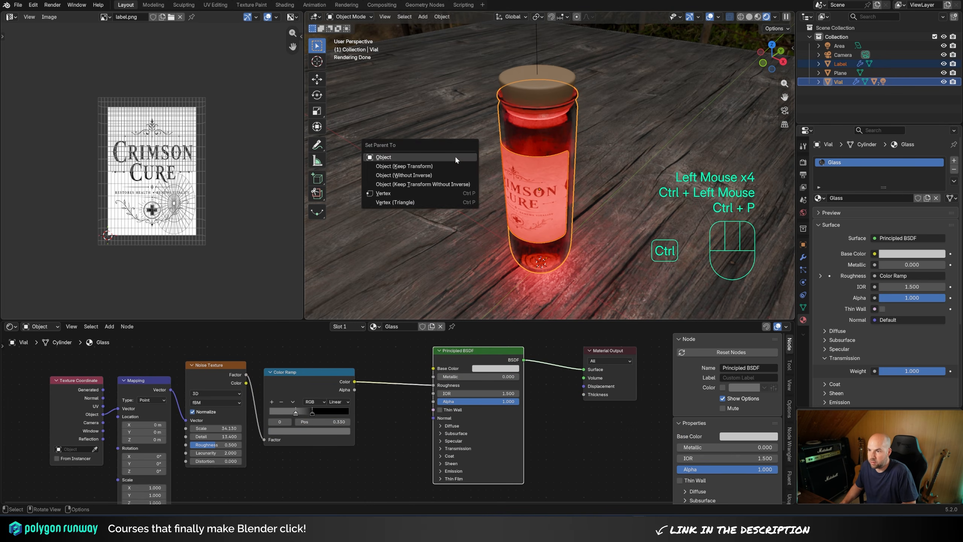
{"action": "left_click", "coordinate": [454, 155]}
Lay the vial on its side by rotating it about -90 degrees around global X, and lower it onto the wood floor.
{"action": "middle_click_drag", "start_coordinate": [540, 167], "coordinate": [626, 212]}
{"action": "key", "text": "r"}
{"action": "key", "text": "x"}
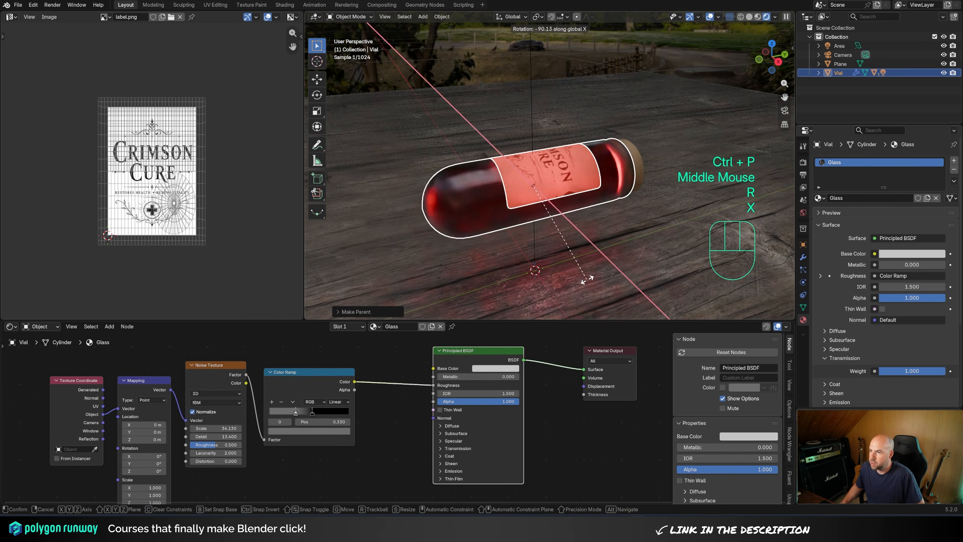
{"action": "left_click", "coordinate": [588, 276]}
{"action": "key", "text": "g"}
{"action": "key", "text": "z"}
{"action": "left_click", "coordinate": [603, 277]}
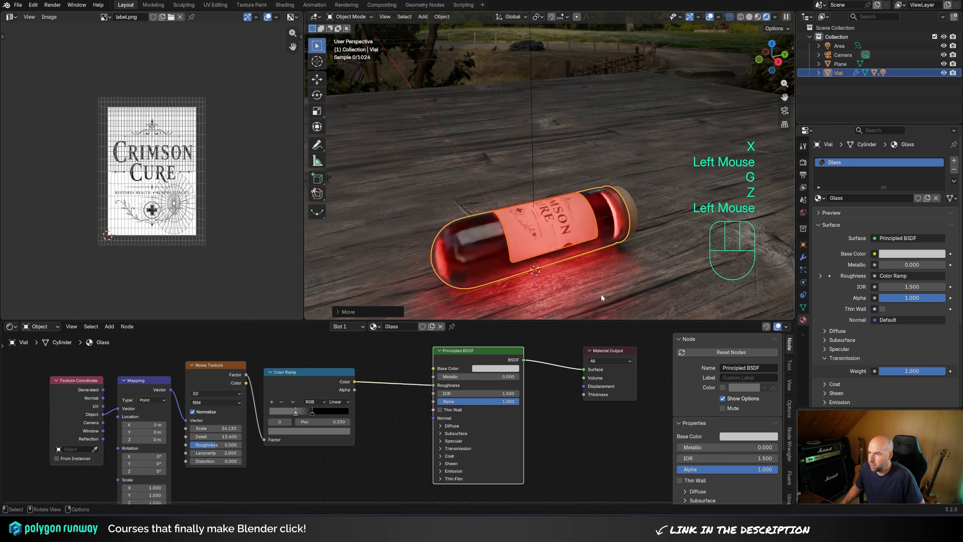
Turn the lying vial around the global Z axis to a new direction on the floor.
{"action": "key", "text": "r"}
{"action": "key", "text": "z"}
{"action": "left_click", "coordinate": [612, 274]}
{"action": "middle_click_drag", "start_coordinate": [537, 187], "coordinate": [595, 213]}
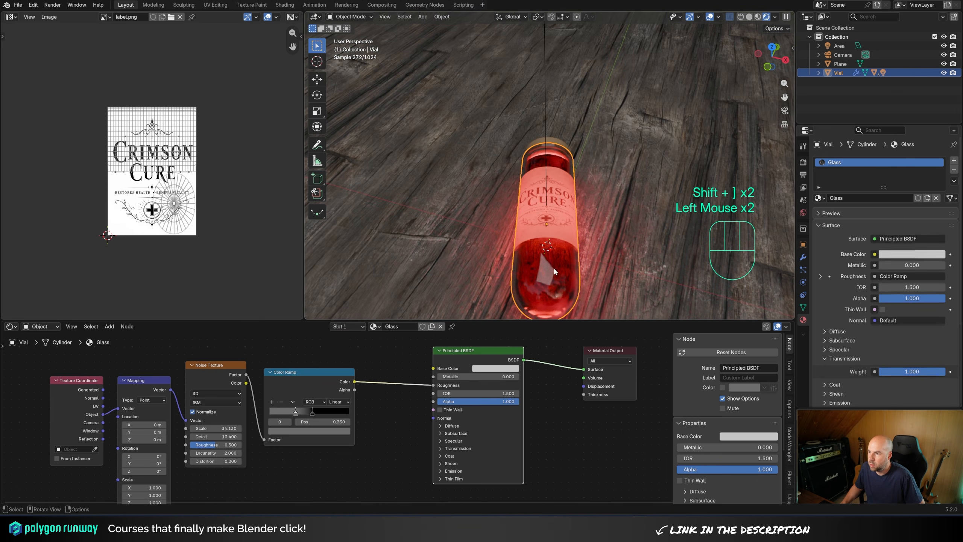
Make a linked duplicate of the whole Vial hierarchy and place it beside the original, moving it only along the floor plane.
{"action": "right_click", "coordinate": [837, 69]}
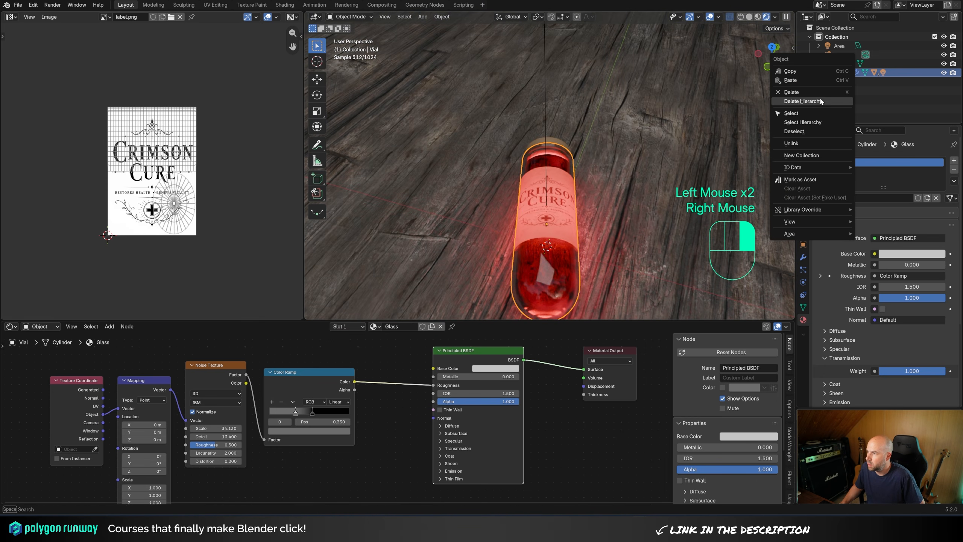
{"action": "left_click", "coordinate": [804, 122]}
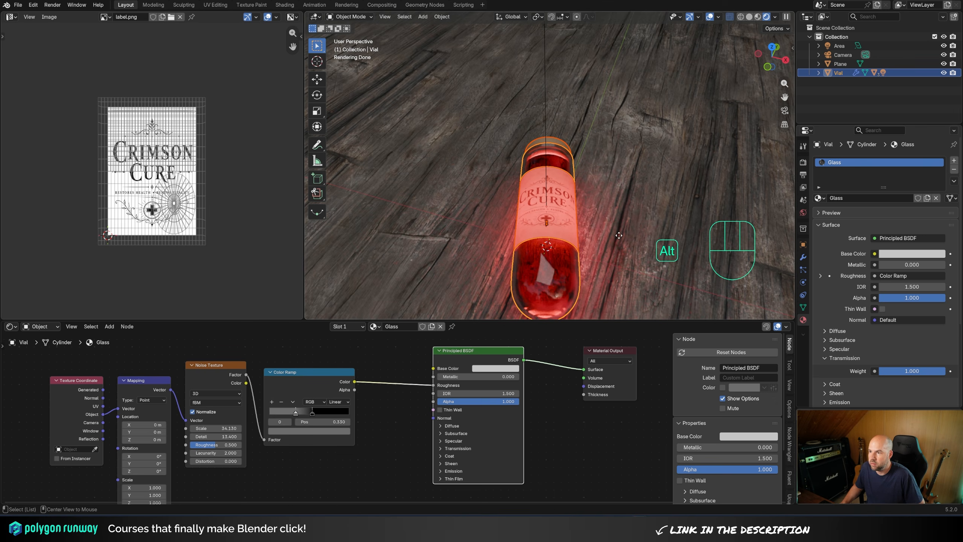
{"action": "key", "text": "alt+d"}
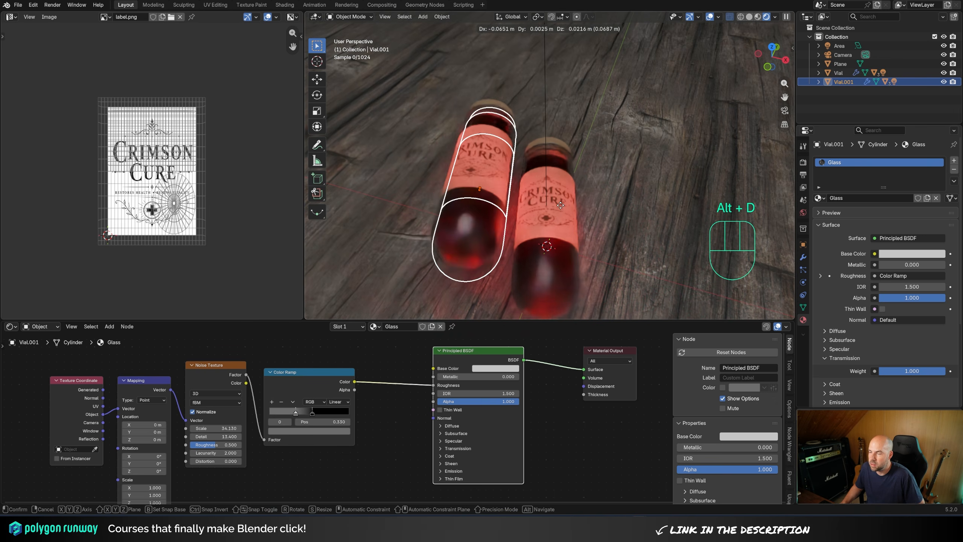
{"action": "key", "text": "shift+z"}
{"action": "left_click", "coordinate": [547, 237]}
Turn the duplicated vial about -34 degrees around global Z and reposition it beside the original, moving it only along the floor plane.
{"action": "key", "text": "r"}
{"action": "key", "text": "z"}
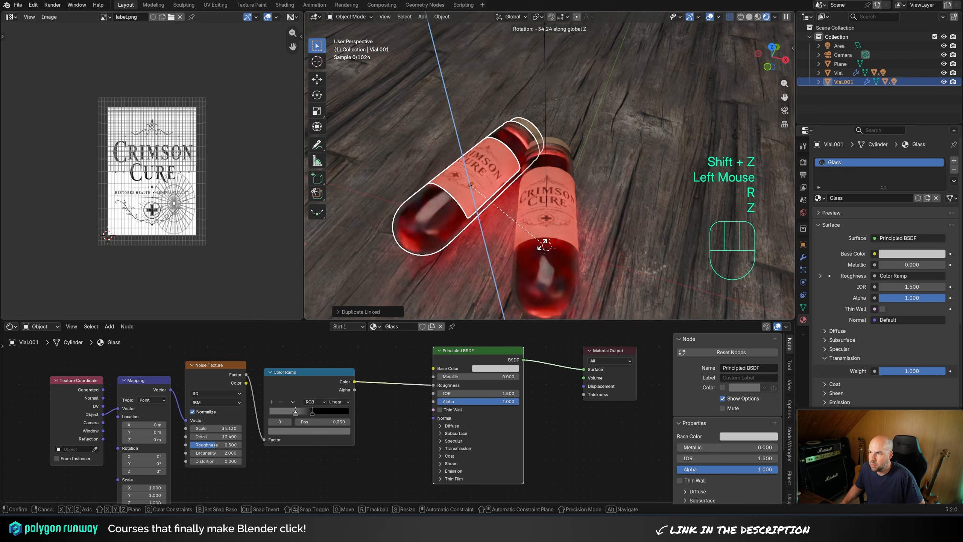
{"action": "left_click", "coordinate": [548, 244]}
{"action": "key", "text": "g"}
{"action": "key", "text": "shift+z"}
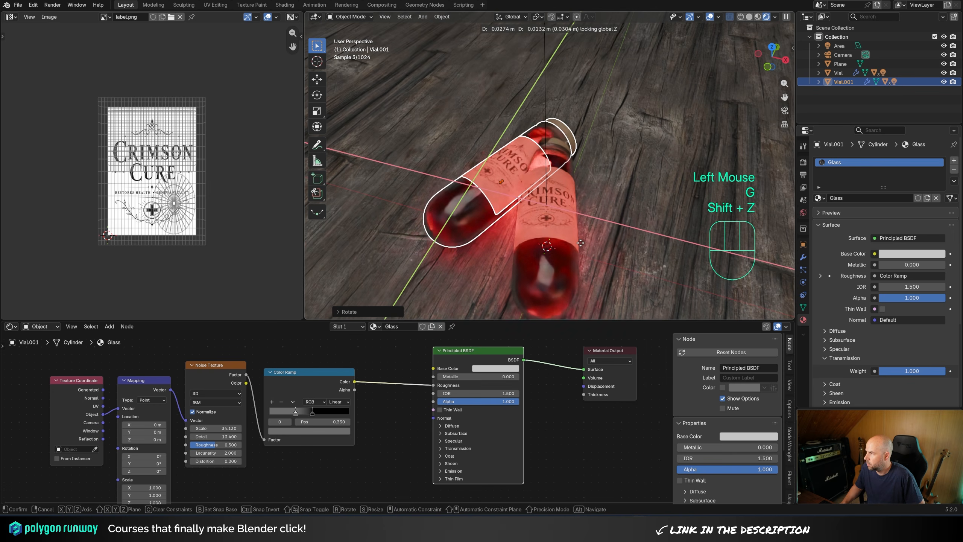
{"action": "left_click", "coordinate": [538, 231]}
Expand the Vial.001 hierarchy and delete the duplicated point light inside it.
{"action": "left_click", "coordinate": [819, 82]}
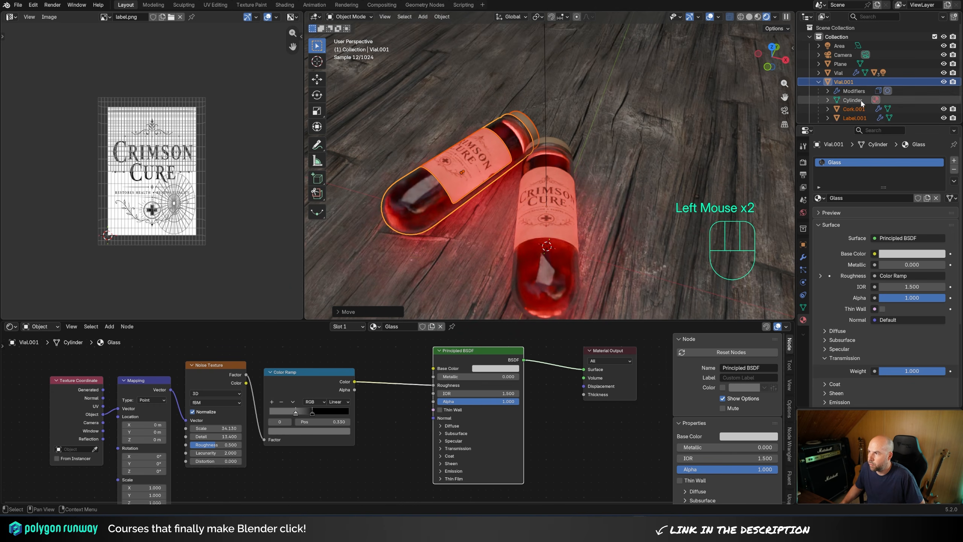
{"action": "scroll", "coordinate": [858, 105], "scroll_direction": "down", "scroll_amount": 3}
{"action": "left_click", "coordinate": [858, 114]}
{"action": "key", "text": "x"}
{"action": "left_click", "coordinate": [489, 155]}
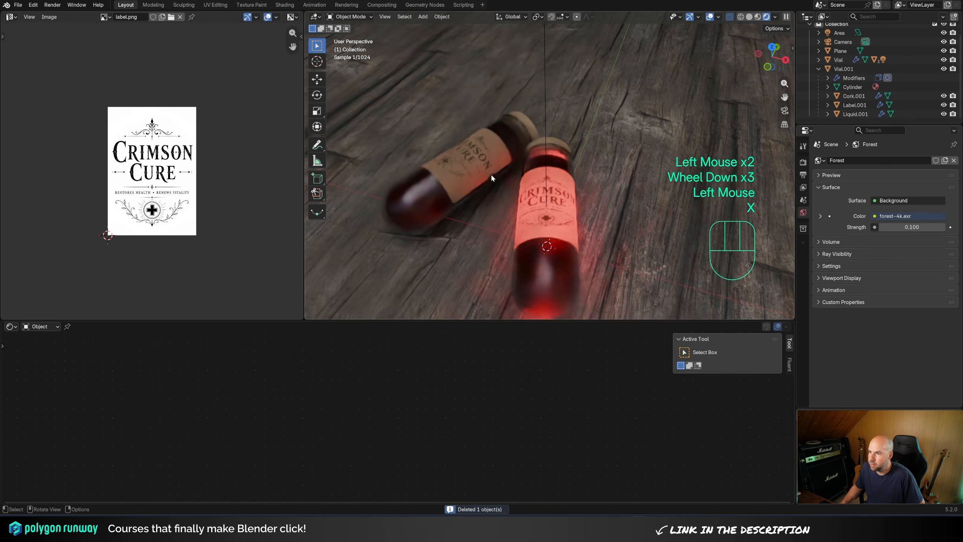
Make a linked duplicate of the whole Vial.001 hierarchy and place it on the opposite side of the glowing vial, moving only along the floor.
{"action": "scroll", "coordinate": [419, 155], "scroll_direction": "up", "scroll_amount": 3}
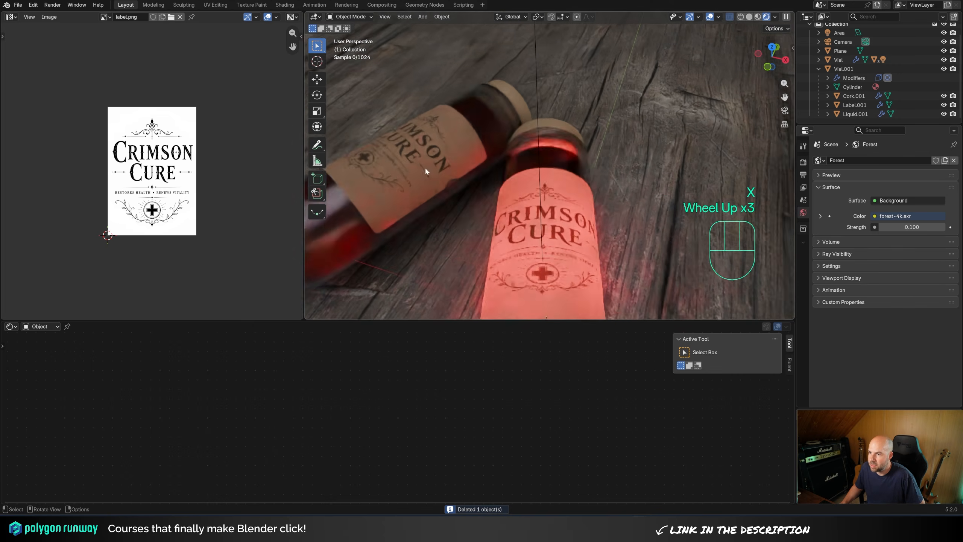
{"action": "middle_click_drag", "start_coordinate": [424, 168], "coordinate": [452, 125], "text": "shift"}
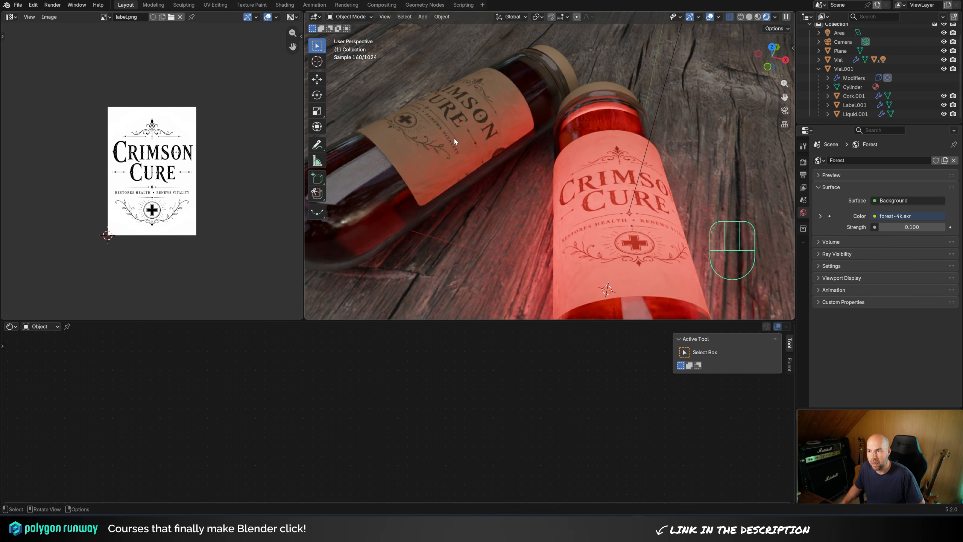
{"action": "scroll", "coordinate": [486, 164], "scroll_direction": "down", "scroll_amount": 1}
{"action": "scroll", "coordinate": [487, 163], "scroll_direction": "down", "scroll_amount": 2}
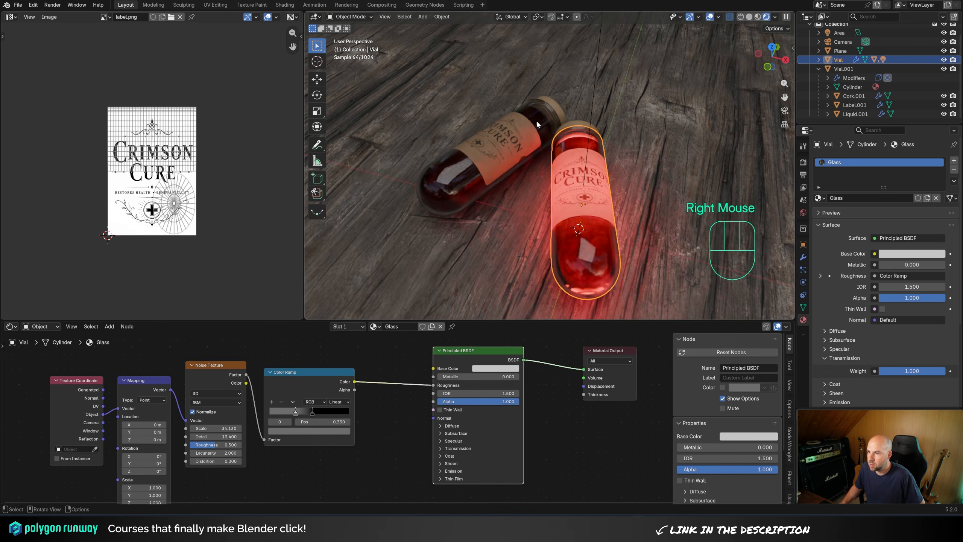
{"action": "left_click", "coordinate": [843, 70]}
{"action": "right_click", "coordinate": [843, 71]}
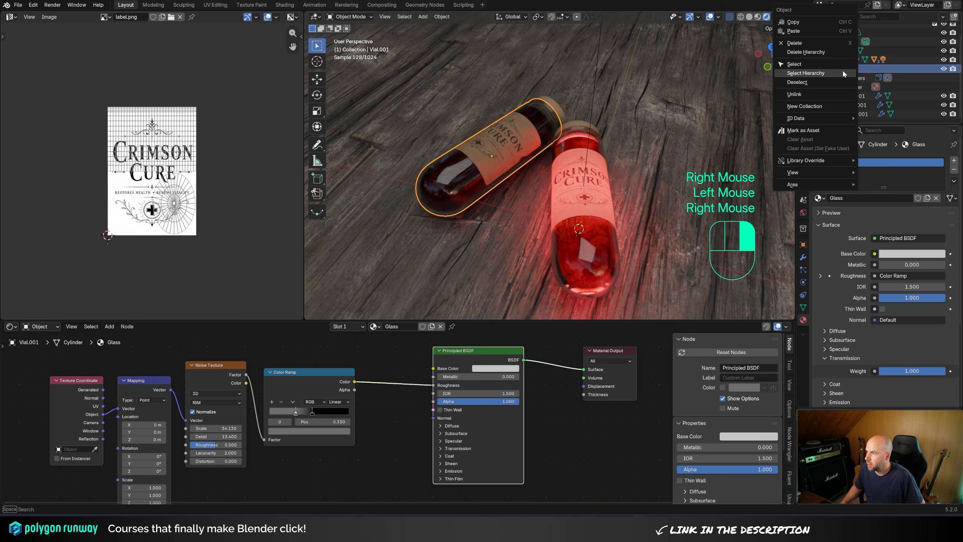
{"action": "left_click", "coordinate": [822, 74]}
{"action": "key", "text": "alt+d"}
{"action": "key", "text": "shift+z"}
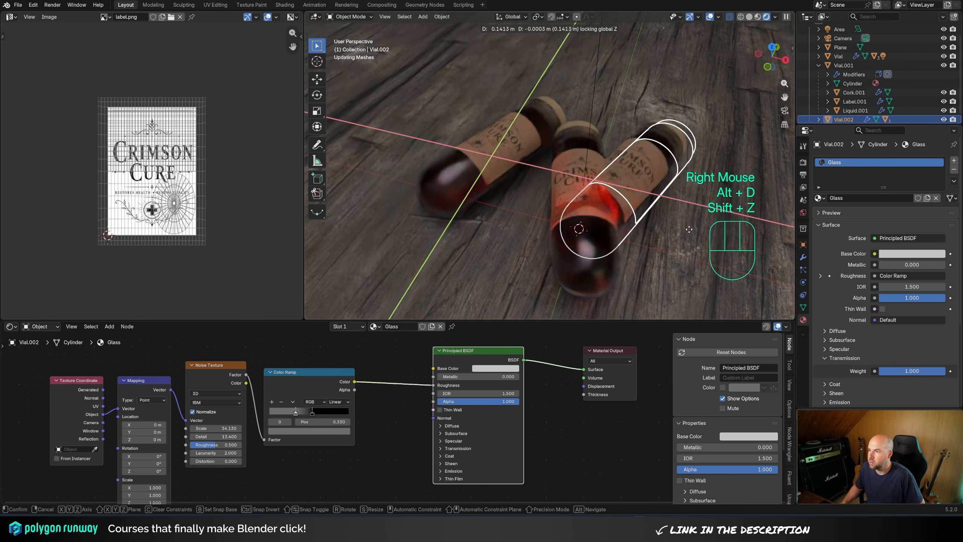
{"action": "left_click", "coordinate": [675, 227]}
Rotate the third vial around global Z so its neck points toward the other vials' necks.
{"action": "key", "text": "r"}
{"action": "key", "text": "z"}
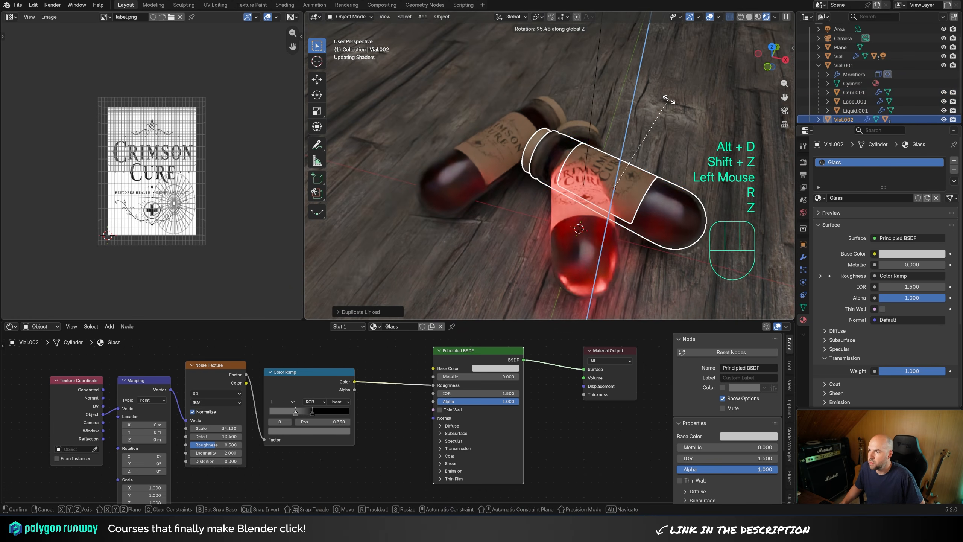
{"action": "left_click", "coordinate": [668, 122]}
Tilt the original glowing vial, raise it off the floor and shift it so its neck rests on the two other vials.
{"action": "left_click", "coordinate": [644, 220]}
{"action": "middle_click_drag", "start_coordinate": [643, 220], "coordinate": [649, 142]}
{"action": "key", "text": "r"}
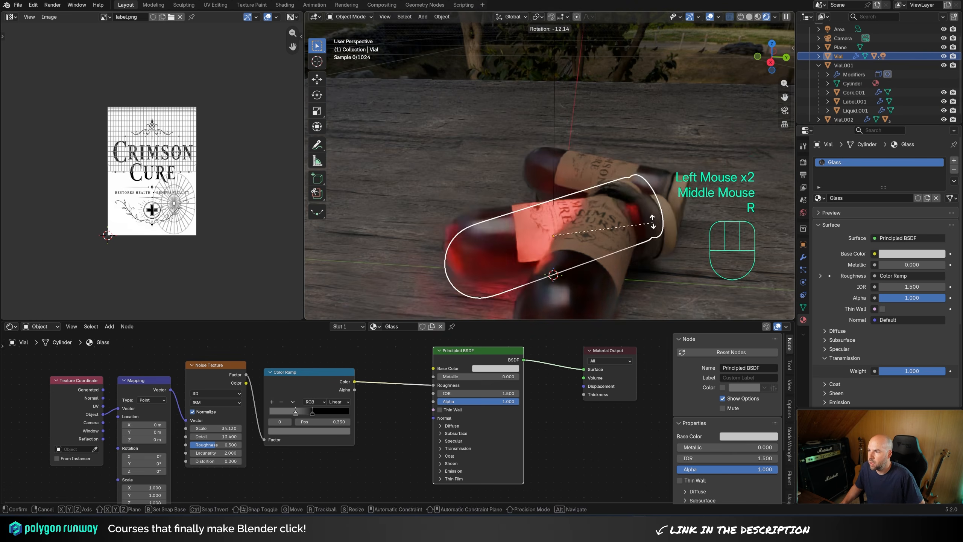
{"action": "left_click", "coordinate": [645, 202]}
{"action": "key", "text": "g"}
{"action": "key", "text": "z"}
{"action": "left_click", "coordinate": [652, 185]}
{"action": "key", "text": "g"}
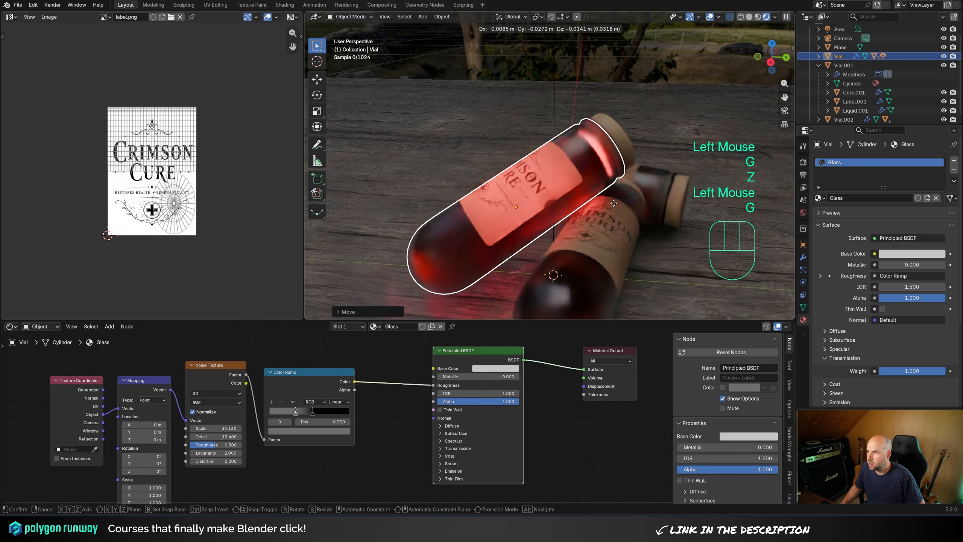
{"action": "left_click", "coordinate": [644, 199]}
{"action": "key", "text": "r"}
{"action": "left_click", "coordinate": [633, 220]}
{"action": "middle_click_drag", "start_coordinate": [632, 221], "coordinate": [607, 199]}
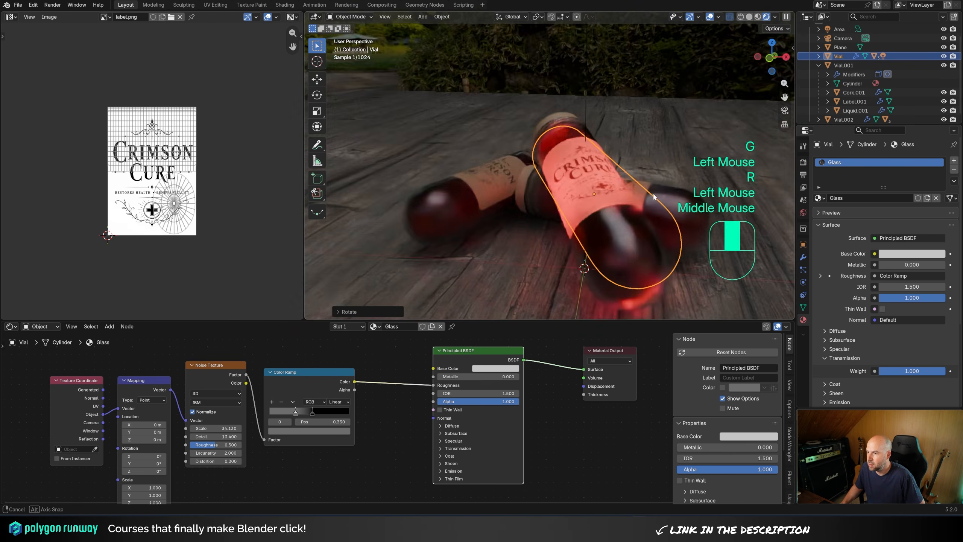
Refine the leaning vial's position and tilt in the right orthographic view so it rests against the vials behind it.
{"action": "key", "text": "KP_3"}
{"action": "key", "text": "g"}
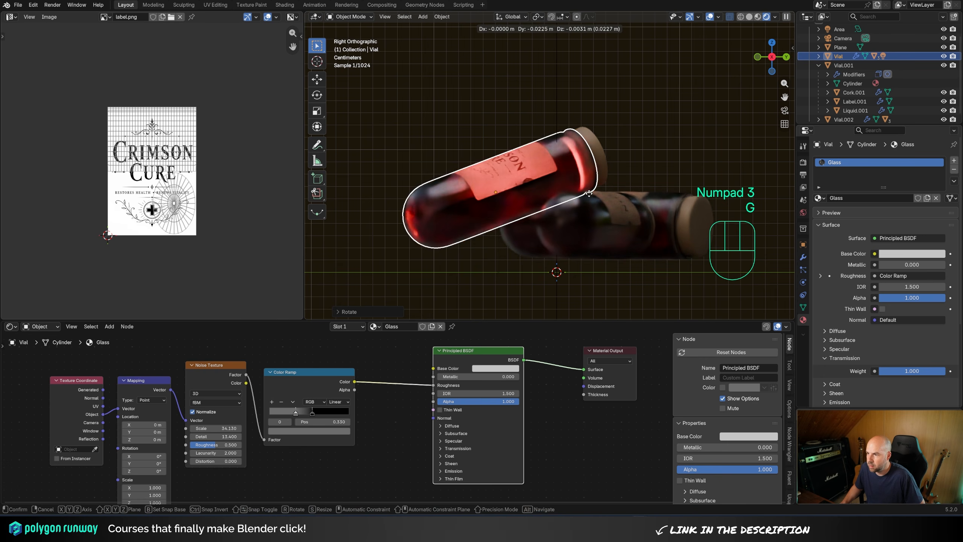
{"action": "left_click", "coordinate": [597, 191]}
{"action": "key", "text": "r"}
{"action": "left_click", "coordinate": [633, 210]}
{"action": "key", "text": "g"}
{"action": "left_click", "coordinate": [634, 210]}
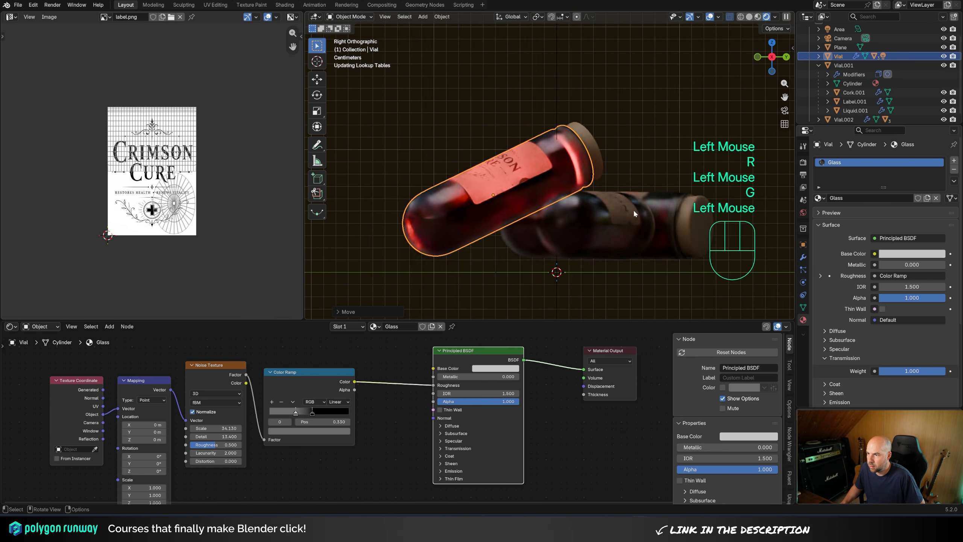
Look through the camera, select it and move it along its local Z axis until it is close to the vials.
{"action": "middle_click_drag", "start_coordinate": [634, 210], "coordinate": [628, 169]}
{"action": "scroll", "coordinate": [628, 169], "scroll_direction": "down", "scroll_amount": 3}
{"action": "key", "text": "KP_0"}
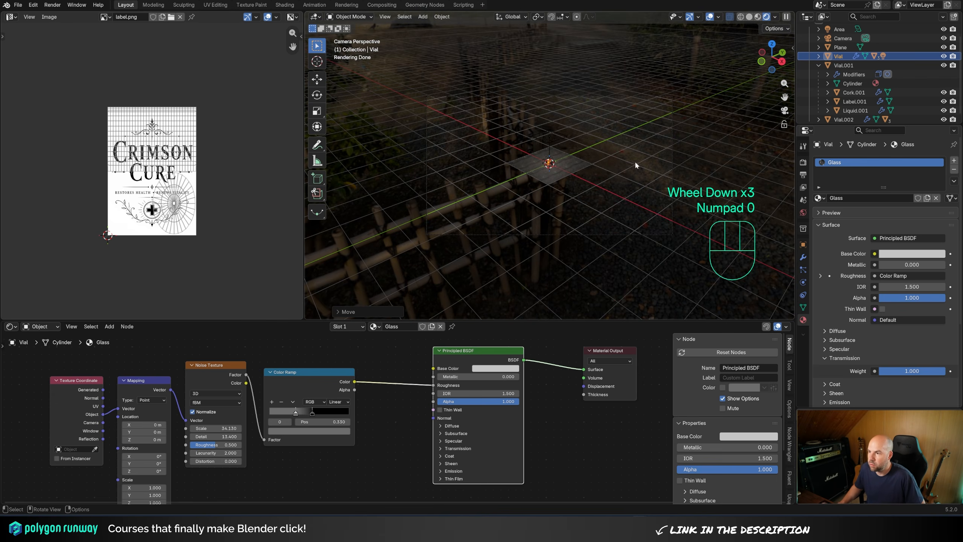
{"action": "left_click", "coordinate": [577, 98]}
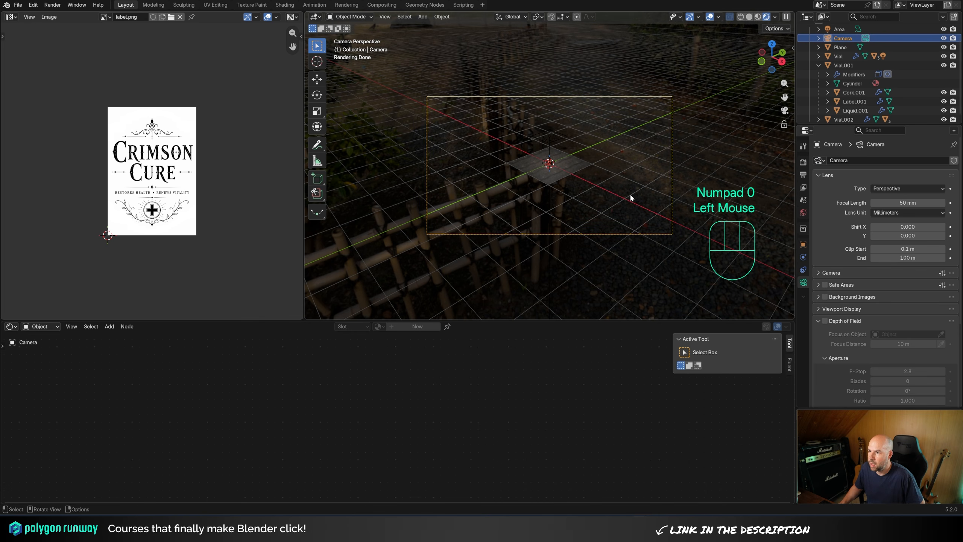
{"action": "key", "text": "g"}
{"action": "key", "text": "z"}
{"action": "key", "text": "z"}
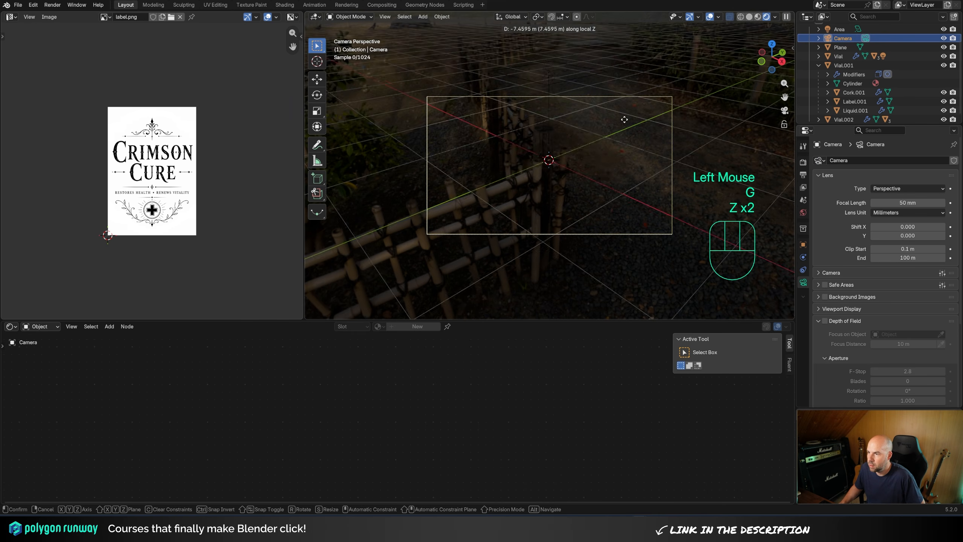
{"action": "left_click", "coordinate": [626, 114]}
{"action": "key", "text": "g"}
{"action": "key", "text": "z"}
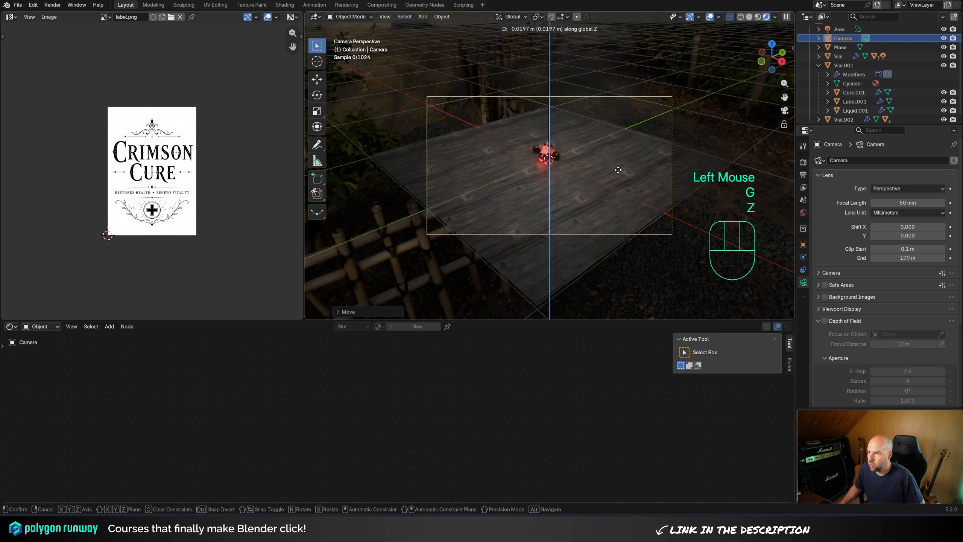
{"action": "key", "text": "z"}
{"action": "key", "text": "Escape"}
Enable Camera to View and reframe the camera so all three vials are seen from a higher angle within the frame.
{"action": "key", "text": "n"}
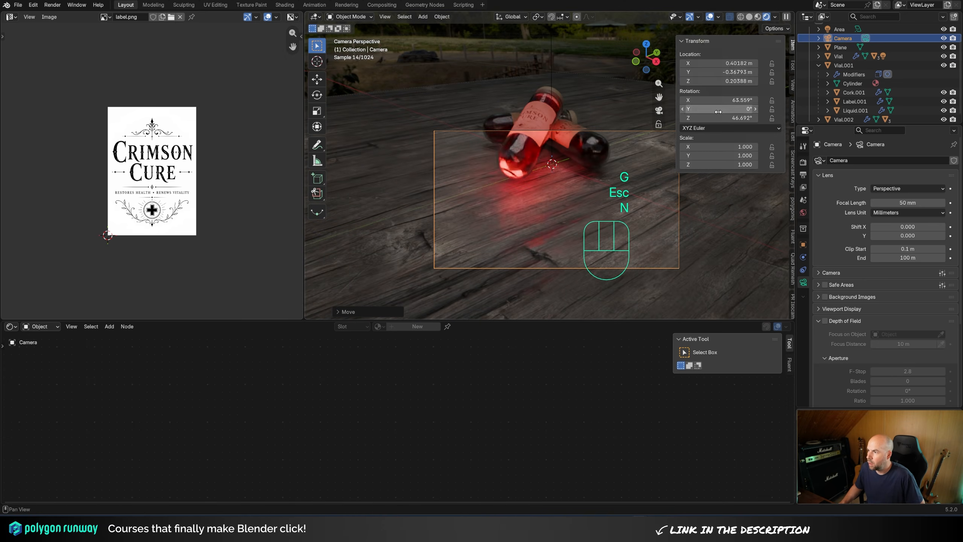
{"action": "left_click", "coordinate": [789, 86]}
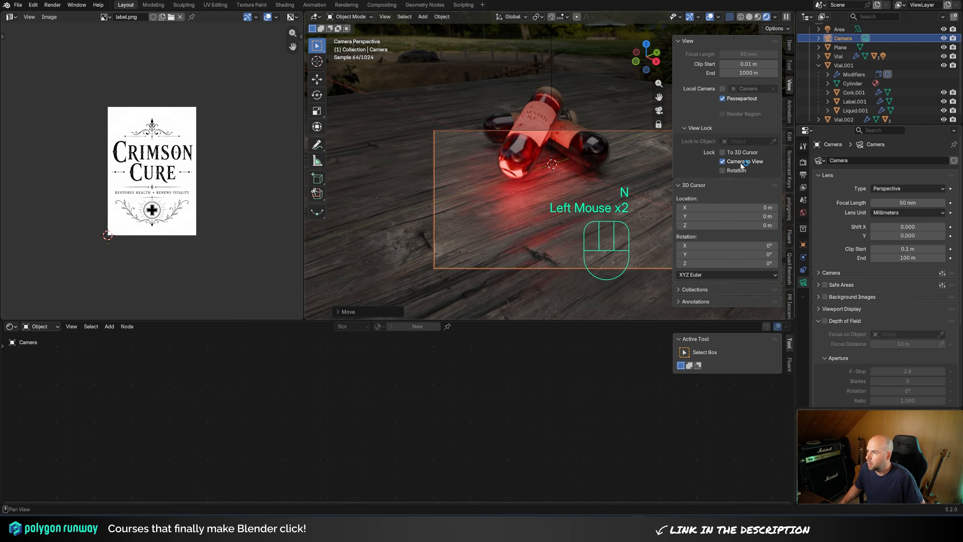
{"action": "middle_click_drag", "start_coordinate": [610, 155], "coordinate": [618, 182]}
{"action": "scroll", "coordinate": [618, 182], "scroll_direction": "left", "scroll_amount": 3, "text": "shift"}
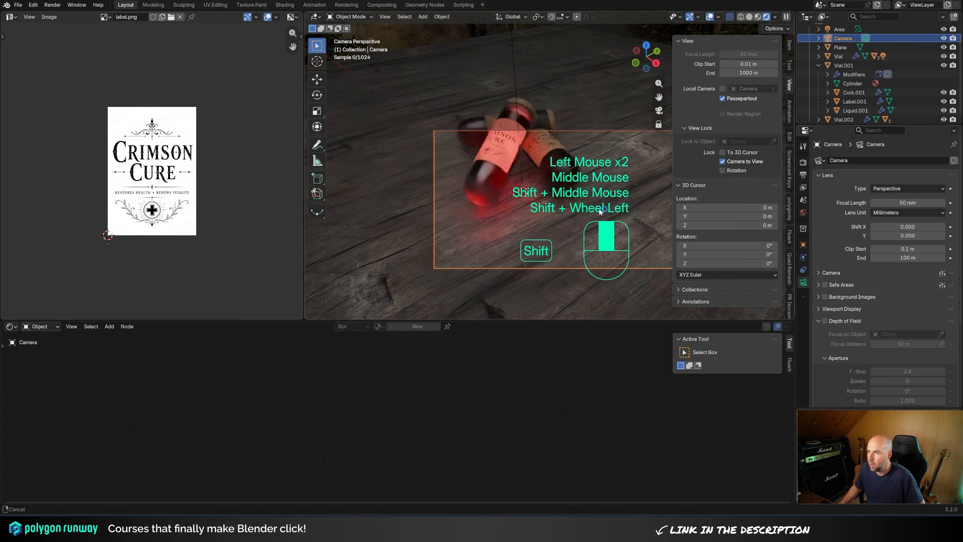
{"action": "middle_click_drag", "start_coordinate": [635, 215], "coordinate": [630, 196]}
{"action": "scroll", "coordinate": [641, 212], "scroll_direction": "down", "scroll_amount": 1}
{"action": "key", "text": "q"}
{"action": "left_click", "coordinate": [637, 210]}
{"action": "key", "text": "n"}
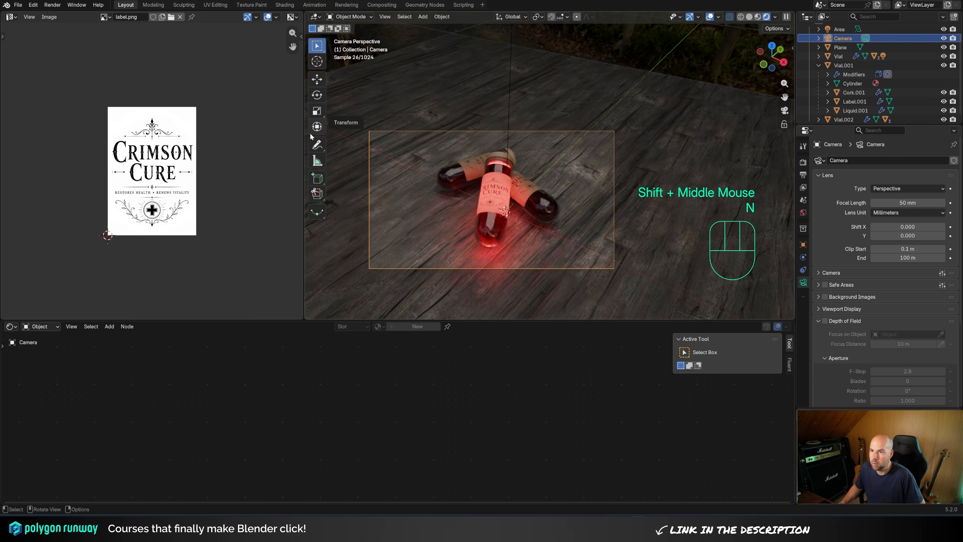
Close the image editor area by extending the 3D viewport over it, and fit the camera frame in the wider viewport.
{"action": "left_click_drag", "start_coordinate": [305, 13], "coordinate": [262, 25]}
{"action": "middle_click_drag", "start_coordinate": [424, 225], "coordinate": [562, 203], "text": "shift"}
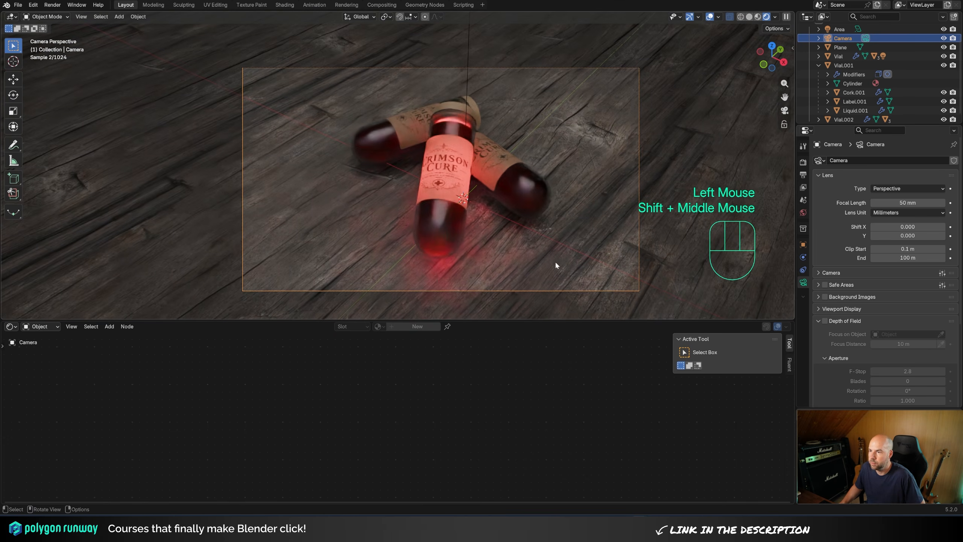
{"action": "scroll", "coordinate": [523, 80], "scroll_direction": "down", "scroll_amount": 2}
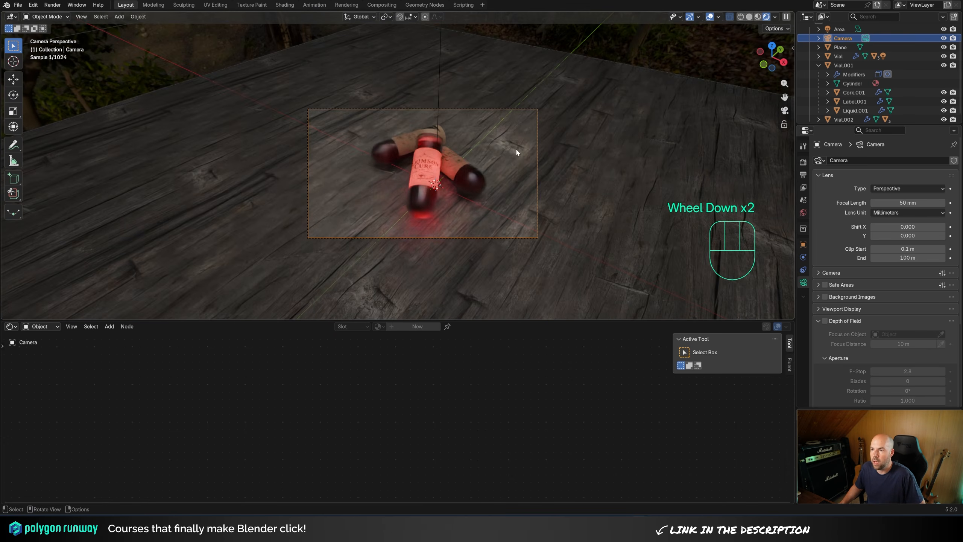
Duplicate the area light, lower the copy along global Z and shrink it to a size of 0.386 m.
{"action": "middle_click_drag", "start_coordinate": [515, 147], "coordinate": [522, 181], "text": "shift"}
{"action": "left_click", "coordinate": [457, 89]}
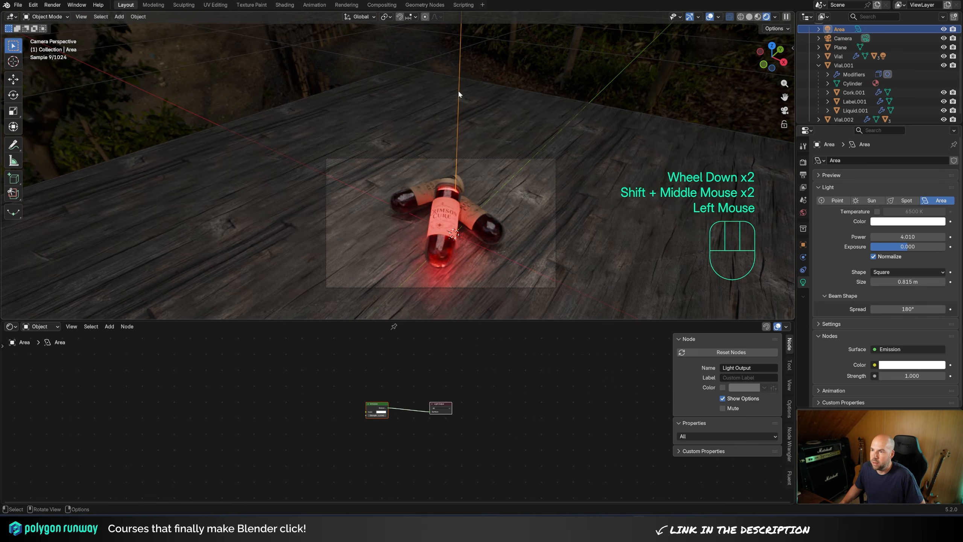
{"action": "key", "text": "shift+d"}
{"action": "key", "text": "z"}
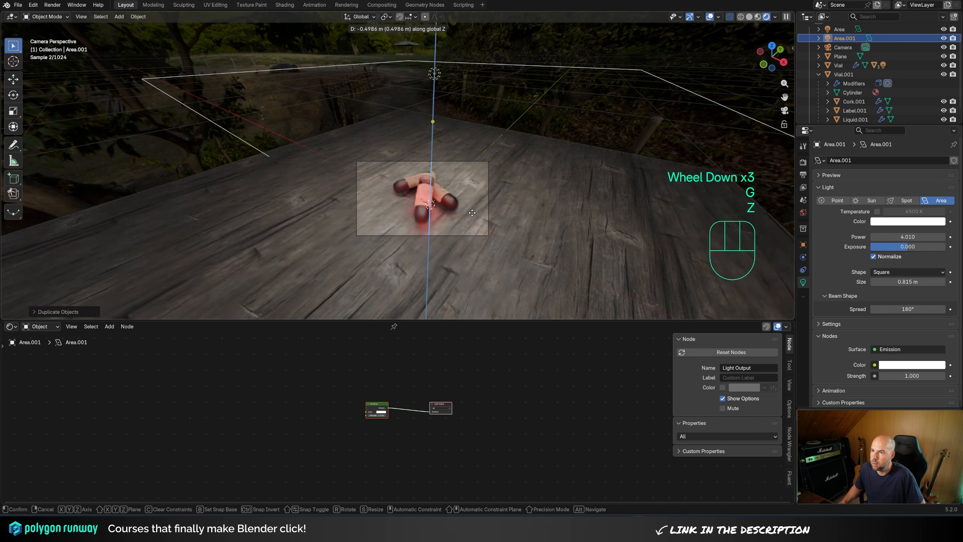
{"action": "left_click", "coordinate": [473, 185]}
{"action": "left_click_drag", "start_coordinate": [138, 58], "coordinate": [236, 69]}
{"action": "left_click_drag", "start_coordinate": [244, 71], "coordinate": [243, 71]}
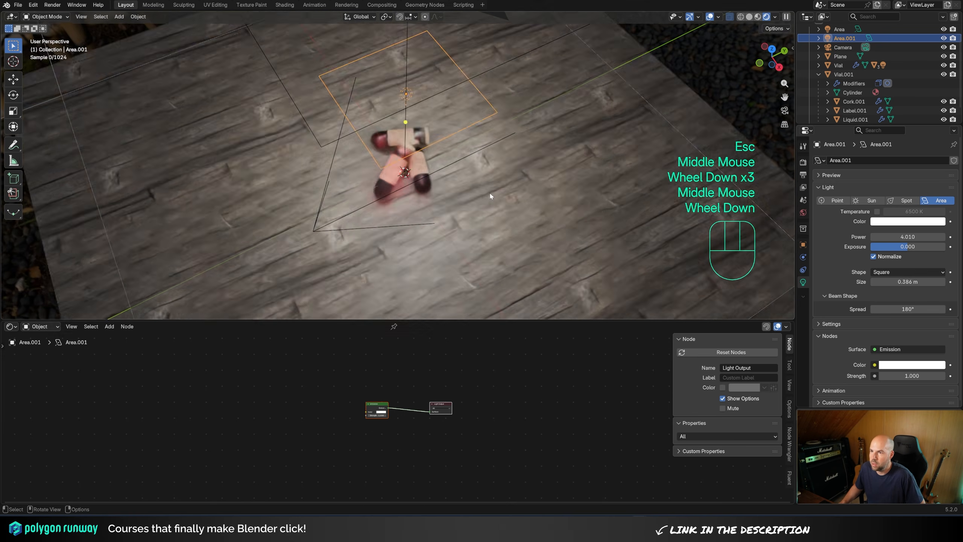
Move the duplicated area light behind the vials, lower it along global Z and fine-tune its position in the horizontal plane.
{"action": "scroll", "coordinate": [490, 195], "scroll_direction": "down", "scroll_amount": 1}
{"action": "key", "text": "g"}
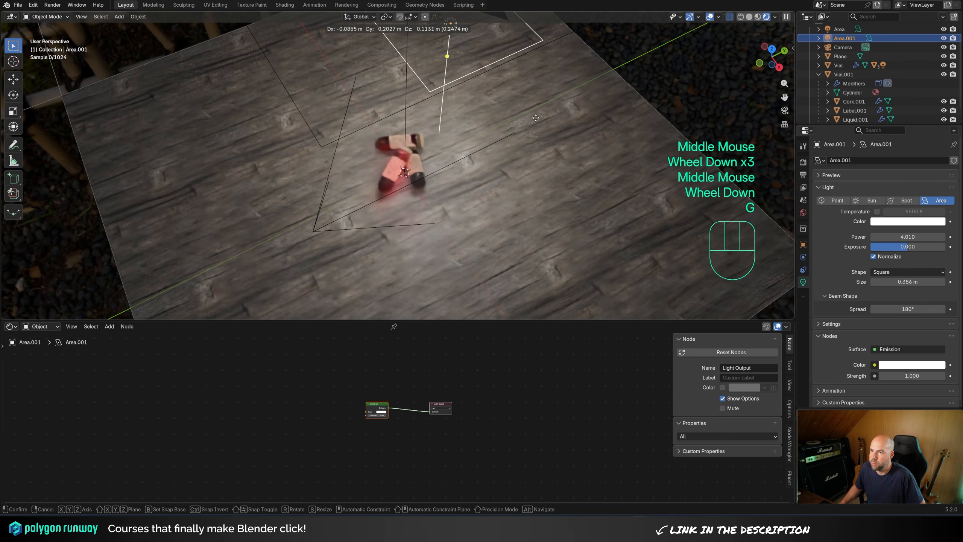
{"action": "left_click", "coordinate": [542, 85]}
{"action": "key", "text": "g"}
{"action": "key", "text": "z"}
{"action": "left_click", "coordinate": [528, 161]}
{"action": "key", "text": "g"}
{"action": "key", "text": "shift+z"}
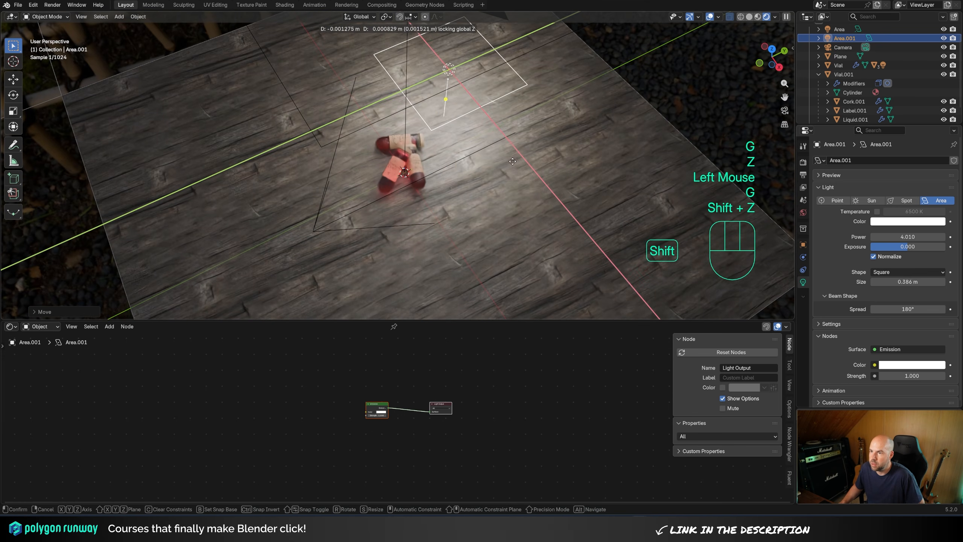
{"action": "left_click", "coordinate": [529, 153]}
Set the duplicated area light's power to 2.010 and check the lighting through the camera.
{"action": "left_click_drag", "start_coordinate": [907, 236], "coordinate": [876, 236]}
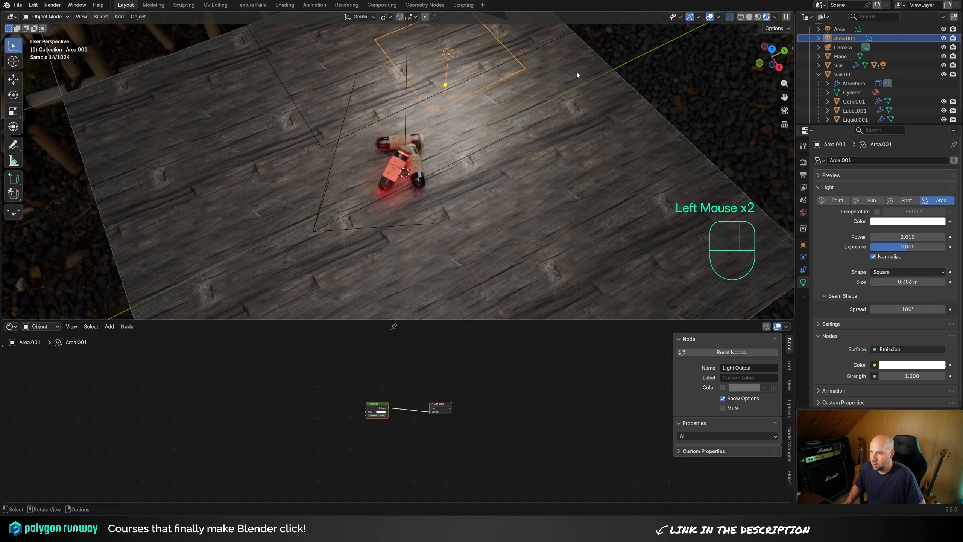
{"action": "key", "text": "KP_0"}
{"action": "scroll", "coordinate": [491, 243], "scroll_direction": "up", "scroll_amount": 3}
{"action": "middle_click_drag", "start_coordinate": [491, 243], "coordinate": [426, 118], "text": "shift"}
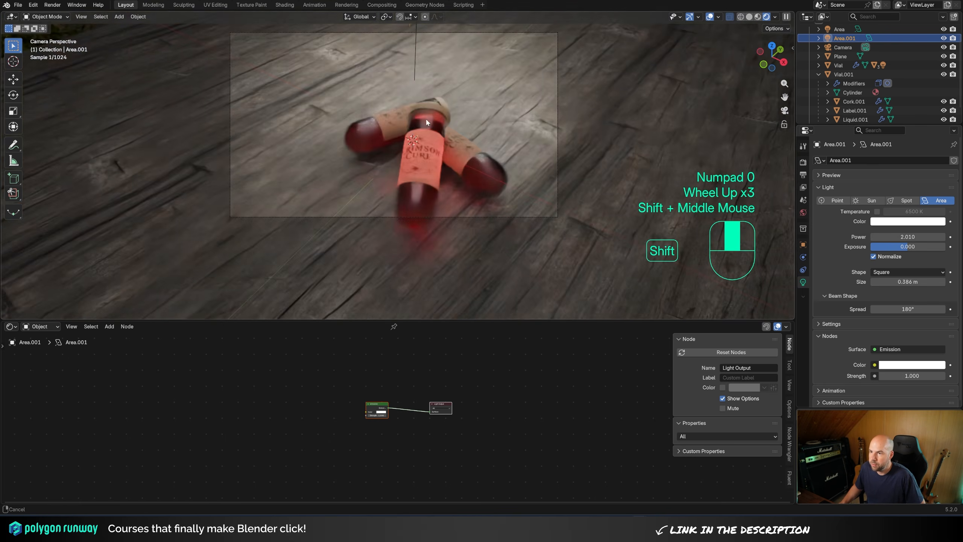
{"action": "scroll", "coordinate": [573, 223], "scroll_direction": "down", "scroll_amount": 2}
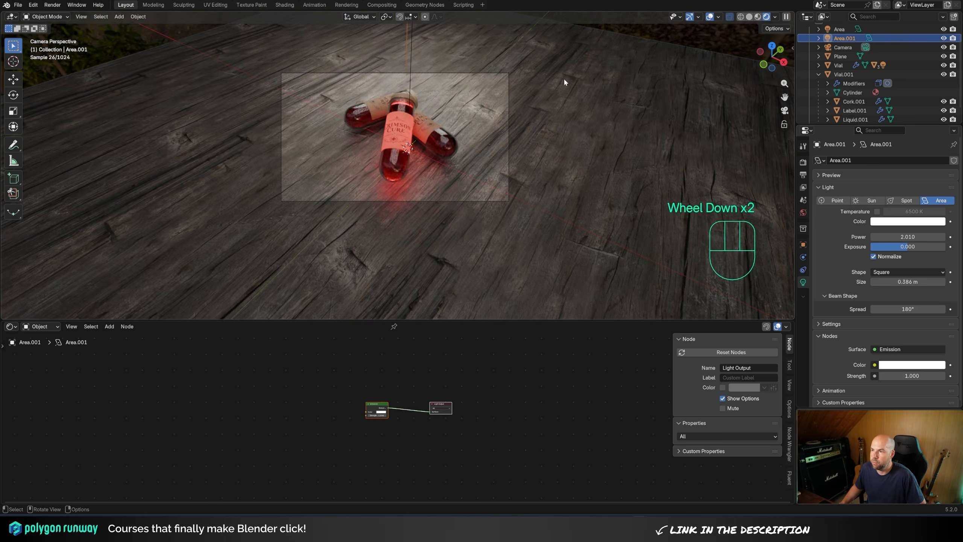
Define a render region enclosing the whole camera frame and fit the frame in the viewport.
{"action": "key", "text": "ctrl+b"}
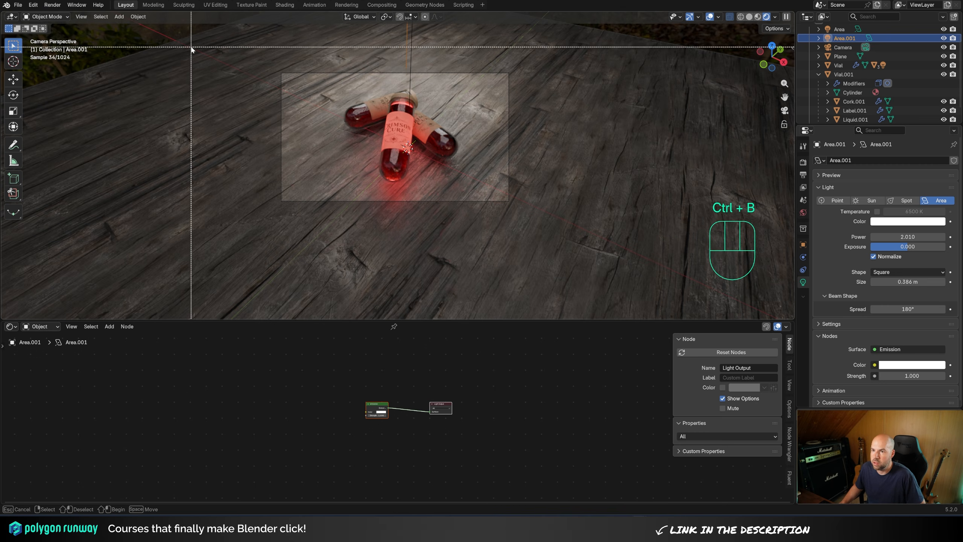
{"action": "left_click_drag", "start_coordinate": [189, 46], "coordinate": [530, 283]}
{"action": "middle_click_drag", "start_coordinate": [531, 182], "coordinate": [512, 171], "text": "shift"}
{"action": "scroll", "coordinate": [402, 151], "scroll_direction": "up", "scroll_amount": 3}
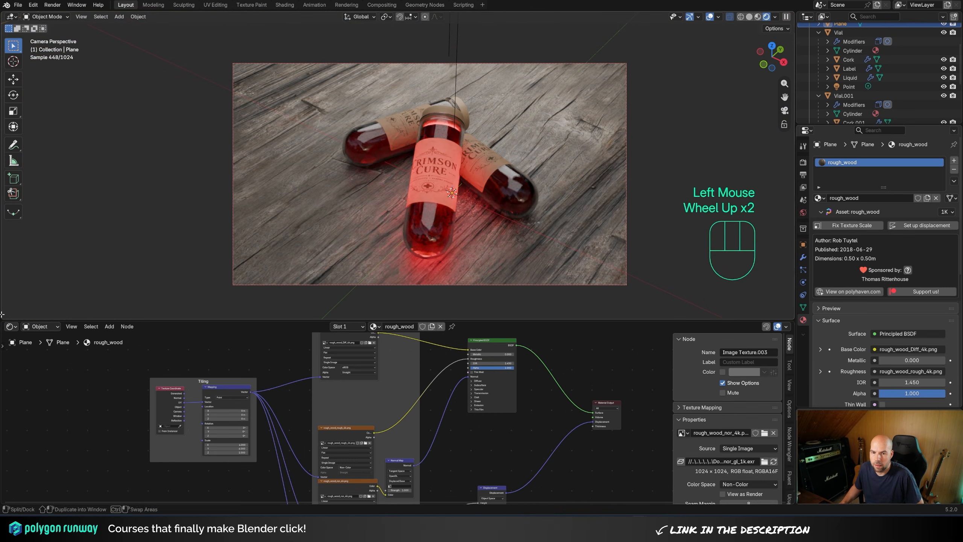
Switch the node editor to the Compositor, create a new compositing node tree and move the Render Layers node away from the outputs.
{"action": "left_click", "coordinate": [9, 326]}
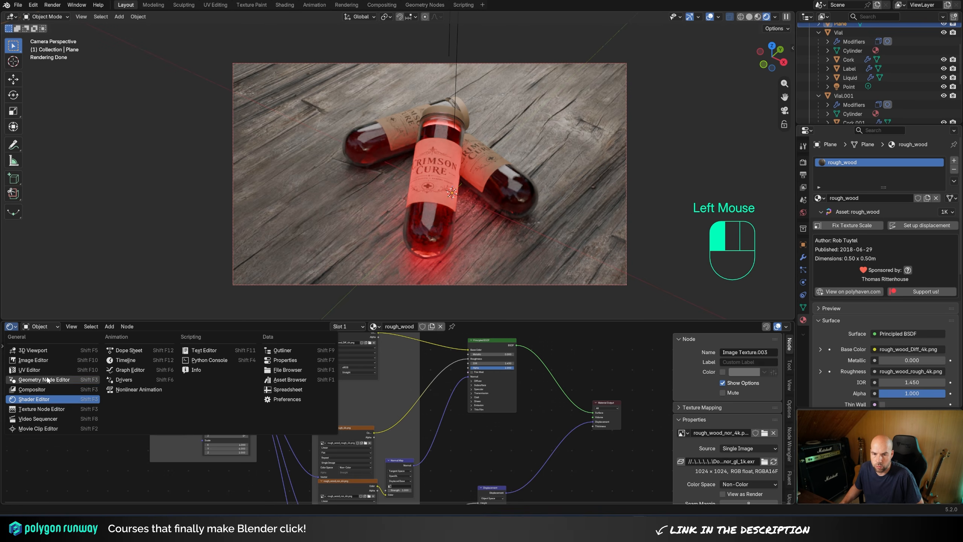
{"action": "left_click", "coordinate": [35, 390]}
{"action": "left_click", "coordinate": [775, 17]}
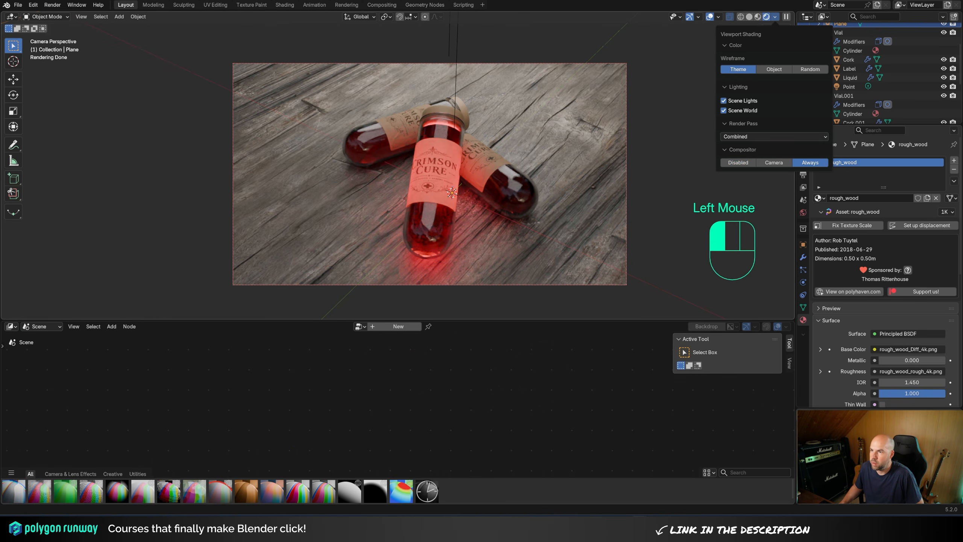
{"action": "left_click", "coordinate": [397, 326]}
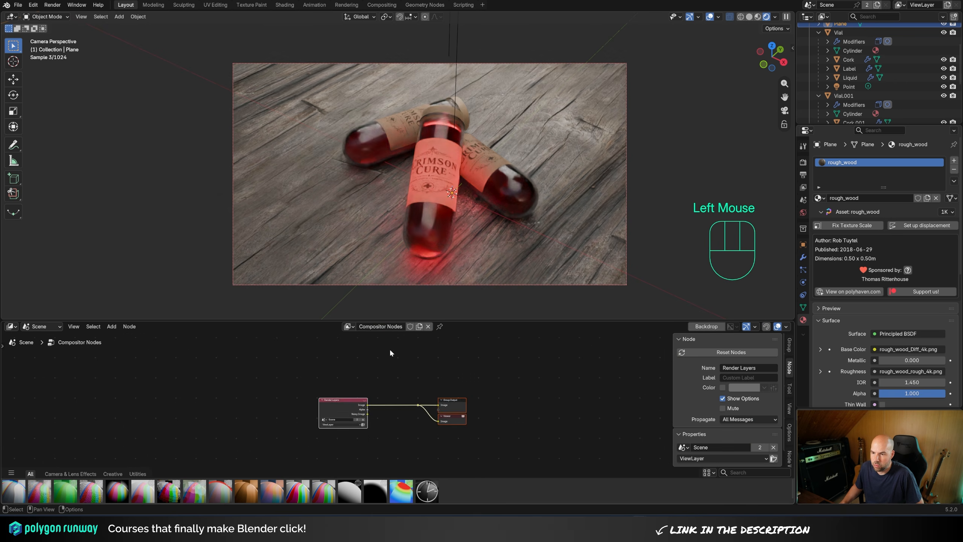
{"action": "scroll", "coordinate": [397, 398], "scroll_direction": "up", "scroll_amount": 2}
{"action": "left_click", "coordinate": [327, 389]}
{"action": "left_click_drag", "start_coordinate": [326, 389], "coordinate": [244, 389]}
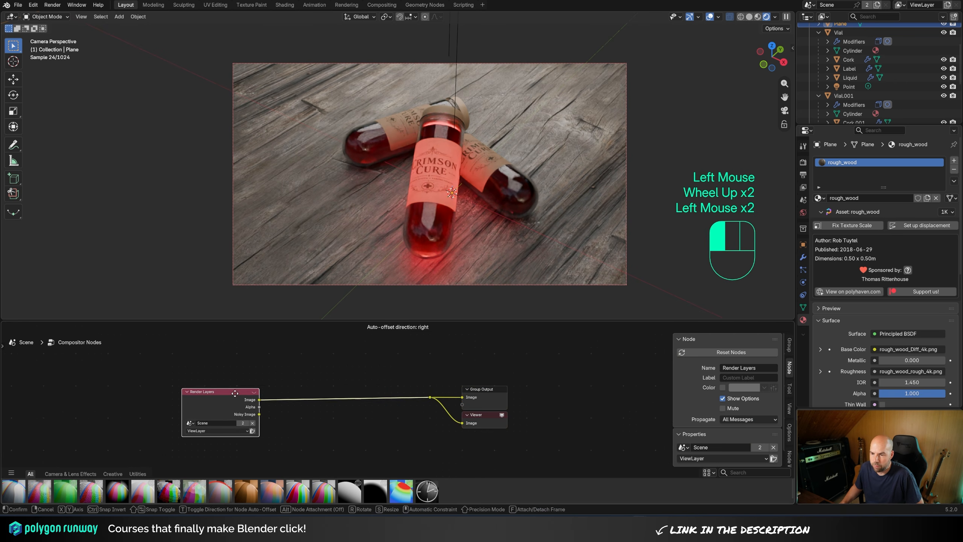
Insert a Bloom node after Render Layers, set its strength to 5 and fine-tune its highlight threshold.
{"action": "key", "text": "shift+a"}
{"action": "mouse_move", "coordinate": [306, 402]}
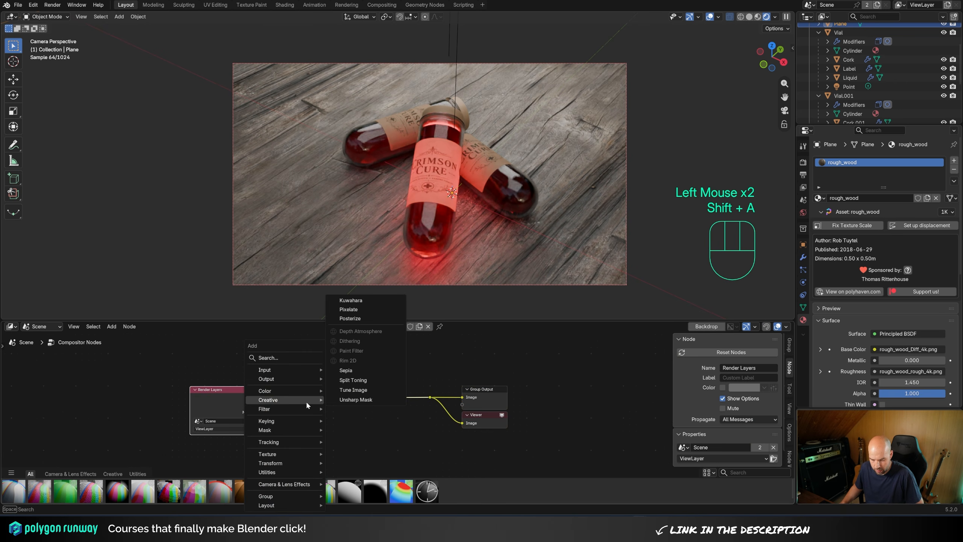
{"action": "type", "text": "bloo"}
{"action": "left_click", "coordinate": [326, 418]}
{"action": "left_click", "coordinate": [280, 371]}
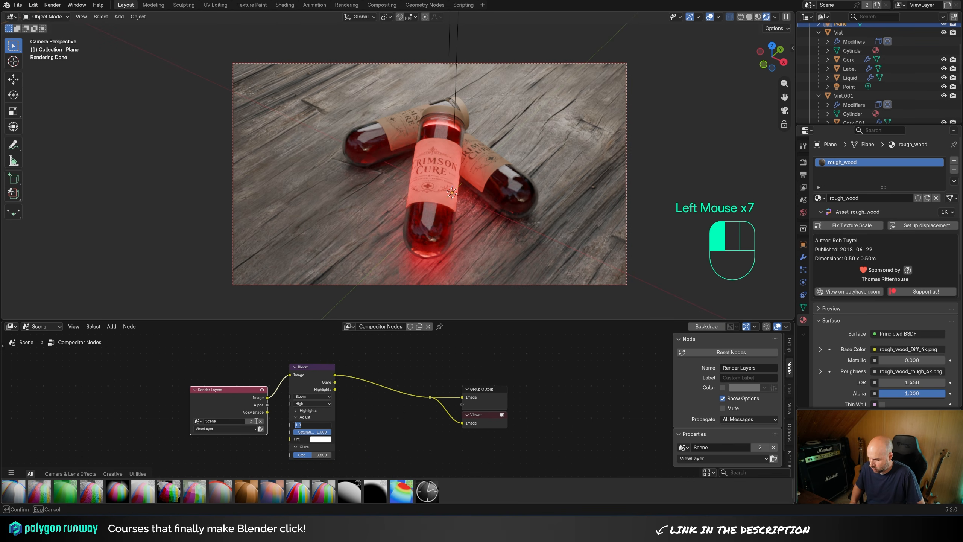
{"action": "type", "text": "5"}
{"action": "key", "text": "Return"}
{"action": "left_click", "coordinate": [307, 411]}
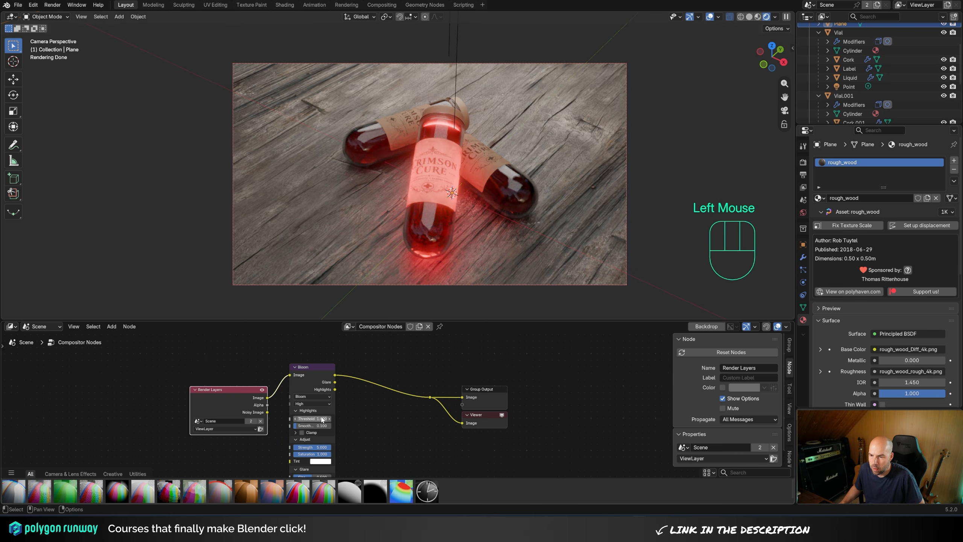
{"action": "left_click_drag", "start_coordinate": [321, 419], "coordinate": [333, 473], "text": "shift"}
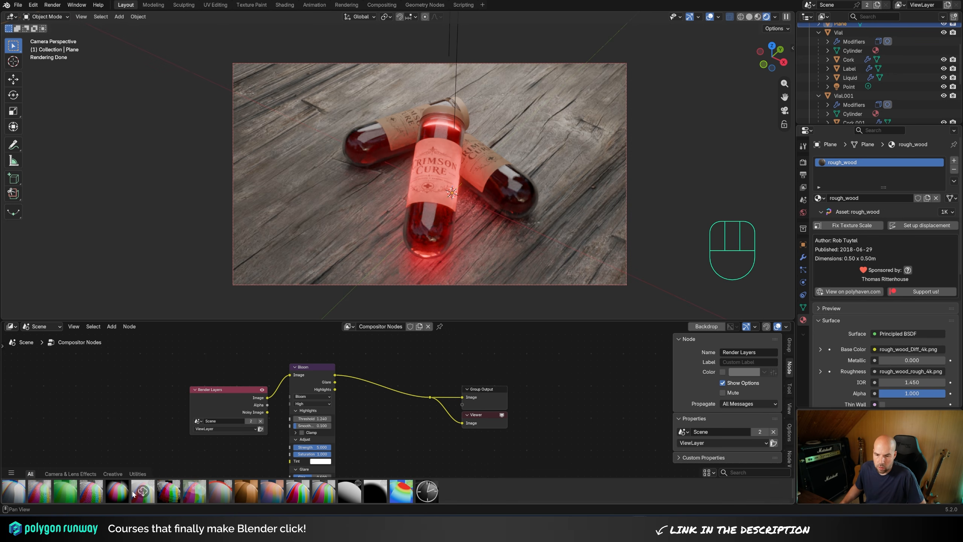
Insert the Chromatic Aberration asset after the Bloom node and lower its factor to about 0.1.
{"action": "left_click_drag", "start_coordinate": [18, 496], "coordinate": [363, 430]}
{"action": "left_click_drag", "start_coordinate": [369, 428], "coordinate": [370, 359]}
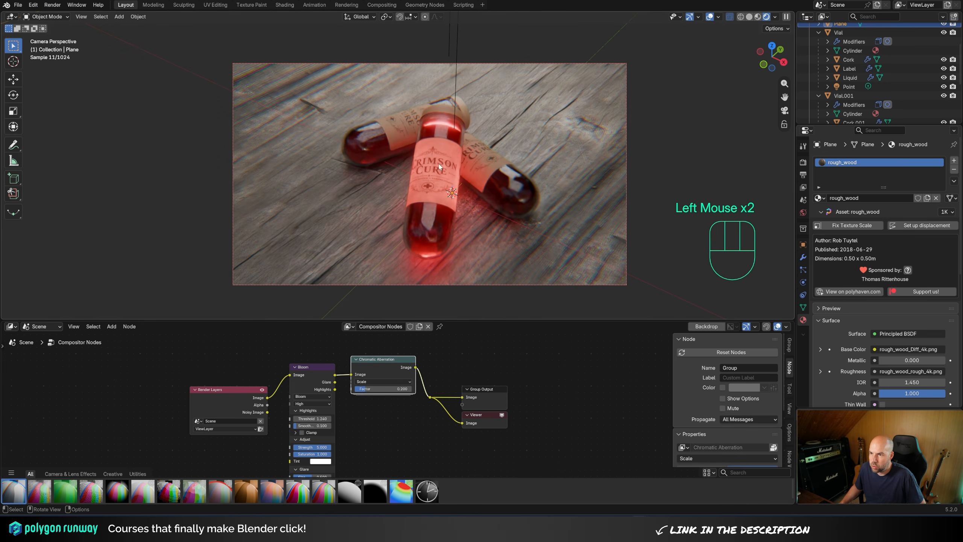
{"action": "scroll", "coordinate": [439, 167], "scroll_direction": "up", "scroll_amount": 3}
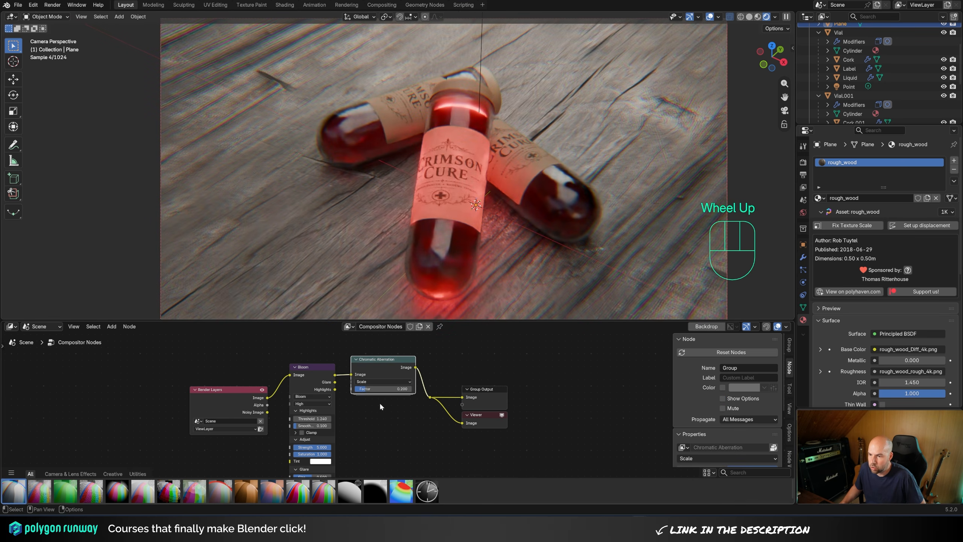
{"action": "left_click_drag", "start_coordinate": [383, 389], "coordinate": [382, 388], "text": "shift"}
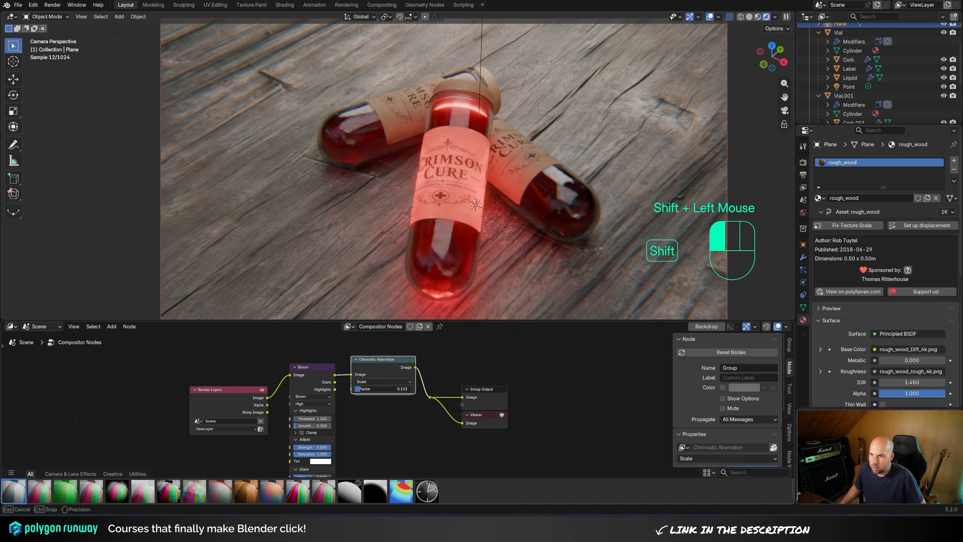
{"action": "left_click_drag", "start_coordinate": [382, 389], "coordinate": [383, 389], "text": "shift"}
Make room before the output nodes, insert the Vignette asset after Chromatic Aberration and reduce its factor to about 0.643.
{"action": "left_click_drag", "start_coordinate": [422, 356], "coordinate": [493, 432]}
{"action": "left_click_drag", "start_coordinate": [481, 389], "coordinate": [574, 389]}
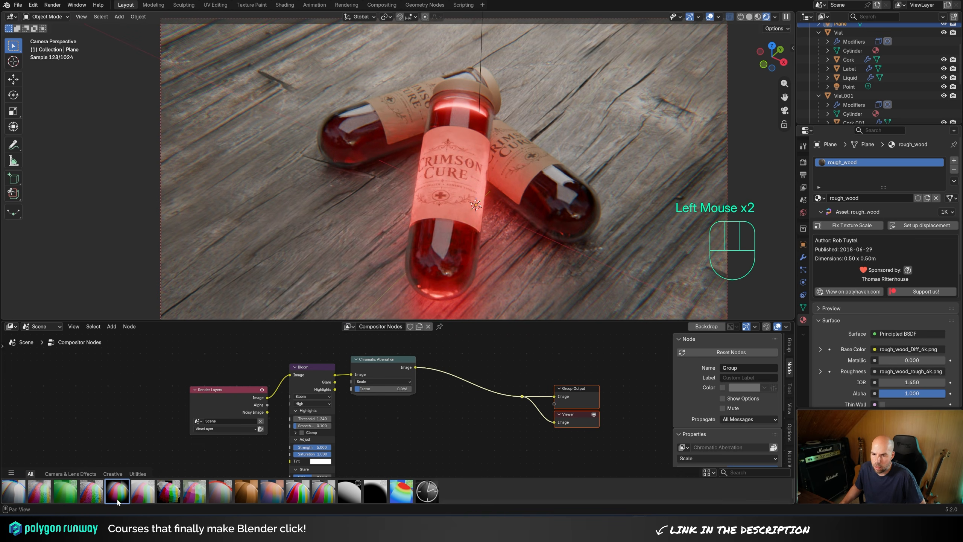
{"action": "left_click_drag", "start_coordinate": [442, 397], "coordinate": [459, 406]}
{"action": "left_click", "coordinate": [463, 376]}
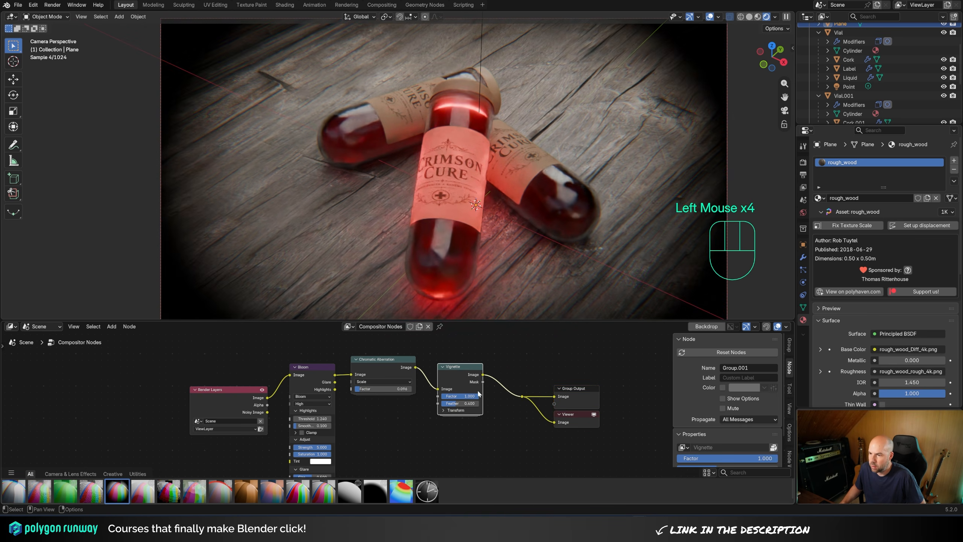
{"action": "left_click_drag", "start_coordinate": [471, 396], "coordinate": [458, 396], "text": "shift"}
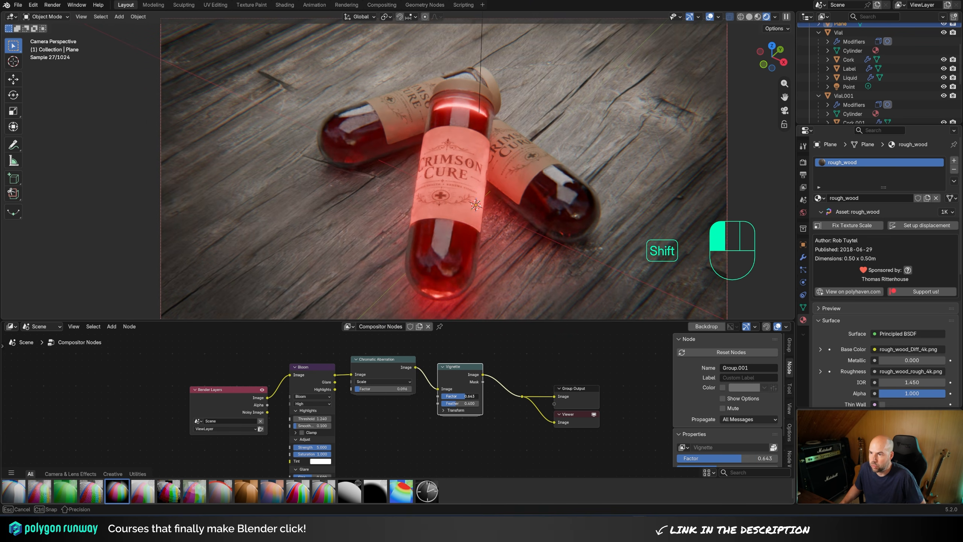
Select the camera, enable its depth of field and set the focus distance to 0.561 m.
{"action": "scroll", "coordinate": [515, 95], "scroll_direction": "down", "scroll_amount": 2}
{"action": "left_click", "coordinate": [515, 93]}
{"action": "scroll", "coordinate": [492, 148], "scroll_direction": "up", "scroll_amount": 2}
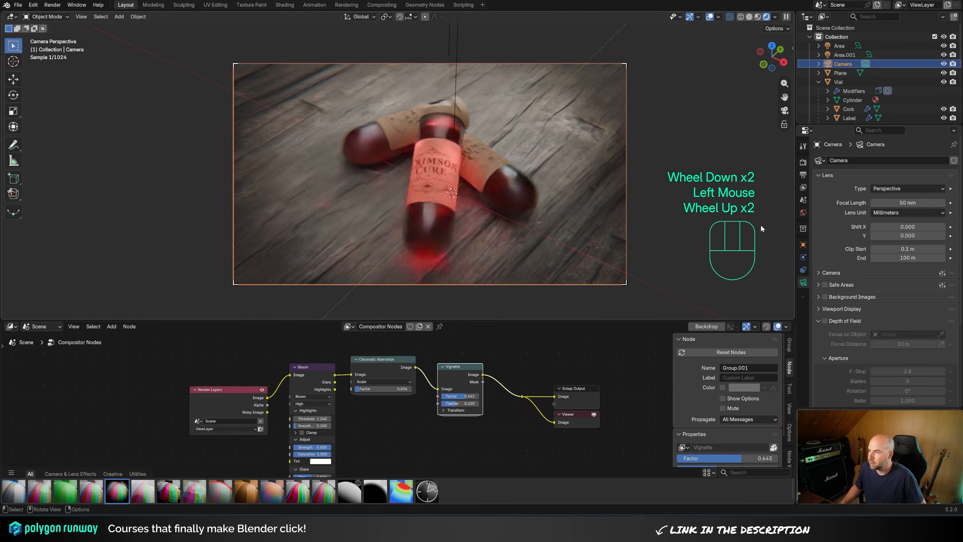
{"action": "left_click", "coordinate": [824, 321]}
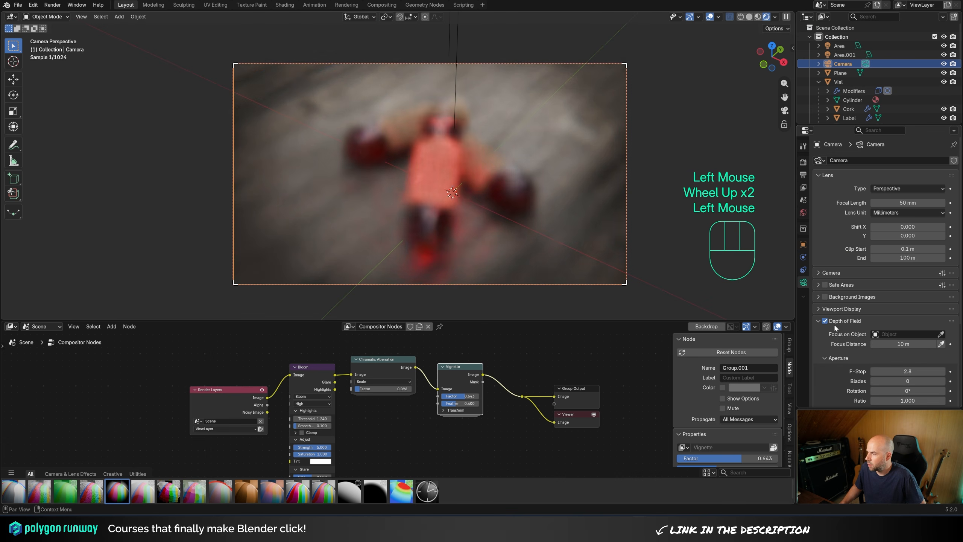
{"action": "left_click_drag", "start_coordinate": [908, 344], "coordinate": [893, 344], "text": "shift"}
{"action": "scroll", "coordinate": [451, 190], "scroll_direction": "up", "scroll_amount": 2}
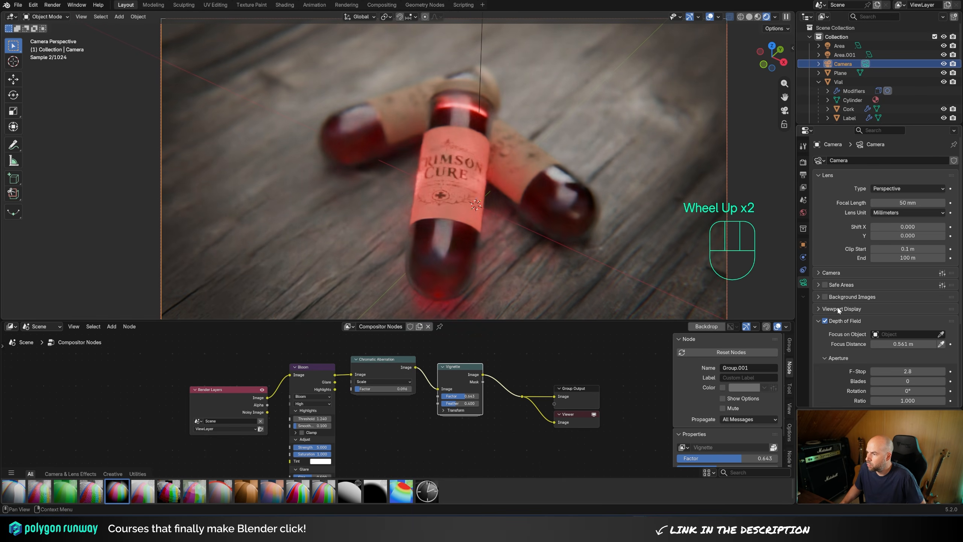
Show the camera's limits in the viewport and refine the focus distance to 0.592 m.
{"action": "left_click", "coordinate": [844, 308]}
{"action": "left_click", "coordinate": [875, 335]}
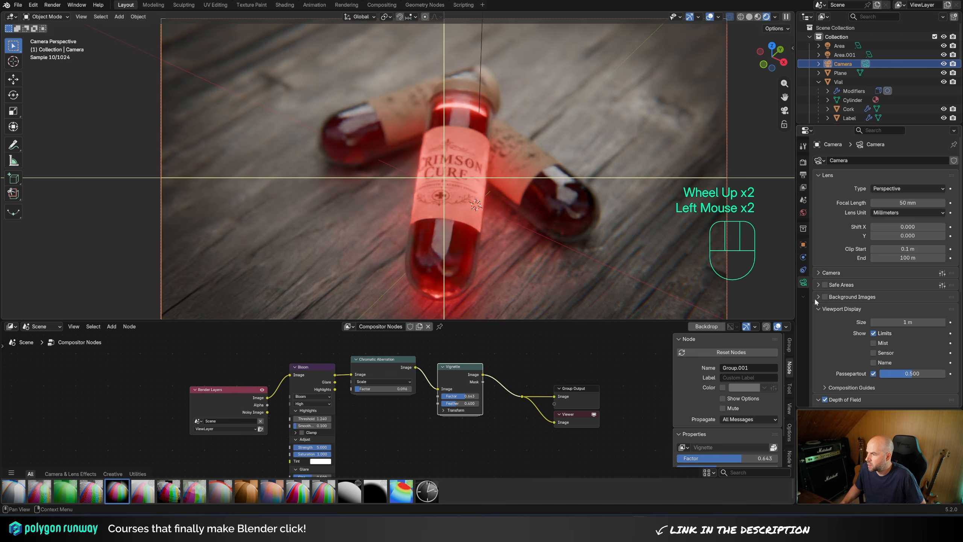
{"action": "left_click", "coordinate": [834, 308]}
{"action": "left_click_drag", "start_coordinate": [906, 344], "coordinate": [912, 344], "text": "shift"}
{"action": "scroll", "coordinate": [421, 163], "scroll_direction": "down", "scroll_amount": 4}
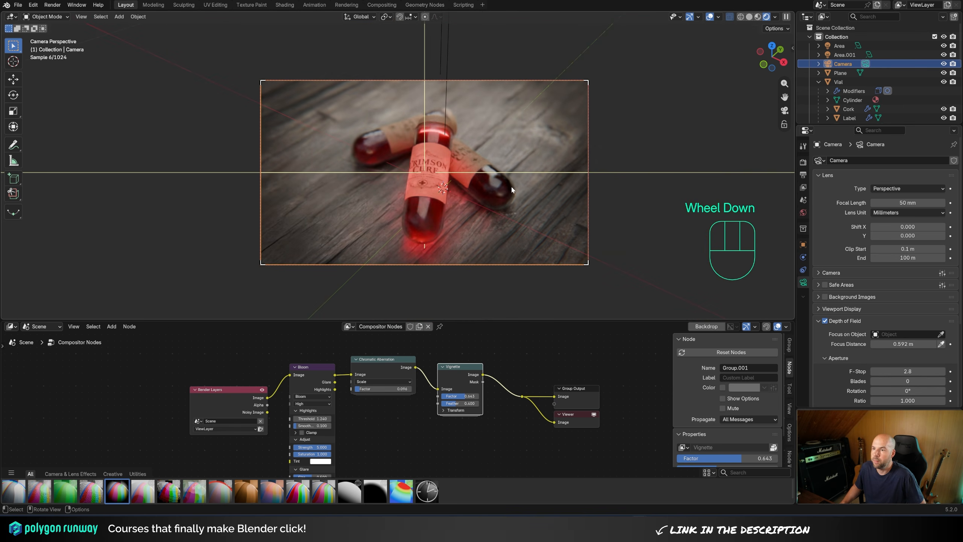
In the render's color management, set the view transform to ACES 2.0 and raise the exposure to about 1.056.
{"action": "left_click", "coordinate": [803, 162]}
{"action": "scroll", "coordinate": [876, 318], "scroll_direction": "down", "scroll_amount": 3}
{"action": "left_click", "coordinate": [841, 402]}
{"action": "scroll", "coordinate": [842, 402], "scroll_direction": "down", "scroll_amount": 2}
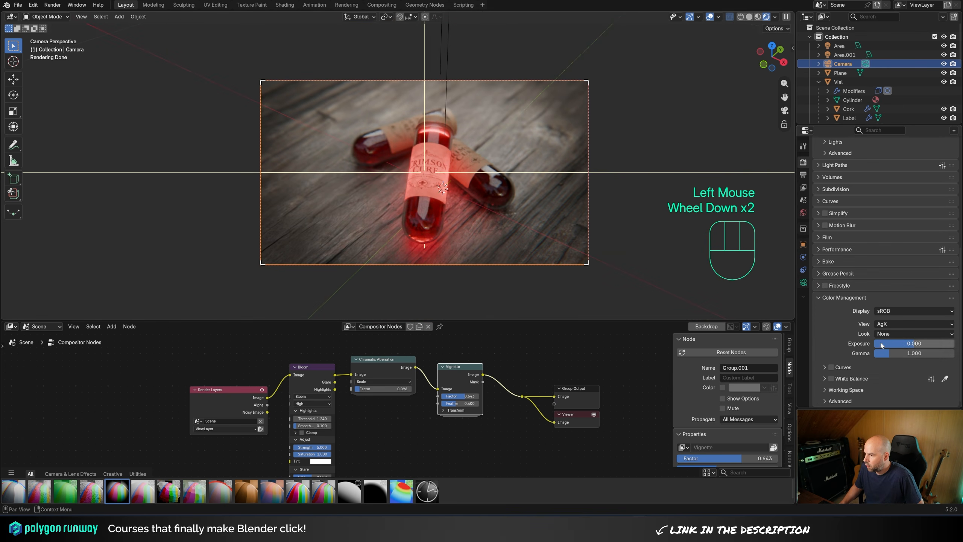
{"action": "left_click", "coordinate": [887, 324]}
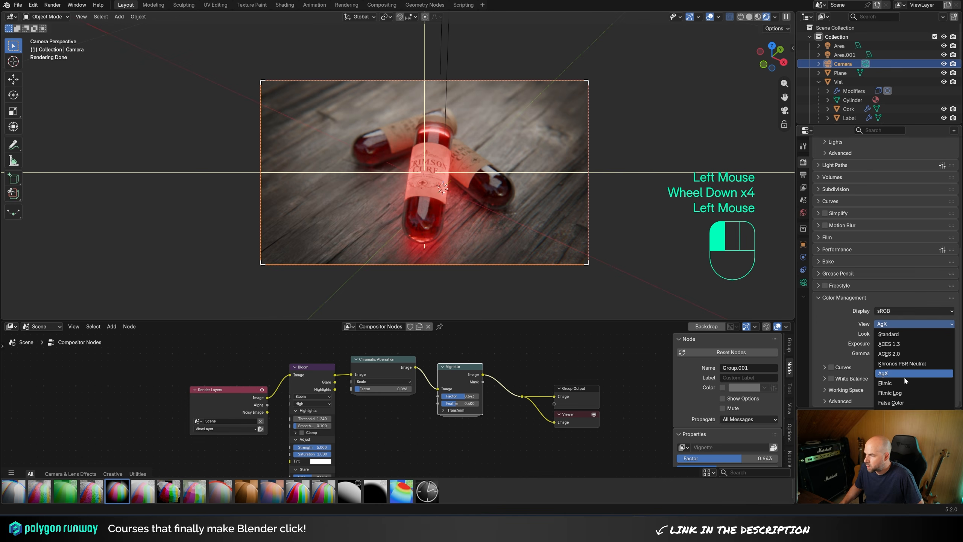
{"action": "left_click", "coordinate": [906, 352]}
{"action": "mouse_move", "coordinate": [908, 343]}
{"action": "left_mouse_down"}
{"action": "mouse_move", "coordinate": [933, 343]}
{"action": "mouse_move", "coordinate": [911, 353]}
{"action": "mouse_move", "coordinate": [901, 344]}
{"action": "left_mouse_up"}
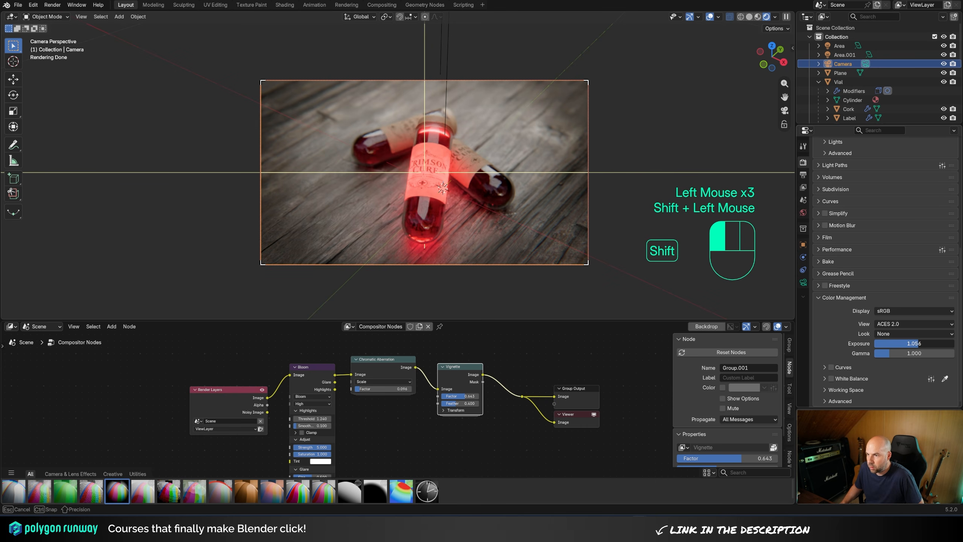
Enable the color management curves and shape the combined curve into a gentle S for more contrast.
{"action": "double_click", "coordinate": [831, 368]}
{"action": "scroll", "coordinate": [846, 368], "scroll_direction": "down", "scroll_amount": 4}
{"action": "left_click_drag", "start_coordinate": [858, 368], "coordinate": [855, 369]}
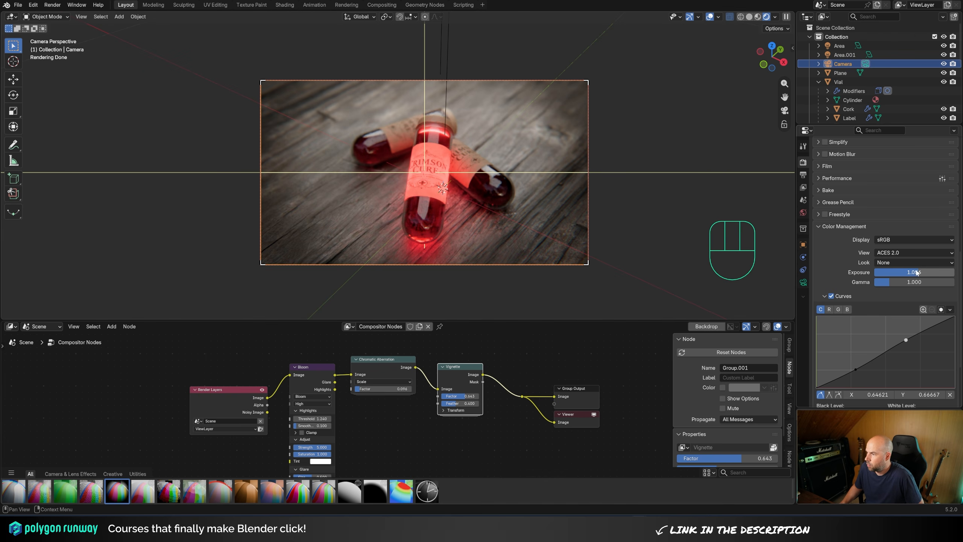
Switch the view transform to ACES 1.3, set gamma to 1.003 and exposure to about 1.219, and check the result.
{"action": "mouse_move", "coordinate": [916, 272]}
{"action": "left_mouse_down", "text": "shift"}
{"action": "mouse_move", "coordinate": [925, 273]}
{"action": "mouse_move", "coordinate": [918, 281]}
{"action": "left_mouse_up", "text": "shift"}
{"action": "left_click", "coordinate": [902, 254]}
{"action": "left_click", "coordinate": [904, 271]}
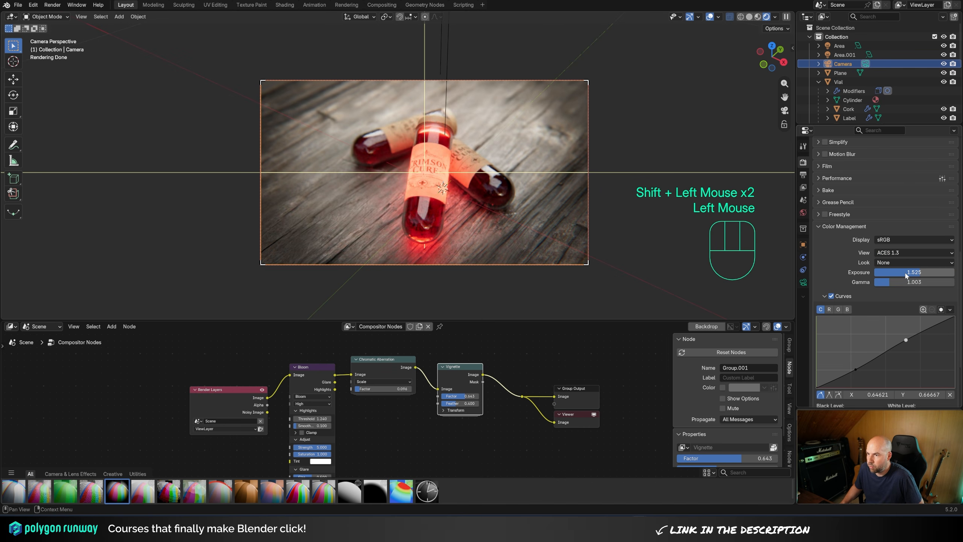
{"action": "left_click_drag", "start_coordinate": [920, 272], "coordinate": [918, 272], "text": "shift"}
{"action": "scroll", "coordinate": [376, 132], "scroll_direction": "up", "scroll_amount": 2}
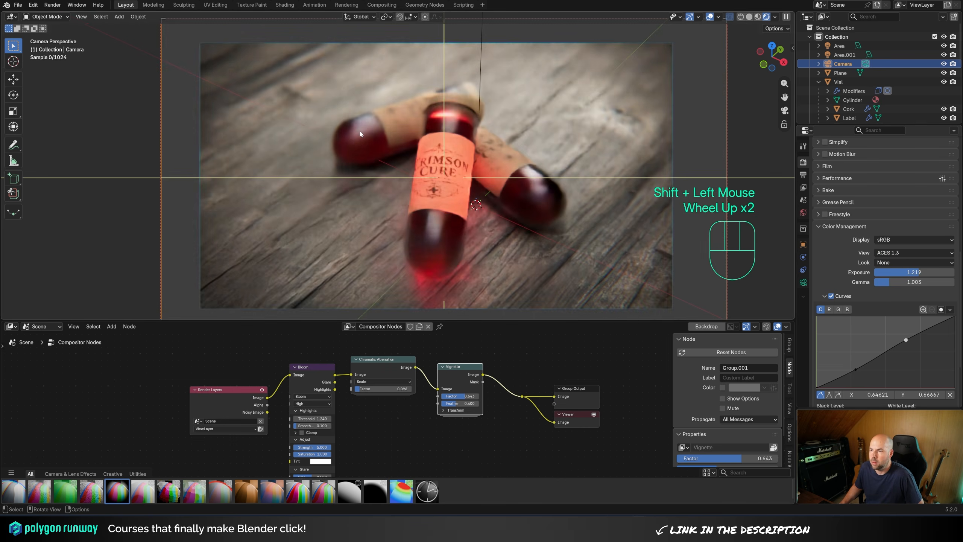
{"action": "scroll", "coordinate": [377, 132], "scroll_direction": "down", "scroll_amount": 1}
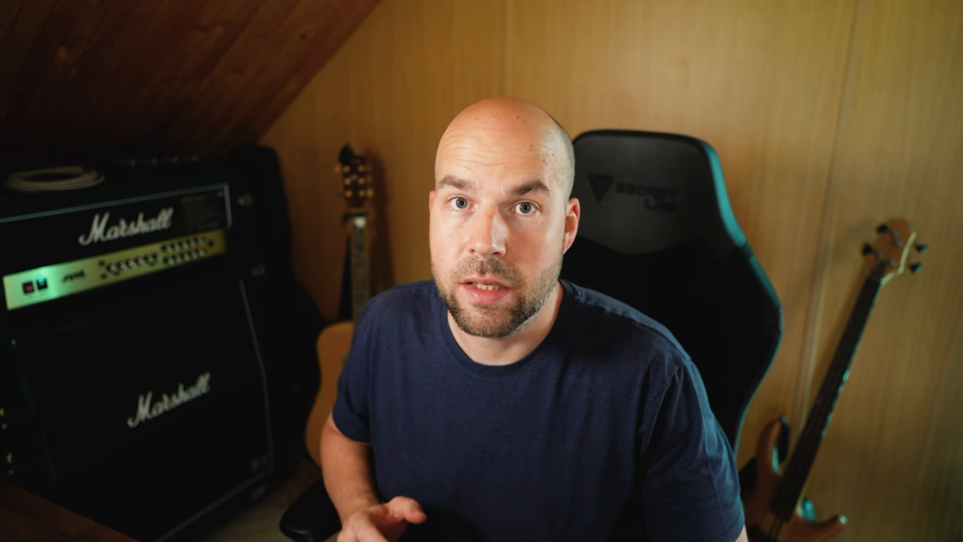